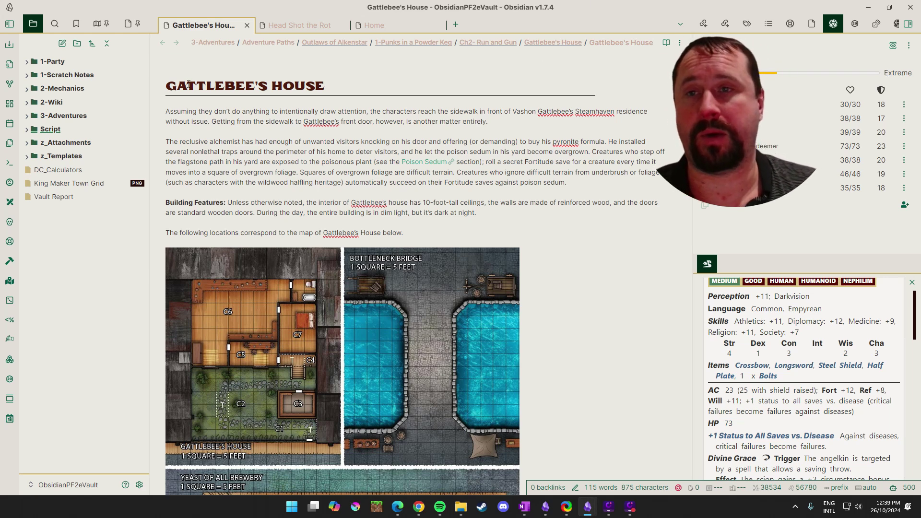
# Switch the Gattlebee's House note to reading view
pyautogui.scroll(-2, 250, 109)
pyautogui.scroll(2, 250, 110)
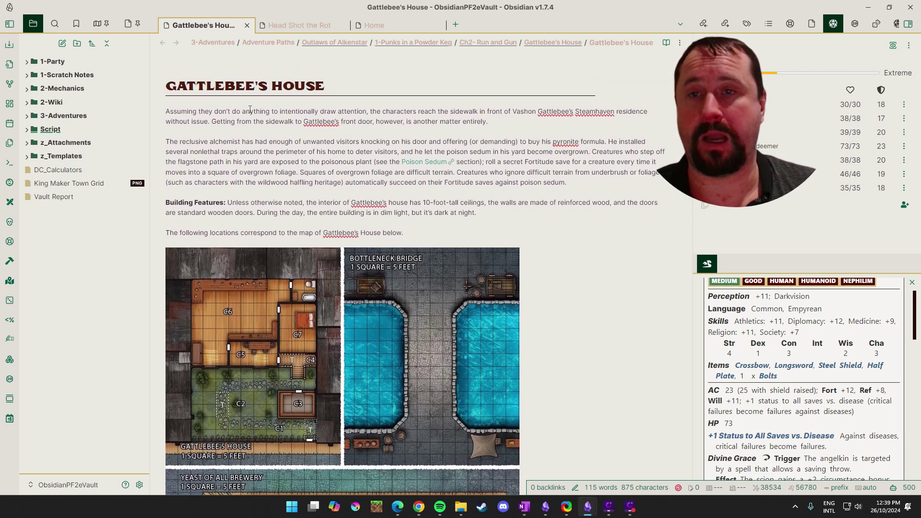
pyautogui.click(411, 226)
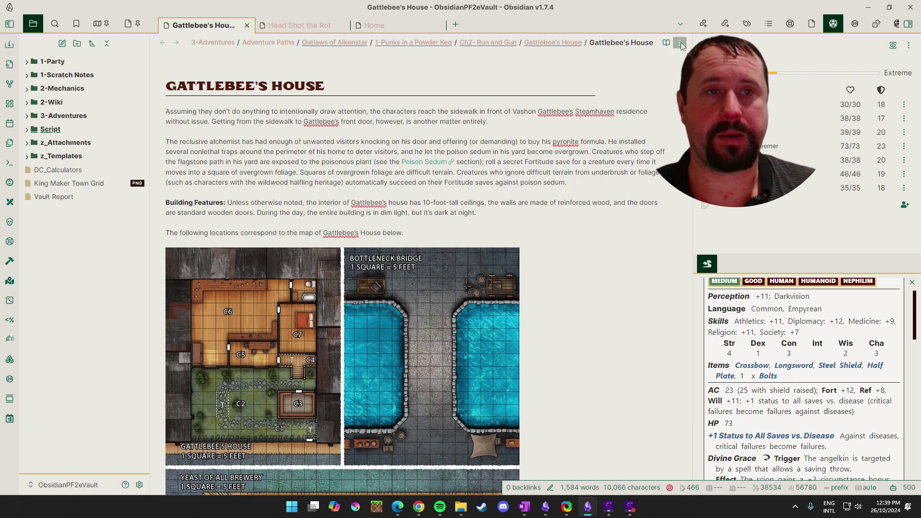
pyautogui.click(682, 45)
pyautogui.click(596, 75)
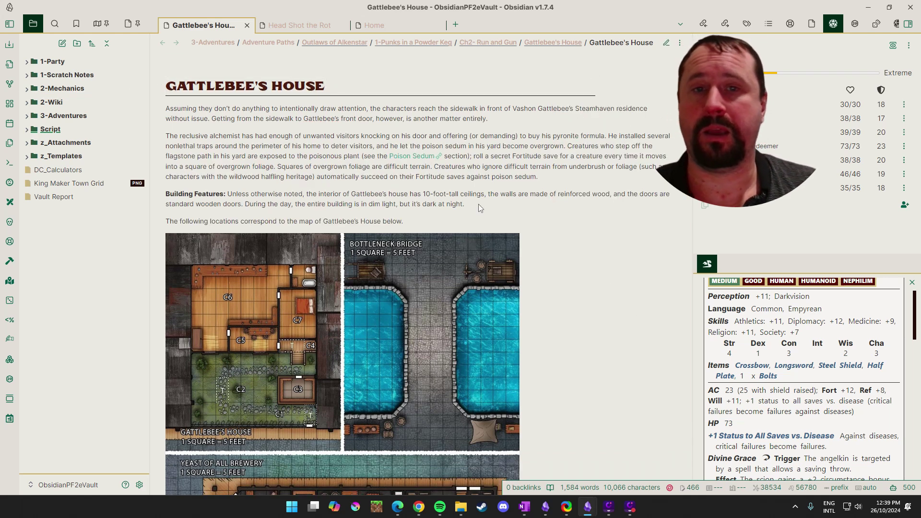
# Review the Gattlebee's House note from its introductory text through the maps to the C1. Gattlebee Gate section
pyautogui.moveTo(479, 203); pyautogui.dragTo(166, 119)
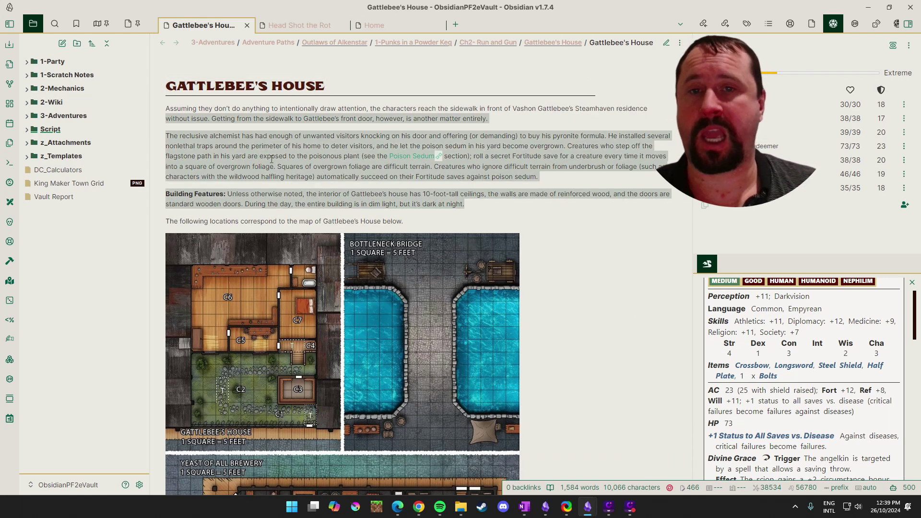
pyautogui.click(199, 198)
pyautogui.scroll(-4, 571, 225)
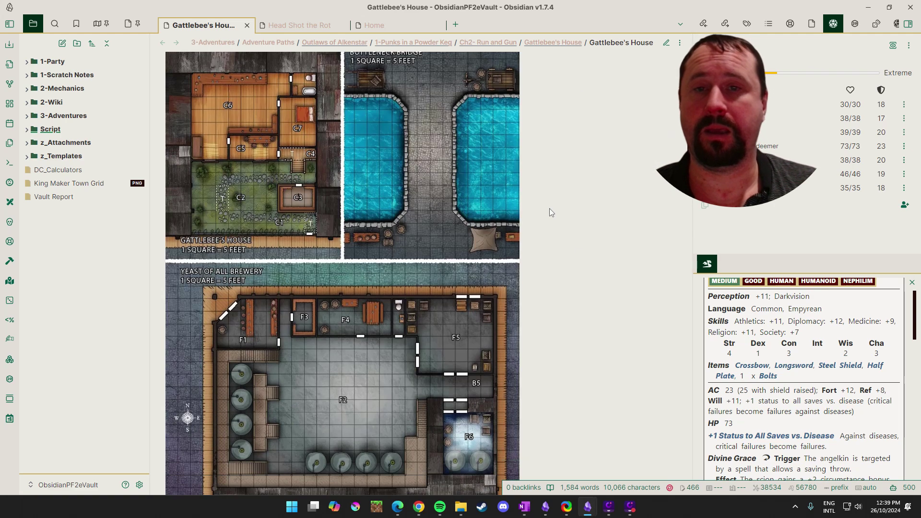
pyautogui.scroll(-6, 511, 162)
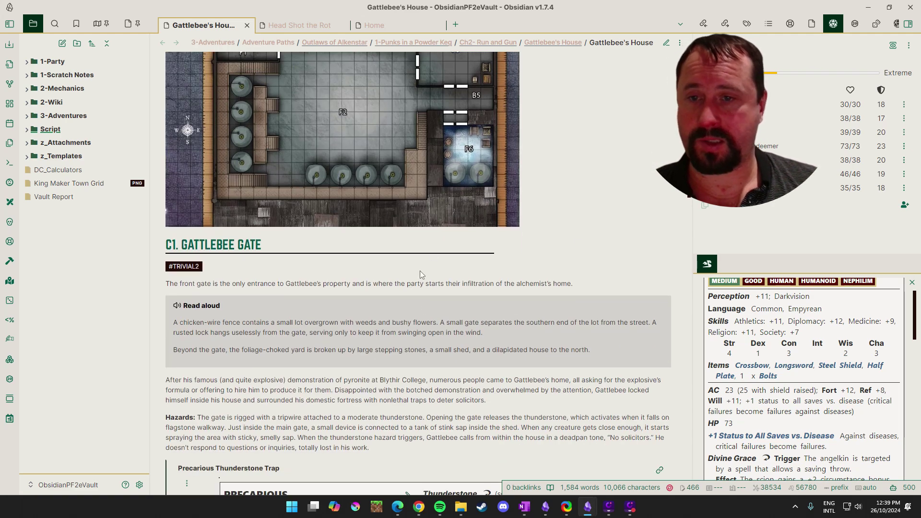
pyautogui.scroll(-3, 420, 274)
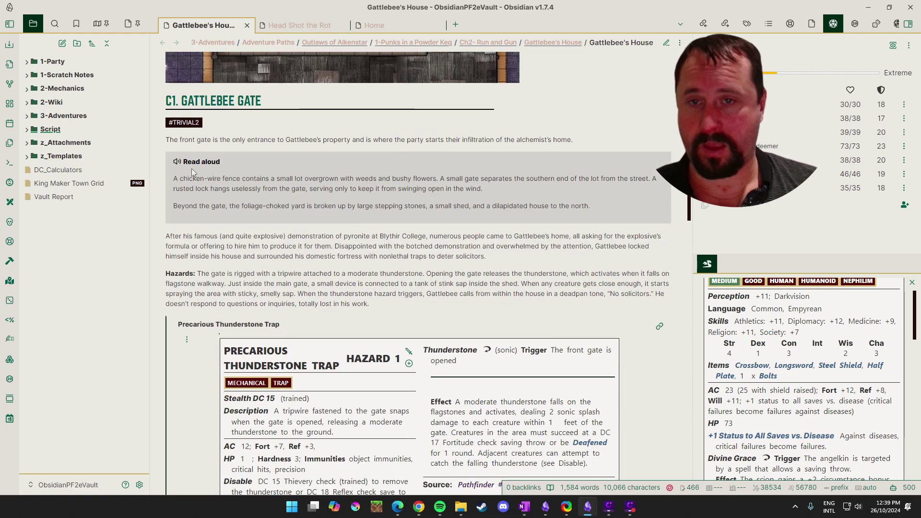
# Open the Head Shot the Rot note and look through its callouts, encounter blocks and area sections down to A6. Main Street
pyautogui.click(299, 24)
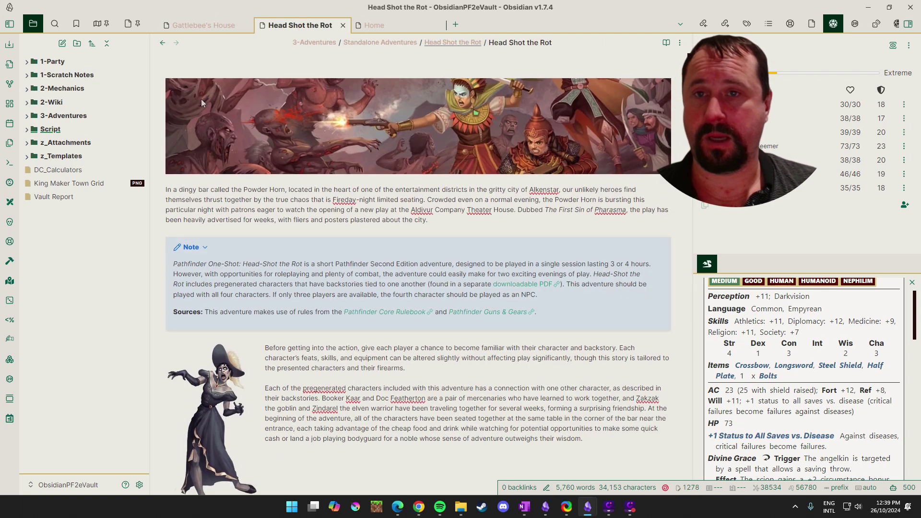
pyautogui.scroll(-3, 301, 254)
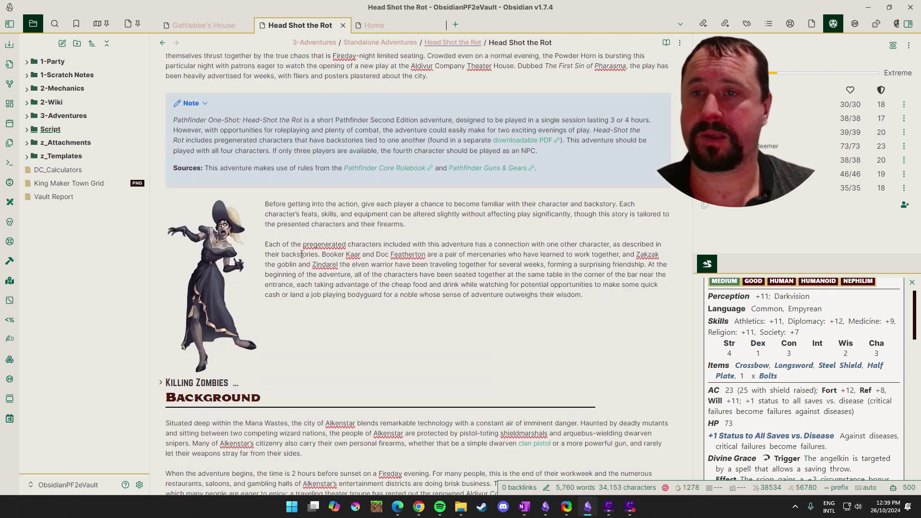
pyautogui.scroll(-8, 302, 254)
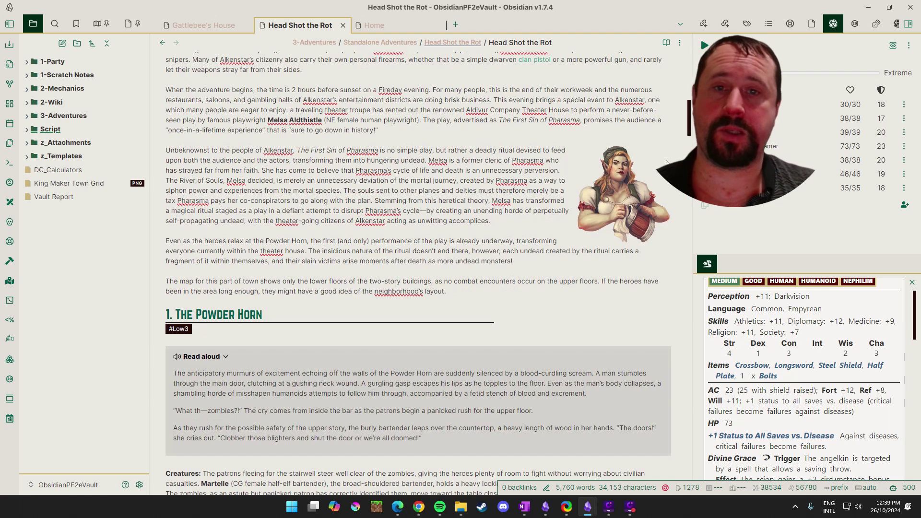
pyautogui.scroll(-5, 406, 192)
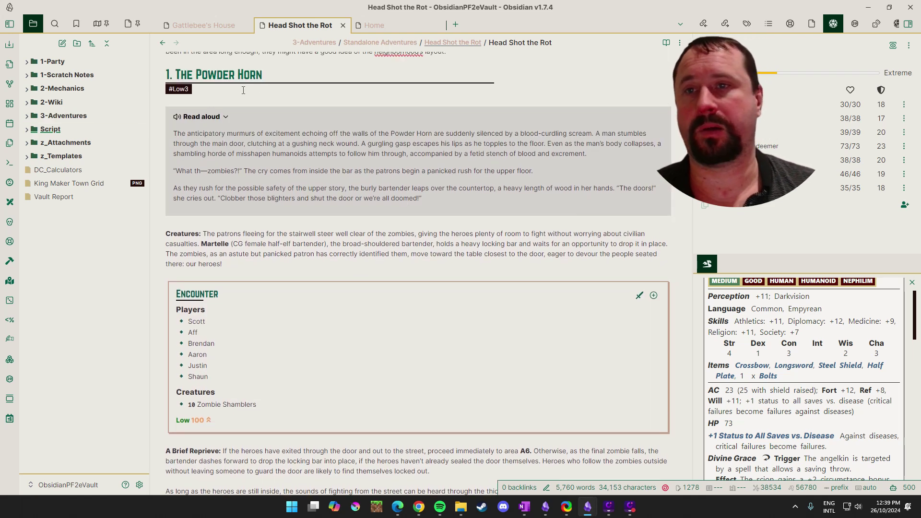
pyautogui.scroll(-3, 211, 233)
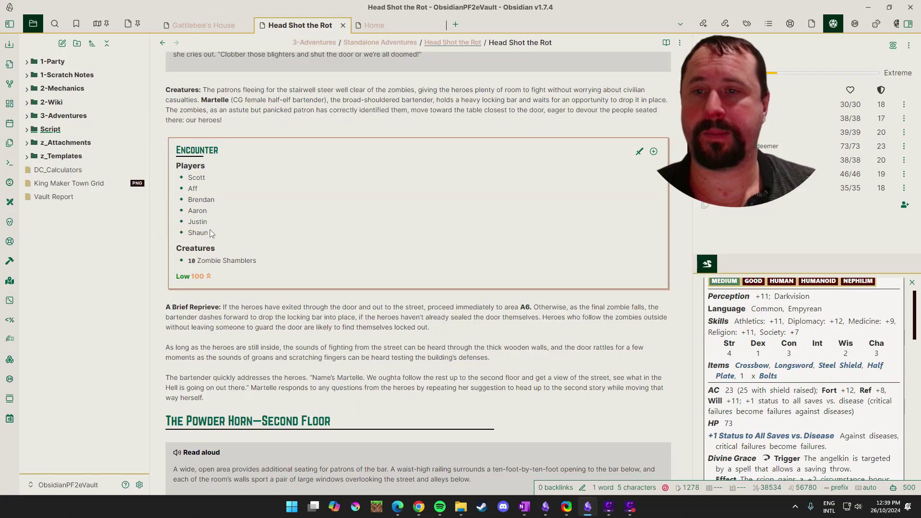
pyautogui.scroll(-2, 445, 302)
pyautogui.scroll(-20, 435, 291)
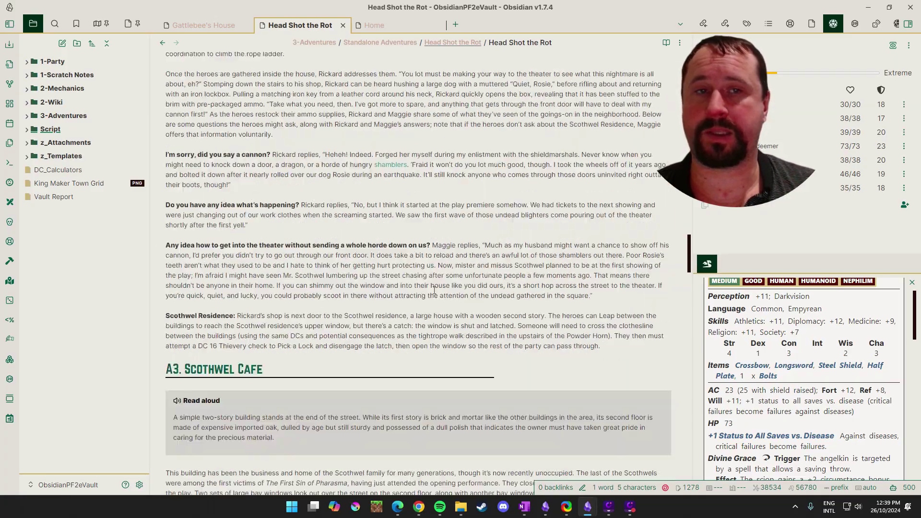
pyautogui.scroll(-20, 431, 298)
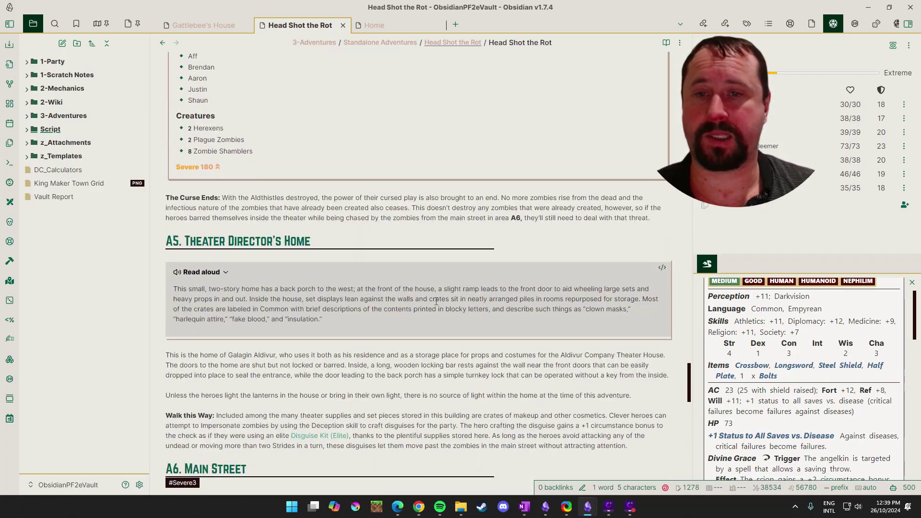
pyautogui.scroll(10, 418, 240)
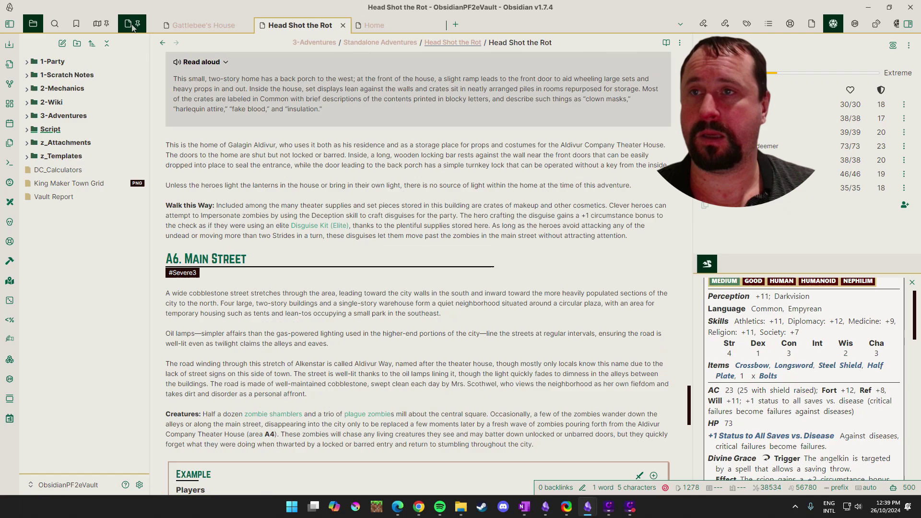
pyautogui.click(97, 24)
pyautogui.click(41, 24)
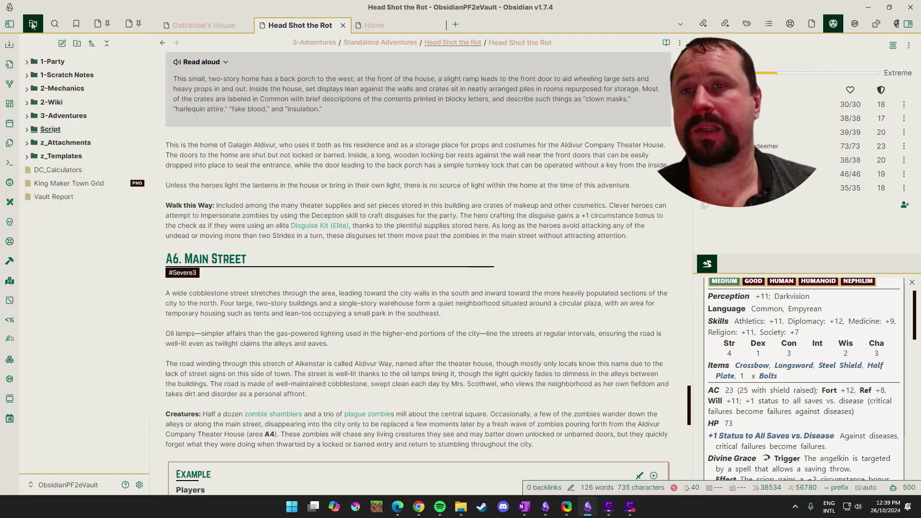
# Return to the beginning of the Head Shot the Rot note and switch it to source mode
pyautogui.scroll(20, 431, 199)
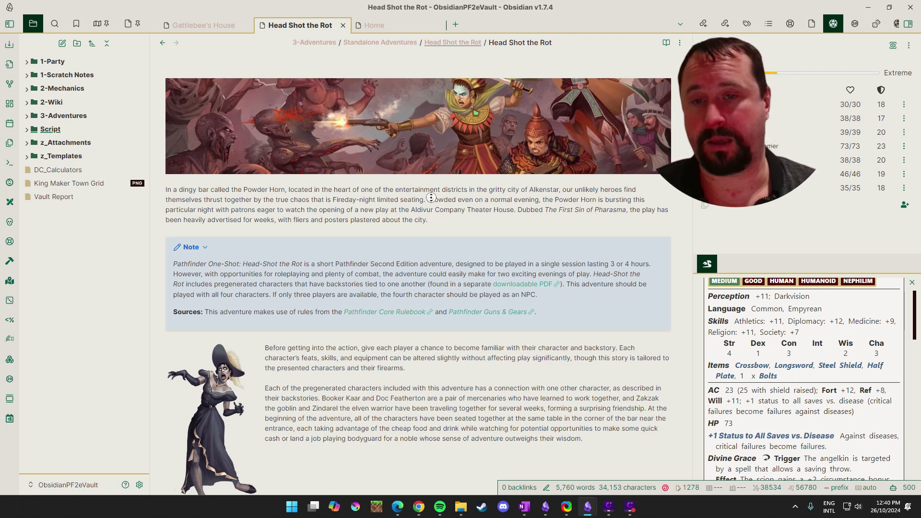
pyautogui.scroll(-2, 562, 221)
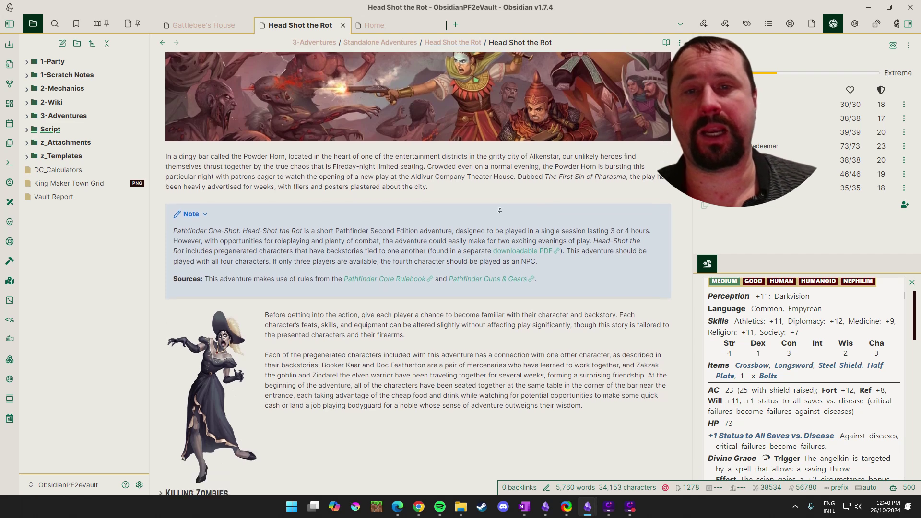
pyautogui.scroll(2, 562, 221)
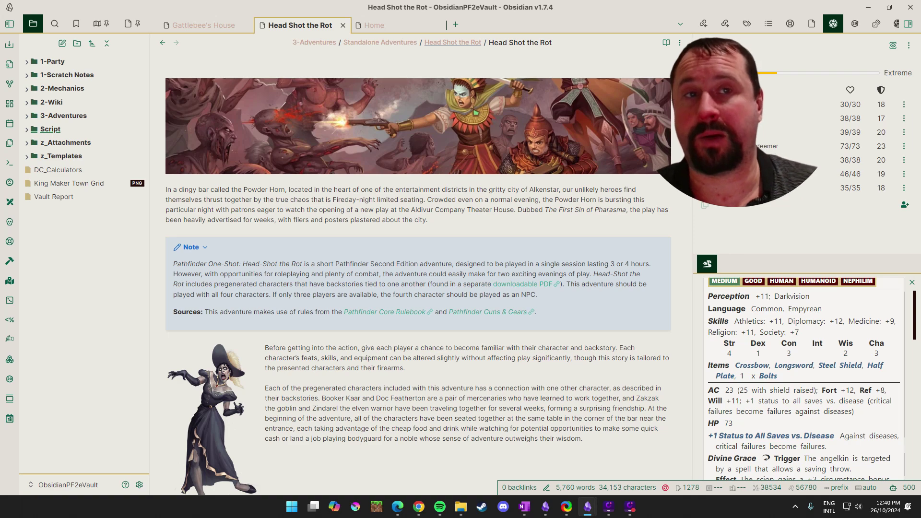
pyautogui.click(679, 43)
pyautogui.click(595, 86)
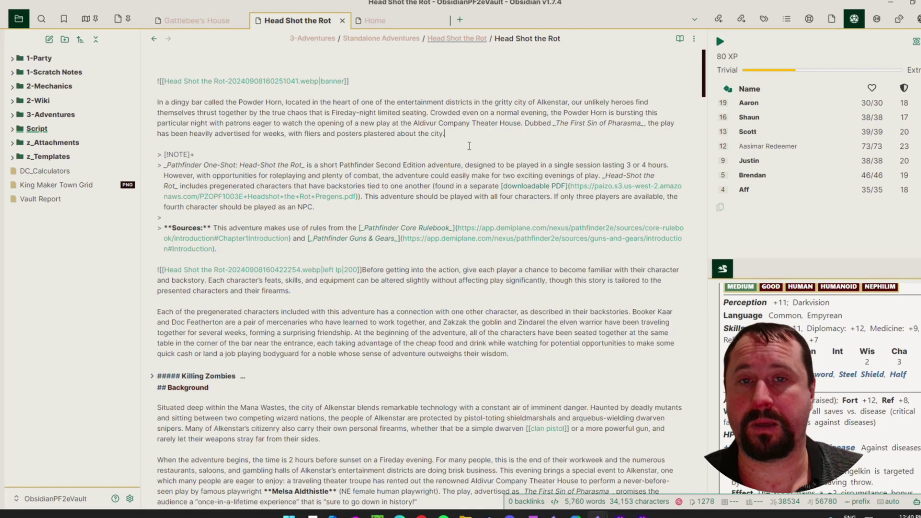
# Highlight the opening paragraph in the Markdown source and compare the source with the note's reading view
pyautogui.hotkey('shift', 'Home')
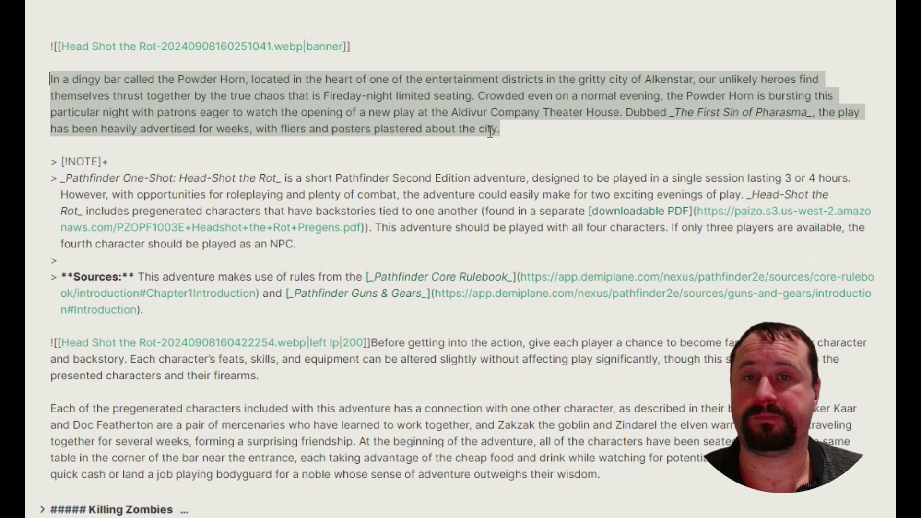
pyautogui.click(536, 139)
pyautogui.hotkey('shift', 'Home')
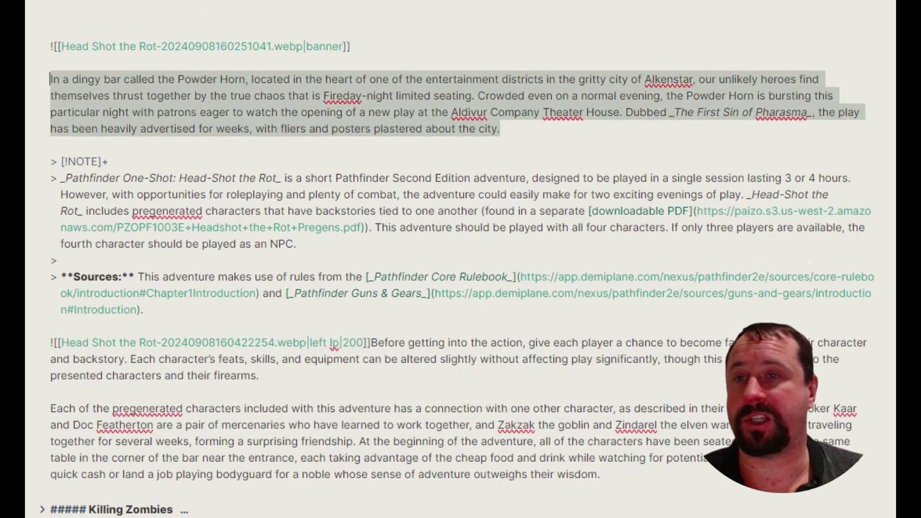
pyautogui.click(539, 133)
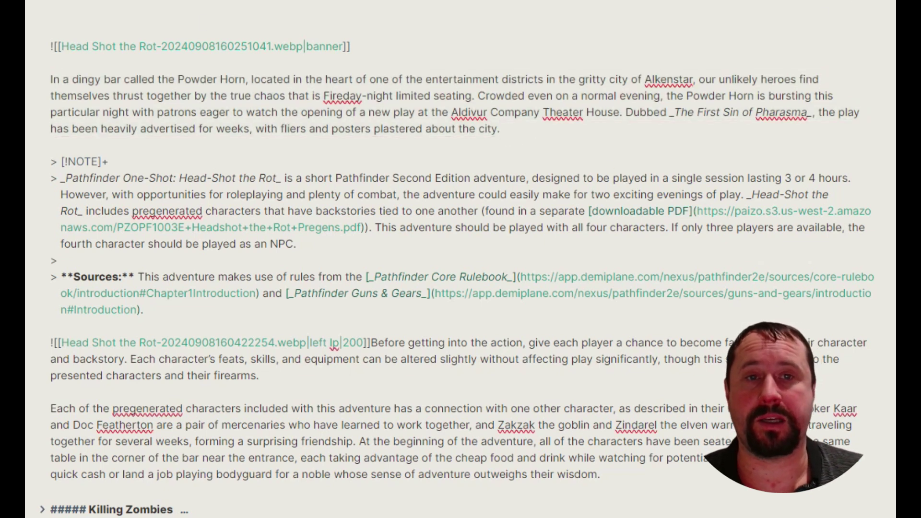
pyautogui.hotkey('ctrl', 'e')
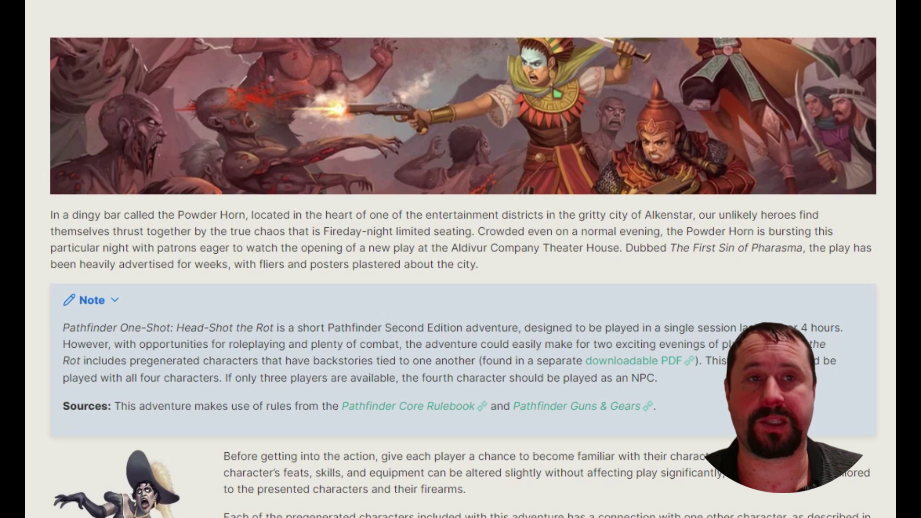
pyautogui.hotkey('ctrl', 'e')
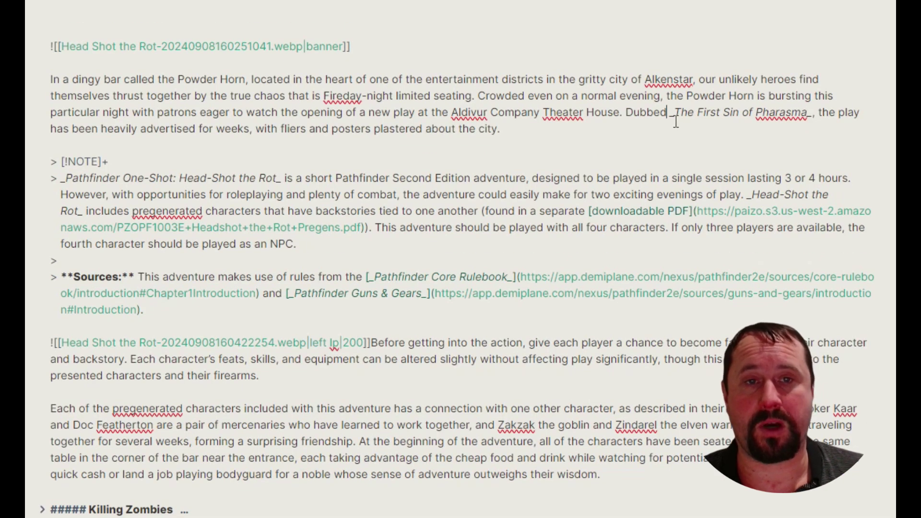
# Examine the italic markers around "The First Sin of Pharasma" and the bold markers around "Sources:" in the source text
pyautogui.moveTo(806, 115); pyautogui.dragTo(812, 117)
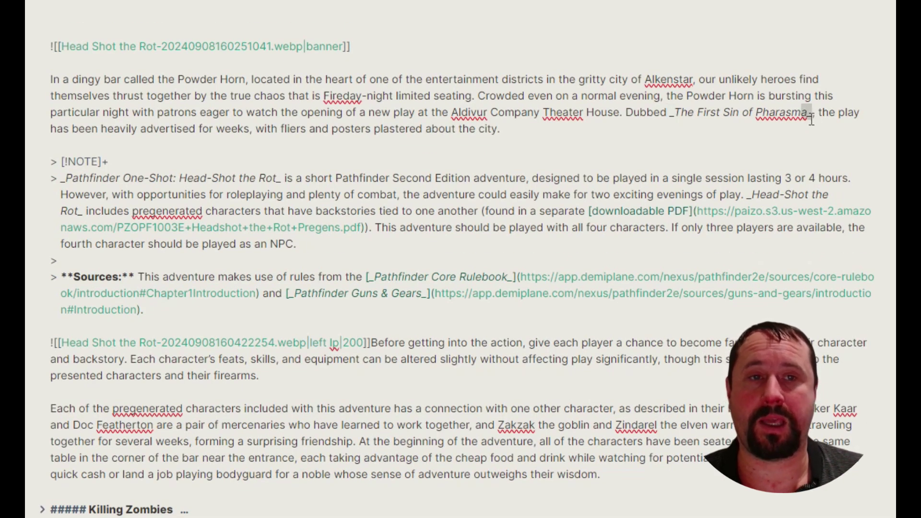
pyautogui.moveTo(676, 119); pyautogui.dragTo(807, 124)
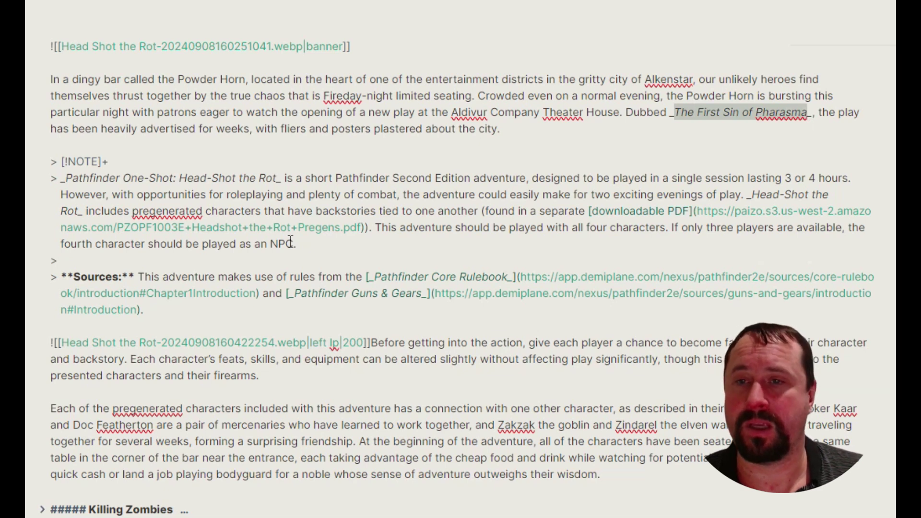
pyautogui.doubleClick(116, 278)
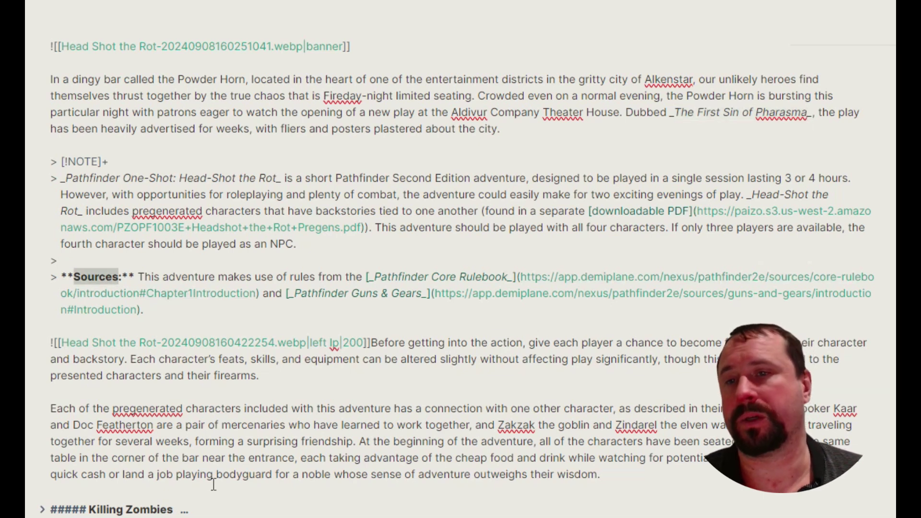
pyautogui.moveTo(67, 278); pyautogui.dragTo(139, 284)
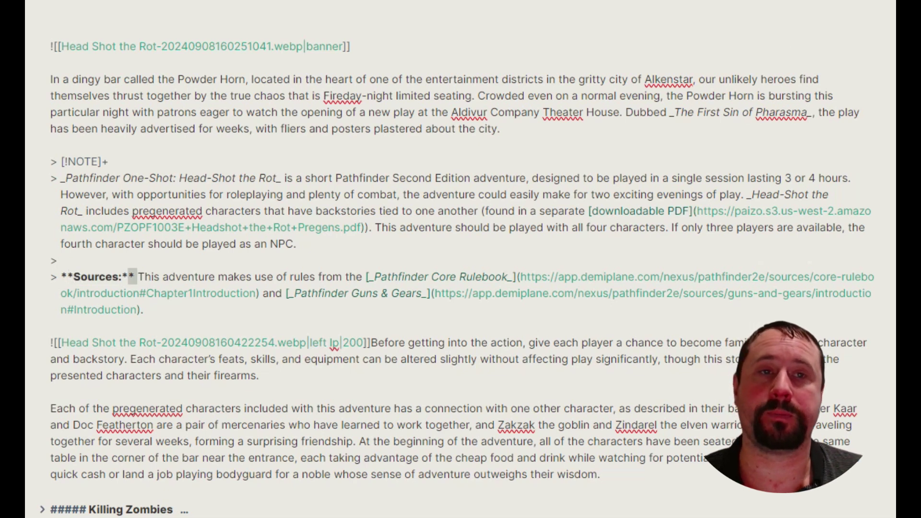
# Check the note in reading view, return to editing, and turn off source mode to edit in live preview
pyautogui.hotkey('ctrl', 'e')
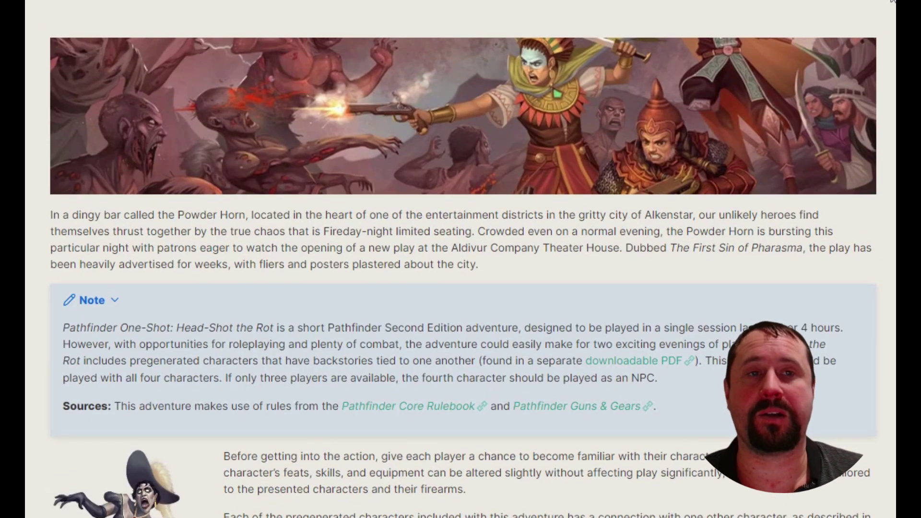
pyautogui.click(892, 3)
pyautogui.click(741, 29)
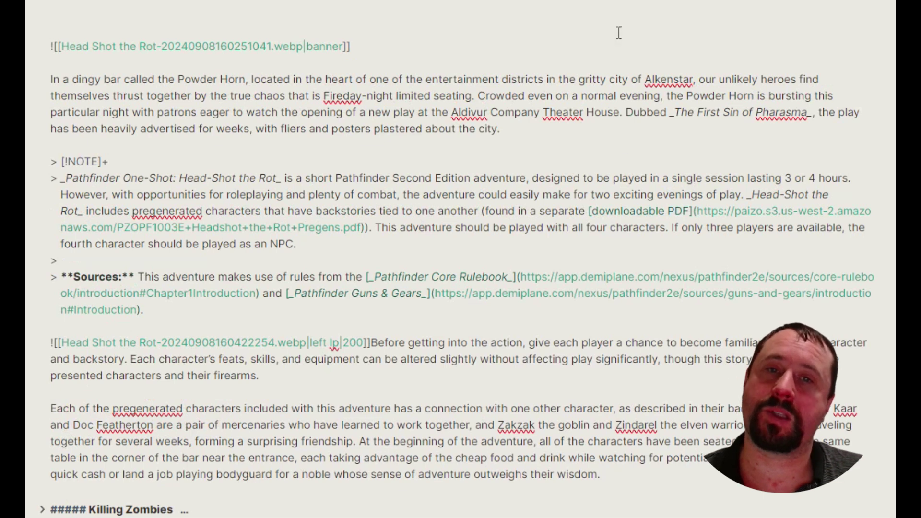
pyautogui.click(892, 3)
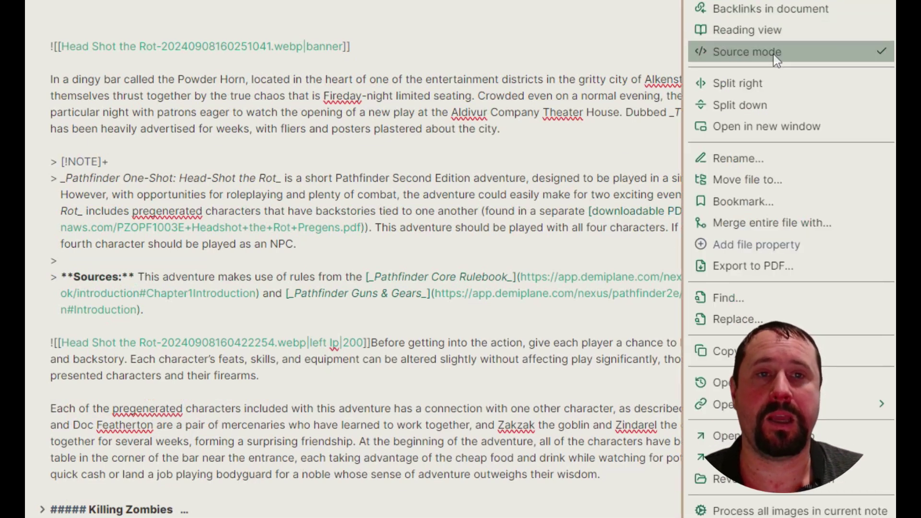
pyautogui.click(791, 54)
# Wrap the word "Crowded" in the opening paragraph in double asterisks to make it bold
pyautogui.doubleClick(516, 237)
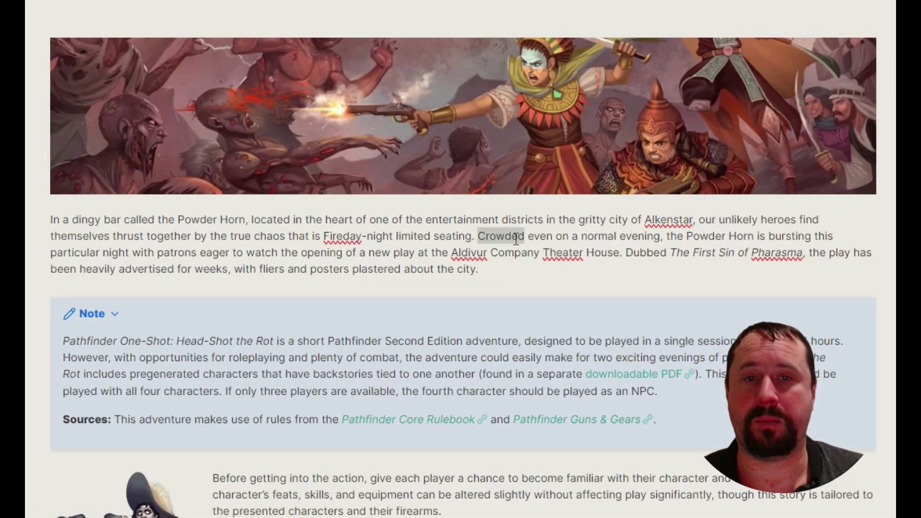
pyautogui.press('Left')
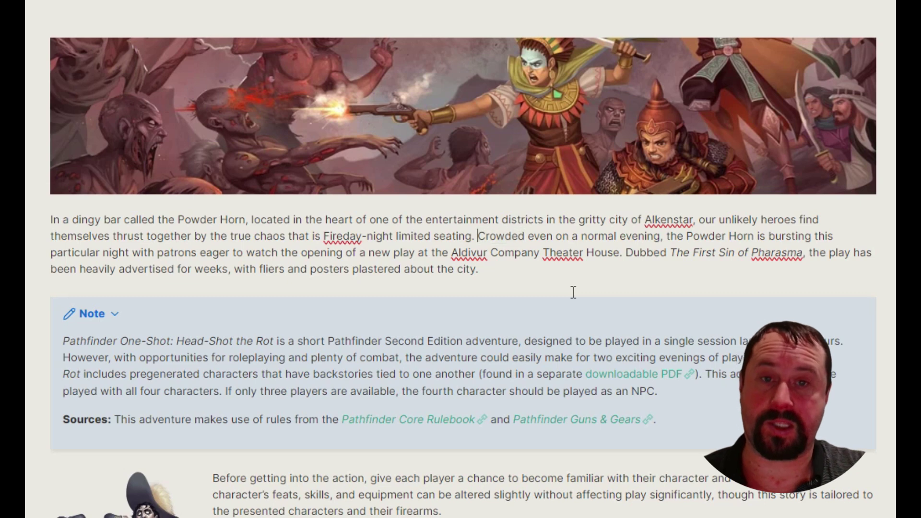
pyautogui.write('**')
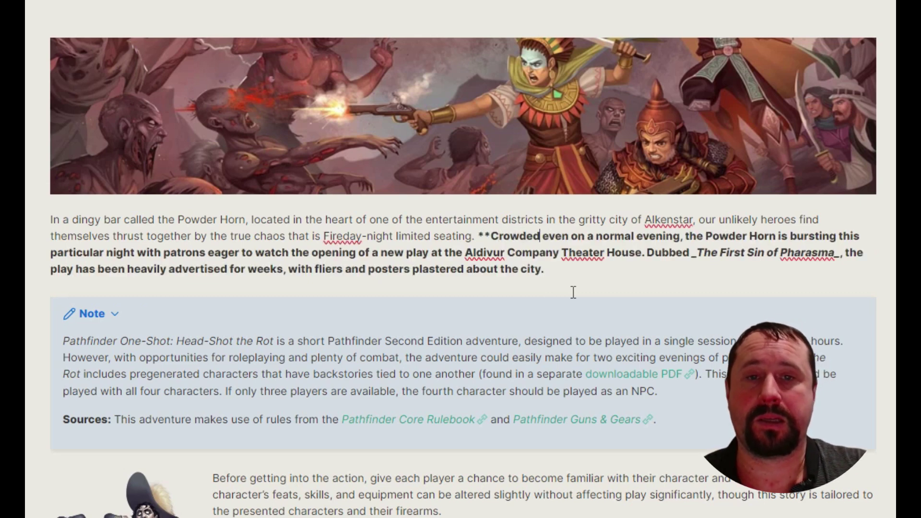
pyautogui.write('**')
# Remove the double asterisks from around "Crowded" so the word has plain formatting
pyautogui.press('BackSpace')
pyautogui.press('BackSpace')
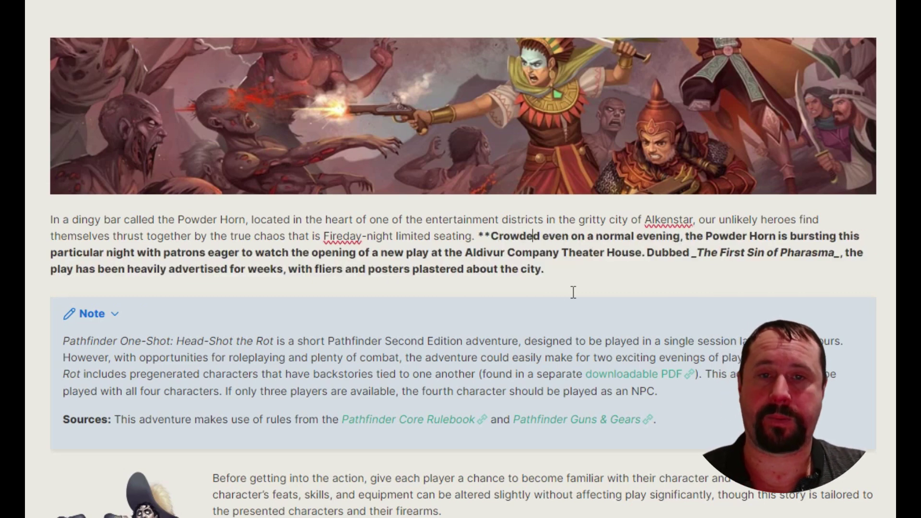
pyautogui.press('Left')
pyautogui.press('BackSpace')
pyautogui.press('BackSpace')
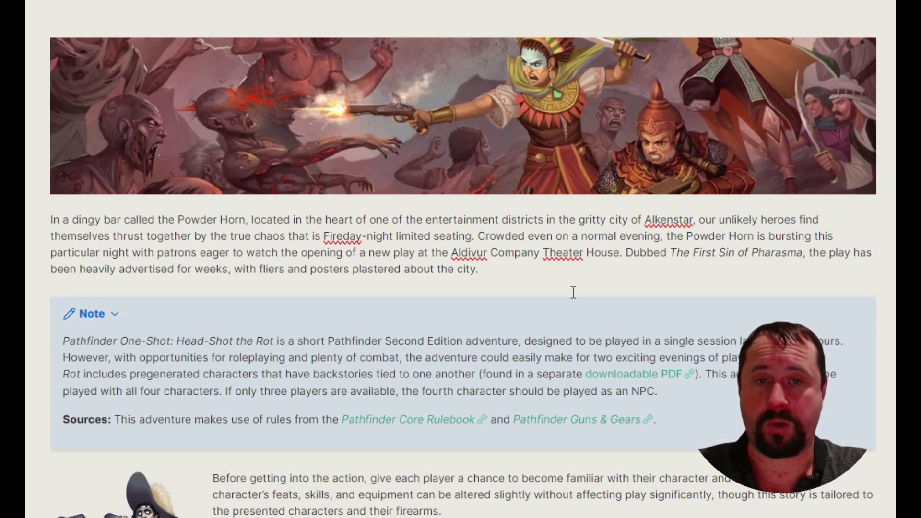
# Apply bold formatting to the selected word "Crowded" and undo it
pyautogui.hotkey('ctrl', 'shift', 'Right')
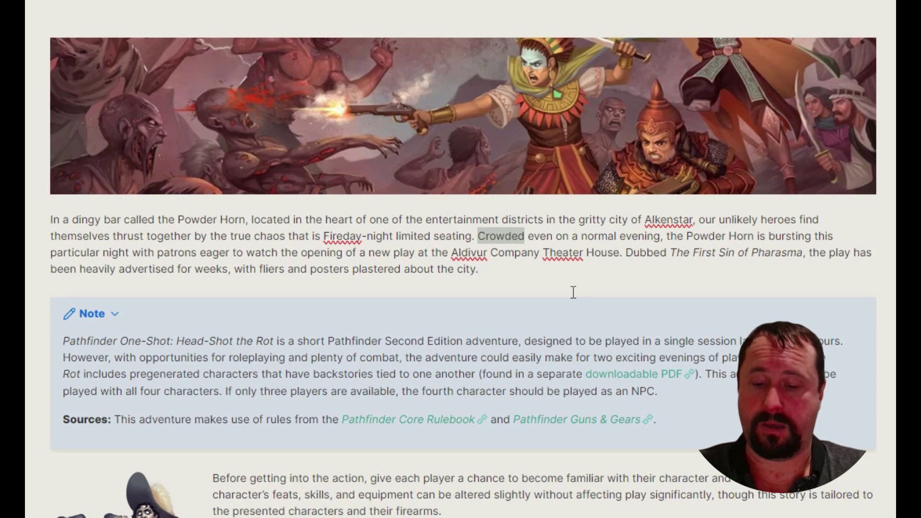
pyautogui.hotkey('ctrl', 'b')
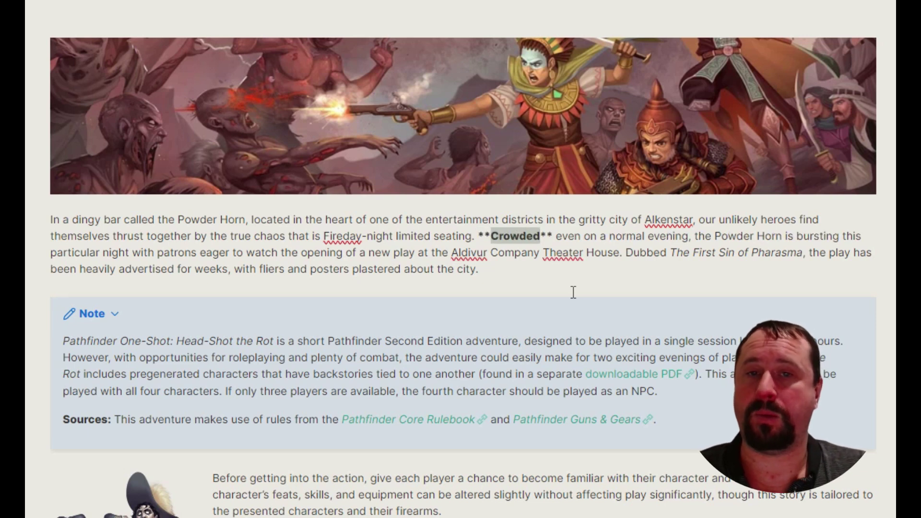
pyautogui.hotkey('ctrl', 'z')
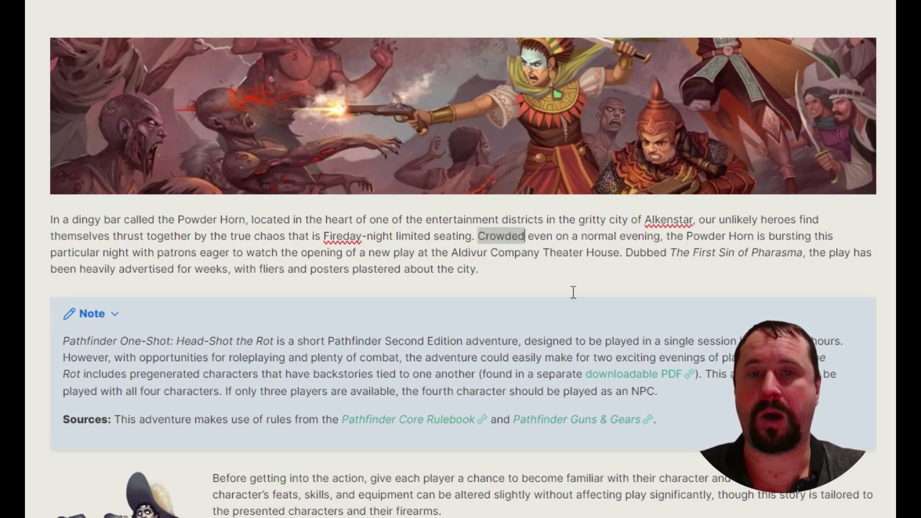
pyautogui.press('Left')
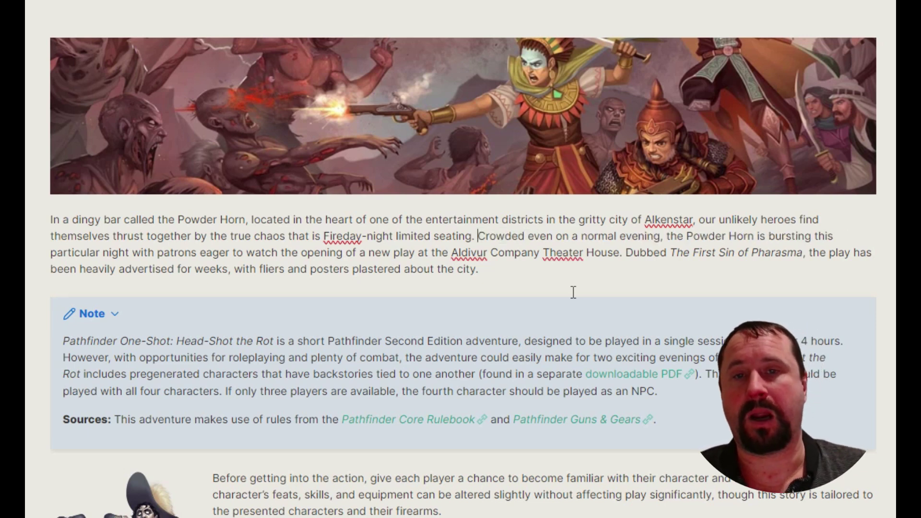
# Apply bold formatting to the word "opening" in the first paragraph and undo it
pyautogui.doubleClick(339, 257)
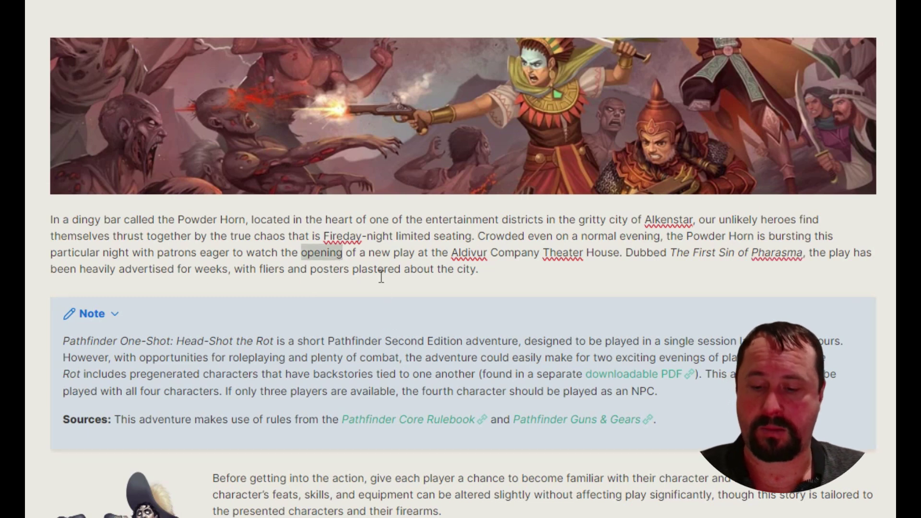
pyautogui.hotkey('ctrl', 'b')
pyautogui.click(357, 278)
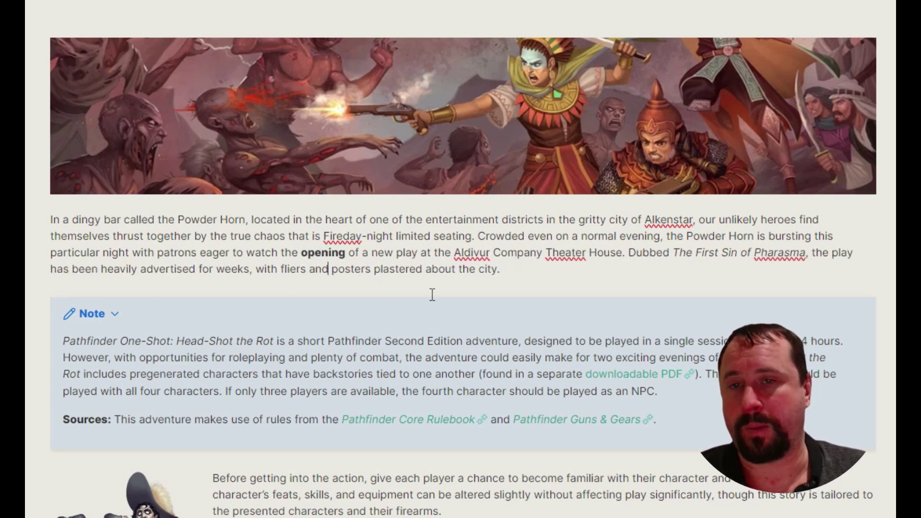
pyautogui.hotkey('ctrl', 'z')
pyautogui.click(539, 285)
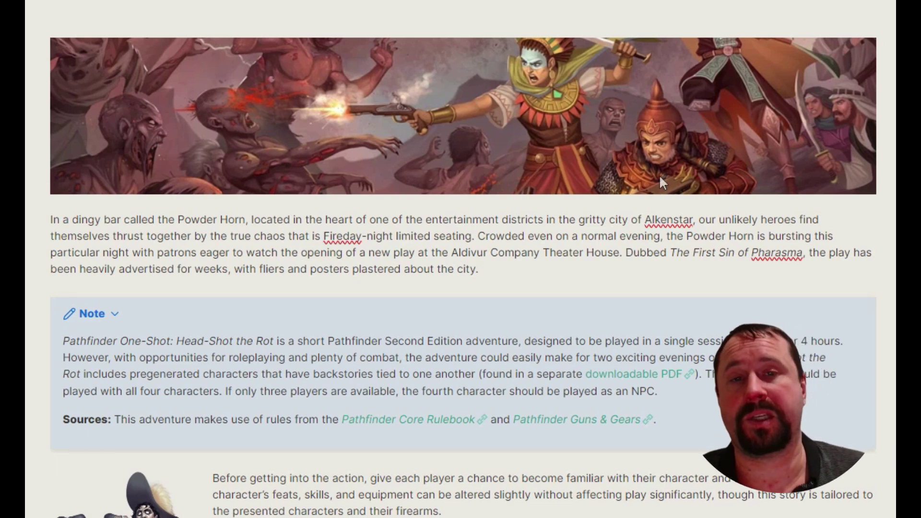
pyautogui.click(510, 263)
pyautogui.doubleClick(485, 238)
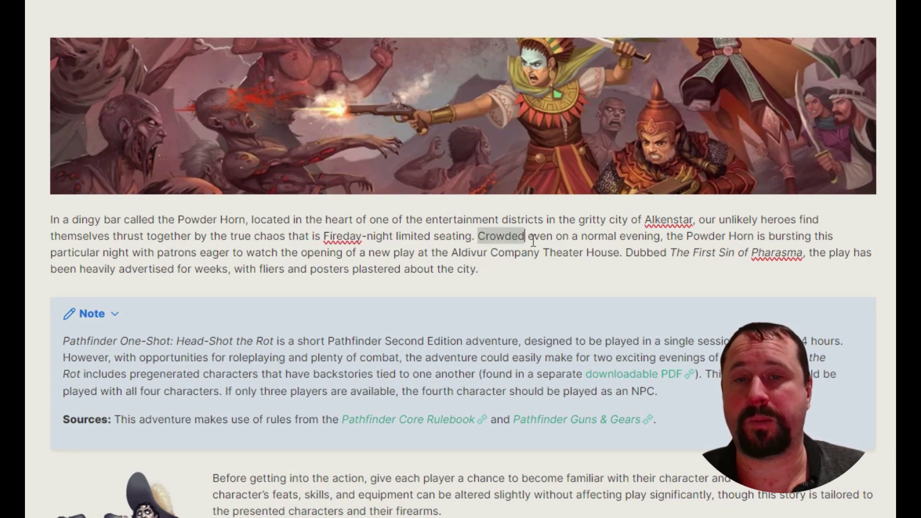
pyautogui.click(507, 277)
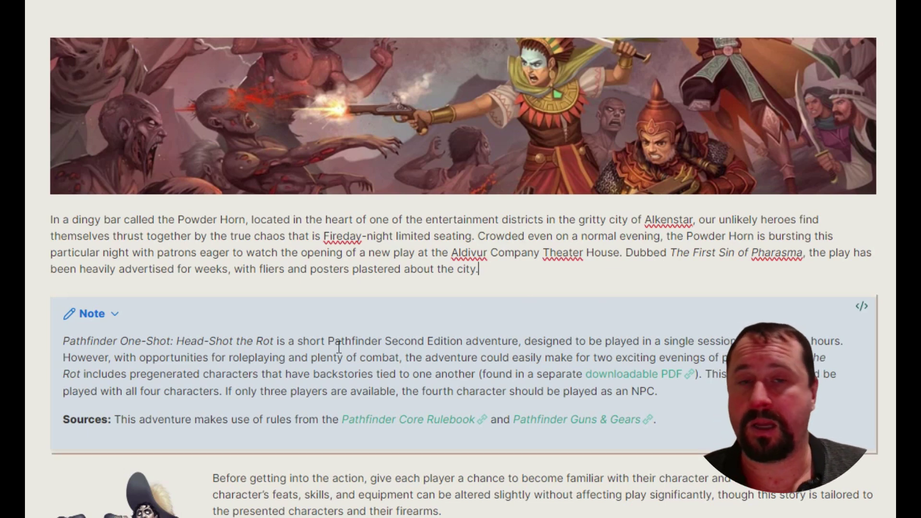
# Italicize the word "watch" in the opening paragraph by enclosing it in single asterisks
pyautogui.click(249, 255)
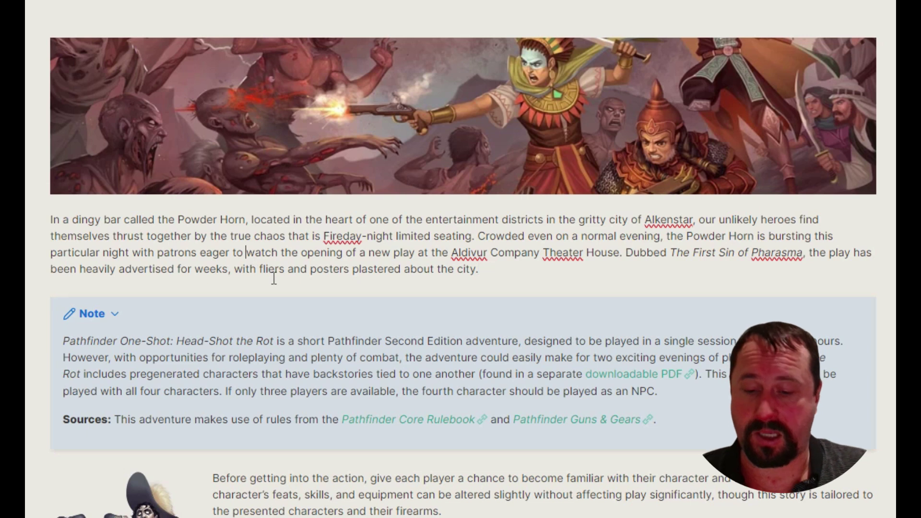
pyautogui.write('*')
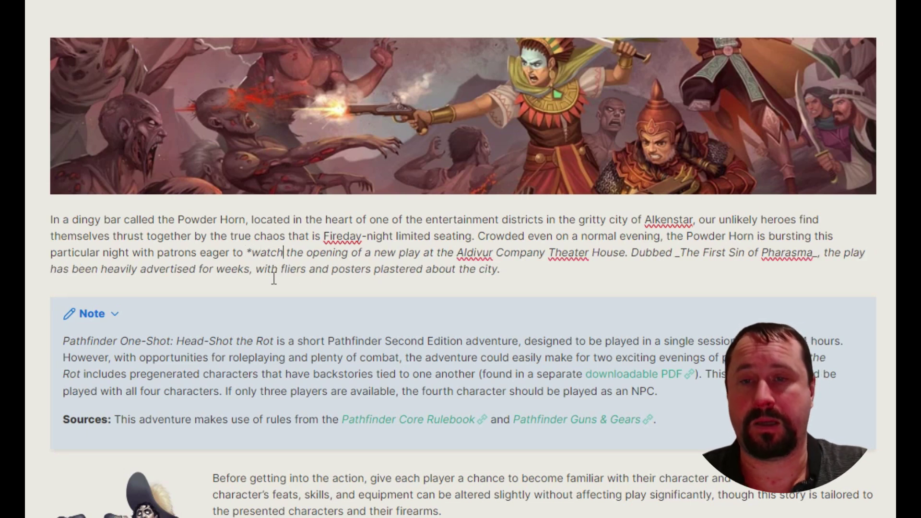
pyautogui.write('*')
# Replace the asterisks around "watch" with underscores as the italic markers
pyautogui.press('BackSpace')
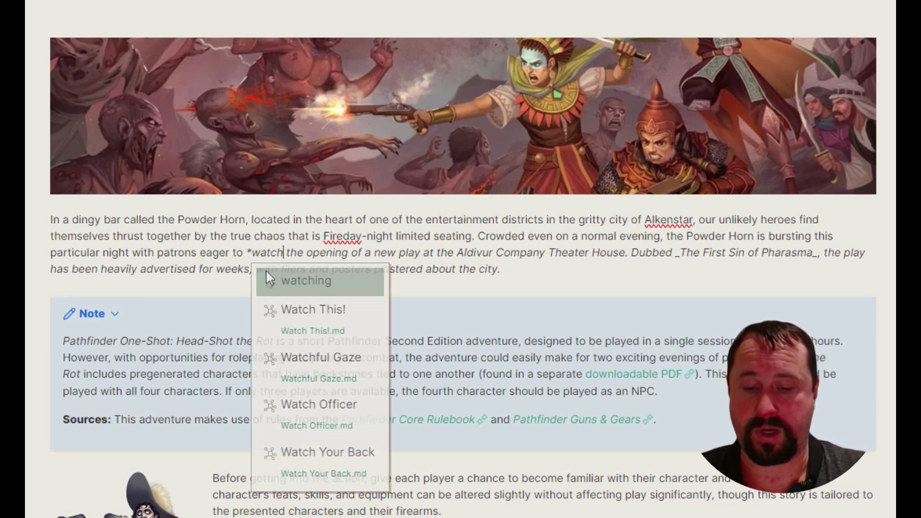
pyautogui.write('_')
pyautogui.press('Left')
pyautogui.press('Left')
pyautogui.press('Left')
pyautogui.press('Left')
pyautogui.press('Left')
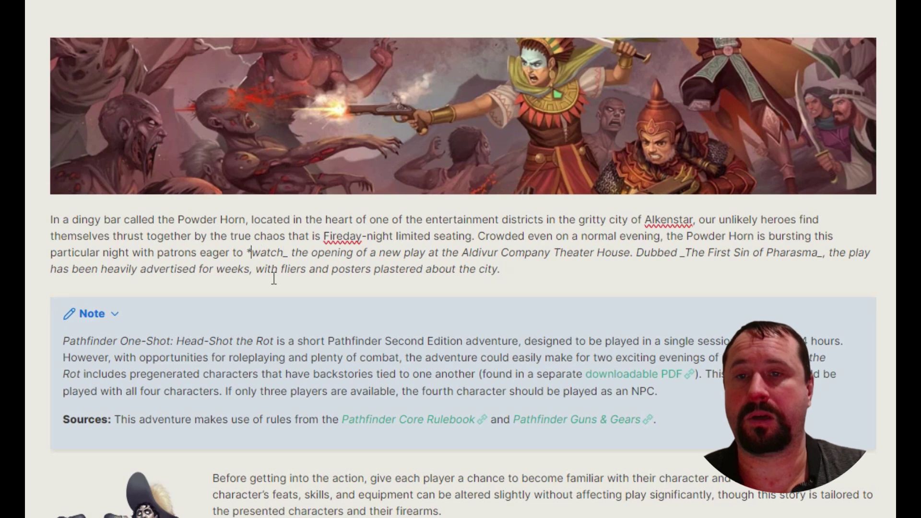
pyautogui.press('BackSpace')
pyautogui.write('_')
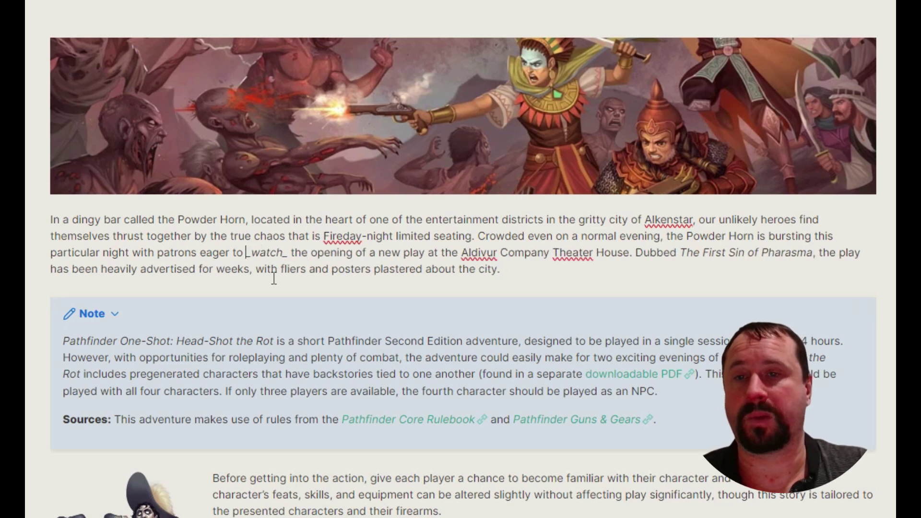
# Delete the underscores around "watch" and place the cursor at the end of the opening paragraph
pyautogui.press('BackSpace')
pyautogui.press('Delete')
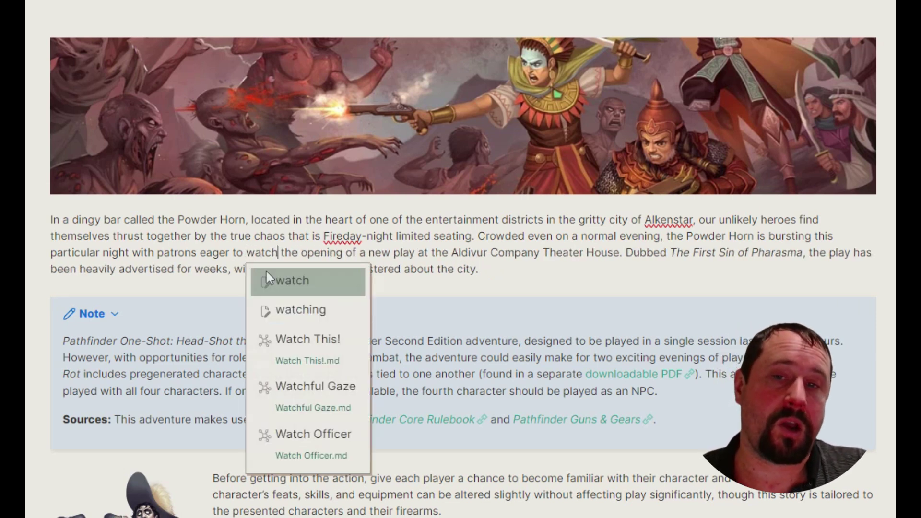
pyautogui.click(515, 272)
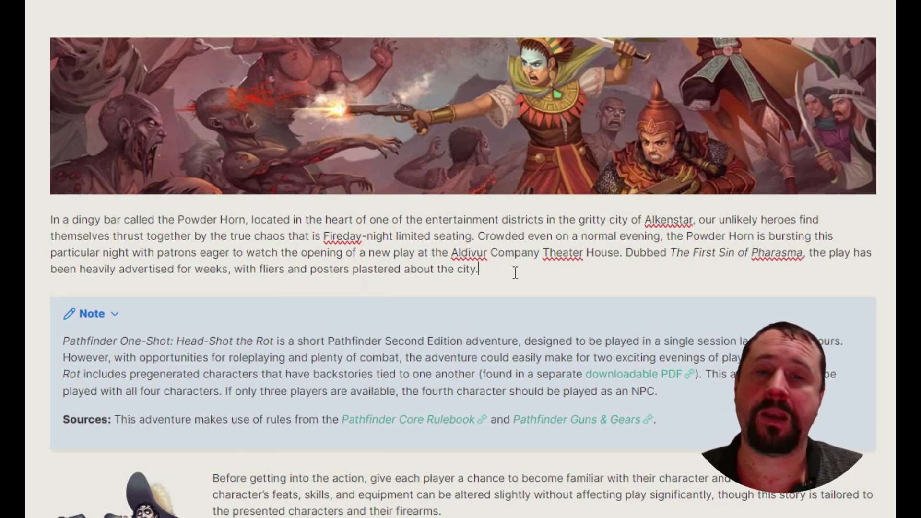
# Bring the Note callout into view and switch the note to source mode
pyautogui.scroll(-3, 527, 365)
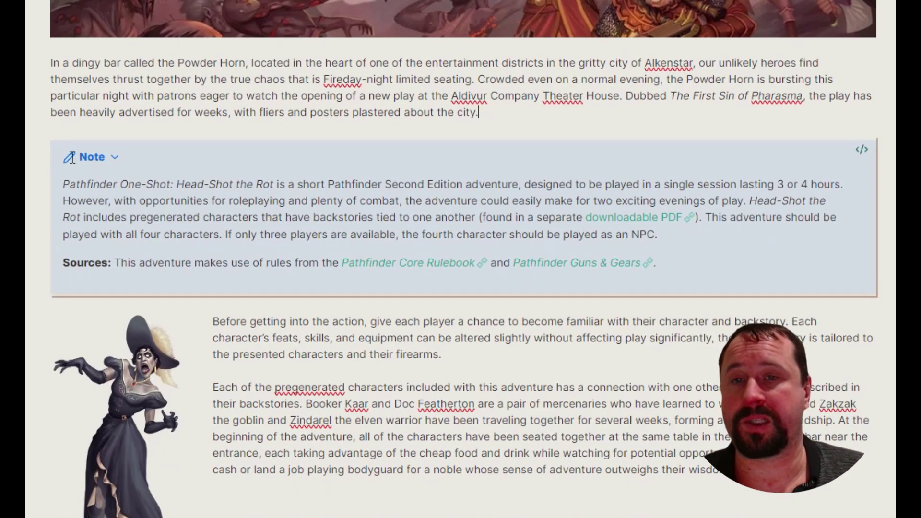
pyautogui.click(482, 113)
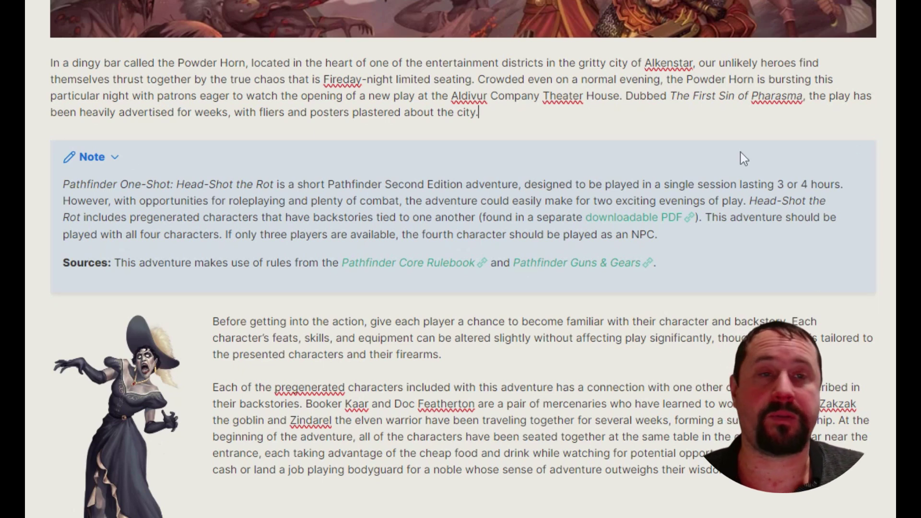
pyautogui.click(763, 62)
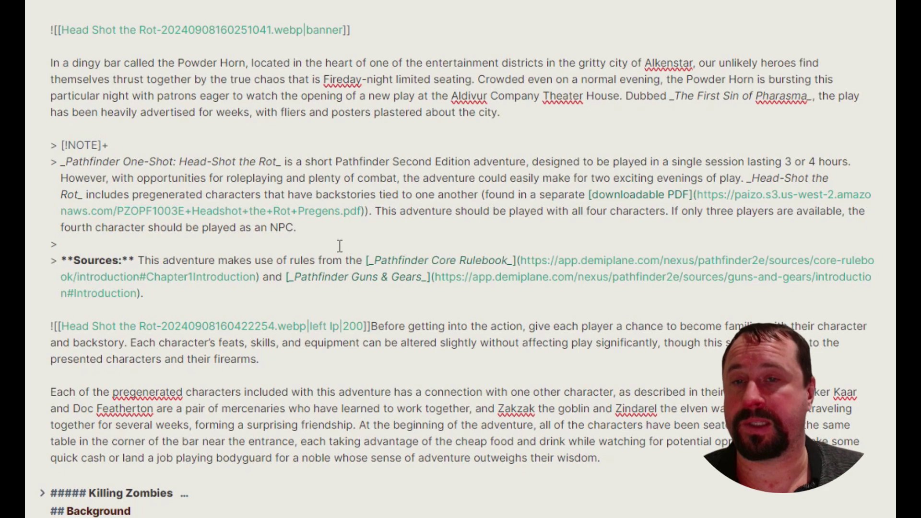
# Examine the Note callout's Markdown source, including the ">" quote markers and the "[!NOTE]+" line
pyautogui.moveTo(319, 241); pyautogui.dragTo(29, 143)
pyautogui.click(194, 141)
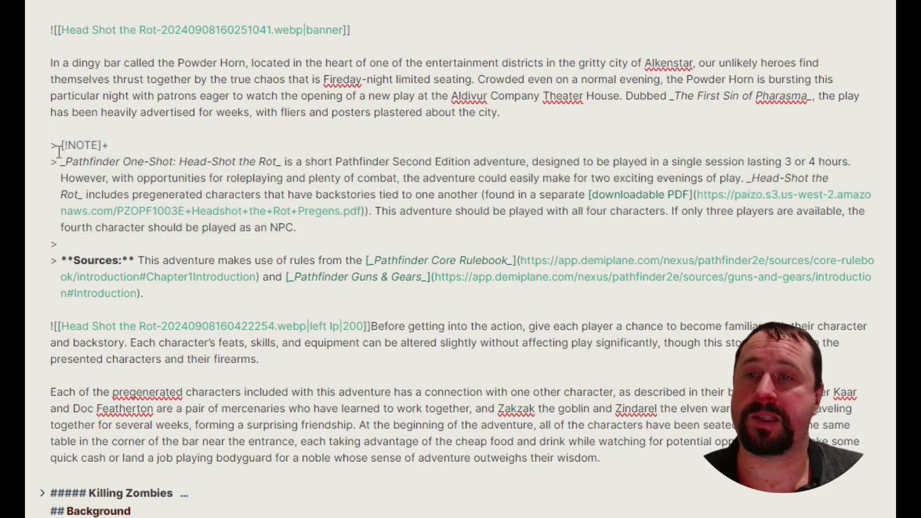
pyautogui.moveTo(58, 168); pyautogui.dragTo(53, 169)
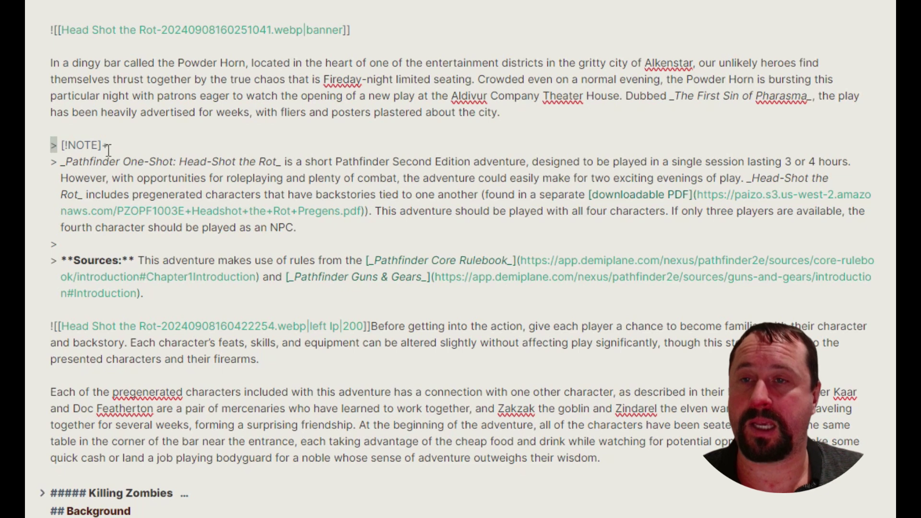
pyautogui.moveTo(102, 146); pyautogui.dragTo(61, 147)
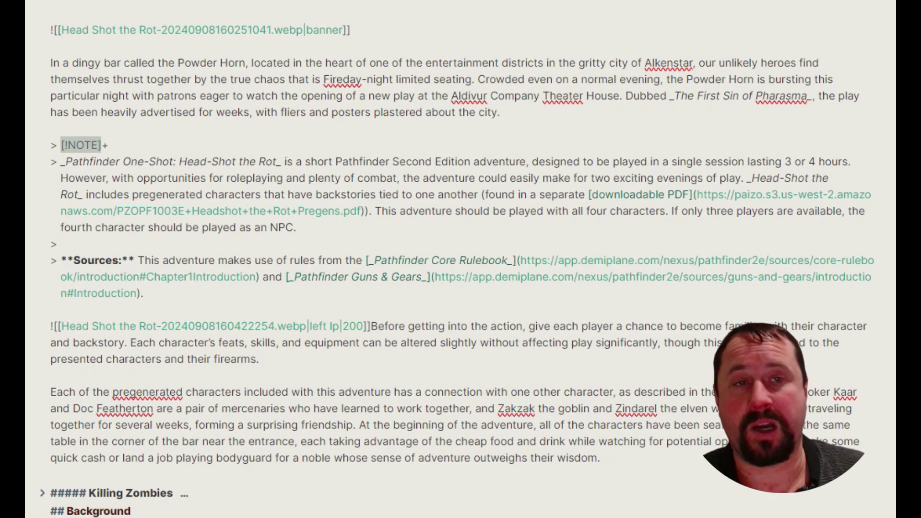
pyautogui.moveTo(149, 145); pyautogui.dragTo(29, 142)
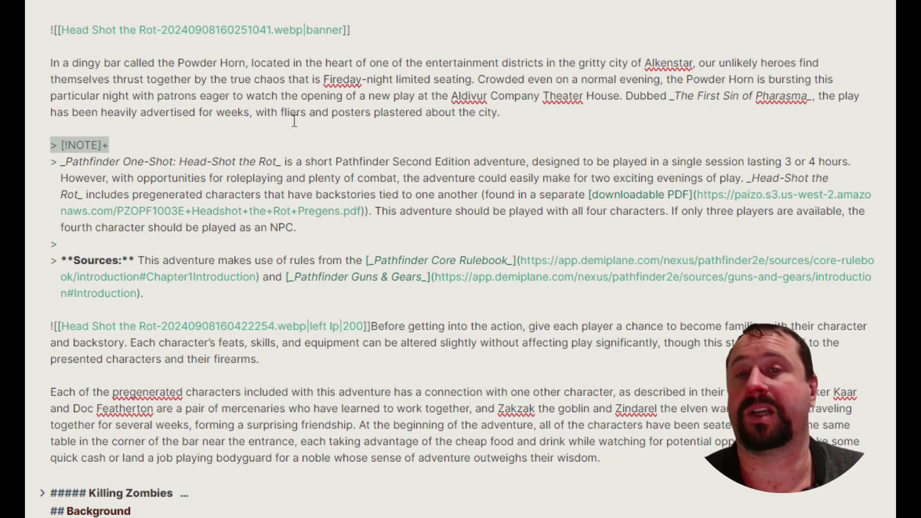
# Compare the callout's Markdown source with its appearance in reading view
pyautogui.click(536, 126)
pyautogui.hotkey('ctrl', 'e')
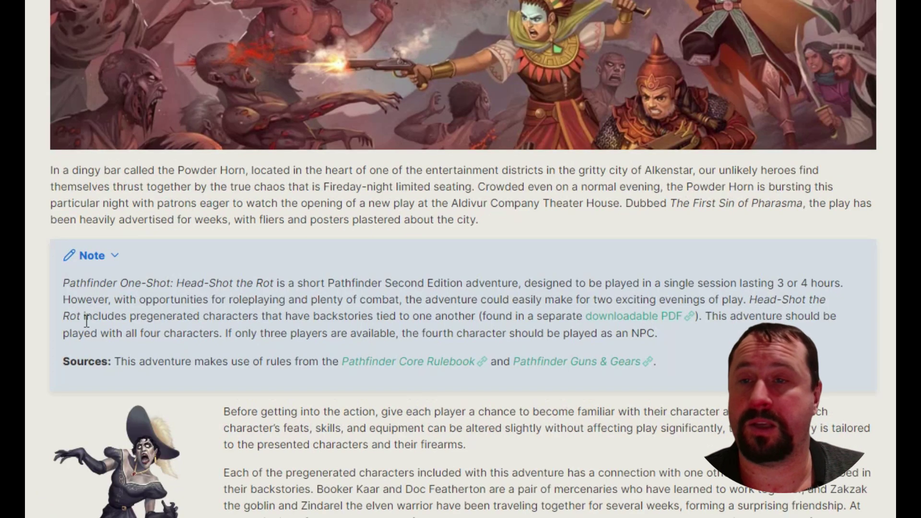
pyautogui.hotkey('ctrl', 'e')
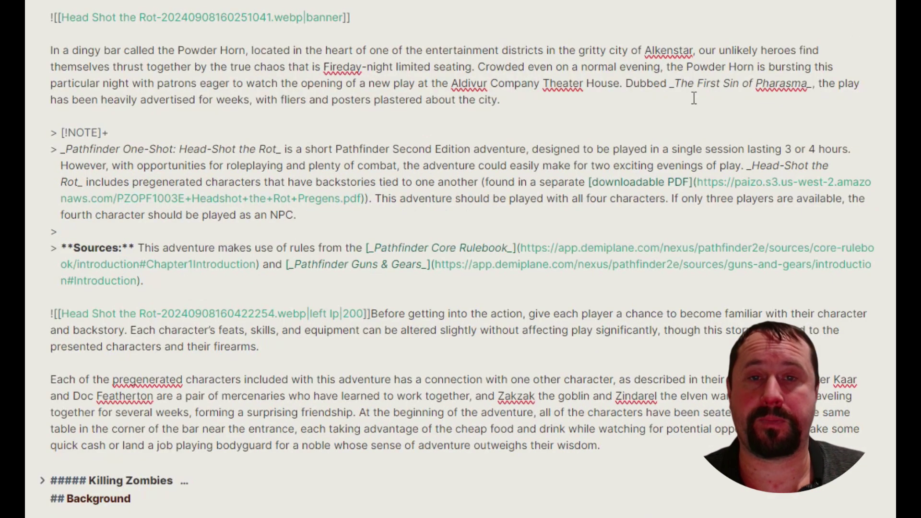
# Turn off source mode to return the note to live preview
pyautogui.hotkey('ctrl', 'e')
pyautogui.click(881, 1)
pyautogui.click(791, 40)
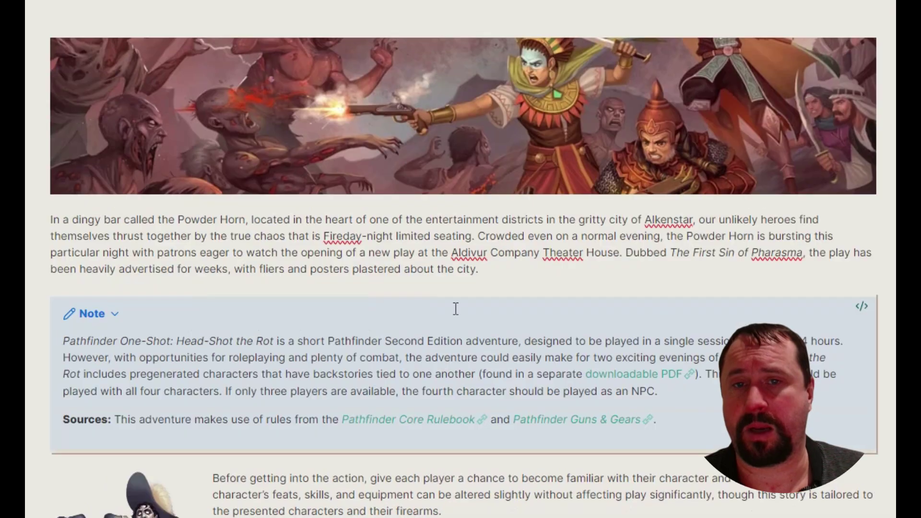
pyautogui.scroll(-6, 428, 466)
pyautogui.scroll(6, 426, 414)
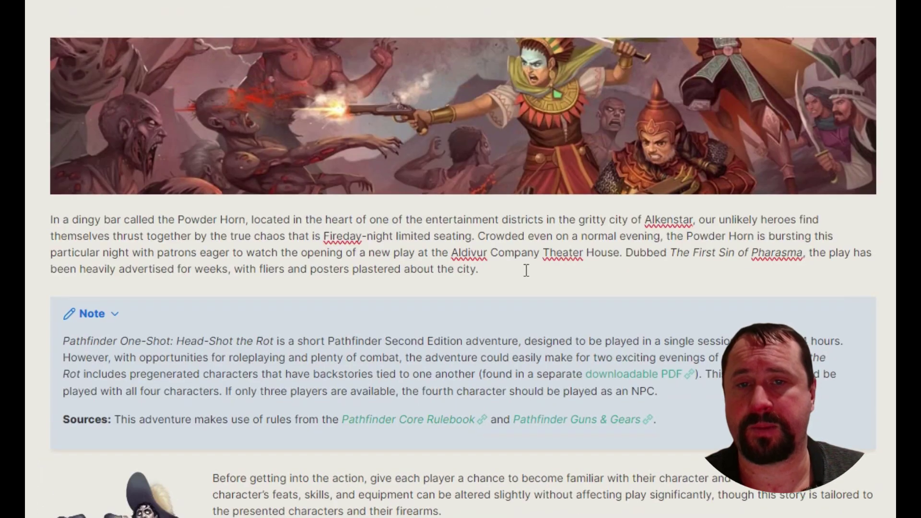
# Add an empty line below the opening paragraph, trying it with the text "sdfsdf" and clearing that text
pyautogui.press('Return')
pyautogui.press('Return')
pyautogui.write('sdfsdf')
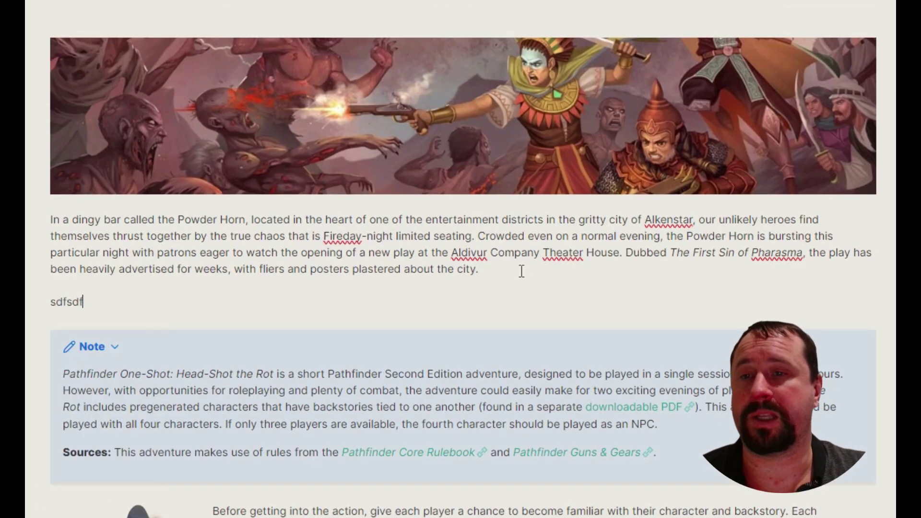
pyautogui.press('BackSpace')
pyautogui.press('BackSpace')
pyautogui.press('BackSpace')
pyautogui.press('BackSpace')
pyautogui.press('BackSpace')
pyautogui.press('BackSpace')
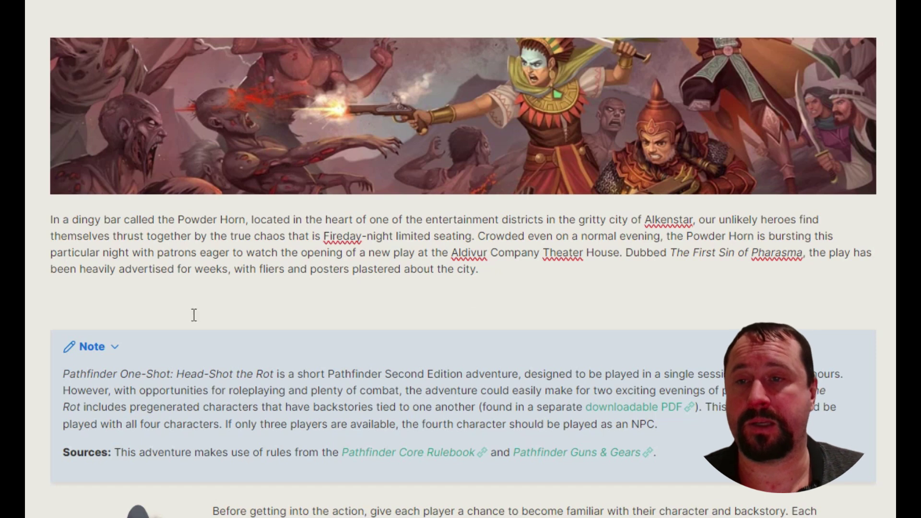
# Insert a callout on the empty line below the opening paragraph and title it "New Callout - Read Aloud"
pyautogui.rightClick(72, 304)
pyautogui.moveTo(123, 415)
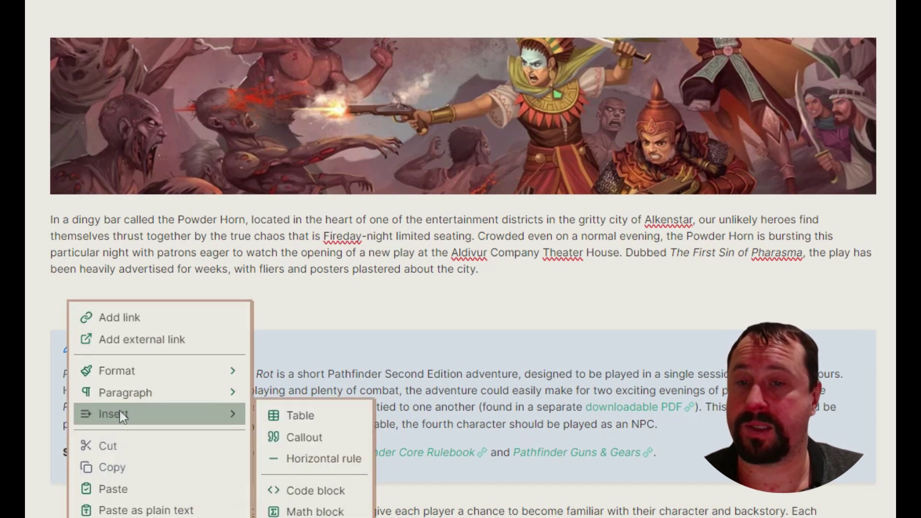
pyautogui.click(309, 442)
pyautogui.click(153, 330)
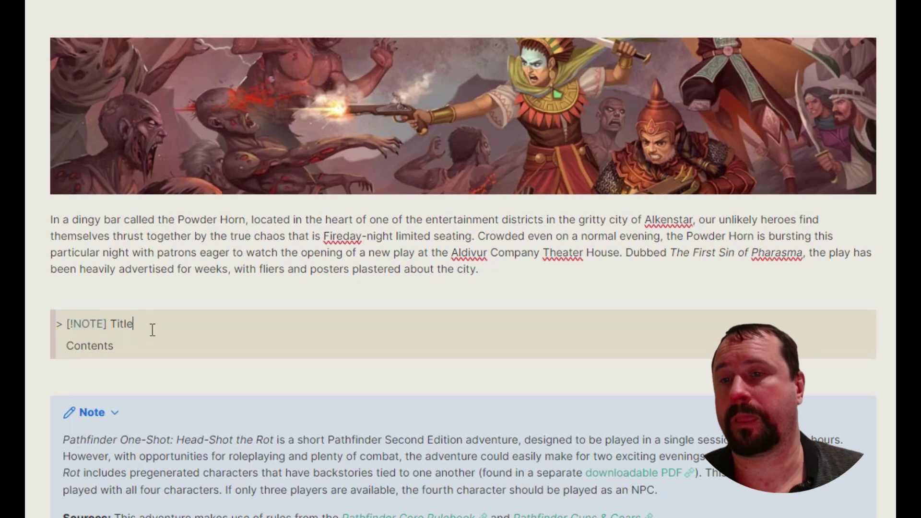
pyautogui.doubleClick(152, 328)
pyautogui.write('New Callout')
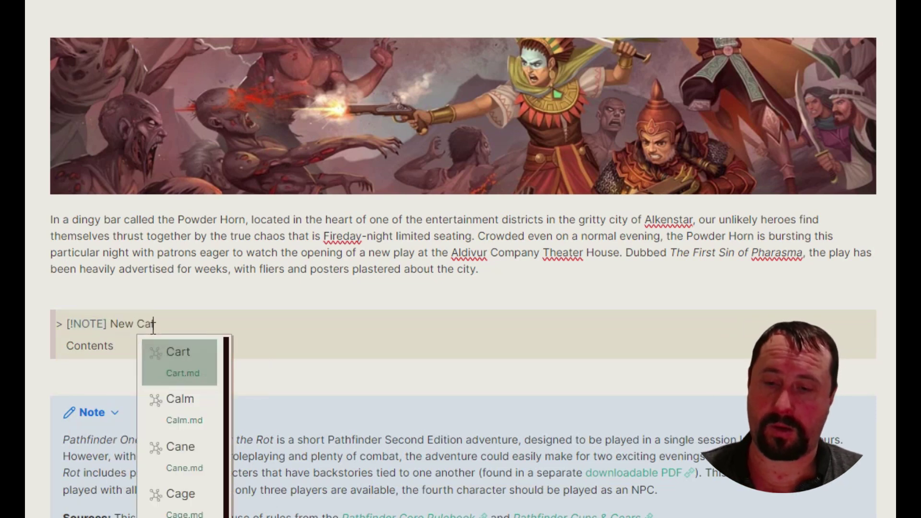
pyautogui.write(' - Read Aloud')
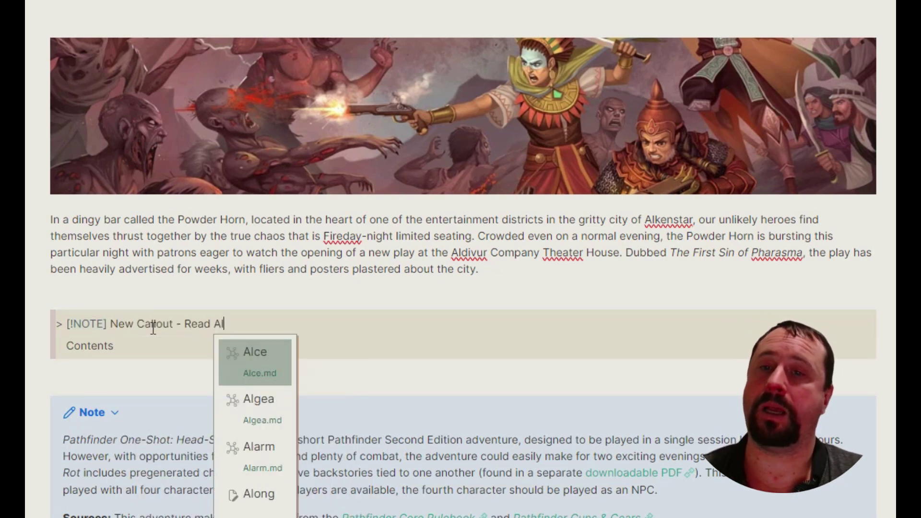
# Replace the new callout's placeholder contents with "Read Me" and leave the callout so it renders
pyautogui.click(137, 358)
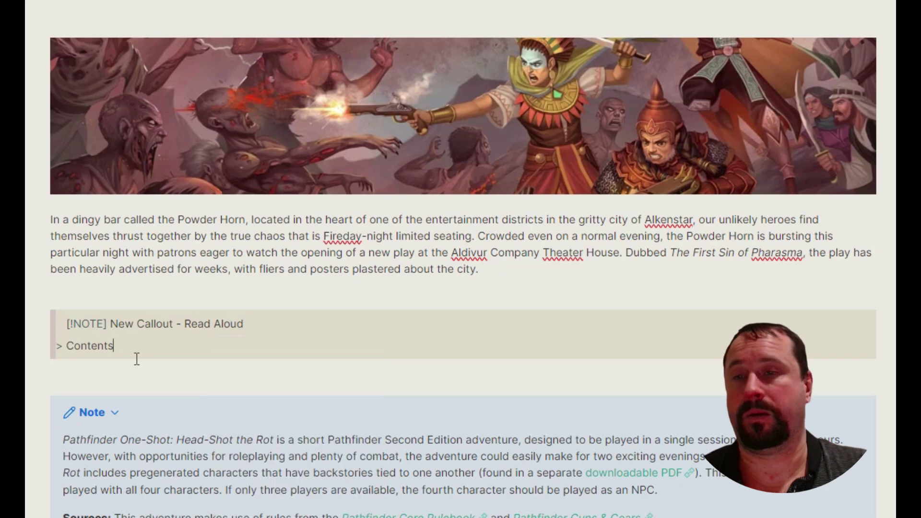
pyautogui.doubleClick(137, 359)
pyautogui.write('Ream')
pyautogui.press('BackSpace')
pyautogui.write('d Me')
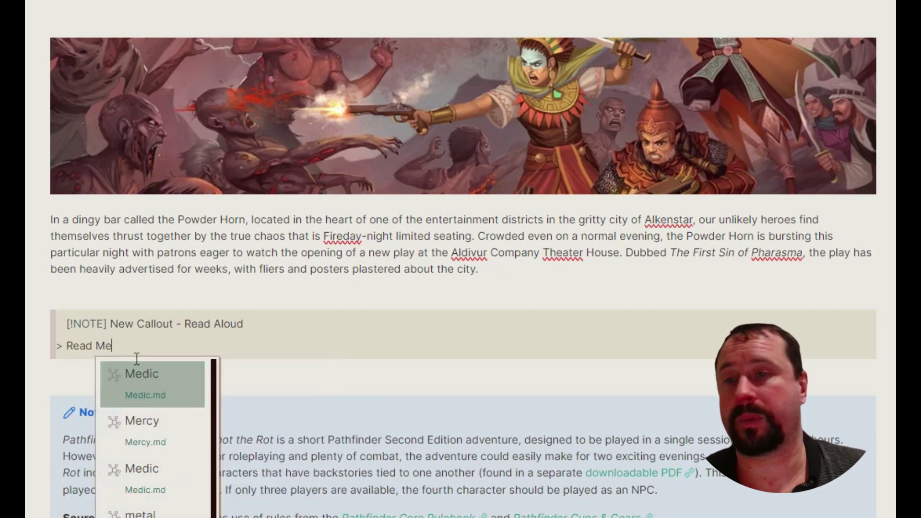
pyautogui.click(144, 293)
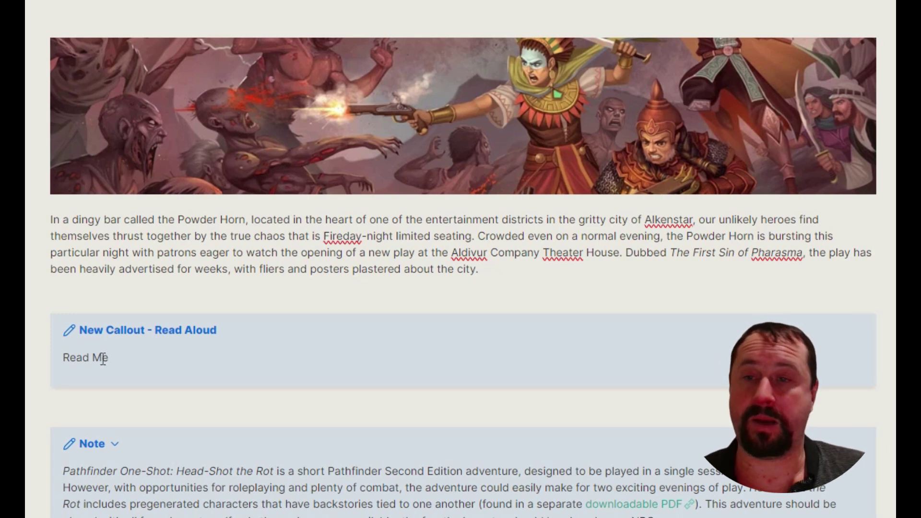
# Change the new callout's type successively to Question, Warning, Example and Success
pyautogui.rightClick(137, 336)
pyautogui.moveTo(184, 384)
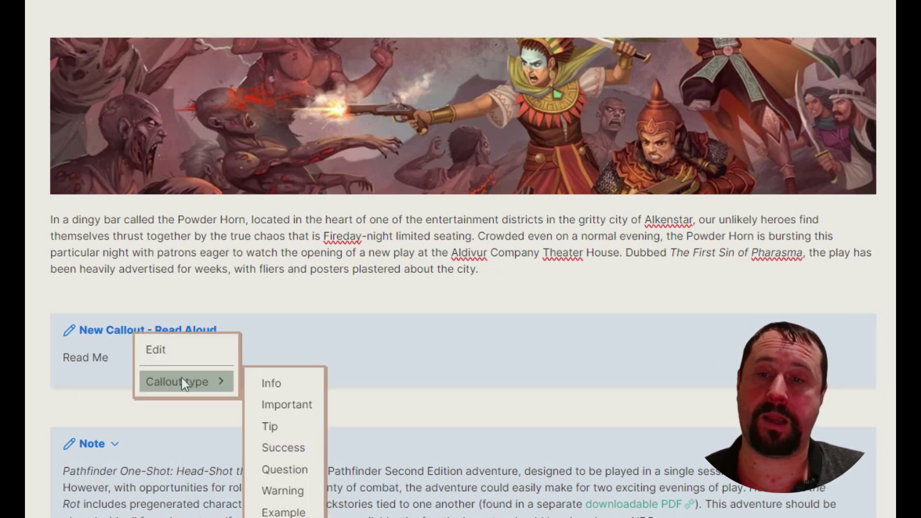
pyautogui.click(300, 468)
pyautogui.rightClick(134, 343)
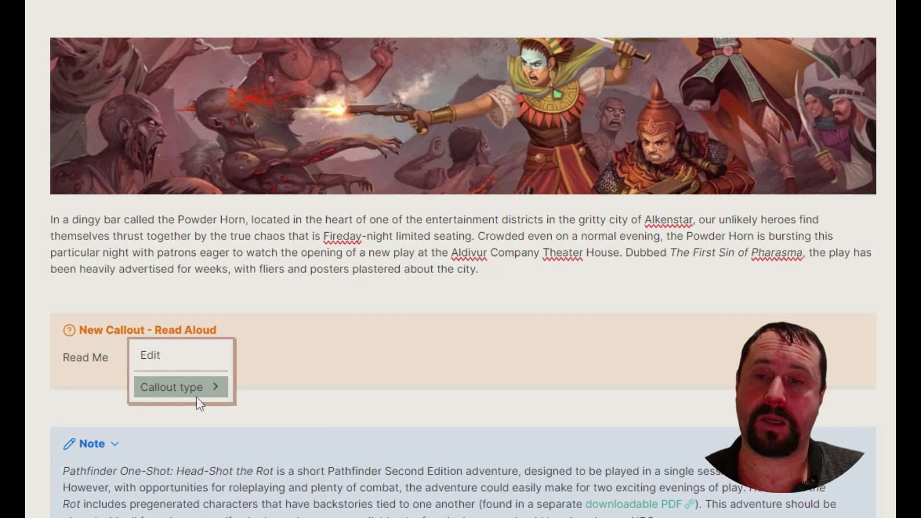
pyautogui.moveTo(200, 396)
pyautogui.click(283, 495)
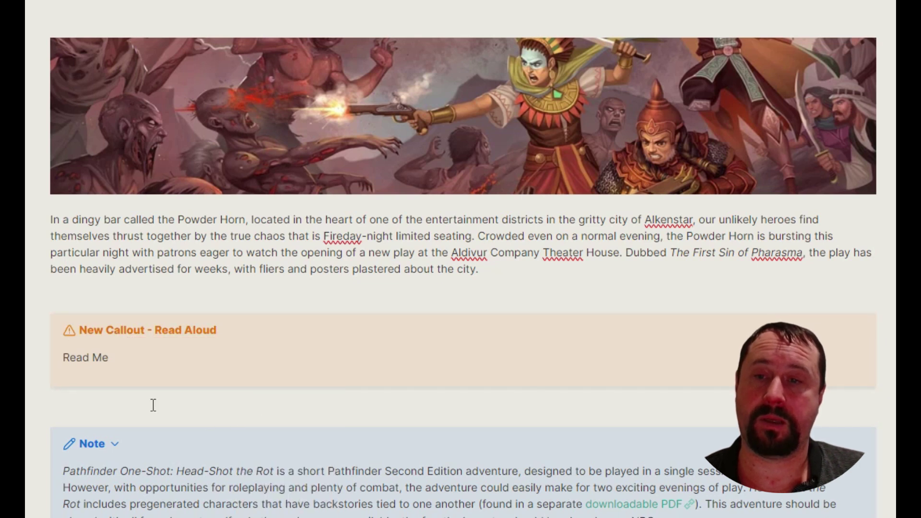
pyautogui.rightClick(134, 339)
pyautogui.click(283, 513)
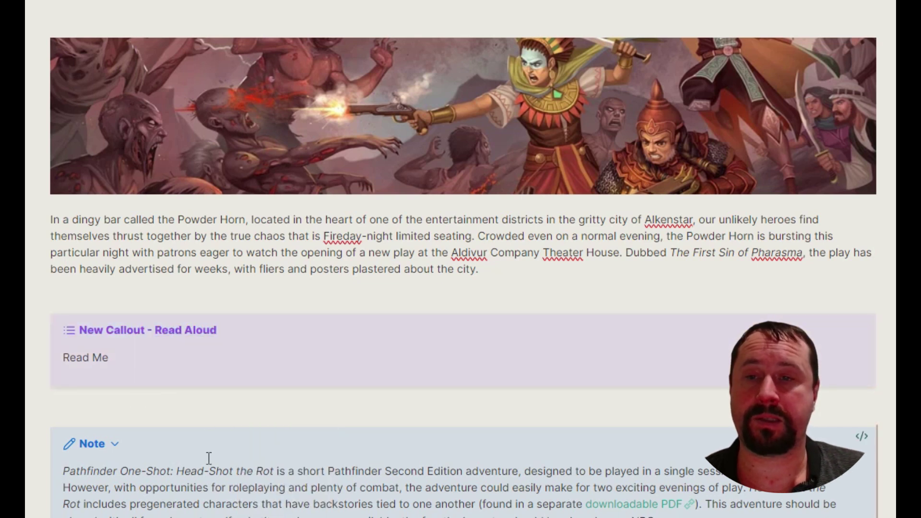
pyautogui.rightClick(145, 342)
pyautogui.moveTo(226, 386)
pyautogui.click(288, 453)
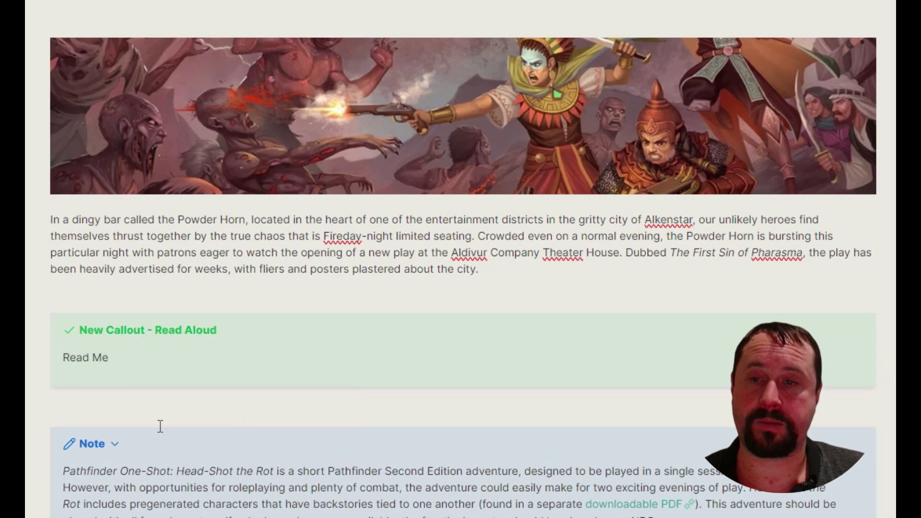
# Delete the whole "New Callout - Read Aloud" callout from the note
pyautogui.hotkey('shift', 'Up')
pyautogui.hotkey('shift', 'Up')
pyautogui.hotkey('shift', 'Up')
pyautogui.hotkey('shift', 'Up')
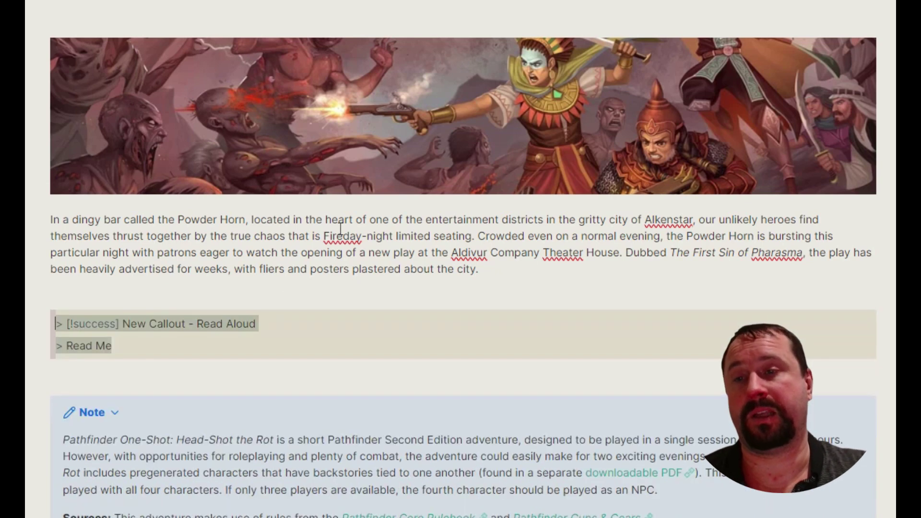
pyautogui.press('Delete')
pyautogui.press('Delete')
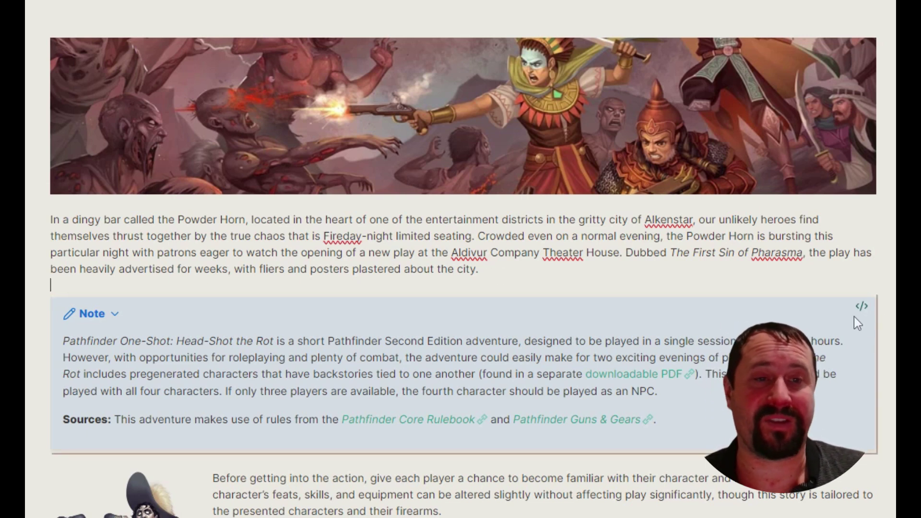
# Add an empty line after the opening paragraph and insert a table there
pyautogui.click(508, 272)
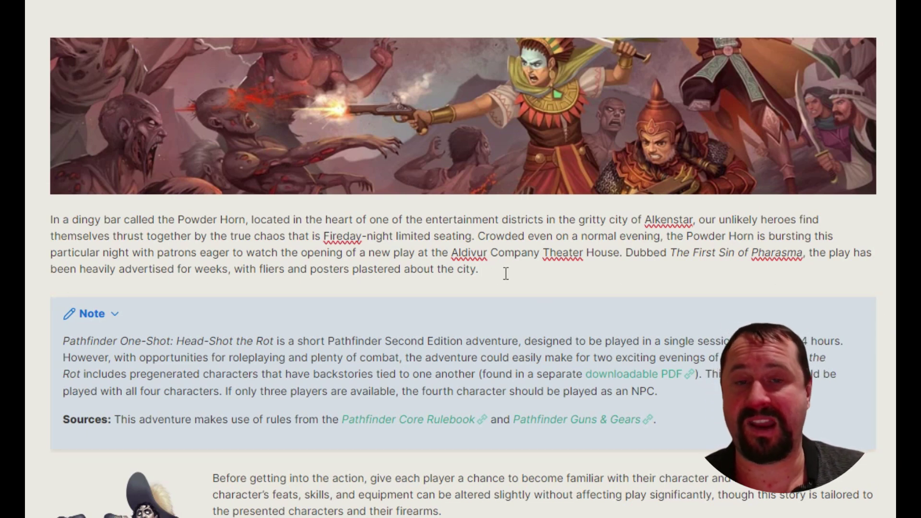
pyautogui.press('Return')
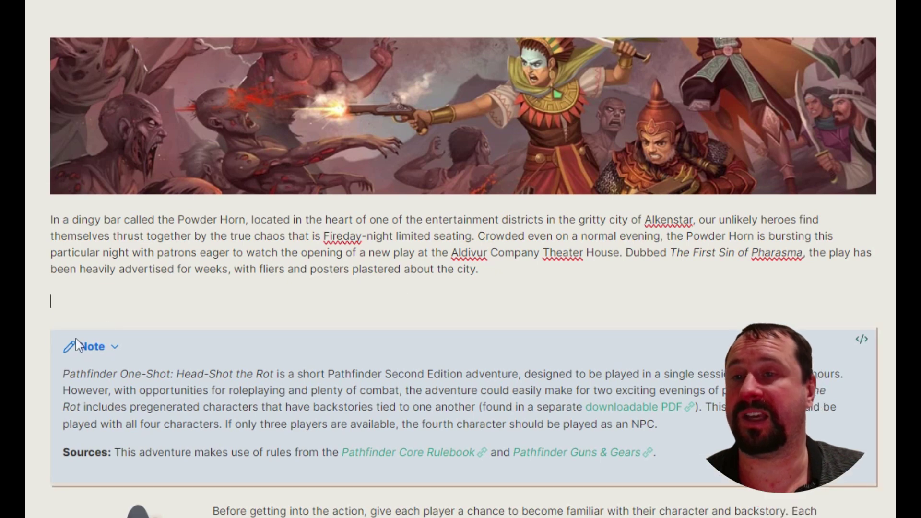
pyautogui.rightClick(60, 305)
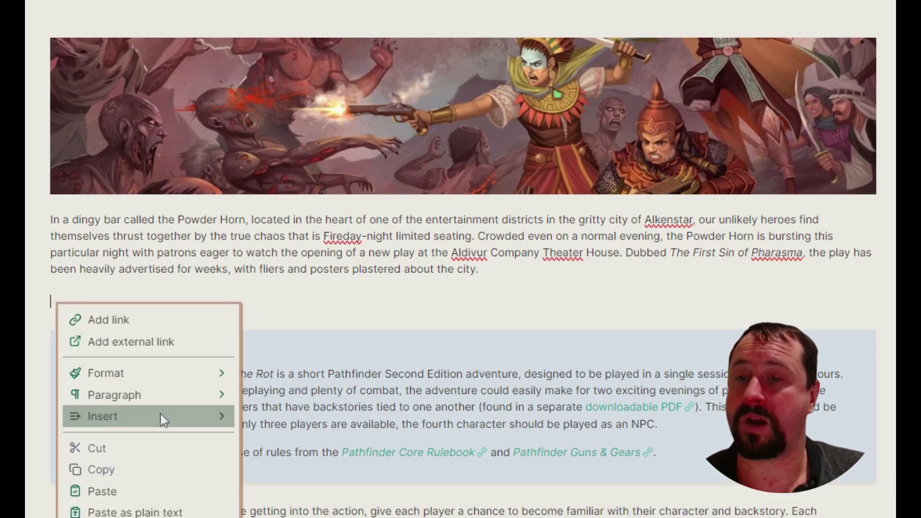
pyautogui.moveTo(160, 413)
pyautogui.click(289, 422)
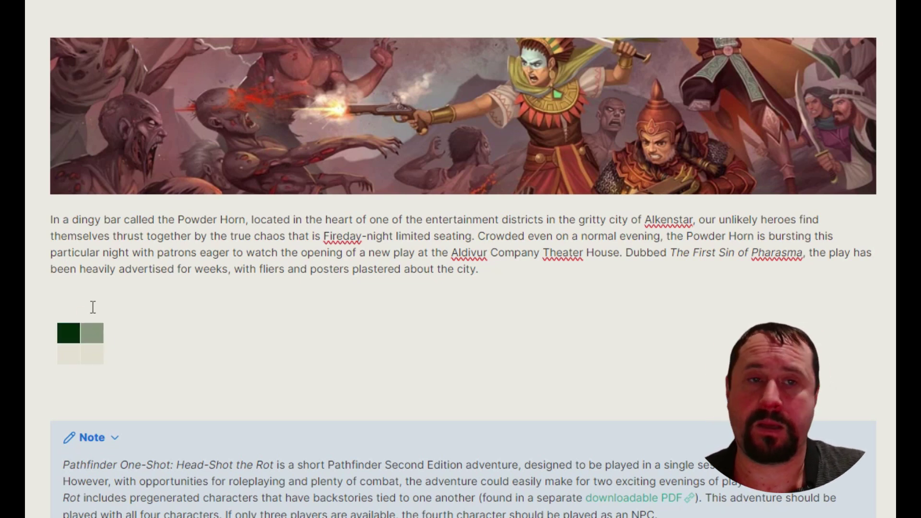
# Fill the table's header cells with "Title1" and "Title2", clearing the trial text "asd" from the first cell
pyautogui.write('asd')
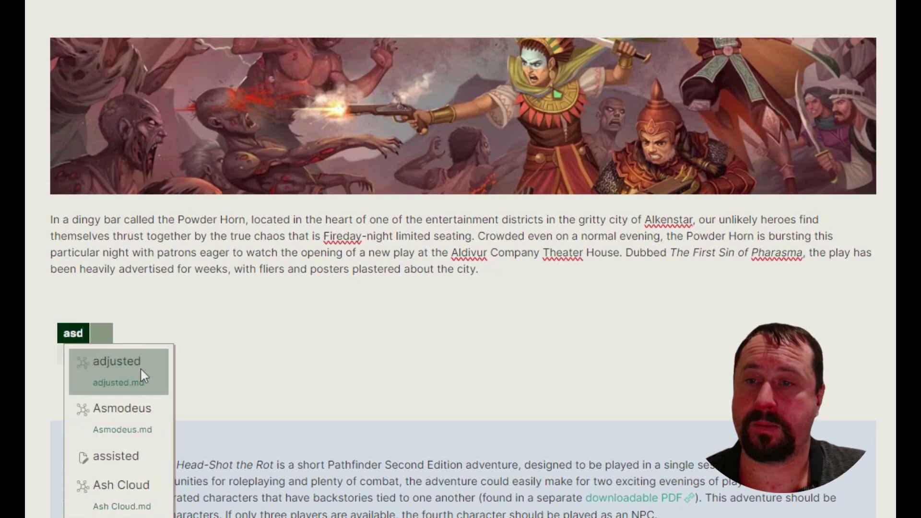
pyautogui.press('BackSpace')
pyautogui.press('BackSpace')
pyautogui.press('BackSpace')
pyautogui.write('Title1')
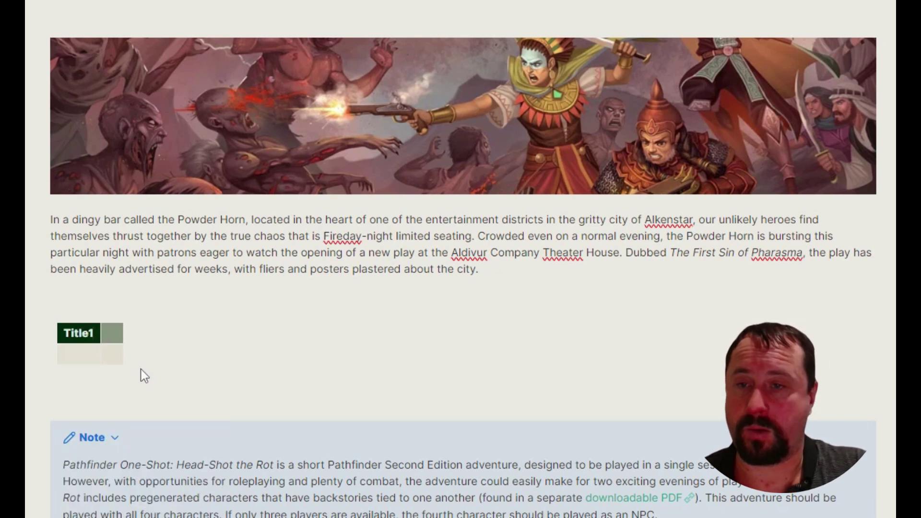
pyautogui.press('Tab')
pyautogui.write('Title2')
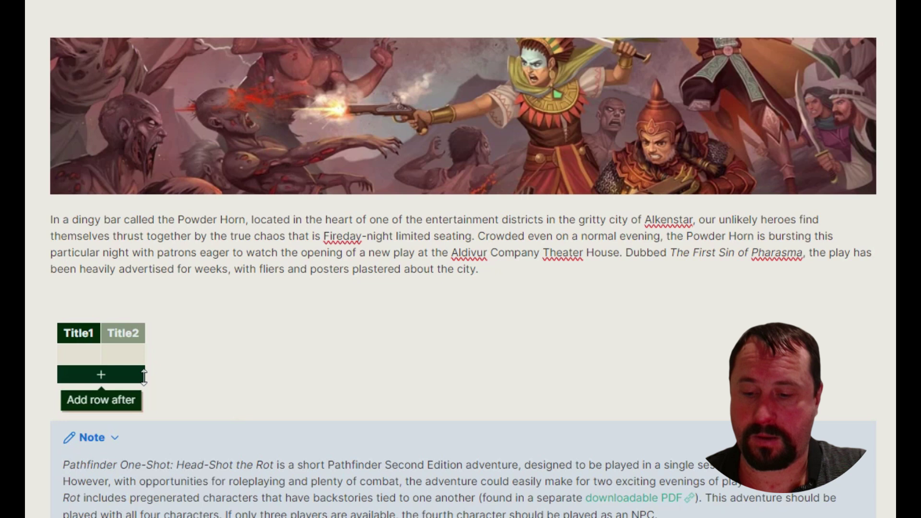
# Fill the table's first body row with "Content 1" and "Content 2"
pyautogui.press('Tab')
pyautogui.write('Content 1')
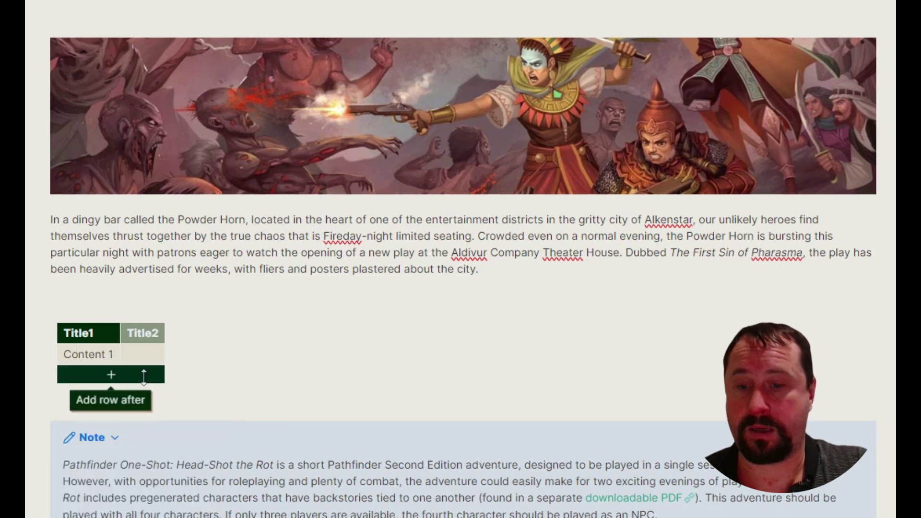
pyautogui.press('Tab')
pyautogui.write('Content 2')
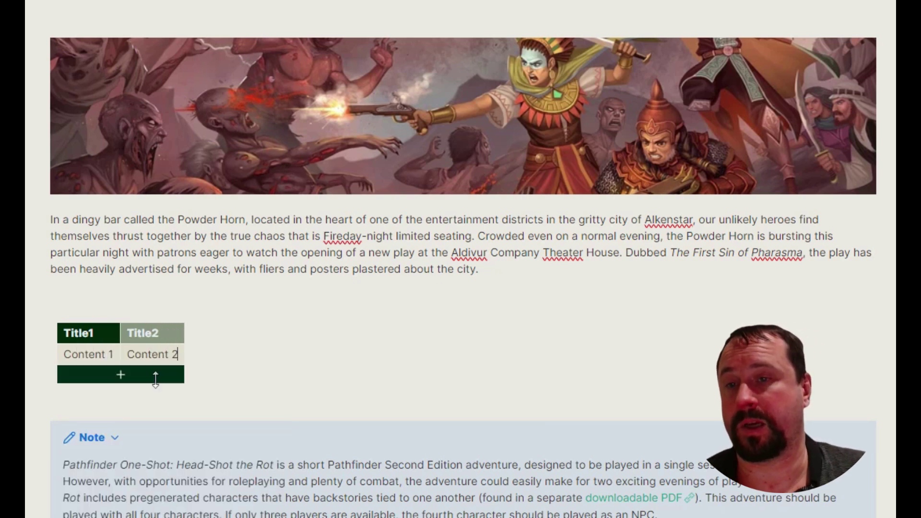
# Add two empty rows below the table's content and two empty columns after "Title2"
pyautogui.click(154, 376)
pyautogui.click(146, 404)
pyautogui.click(197, 355)
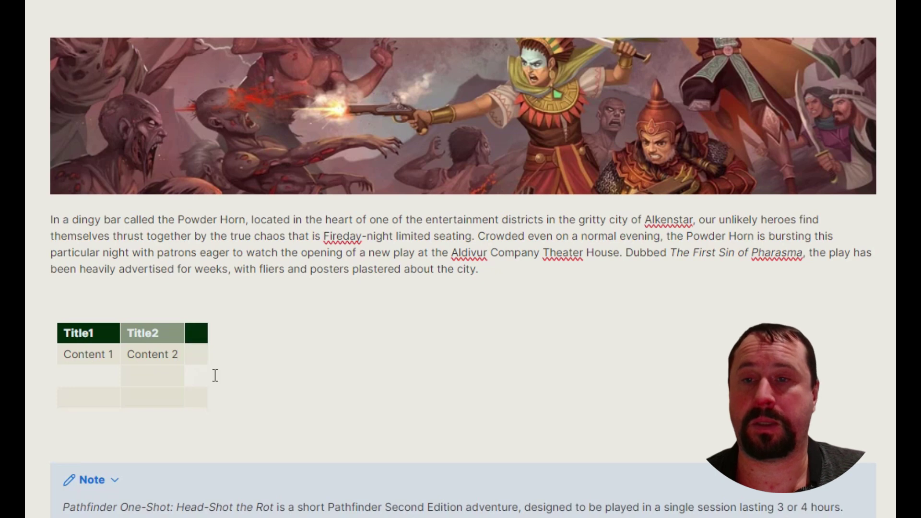
pyautogui.click(219, 363)
# Examine the table's Markdown in source mode, highlighting its full text, and return to live preview
pyautogui.click(68, 293)
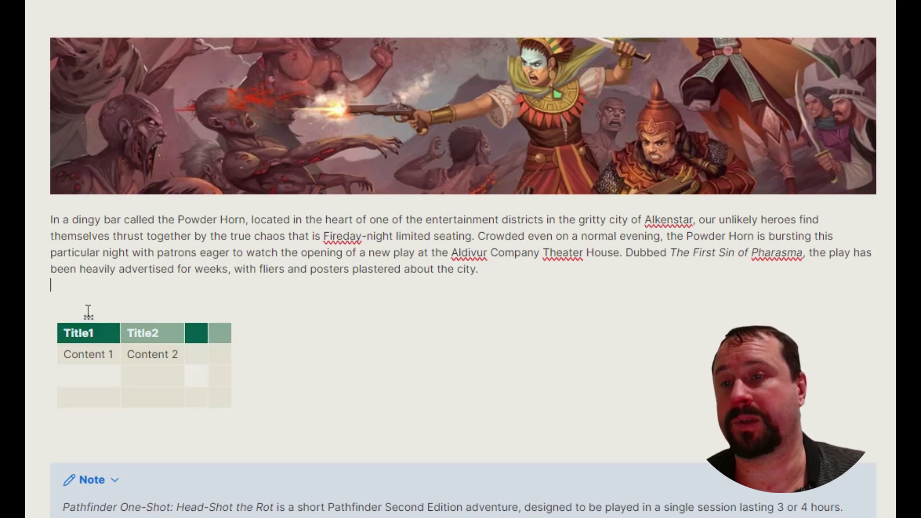
pyautogui.click(882, 0)
pyautogui.click(814, 48)
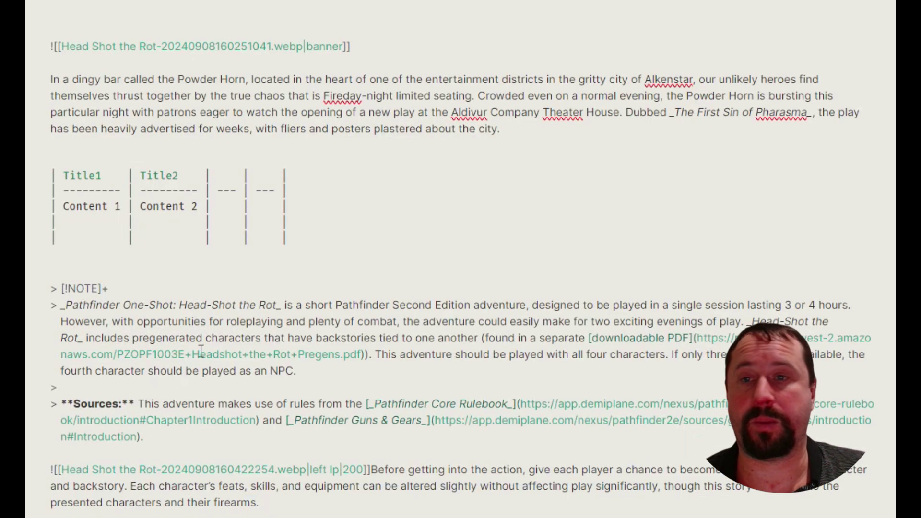
pyautogui.moveTo(290, 243); pyautogui.dragTo(45, 172)
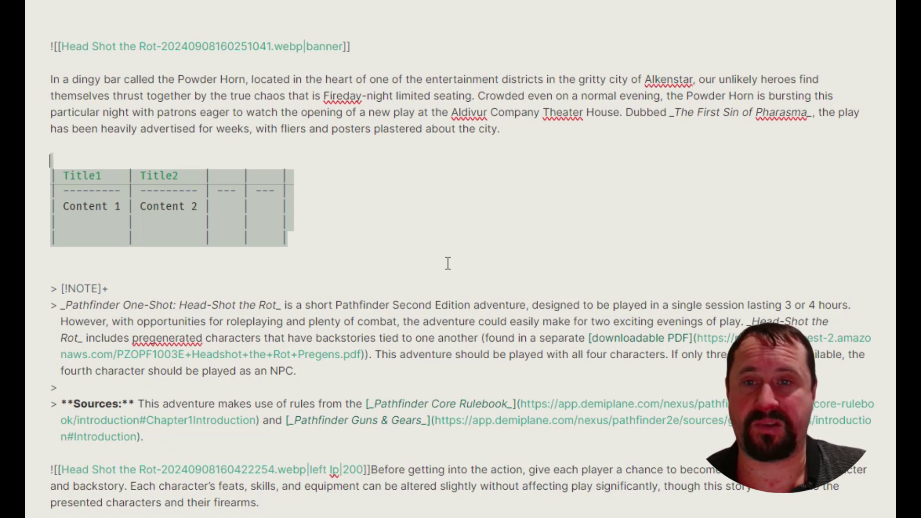
pyautogui.click(768, 1)
pyautogui.click(784, 48)
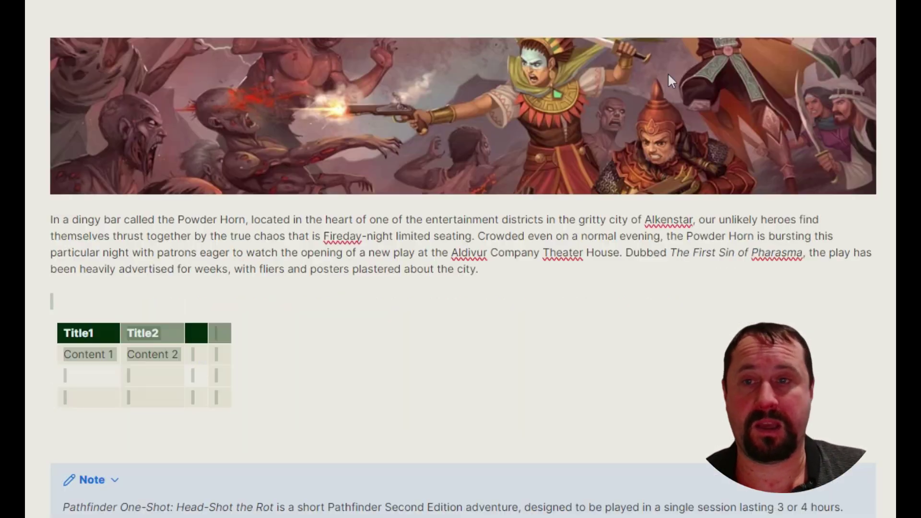
# Delete the whole table between the opening paragraph and the Note callout
pyautogui.click(95, 291)
pyautogui.hotkey('shift', 'Down')
pyautogui.hotkey('shift', 'Down')
pyautogui.hotkey('shift', 'Down')
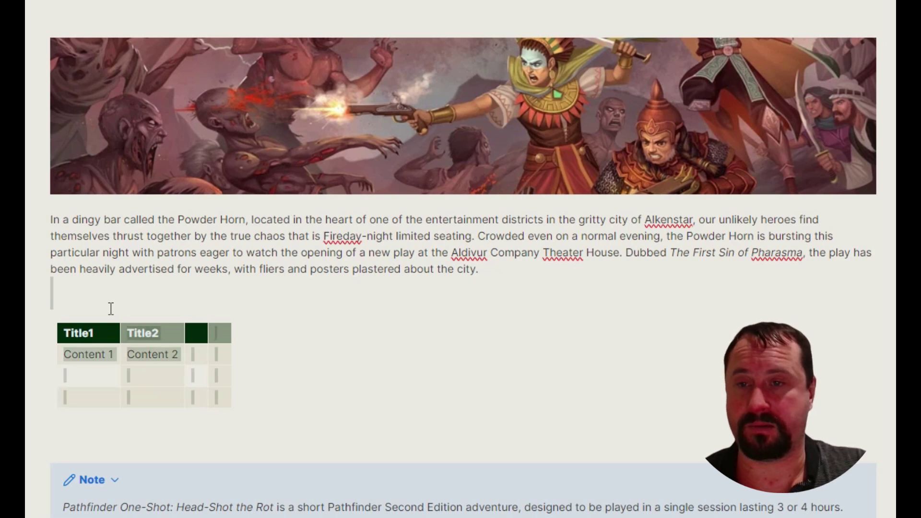
pyautogui.click(75, 419)
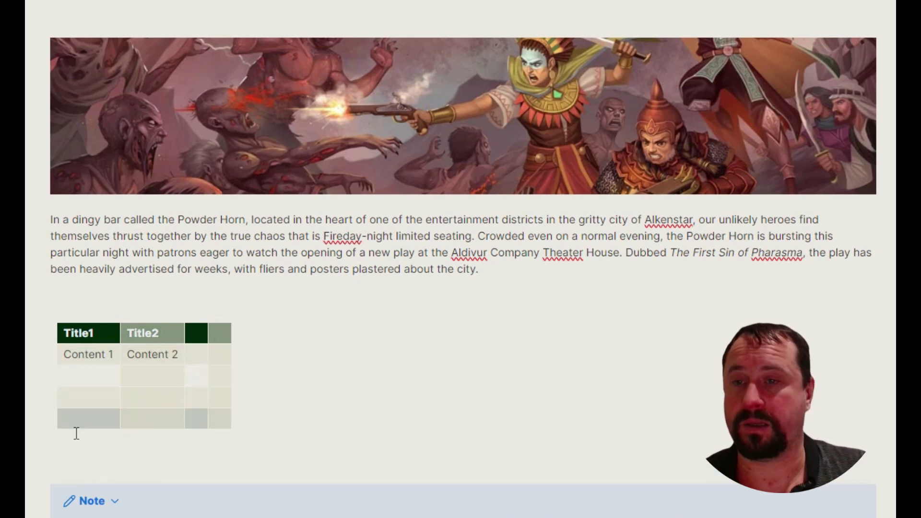
pyautogui.click(147, 306)
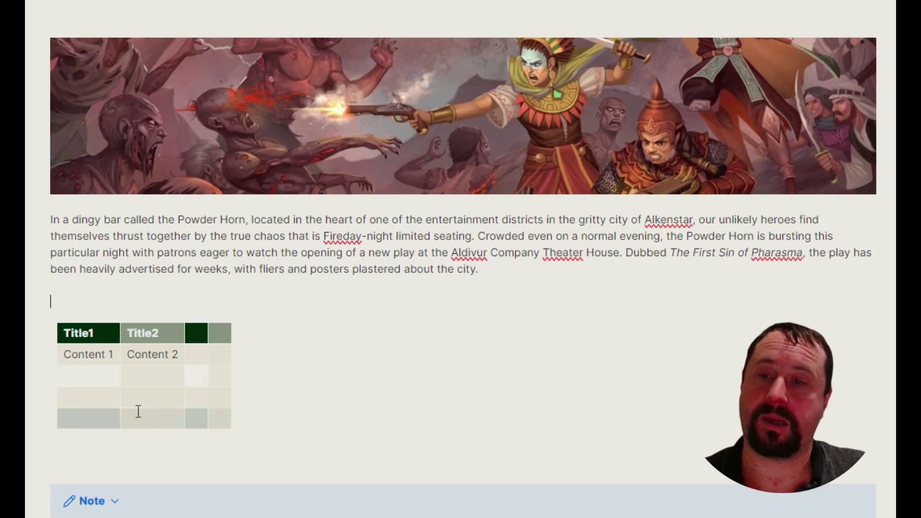
pyautogui.keyDown('shift'); pyautogui.click(132, 458); pyautogui.keyUp('shift')
pyautogui.press('BackSpace')
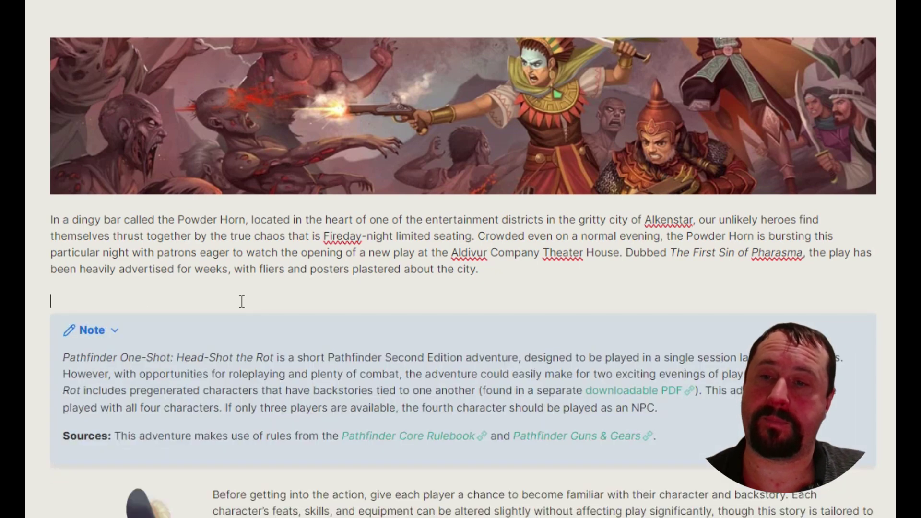
# Show the Markdown source of the embedded character image and text below the Note callout in source mode
pyautogui.click(214, 352)
pyautogui.scroll(-6, 406, 473)
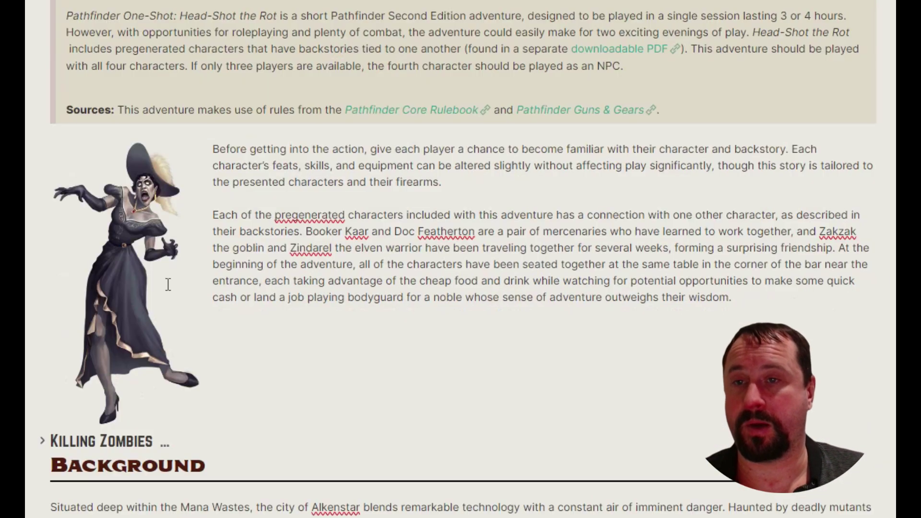
pyautogui.click(240, 263)
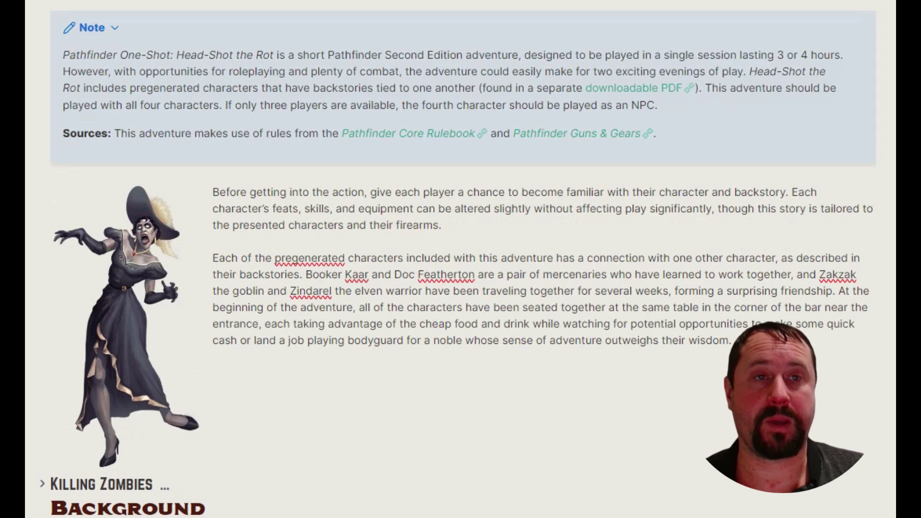
pyautogui.click(864, 2)
pyautogui.click(776, 53)
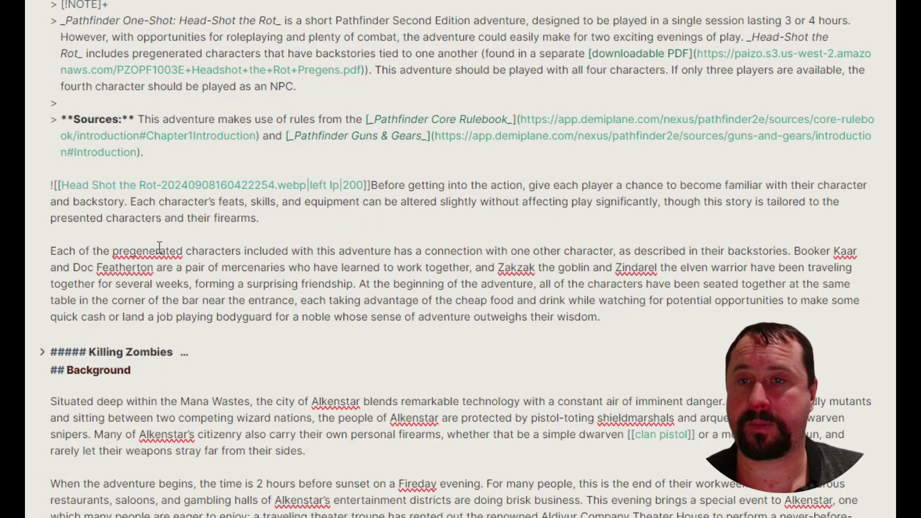
# Highlight the character image's embed code and its "left lp" and "200" display parameters in the Markdown source
pyautogui.moveTo(372, 186); pyautogui.dragTo(37, 185)
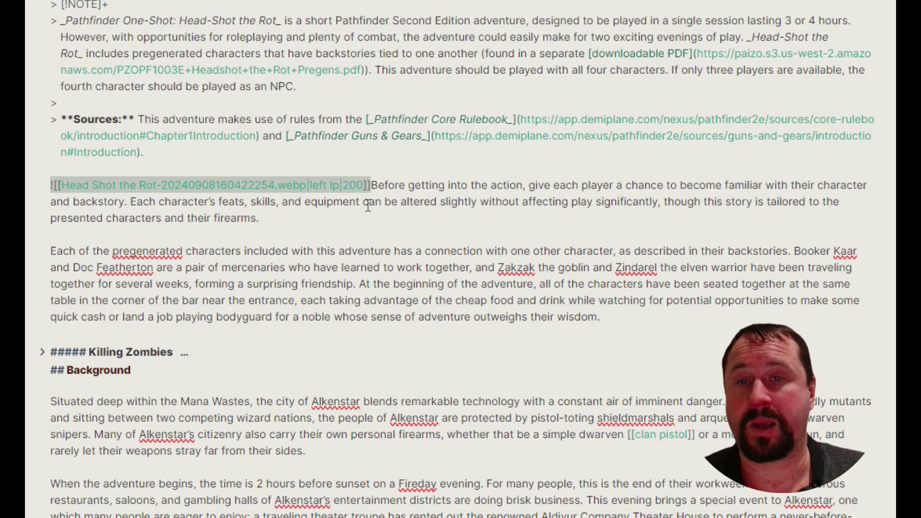
pyautogui.click(370, 192)
pyautogui.hotkey('shift', 'Left')
pyautogui.hotkey('shift', 'Left')
pyautogui.hotkey('shift', 'Left')
pyautogui.hotkey('shift', 'Left')
pyautogui.hotkey('shift', 'Left')
pyautogui.hotkey('shift', 'Left')
pyautogui.hotkey('shift', 'Left')
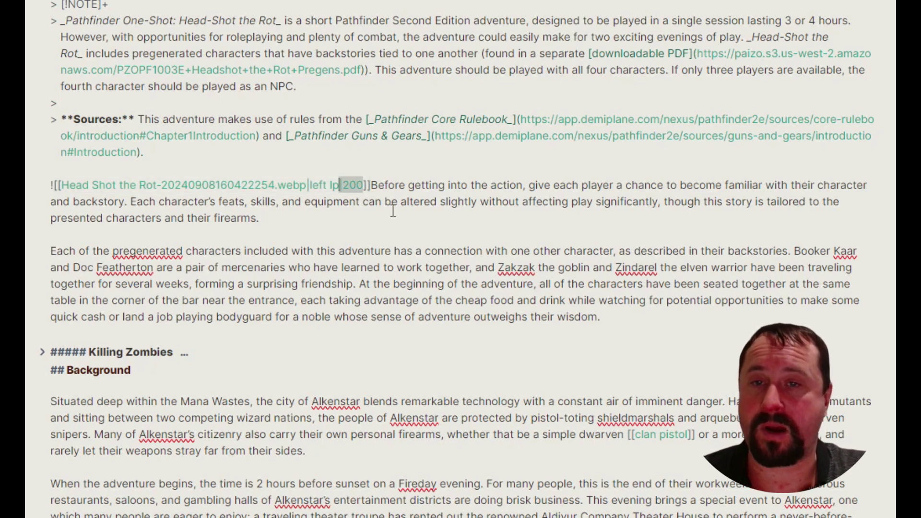
pyautogui.hotkey('shift', 'Left')
pyautogui.hotkey('shift', 'Left')
pyautogui.hotkey('shift', 'Left')
pyautogui.hotkey('shift', 'Left')
pyautogui.hotkey('shift', 'Left')
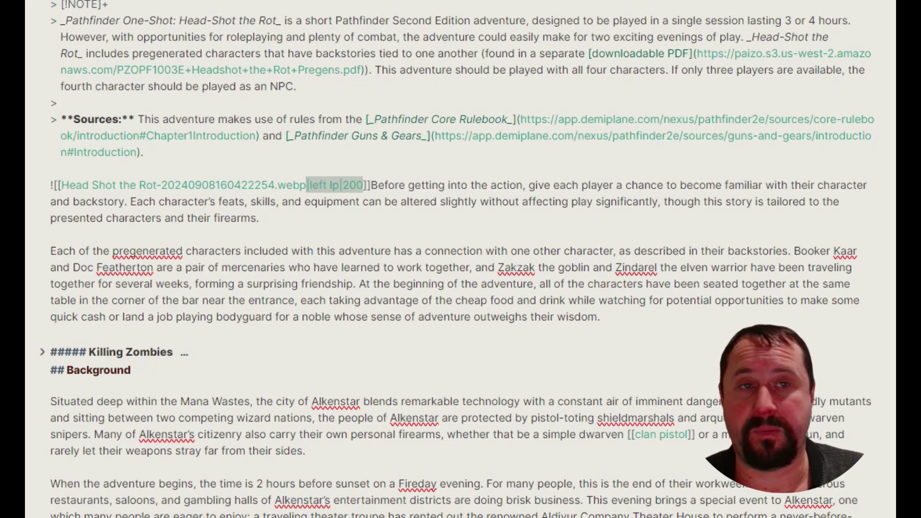
# Check the text wrapping around the character image in reading view and return the note to live preview
pyautogui.hotkey('ctrl', 'e')
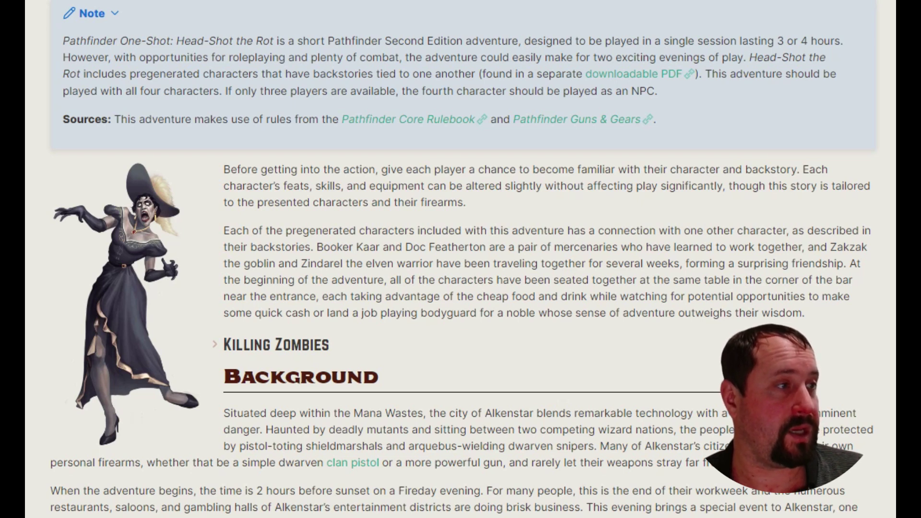
pyautogui.moveTo(466, 202); pyautogui.dragTo(586, 187)
pyautogui.click(586, 187)
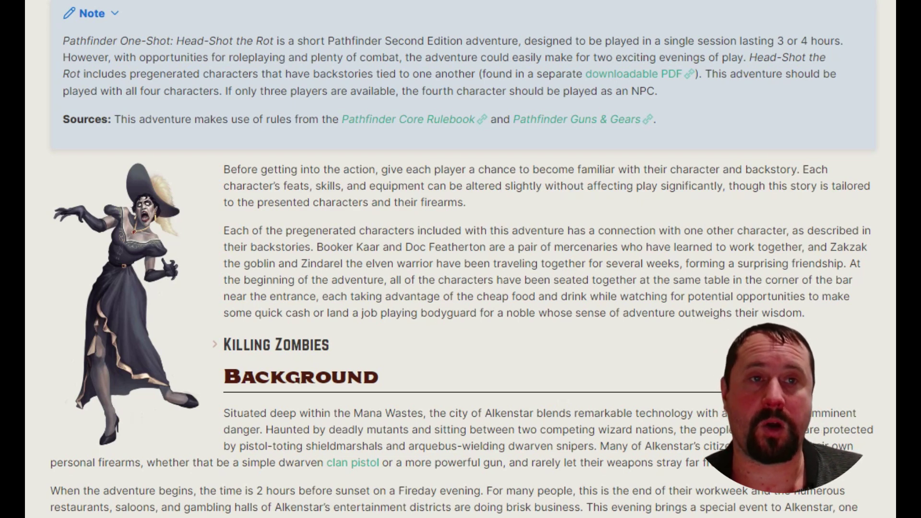
pyautogui.click(885, 1)
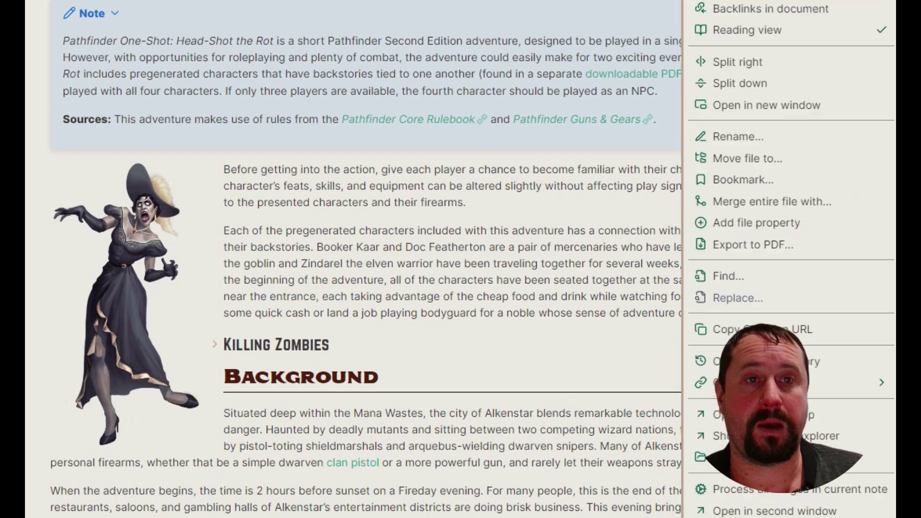
pyautogui.click(810, 28)
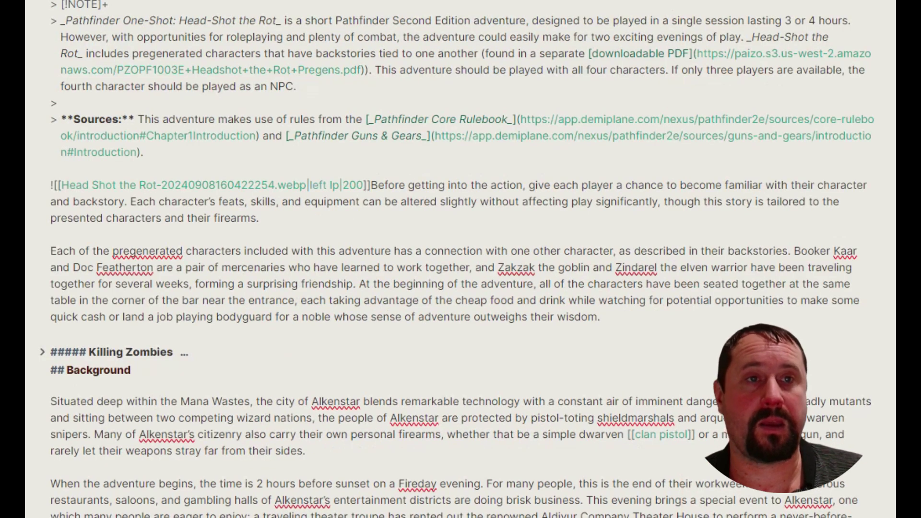
pyautogui.click(885, 1)
pyautogui.click(796, 29)
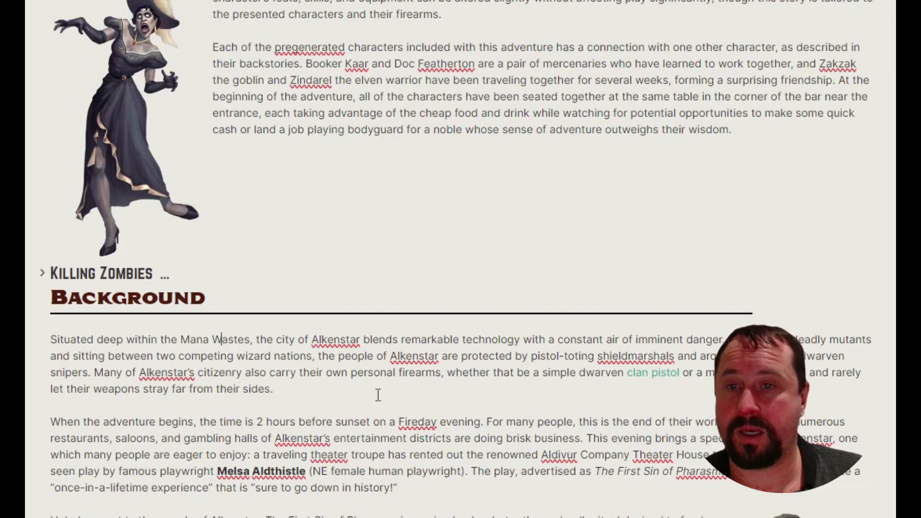
# Insert the copied medallion image on a new line directly under the Background heading
pyautogui.press('Home')
pyautogui.press('Return')
pyautogui.press('Return')
pyautogui.press('Up')
pyautogui.press('Up')
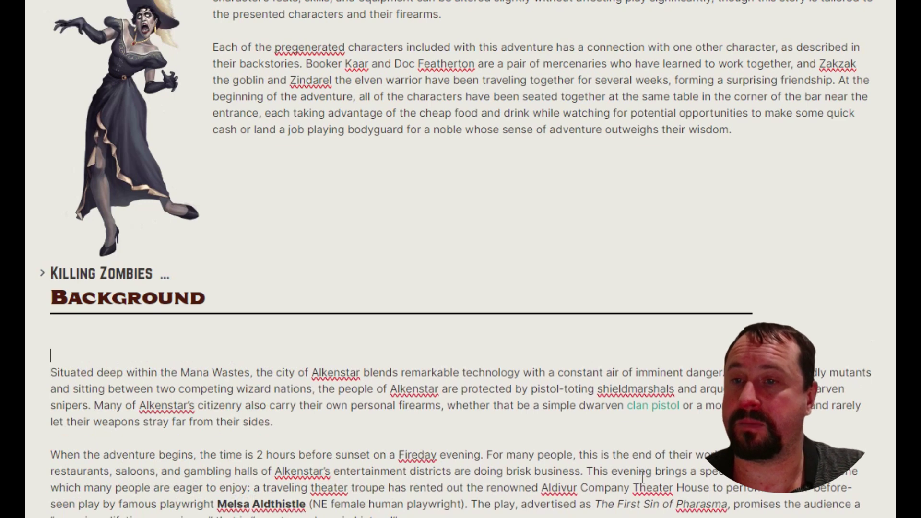
pyautogui.write('![[Pasted image 20241026124503.png]]')
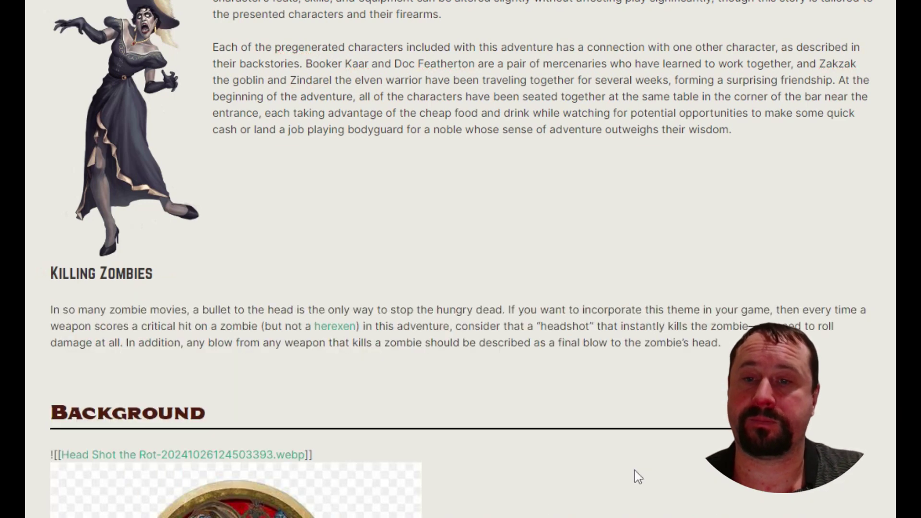
pyautogui.scroll(-8, 643, 473)
# Turn the medallion image embed into a plain file link by removing its leading exclamation mark
pyautogui.click(359, 62)
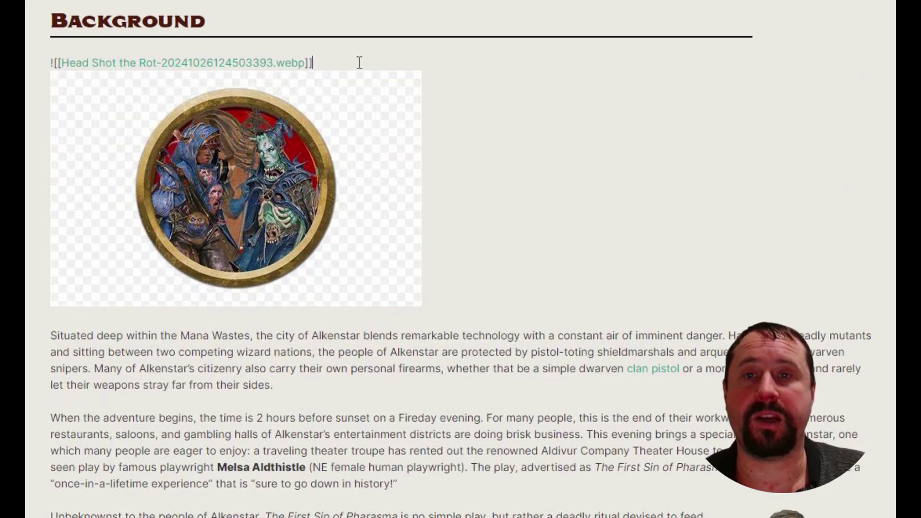
pyautogui.hotkey('shift', 'Home')
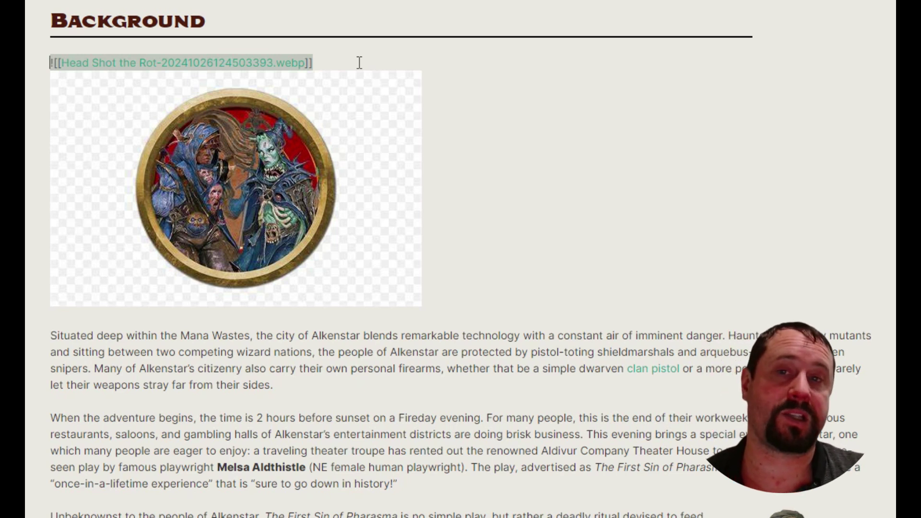
pyautogui.click(360, 62)
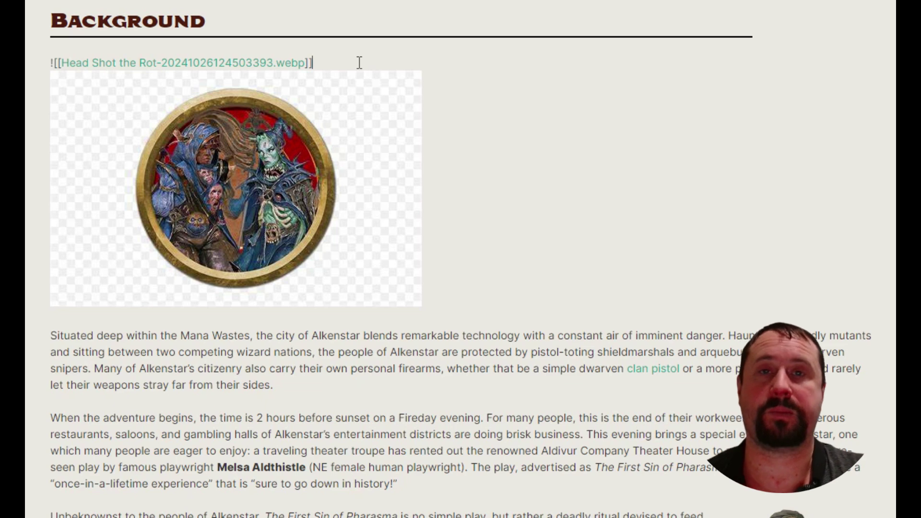
pyautogui.press('Home')
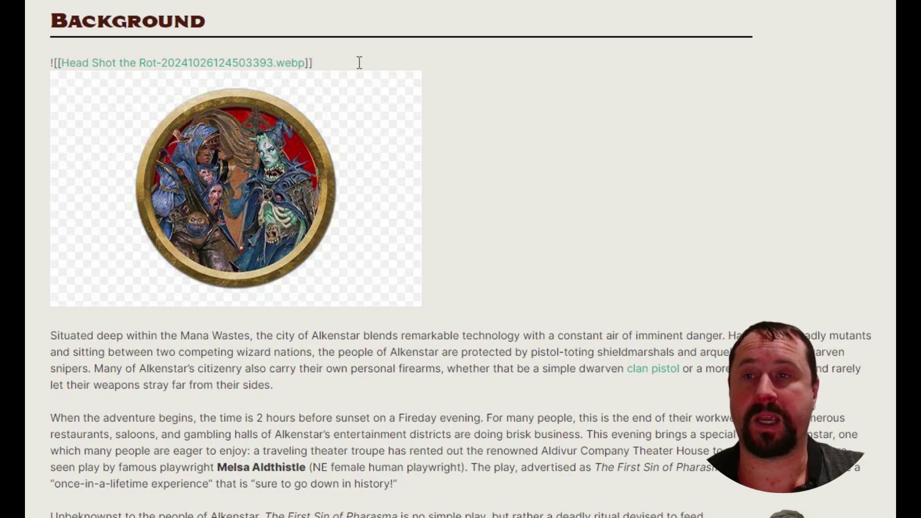
pyautogui.press('Delete')
pyautogui.click(319, 146)
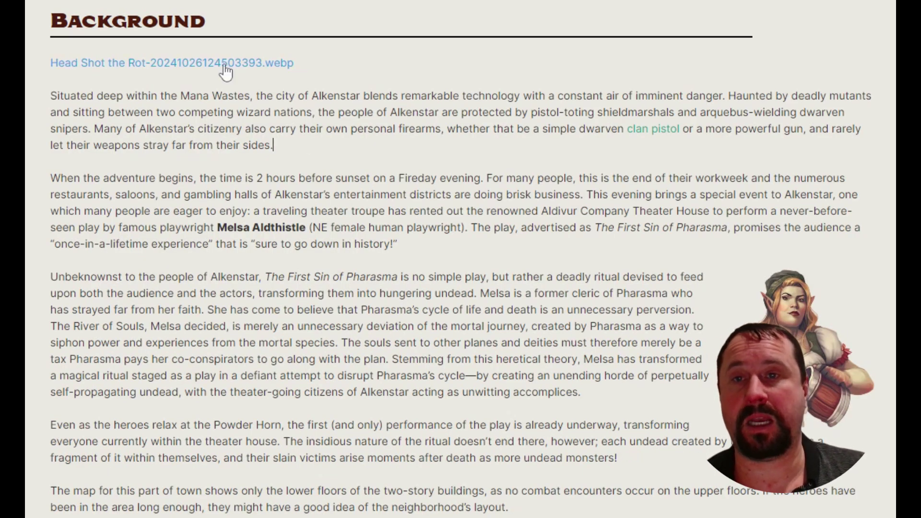
pyautogui.moveTo(223, 69)
# Add the parameter "|right" after the file name in the link under the Background heading
pyautogui.click(350, 62)
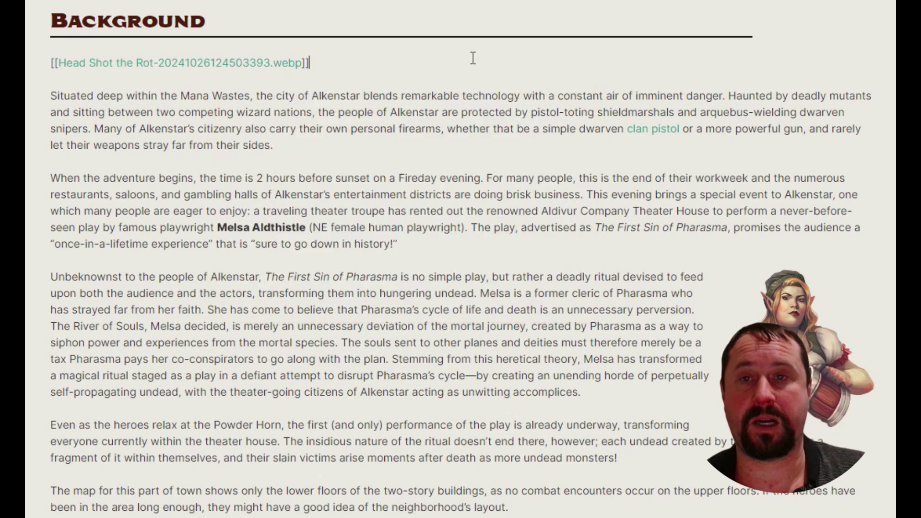
pyautogui.press('Right')
pyautogui.write('|')
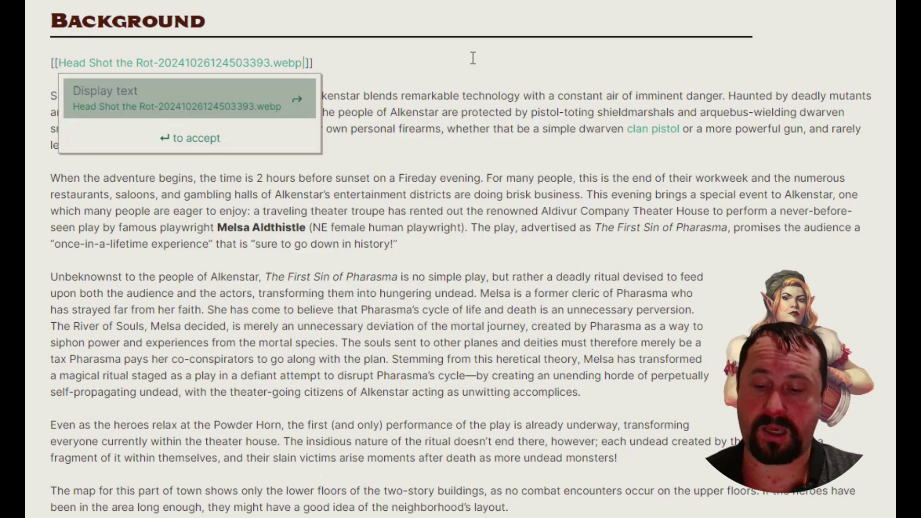
pyautogui.write('riugh')
pyautogui.press('BackSpace')
pyautogui.press('BackSpace')
pyautogui.press('BackSpace')
pyautogui.write('ght')
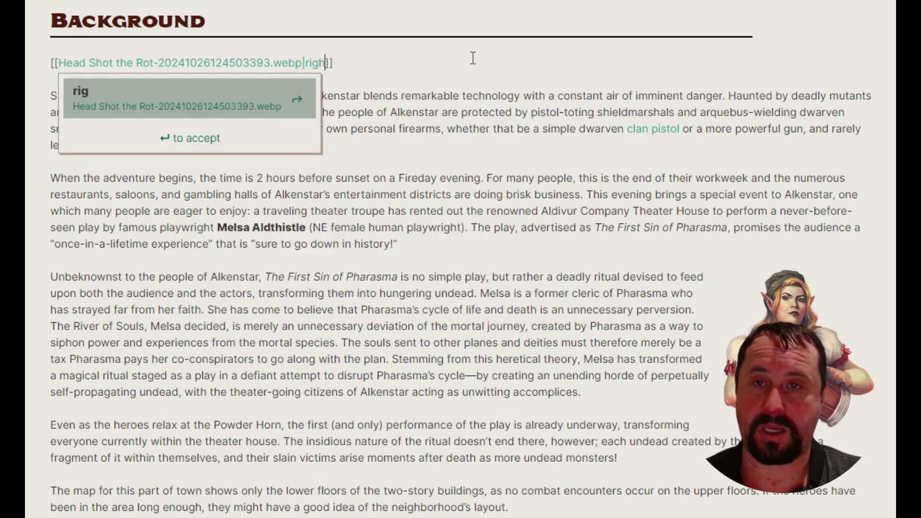
pyautogui.click(456, 245)
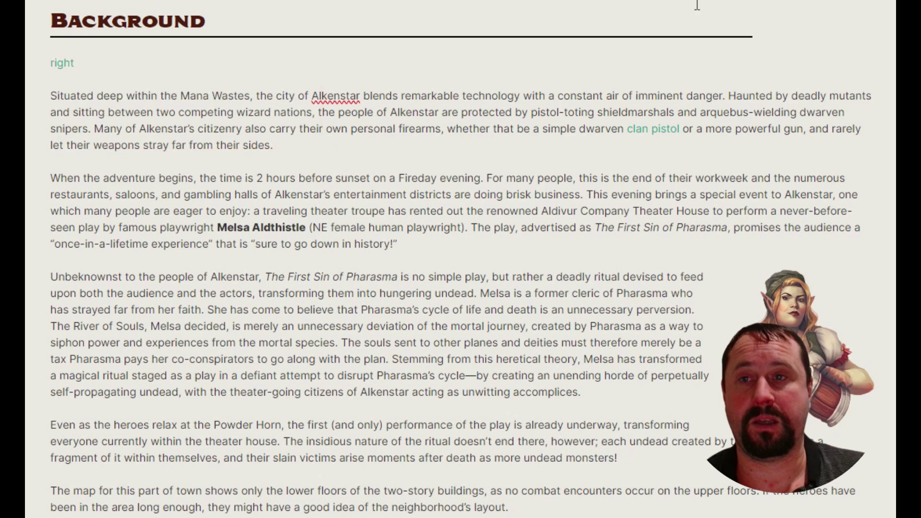
# Restore the exclamation mark before the "right" link so it embeds the medallion image again
pyautogui.click(176, 65)
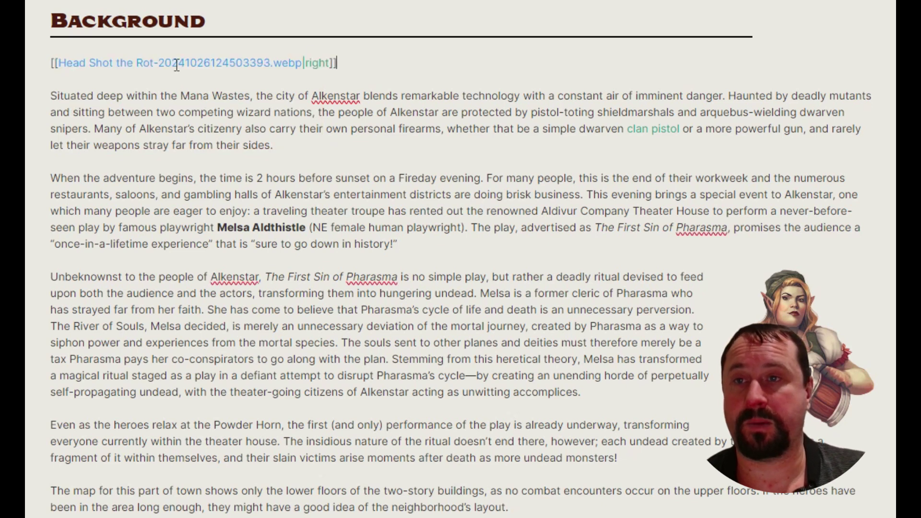
pyautogui.moveTo(177, 65)
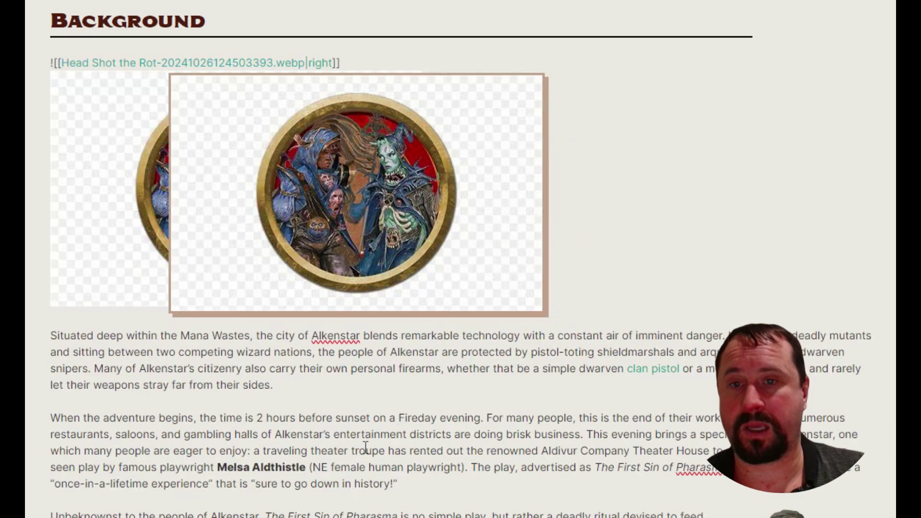
pyautogui.click(351, 404)
# Compare the medallion image's placement in source mode and reading view, and return to live preview
pyautogui.click(887, 3)
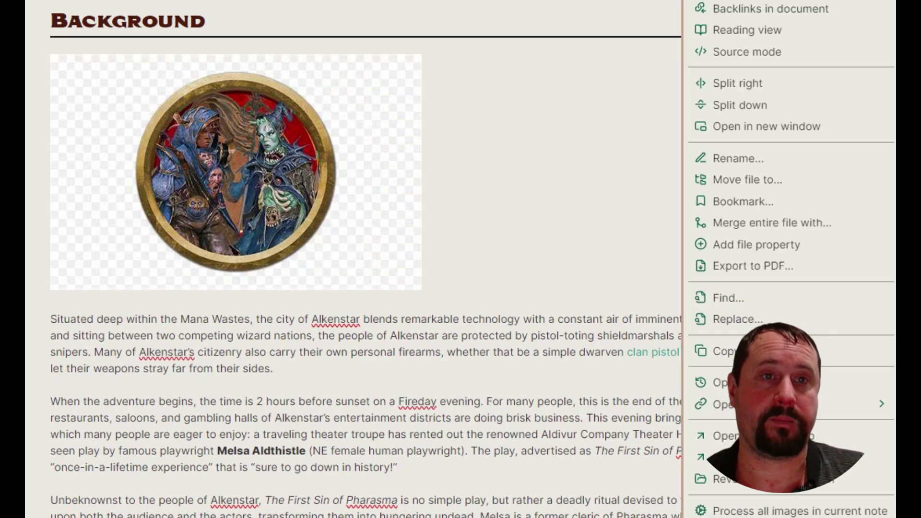
pyautogui.click(732, 53)
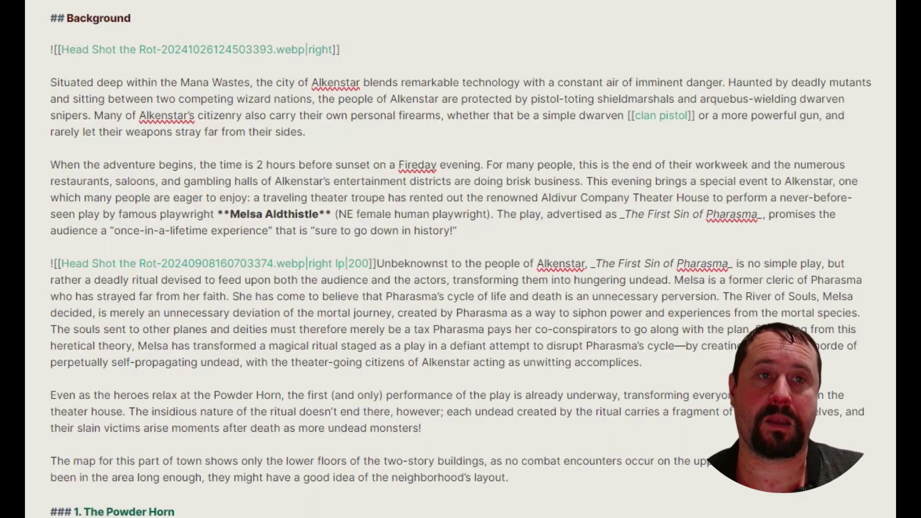
pyautogui.click(887, 2)
pyautogui.click(745, 30)
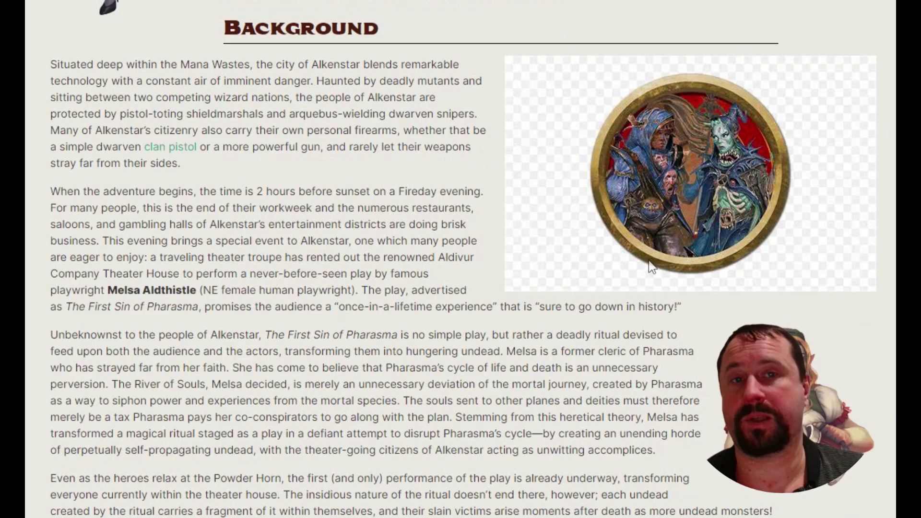
pyautogui.click(888, 3)
pyautogui.click(757, 33)
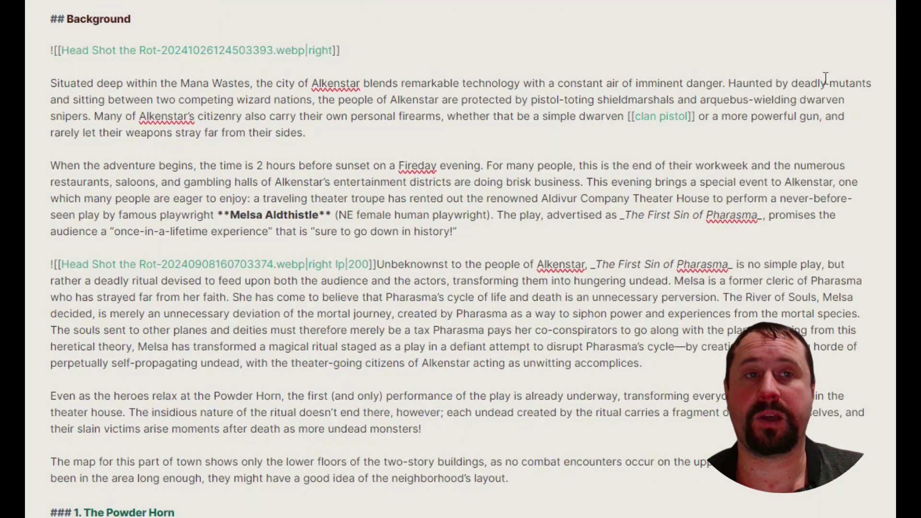
pyautogui.click(888, 2)
pyautogui.click(744, 51)
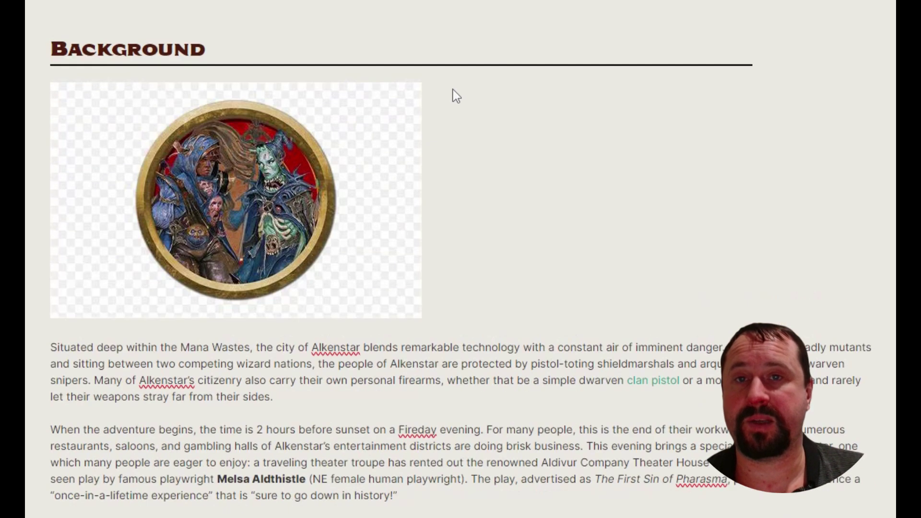
# Delete the medallion image embed and its empty line under the Background heading
pyautogui.click(473, 263)
pyautogui.click(393, 92)
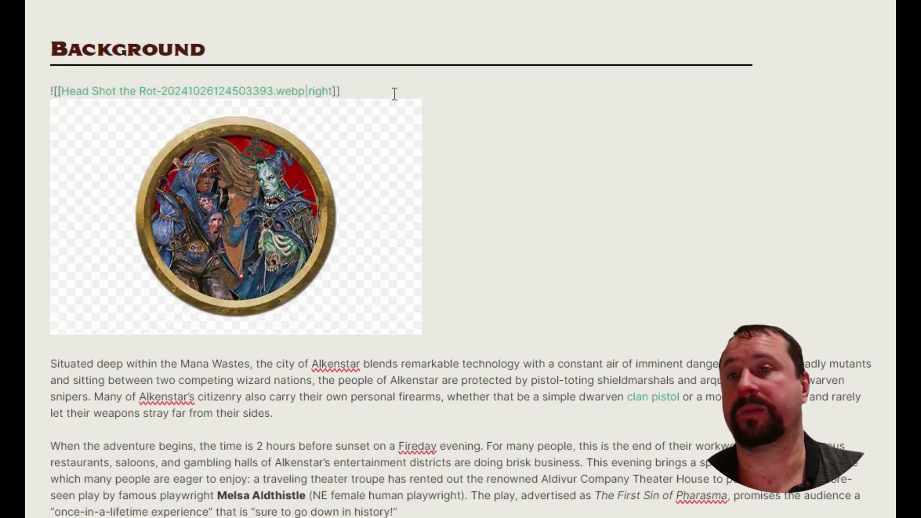
pyautogui.hotkey('shift', 'Home')
pyautogui.press('BackSpace')
pyautogui.press('Delete')
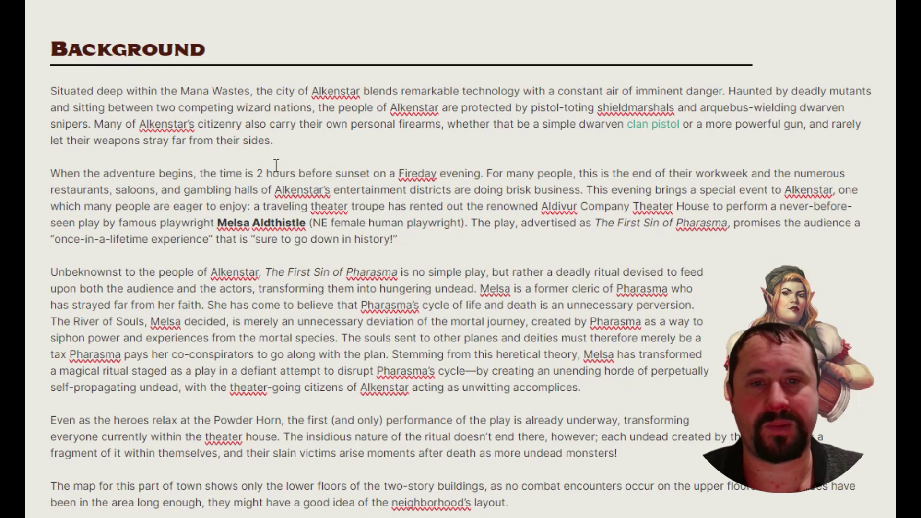
pyautogui.scroll(-3, 276, 164)
pyautogui.scroll(8, 336, 336)
pyautogui.scroll(-3, 369, 397)
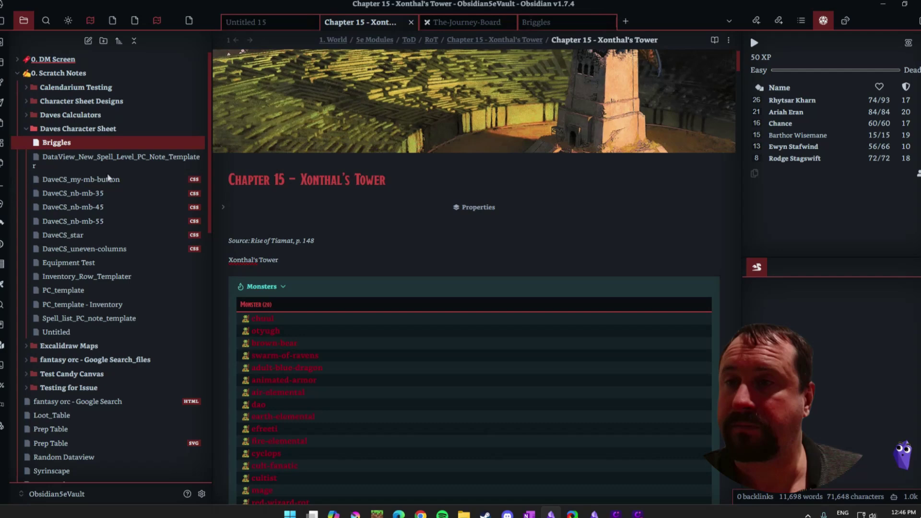
# Open the Briggles note in Daves Character Sheet and examine the Markdown source behind its character sheet sections
pyautogui.click(57, 142)
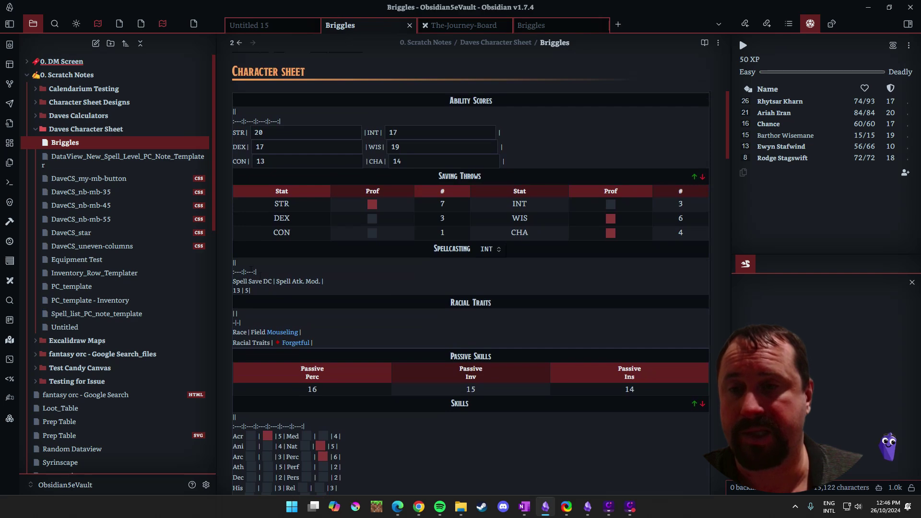
pyautogui.click(347, 335)
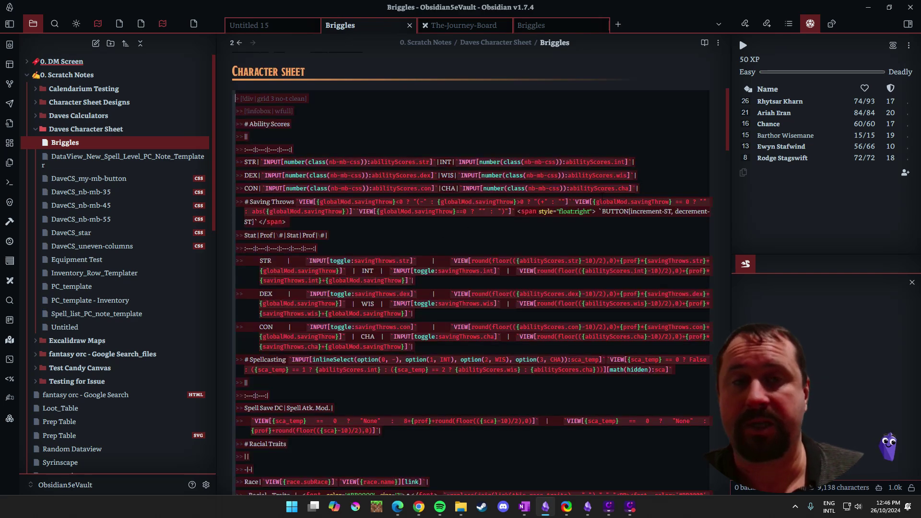
pyautogui.click(339, 230)
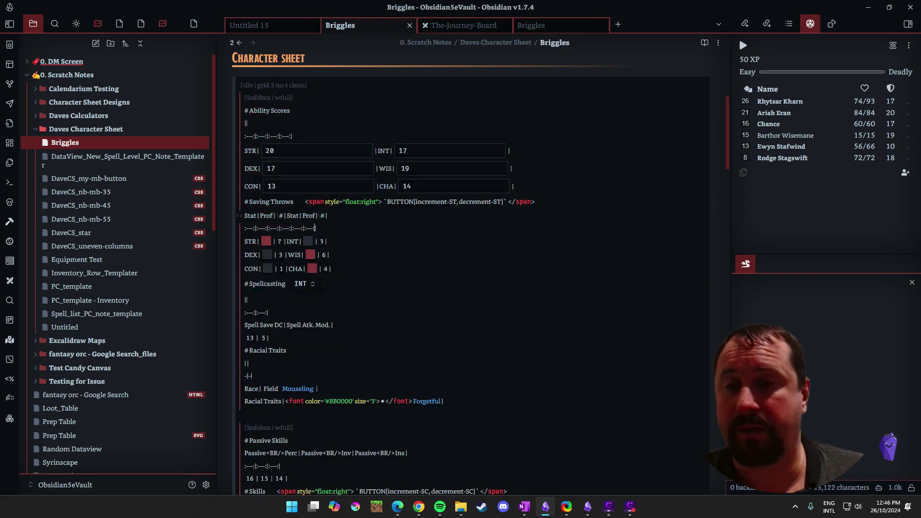
pyautogui.scroll(-5, 270, 263)
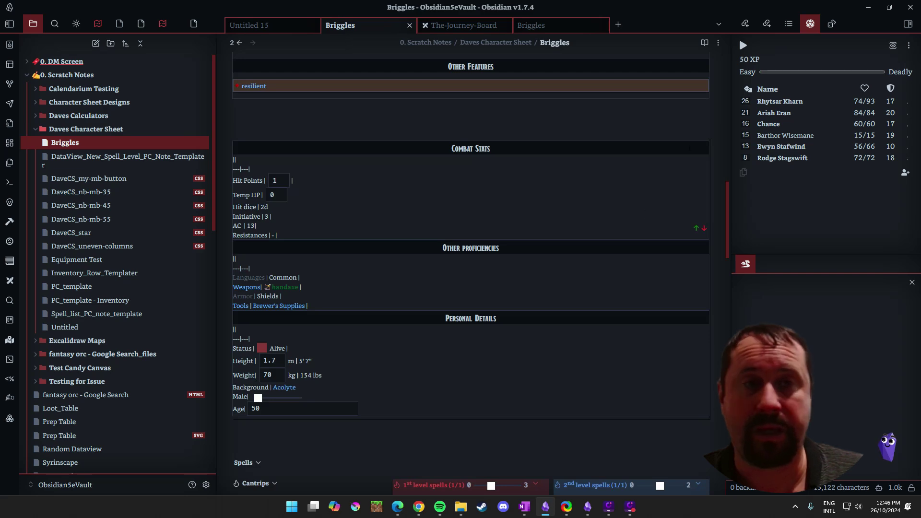
pyautogui.scroll(8, 718, 126)
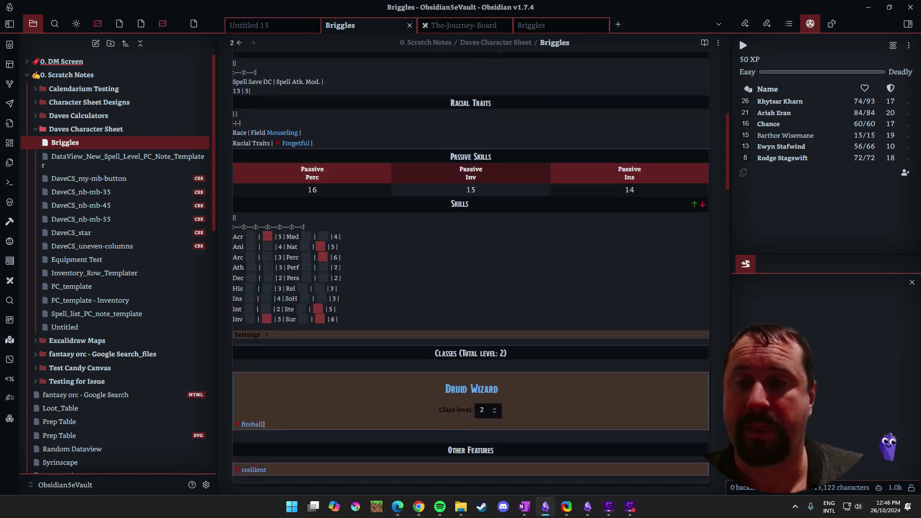
pyautogui.click(320, 279)
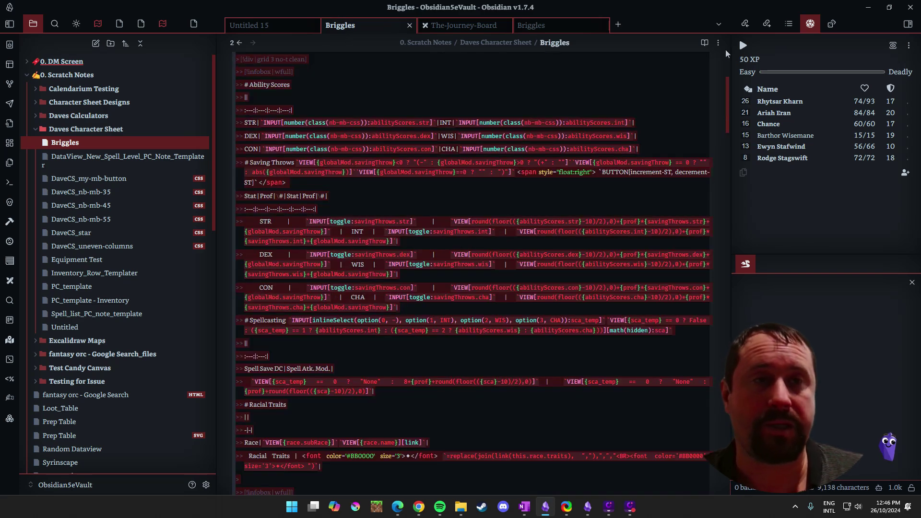
# Switch the Briggles note to reading view and set its INT score to 3423 and WIS score to 23423
pyautogui.click(718, 42)
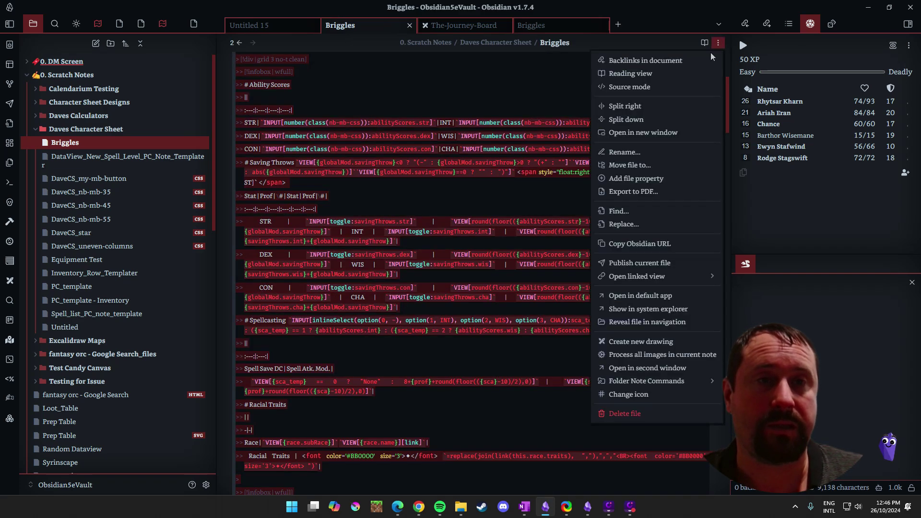
pyautogui.click(630, 73)
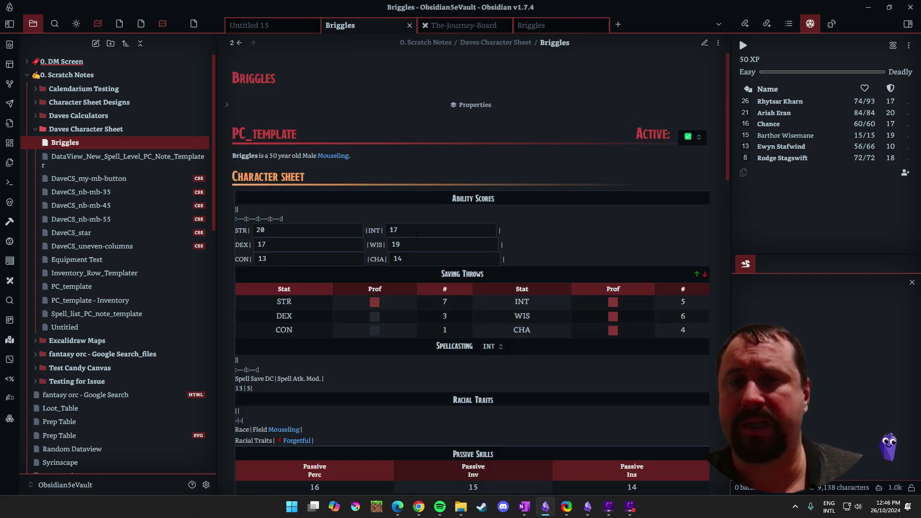
pyautogui.click(417, 234)
pyautogui.press('BackSpace')
pyautogui.press('BackSpace')
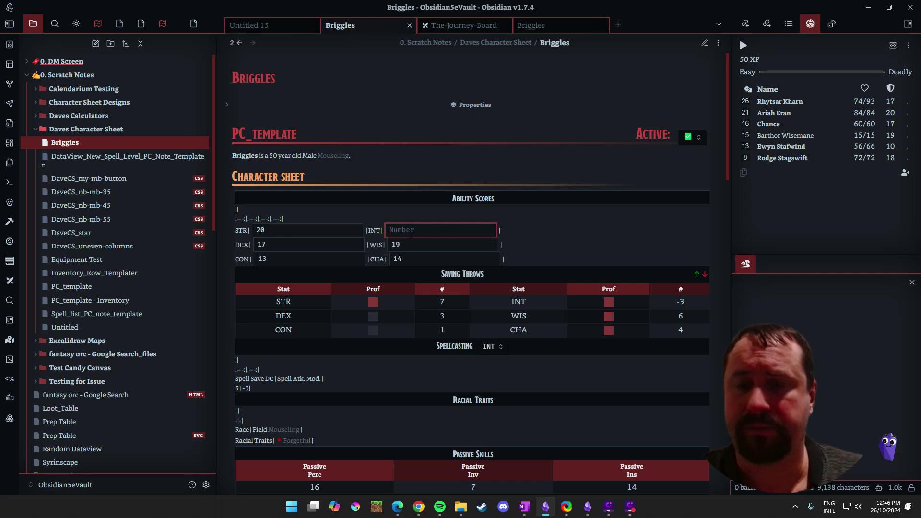
pyautogui.write('3423')
pyautogui.press('Tab')
pyautogui.write('23423')
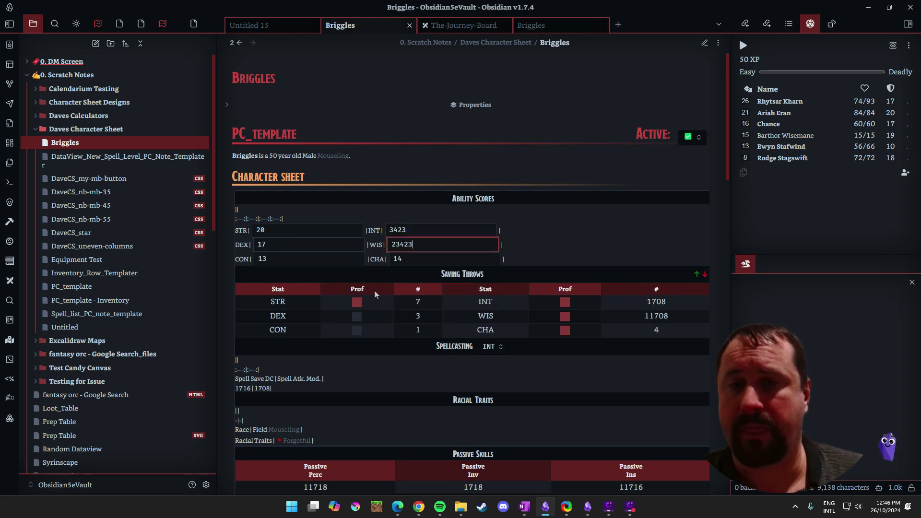
# Enable the DEX saving throw proficiency, disable the WIS one, and set the Druid Wizard class level to 11
pyautogui.click(356, 317)
pyautogui.click(564, 316)
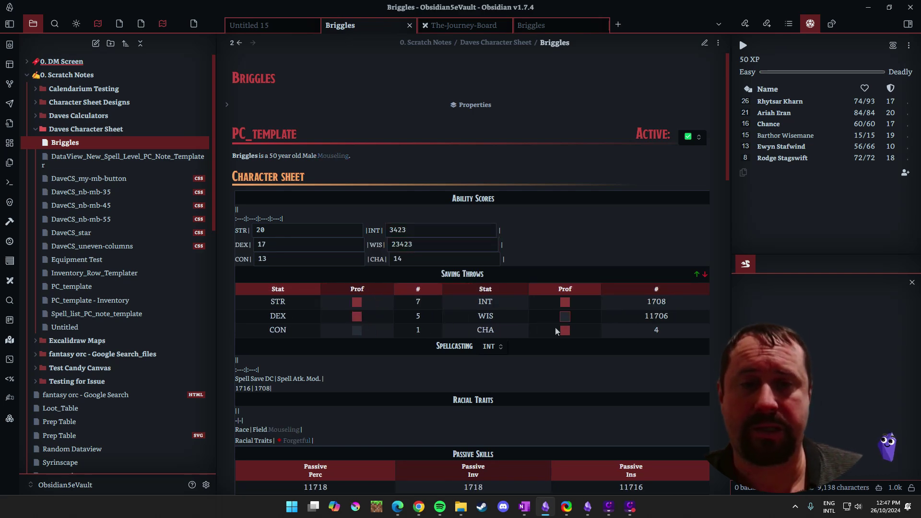
pyautogui.scroll(-15, 542, 293)
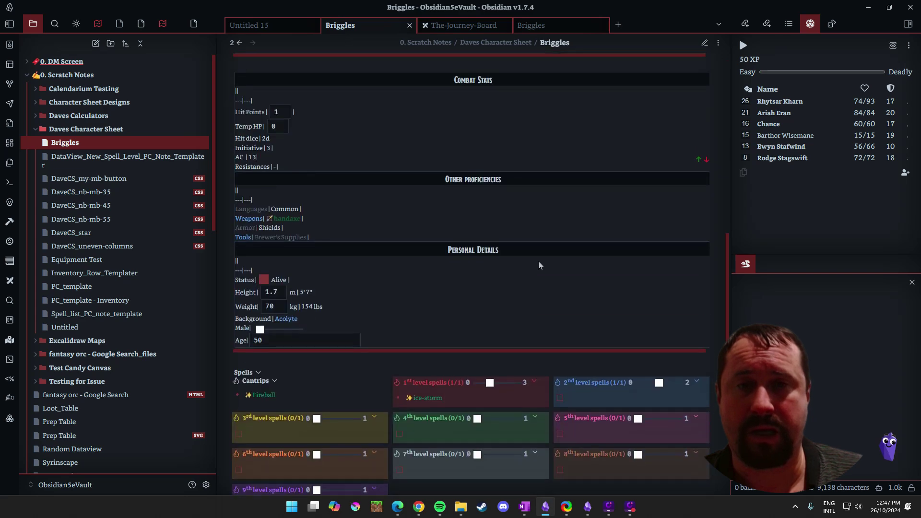
pyautogui.scroll(3, 538, 261)
pyautogui.click(494, 155)
pyautogui.click(479, 252)
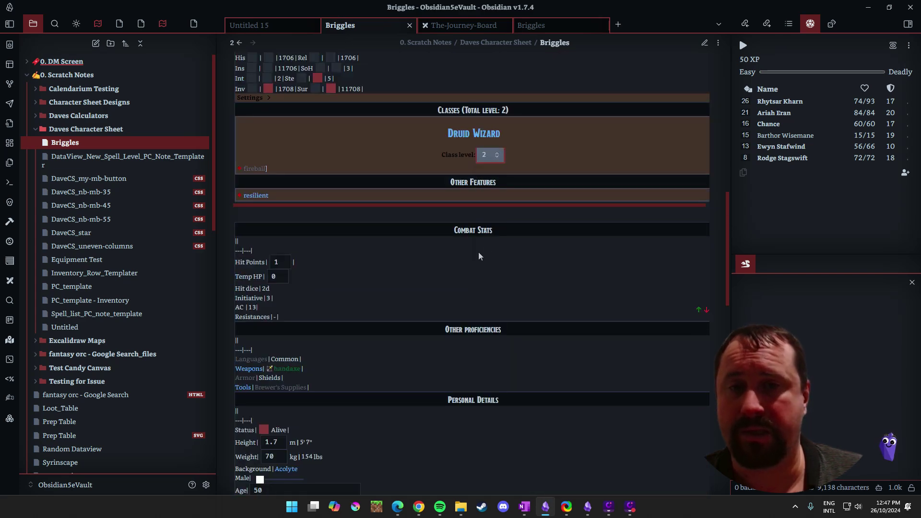
# Look over the rendered sheet's personal details, spell slots, appearance and character trait sections down to Flaws & Secrets
pyautogui.scroll(-6, 562, 254)
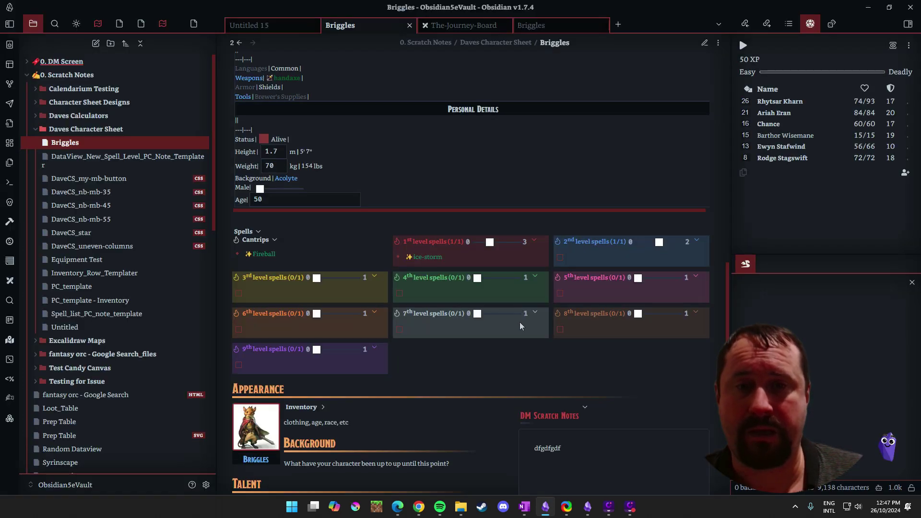
pyautogui.scroll(-10, 519, 326)
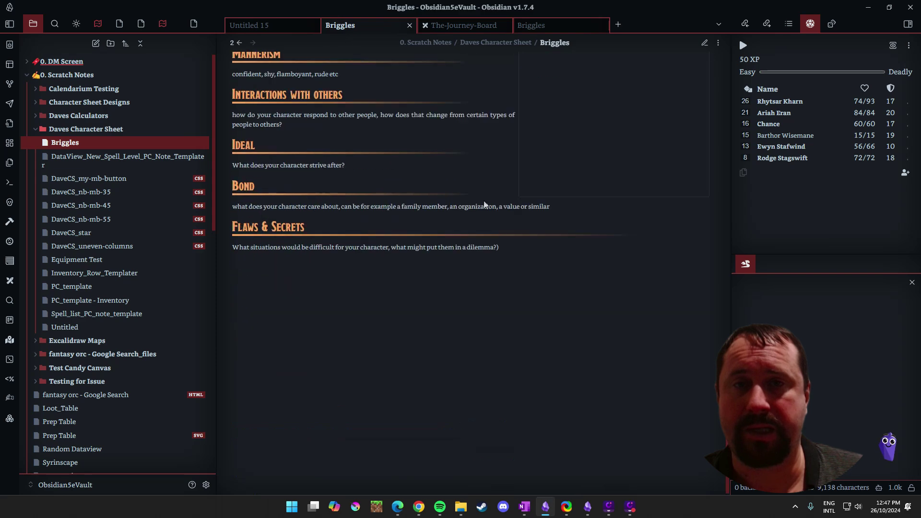
pyautogui.scroll(3, 471, 212)
pyautogui.scroll(-3, 521, 304)
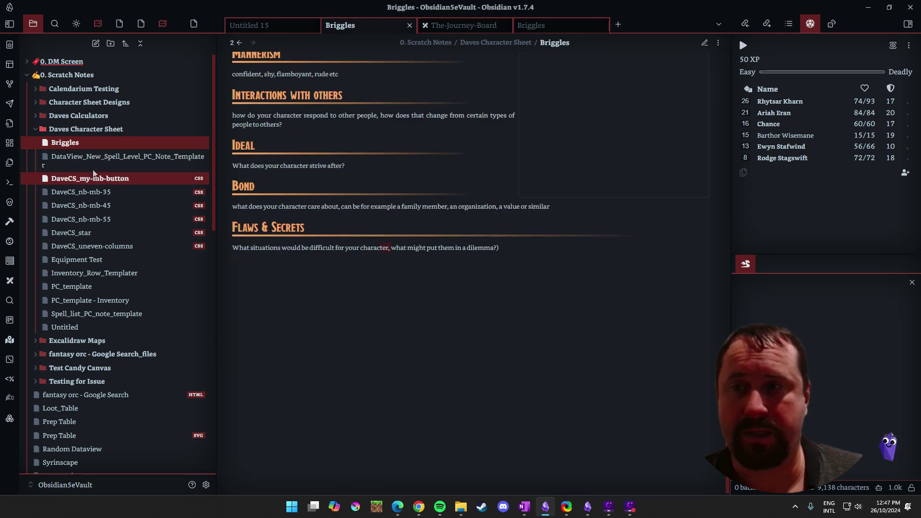
# Look through the vault for example notes, opening Untitled 14 and Deadly Depth Inn, and close the stray DaveCS_nb-mb-55.css file
pyautogui.scroll(-10, 110, 160)
pyautogui.click(83, 140)
pyautogui.scroll(8, 142, 143)
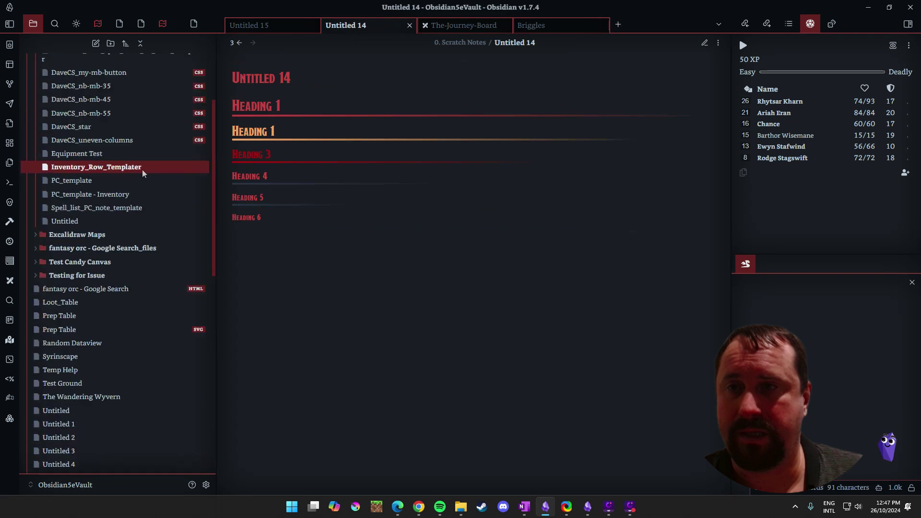
pyautogui.scroll(-8, 106, 139)
pyautogui.keyDown('ctrl'); pyautogui.click(161, 126); pyautogui.keyUp('ctrl')
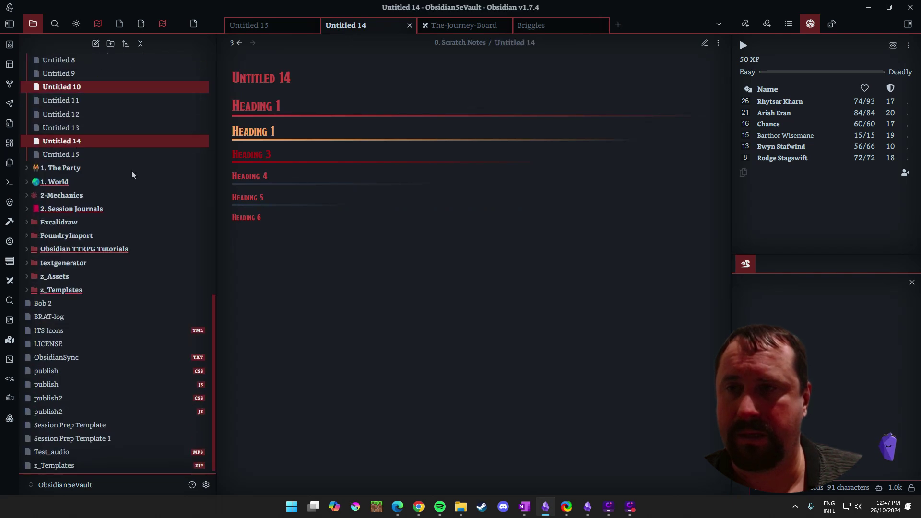
pyautogui.click(347, 256)
pyautogui.scroll(10, 105, 127)
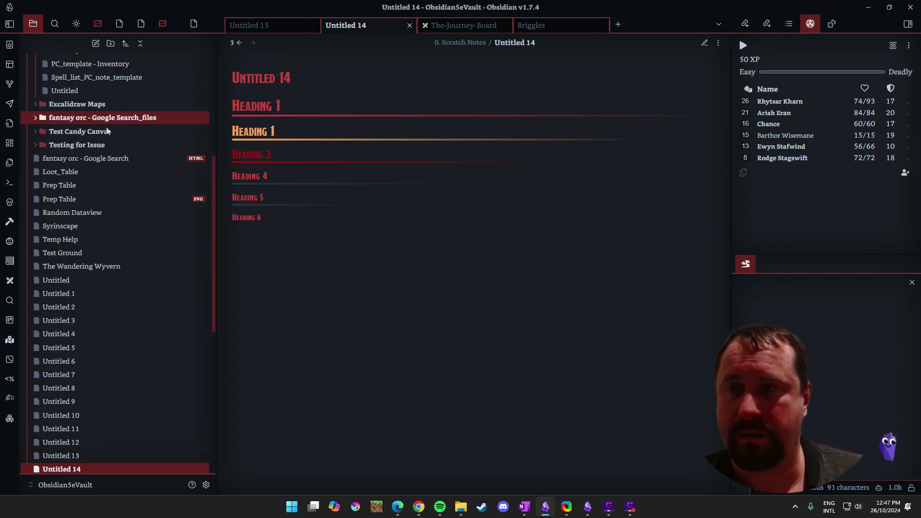
pyautogui.click(116, 130)
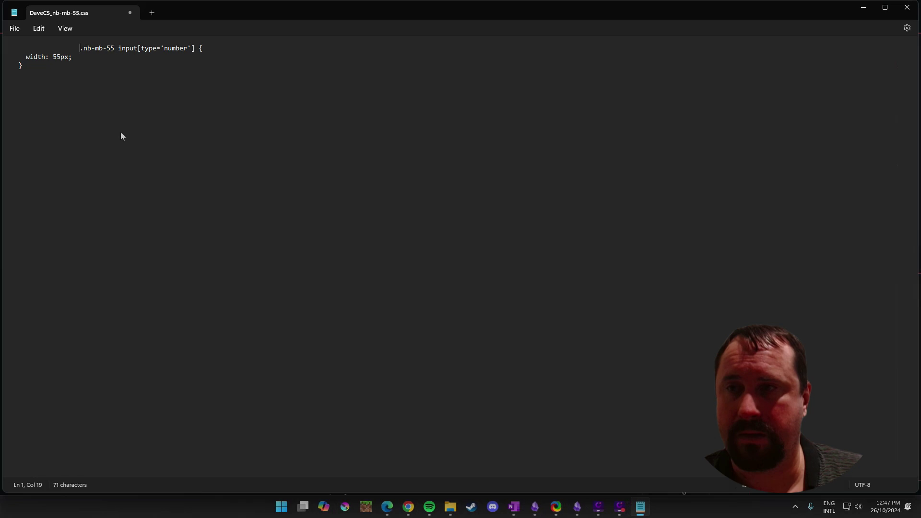
pyautogui.click(906, 7)
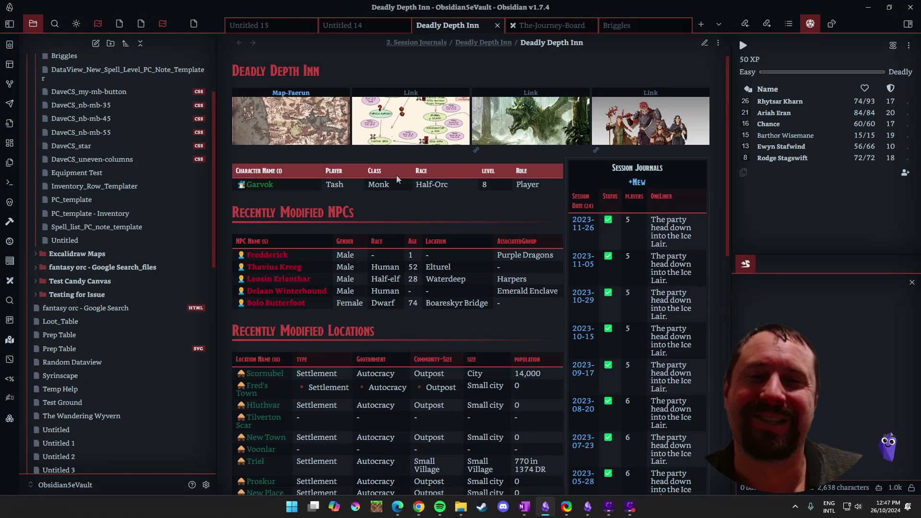
# Show the Briggles tab in reading view and review its skills, spell slots and expanded Inventory table
pyautogui.click(629, 25)
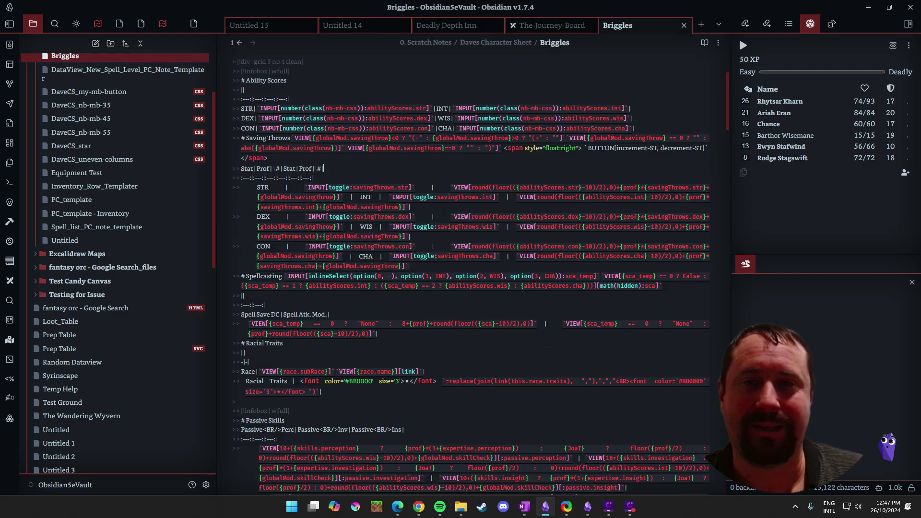
pyautogui.click(703, 44)
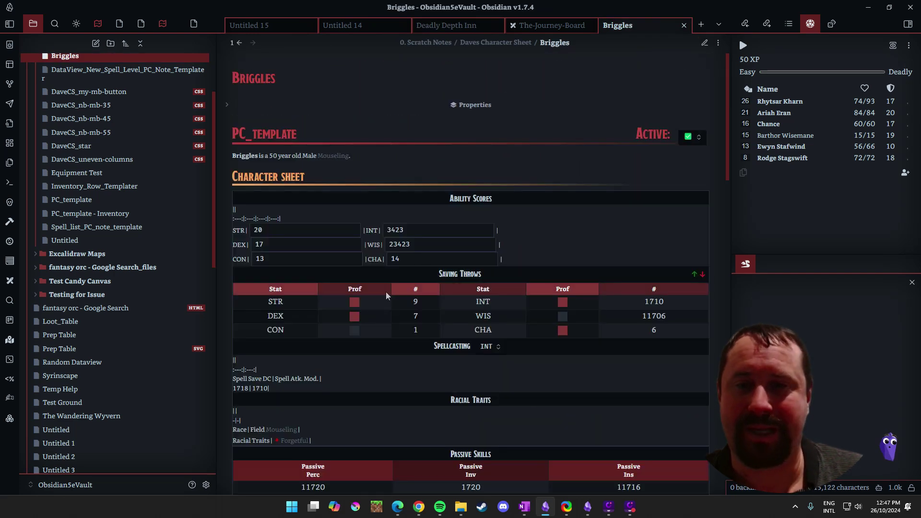
pyautogui.scroll(-5, 463, 274)
pyautogui.scroll(-8, 485, 239)
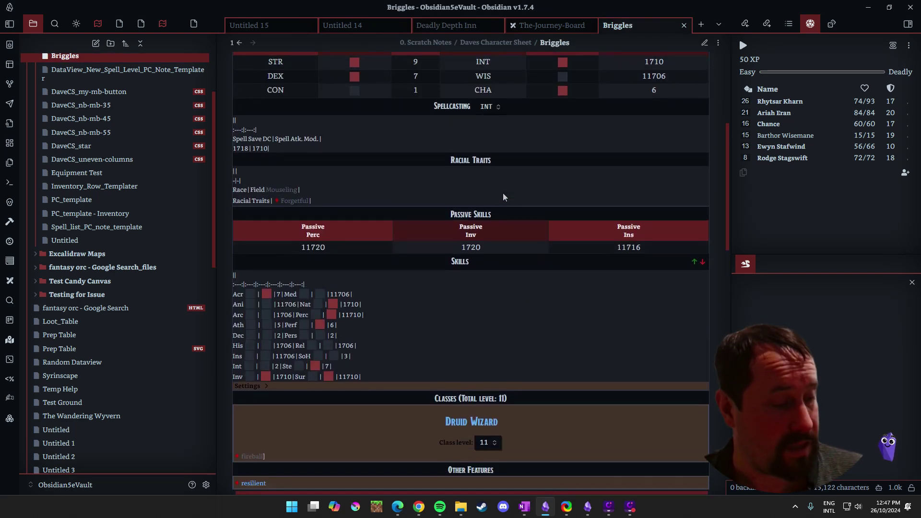
pyautogui.scroll(-6, 486, 213)
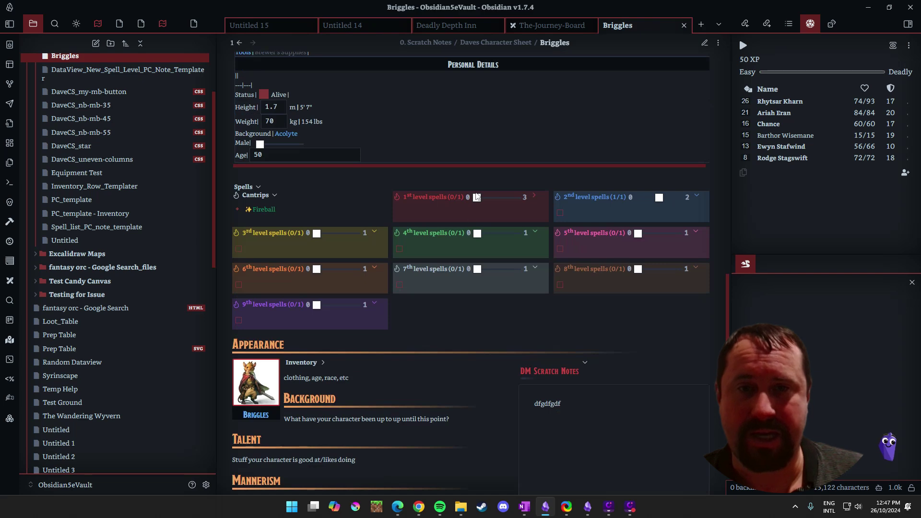
pyautogui.scroll(-5, 476, 287)
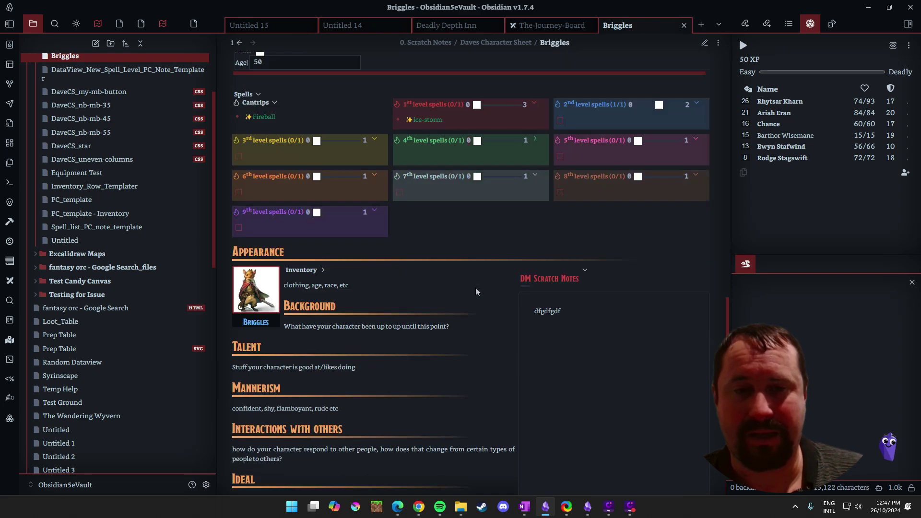
pyautogui.click(324, 123)
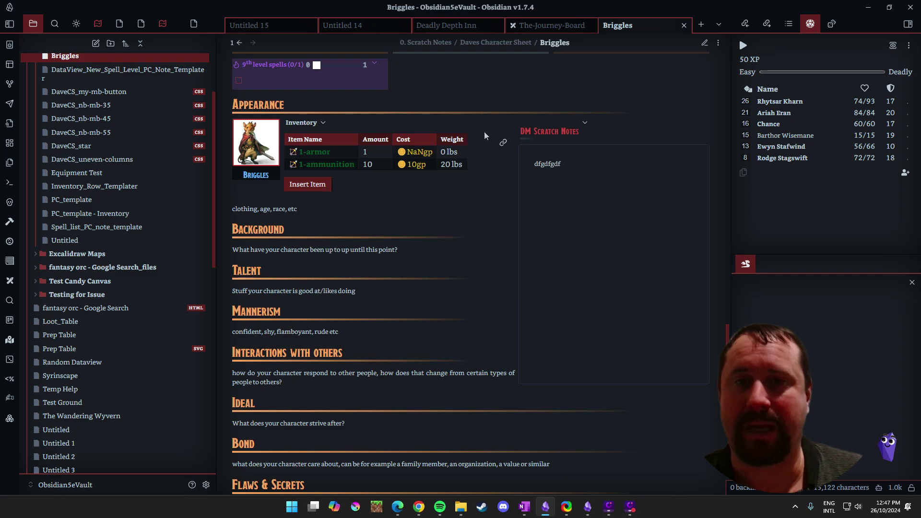
pyautogui.scroll(10, 504, 252)
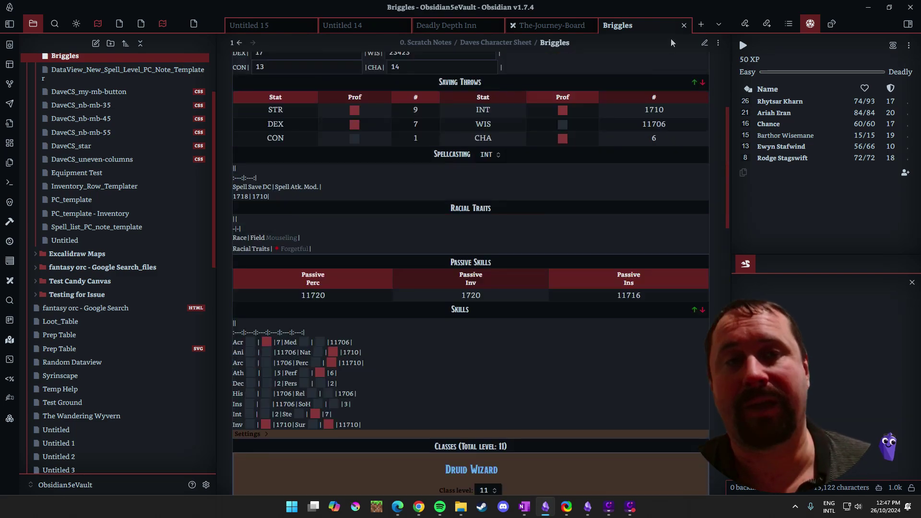
# Return Briggles to its source editing view and examine the Markdown from the ability scores down to the meta-bind button blocks
pyautogui.click(705, 43)
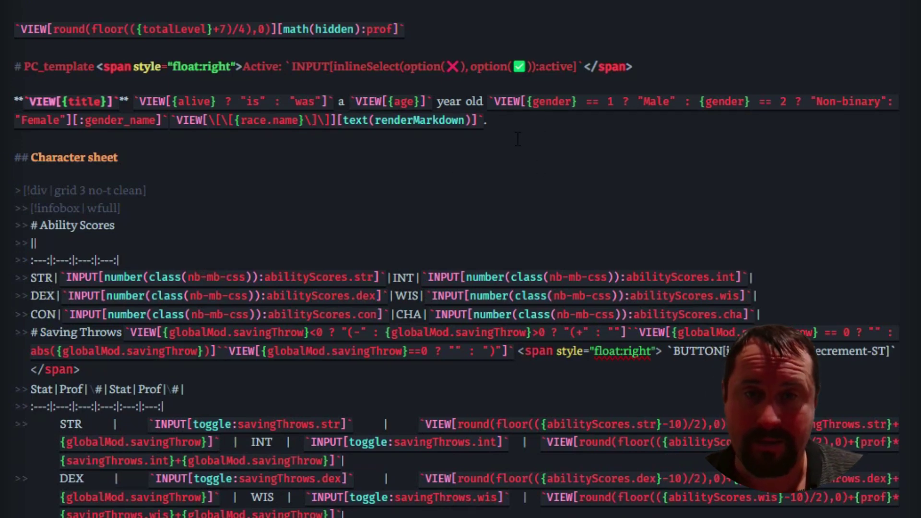
pyautogui.scroll(-5, 655, 151)
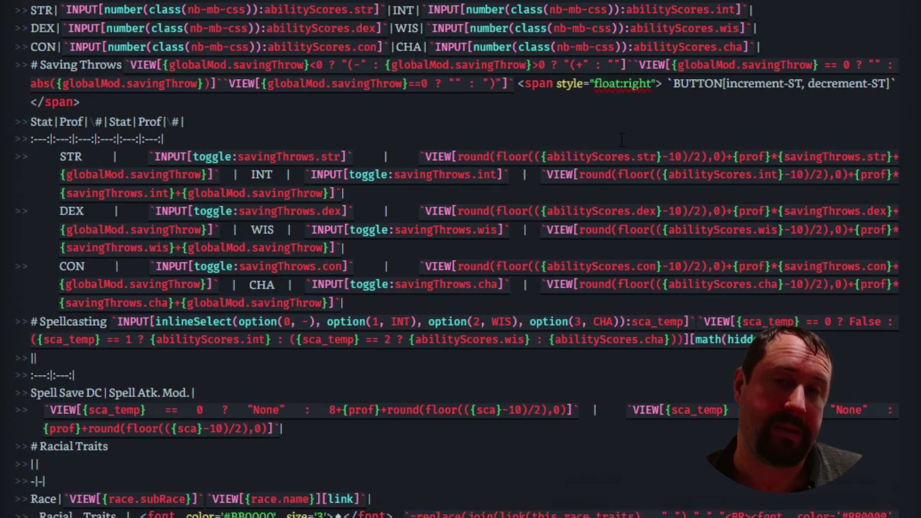
pyautogui.click(89, 108)
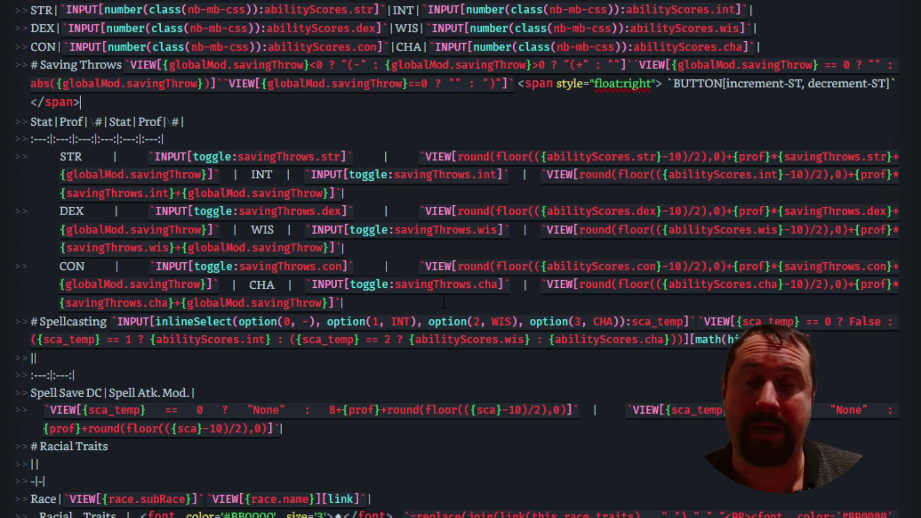
pyautogui.scroll(5, 444, 302)
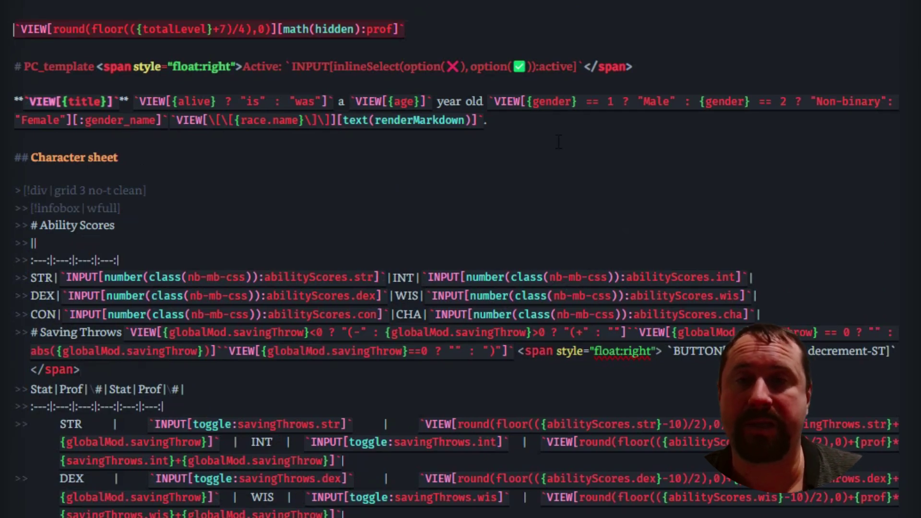
pyautogui.scroll(-7, 528, 315)
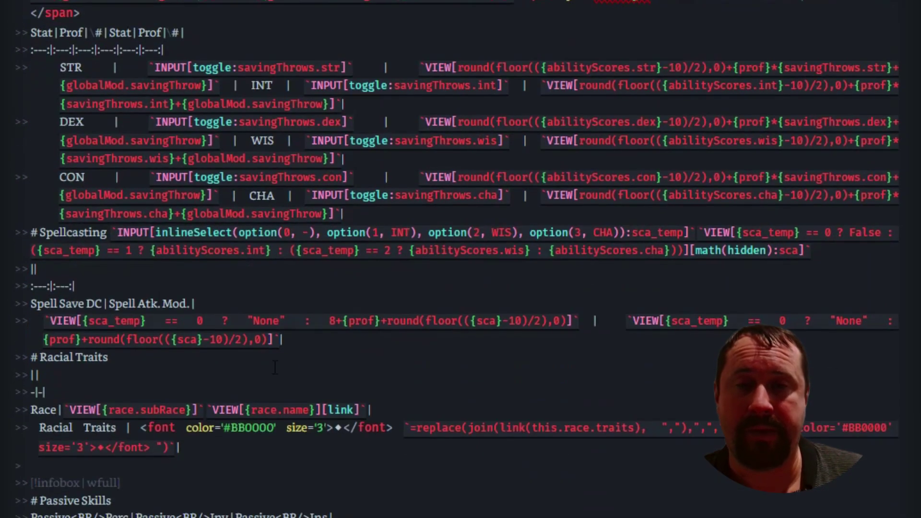
pyautogui.scroll(-8, 555, 307)
pyautogui.scroll(-15, 555, 307)
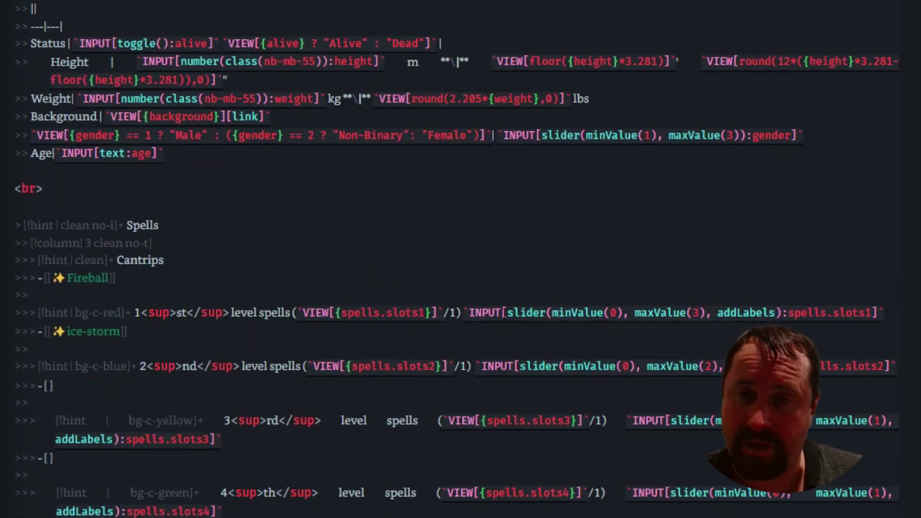
pyautogui.scroll(-4, 497, 285)
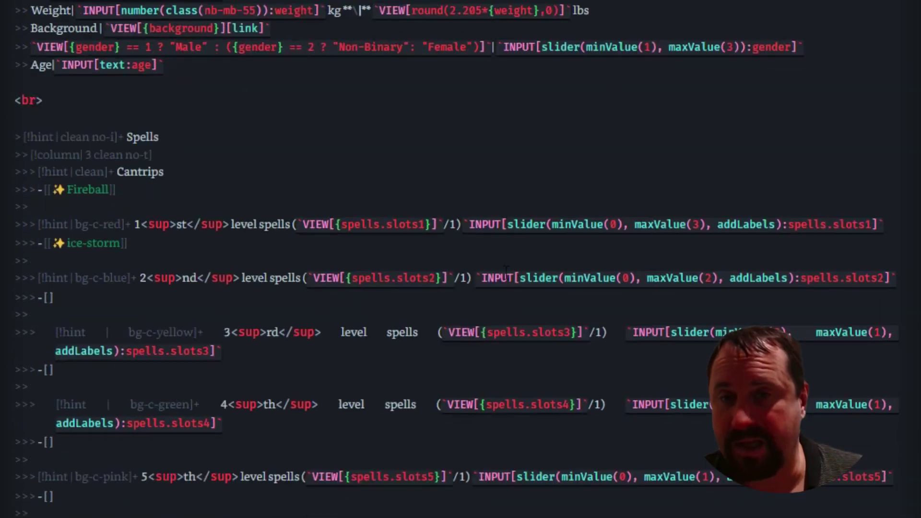
pyautogui.scroll(-6, 524, 283)
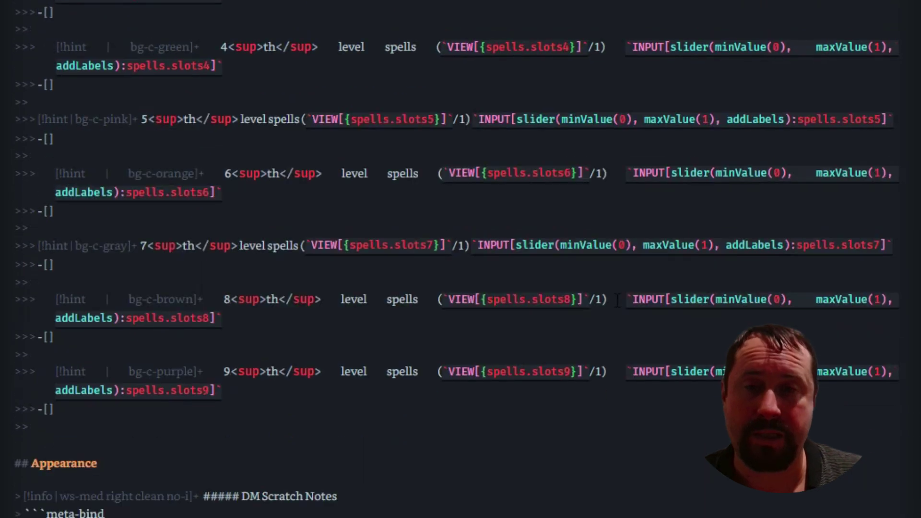
pyautogui.scroll(-20, 613, 285)
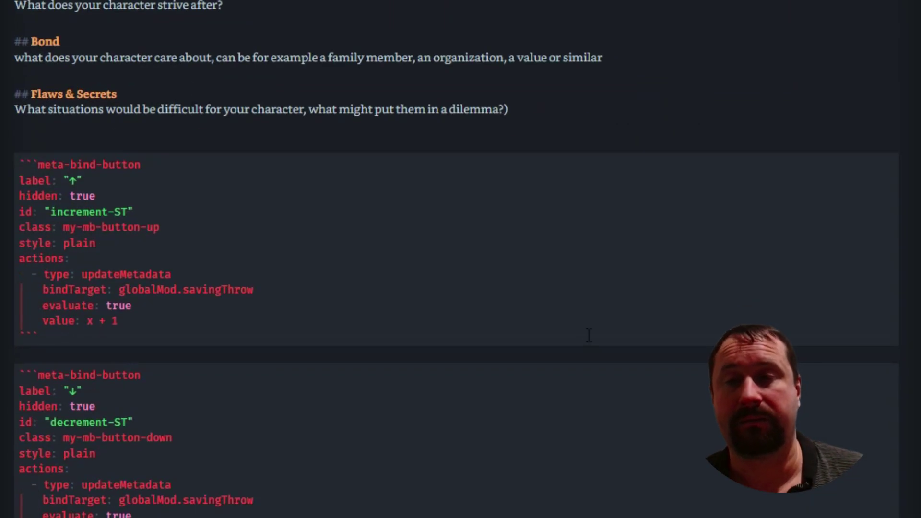
# Review the source code again from Combat Stats back up through Passive Skills to the Character sheet heading
pyautogui.scroll(20, 323, 251)
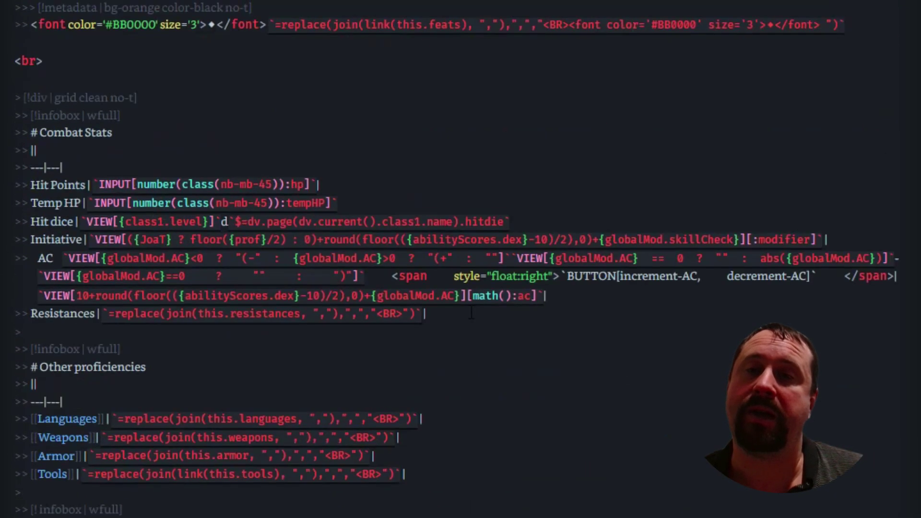
pyautogui.scroll(14, 479, 303)
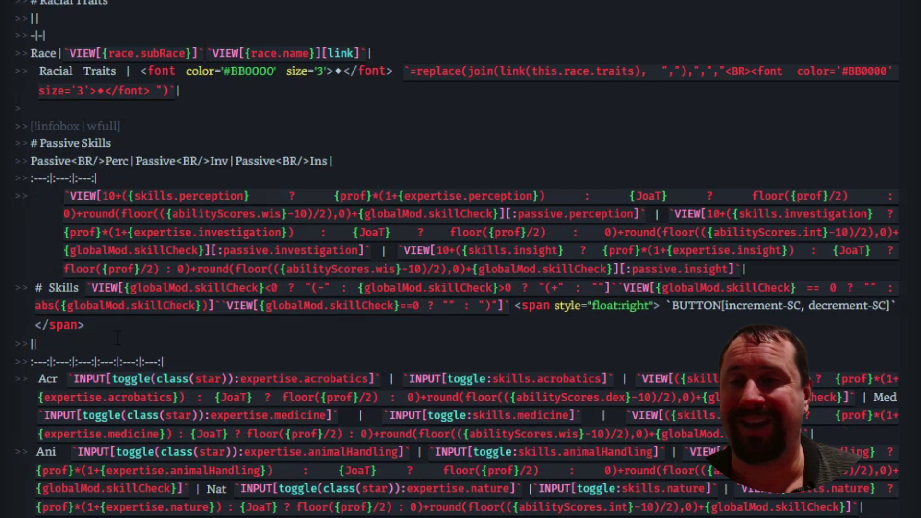
pyautogui.click(425, 166)
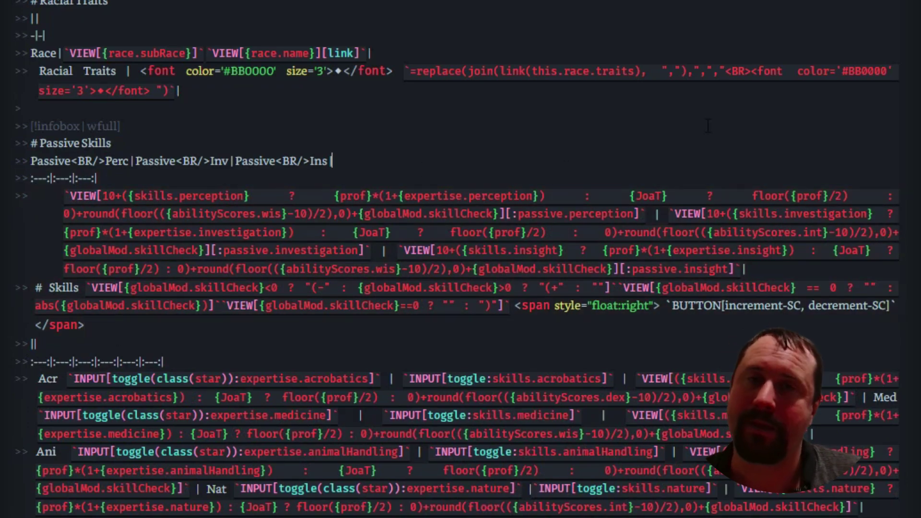
pyautogui.scroll(13, 304, 338)
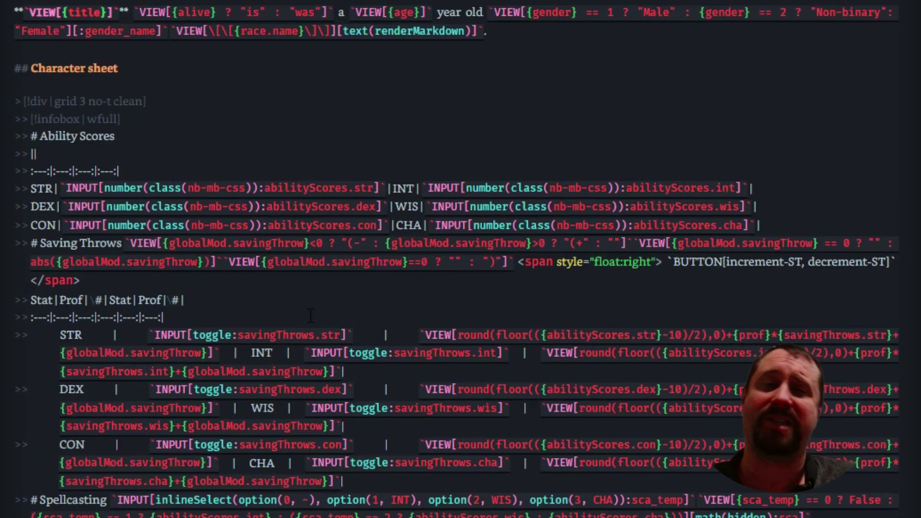
# Switch the Briggles note back to reading view and look over the rendered character sheet
pyautogui.scroll(3, 311, 315)
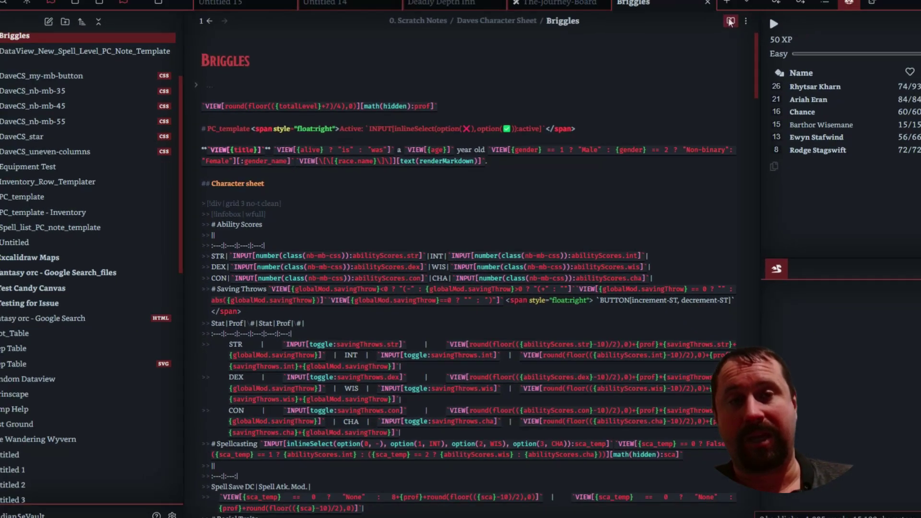
pyautogui.hotkey('ctrl', 'e')
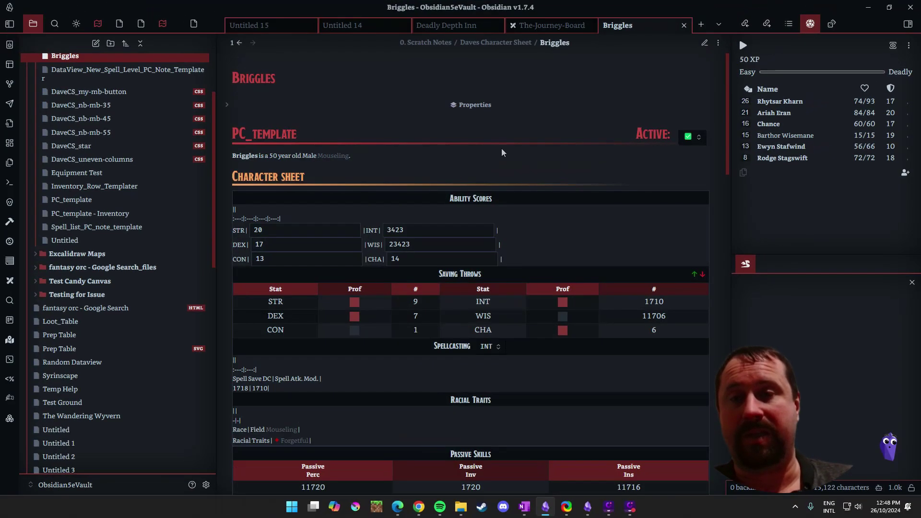
pyautogui.scroll(-5, 499, 179)
pyautogui.scroll(5, 554, 177)
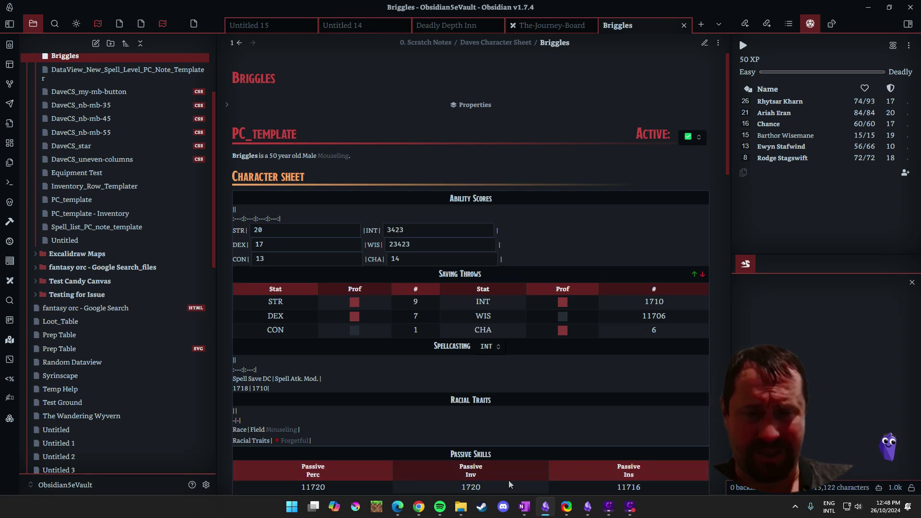
# Switch to Discord, watch the HP and status effect image video in advanced-chat full screen, and return to Obsidian
pyautogui.click(504, 508)
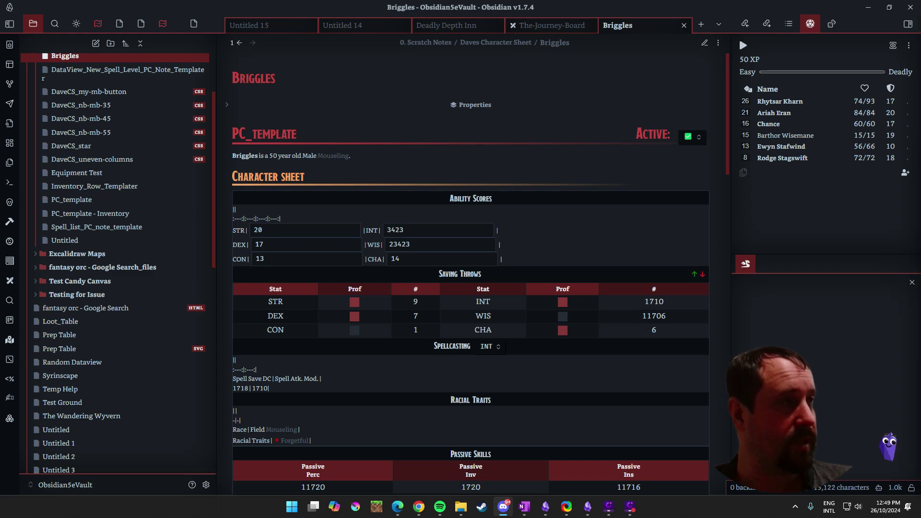
pyautogui.hotkey('alt', 'Tab')
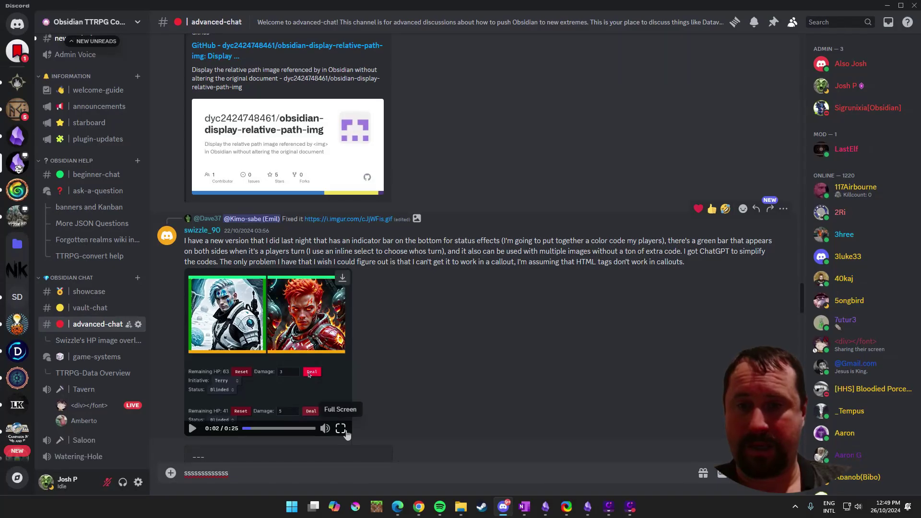
pyautogui.click(338, 429)
pyautogui.click(9, 510)
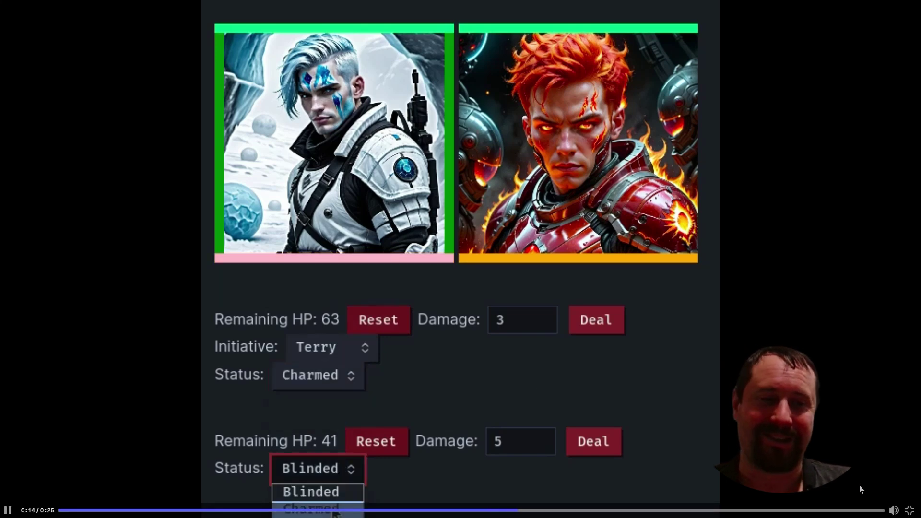
pyautogui.press('Escape')
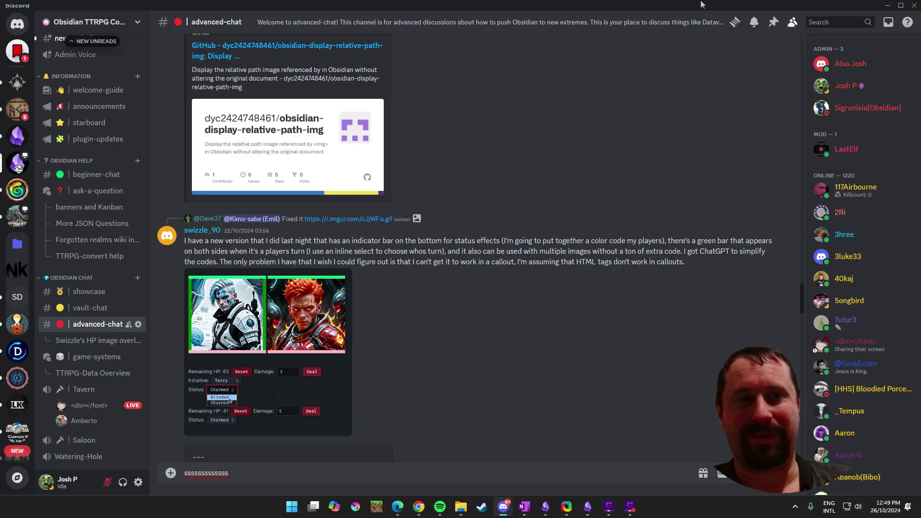
pyautogui.hotkey('alt', 'Tab')
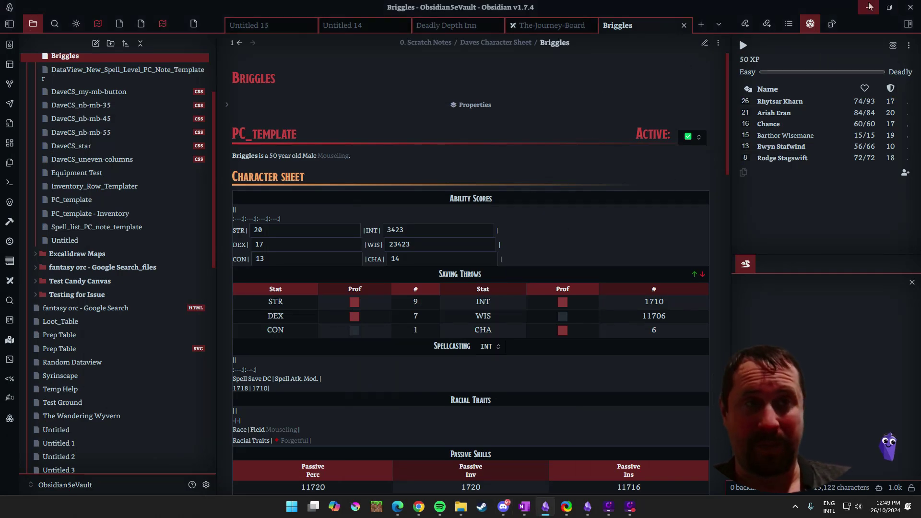
# Switch to the ObsidianPF2eVault window and review the opening paragraph, Note callout and Killing Zombies section of Head Shot the Rot
pyautogui.hotkey('alt', 'Tab')
pyautogui.scroll(7, 474, 291)
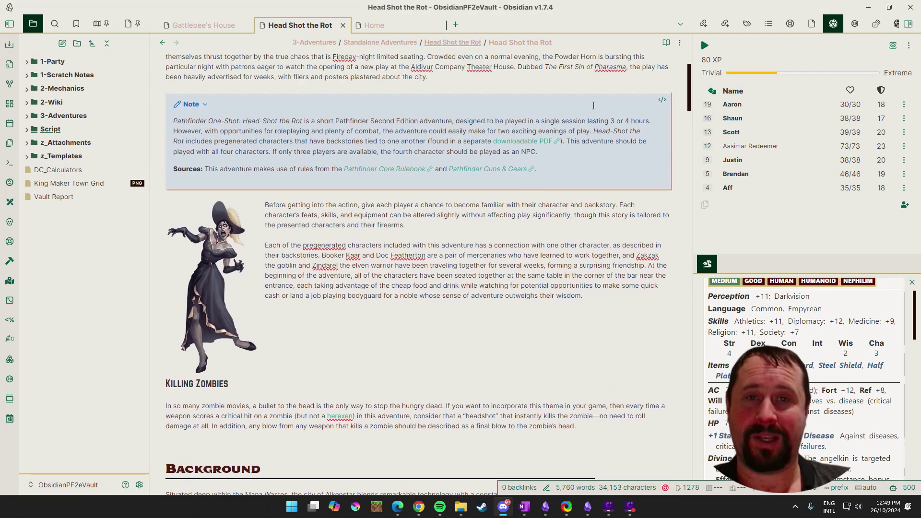
pyautogui.scroll(2, 559, 187)
pyautogui.moveTo(431, 173); pyautogui.dragTo(179, 141)
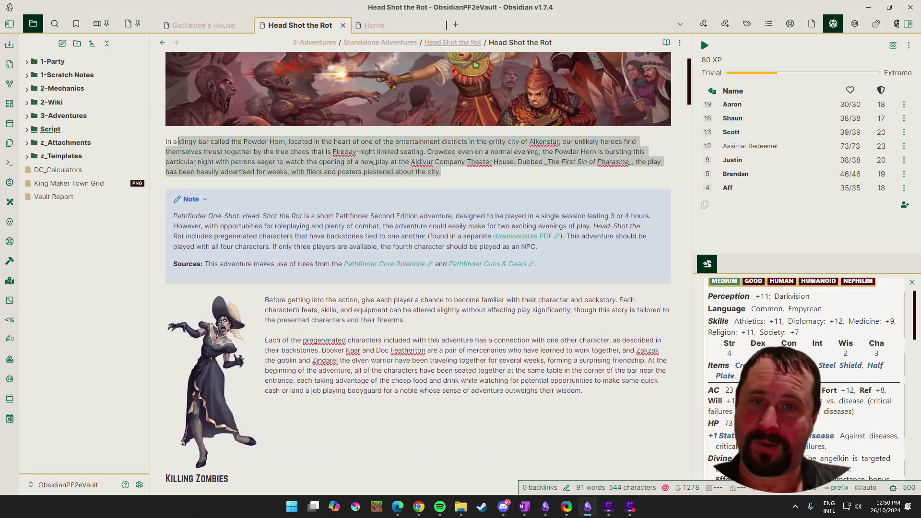
pyautogui.click(448, 159)
pyautogui.scroll(-3, 455, 273)
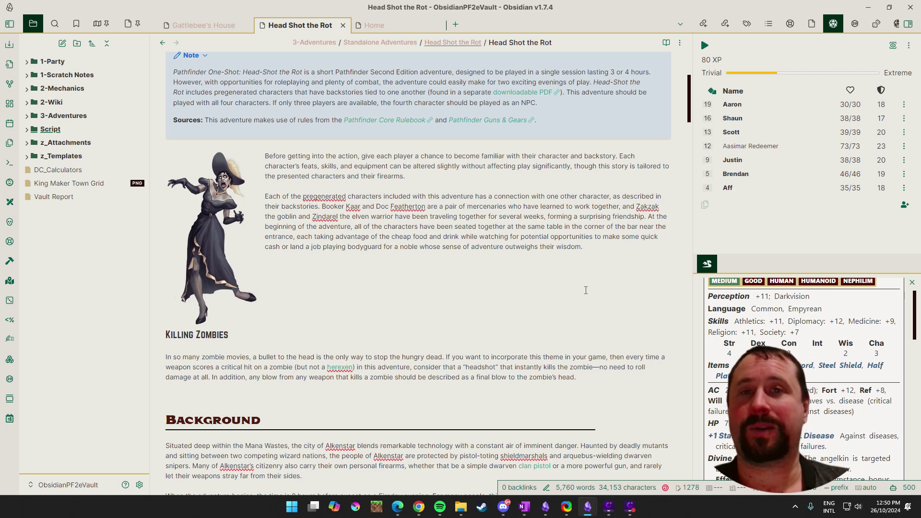
pyautogui.scroll(4, 585, 290)
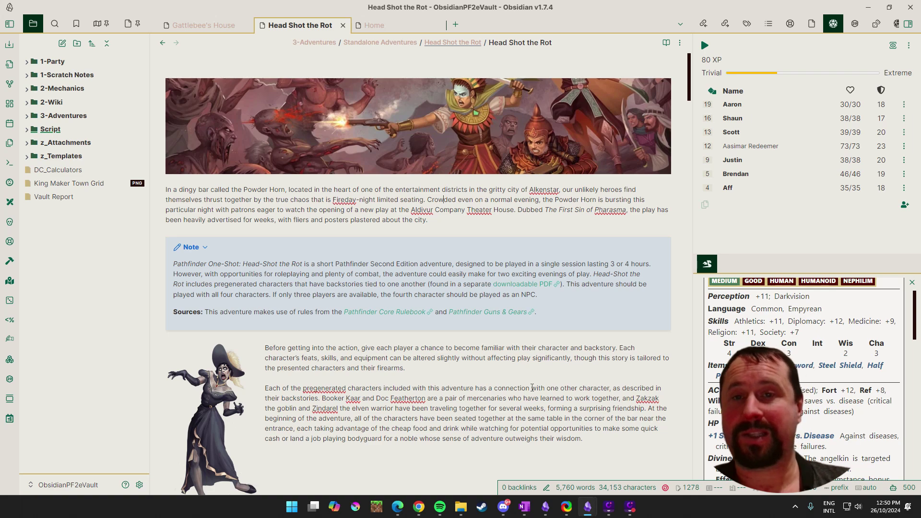
# Examine Head Shot the Rot from Background through The Powder Horn's read-aloud callout and Encounter block, returning to its banner
pyautogui.scroll(-11, 532, 388)
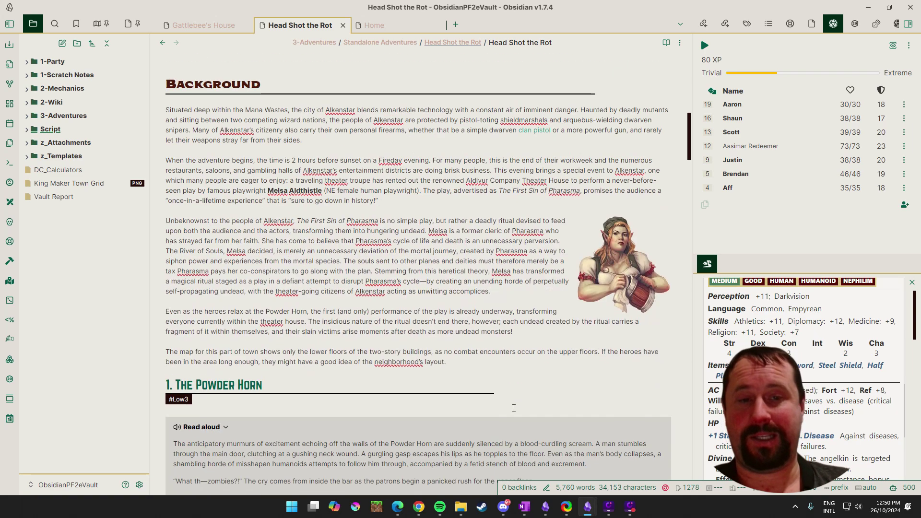
pyautogui.scroll(-1, 514, 408)
pyautogui.moveTo(513, 284); pyautogui.dragTo(210, 173)
pyautogui.click(483, 243)
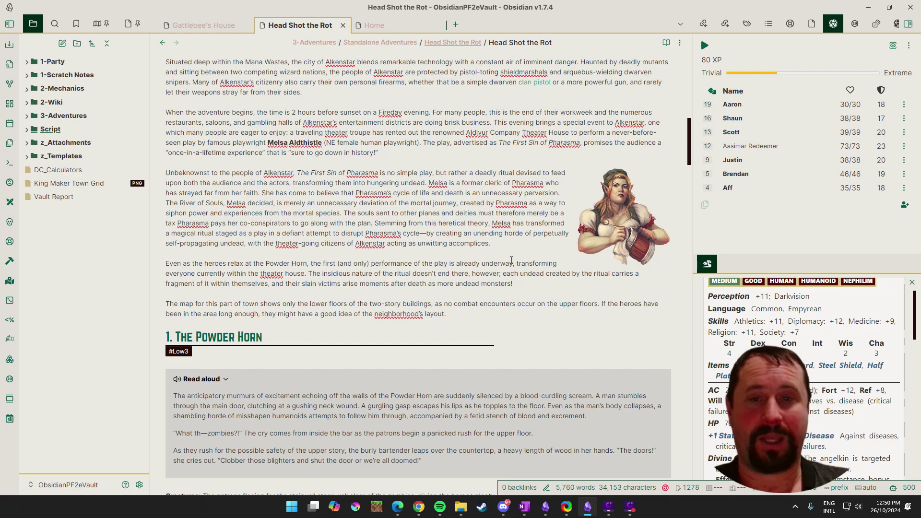
pyautogui.scroll(-5, 513, 274)
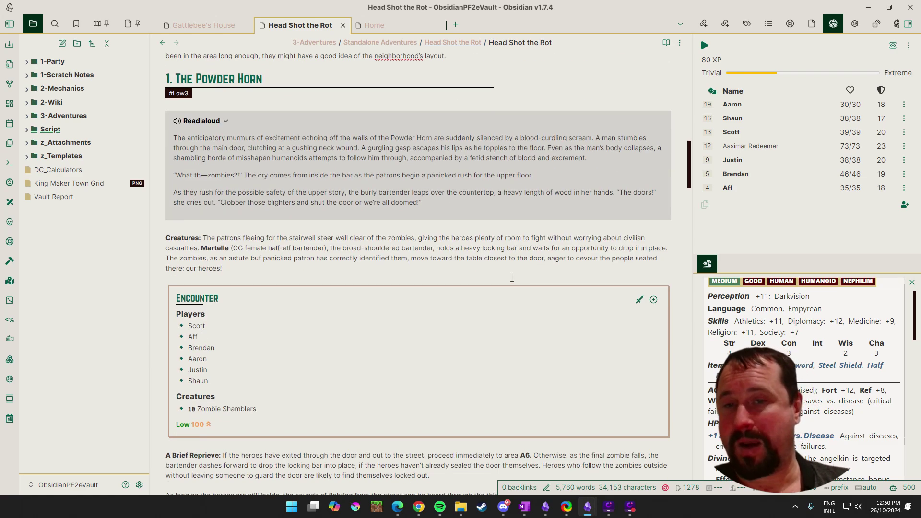
pyautogui.scroll(-5, 513, 282)
pyautogui.scroll(16, 527, 318)
pyautogui.scroll(6, 527, 317)
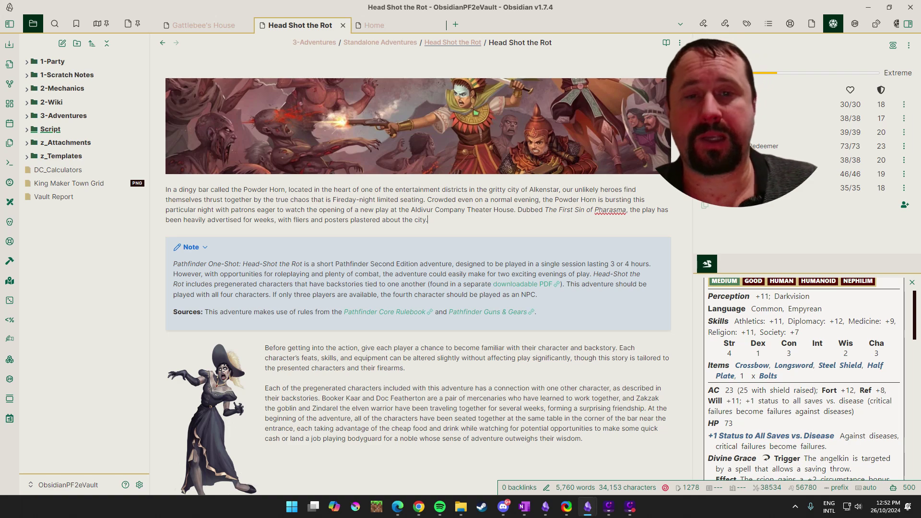
# Look over the adventure note down to Background and check the note's options for its reading view and source mode entries
pyautogui.scroll(-5, 516, 334)
pyautogui.scroll(5, 516, 335)
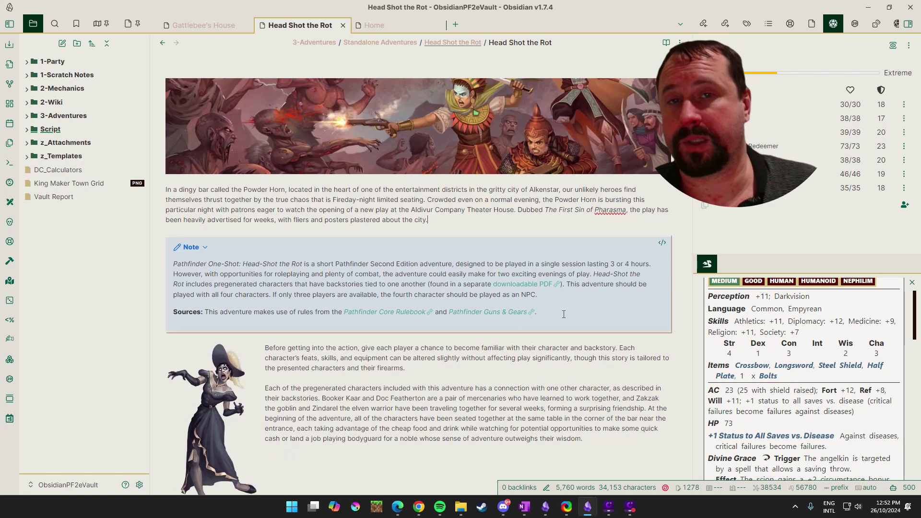
pyautogui.scroll(-2, 516, 334)
pyautogui.scroll(-7, 586, 241)
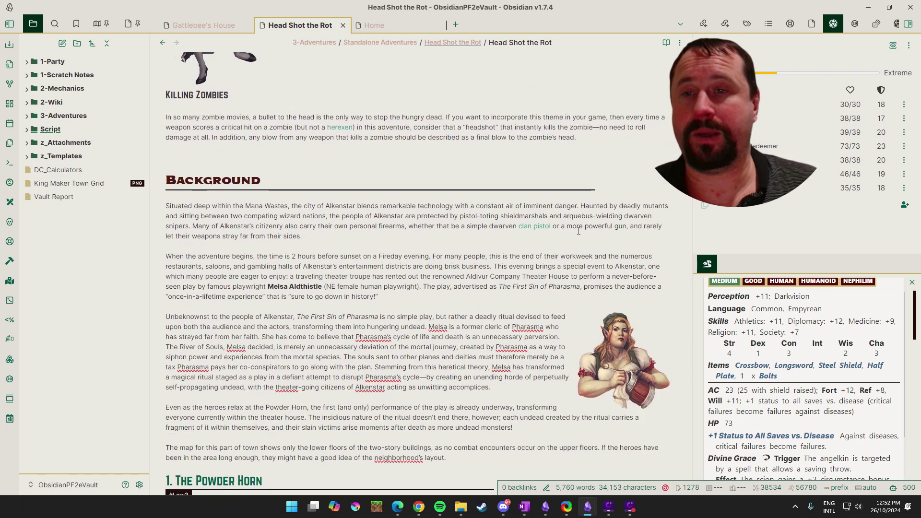
pyautogui.click(680, 43)
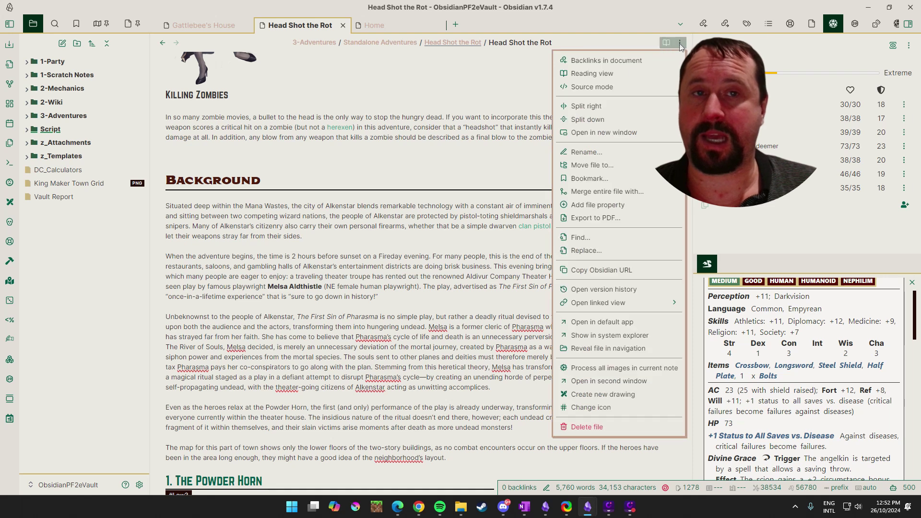
pyautogui.click(448, 226)
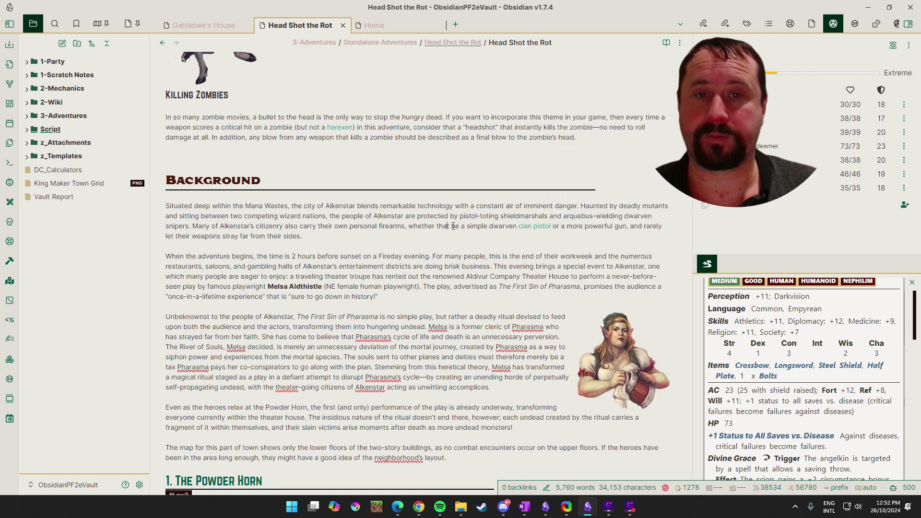
# Switch to Obsidian5eVault and open Chapter 15 - Xonthal's Tower from the Deadly Depth Inn home page in a new tab
pyautogui.click(546, 506)
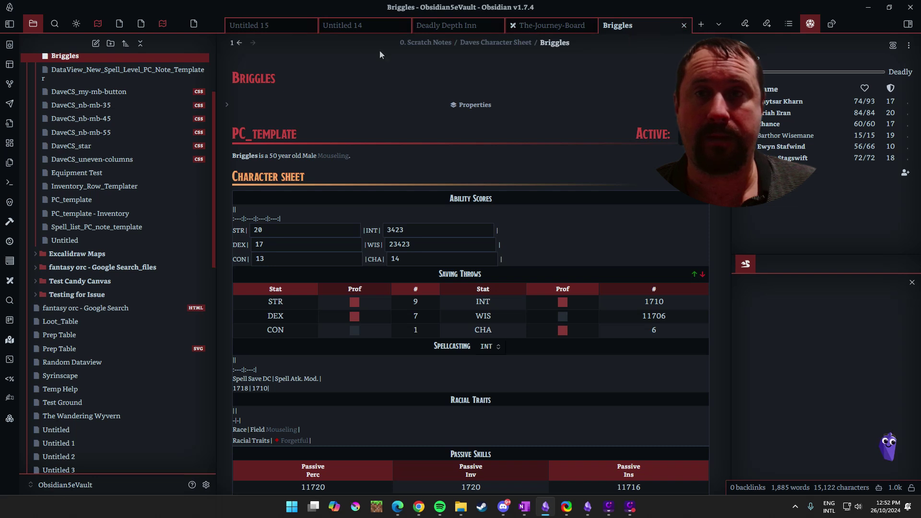
pyautogui.rightClick(239, 44)
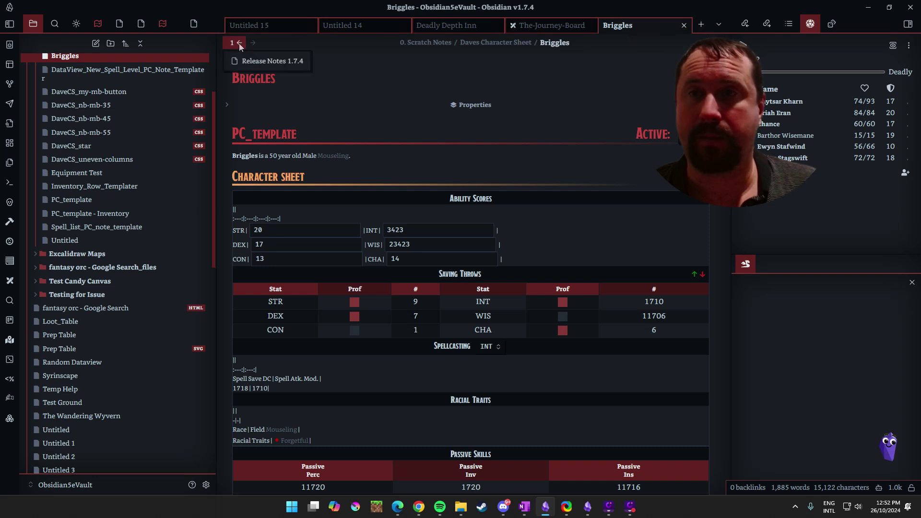
pyautogui.click(698, 27)
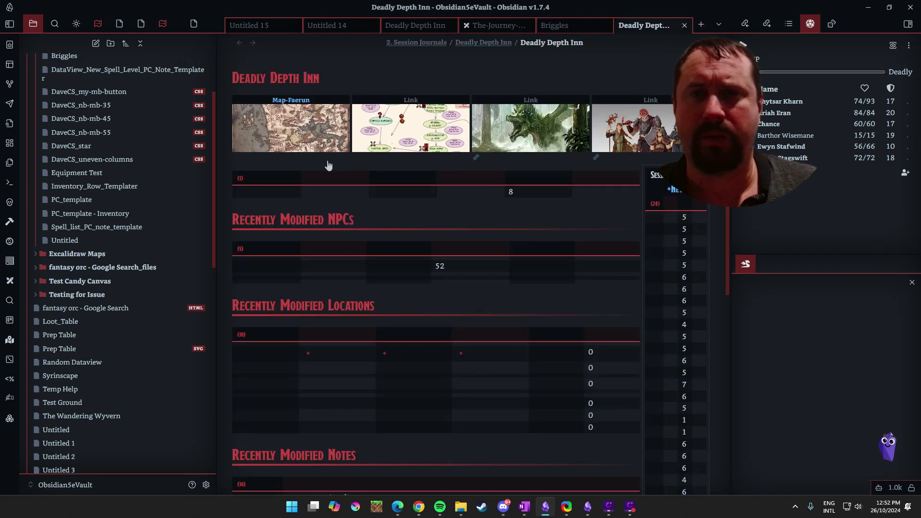
pyautogui.click(529, 111)
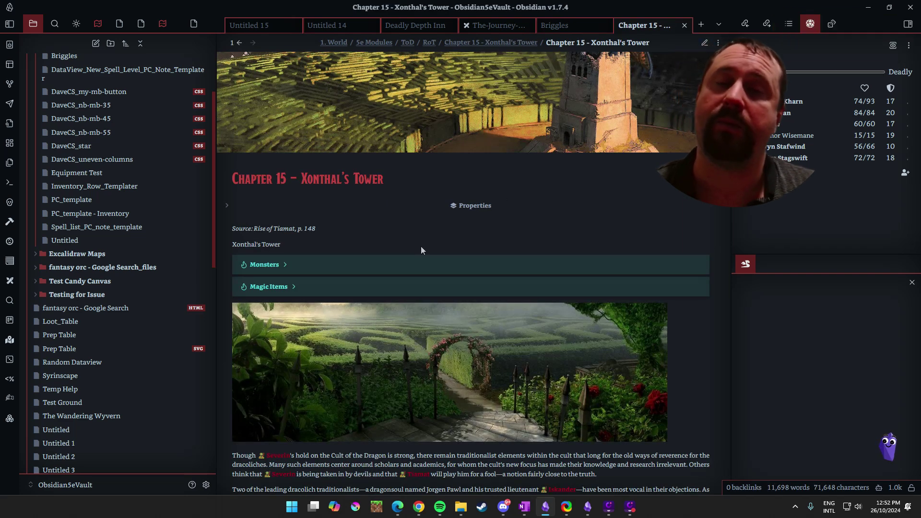
# Expand and collapse the Monsters and Magic Items callouts at the start of the Xonthal's Tower chapter
pyautogui.click(284, 266)
pyautogui.click(284, 266)
pyautogui.scroll(-4, 376, 247)
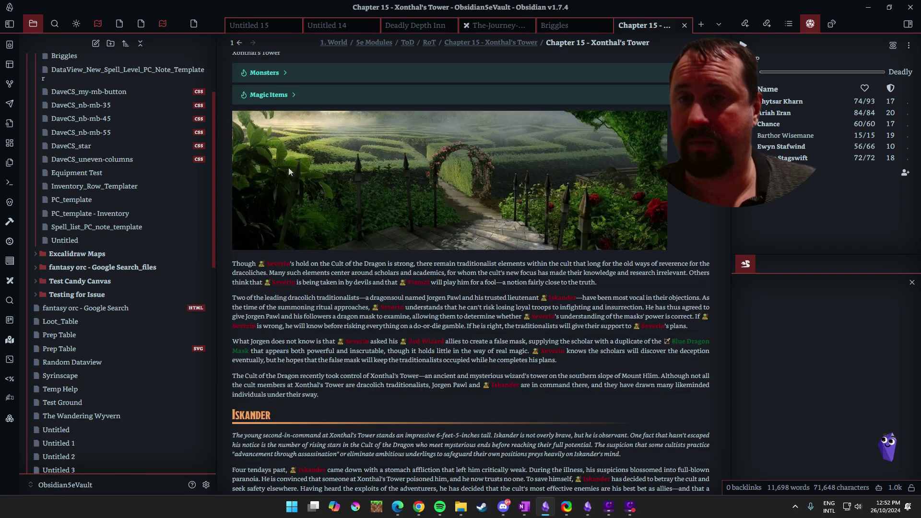
pyautogui.click(292, 91)
pyautogui.click(306, 94)
pyautogui.scroll(3, 312, 115)
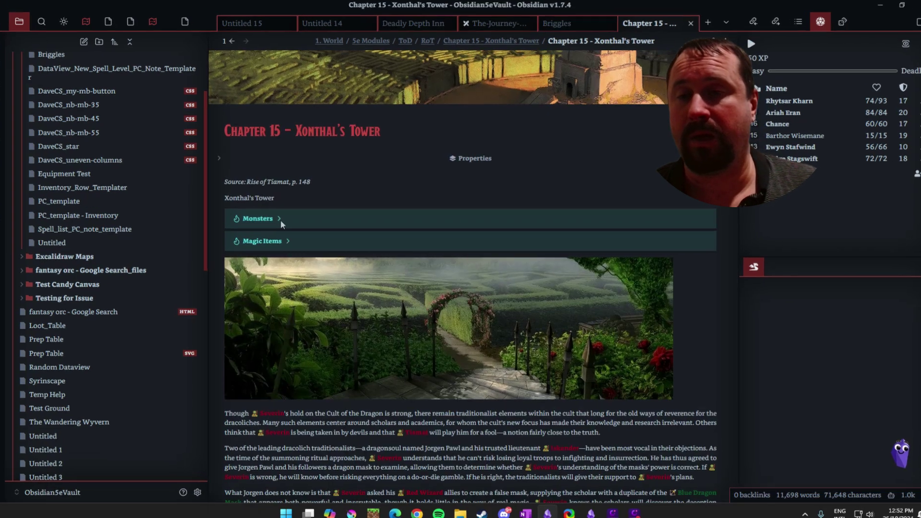
# Expand the Monsters callout and read through the chapter past Iskander and An Unexpected Message to the Xonthal's Tower section
pyautogui.click(280, 219)
pyautogui.scroll(-3, 349, 223)
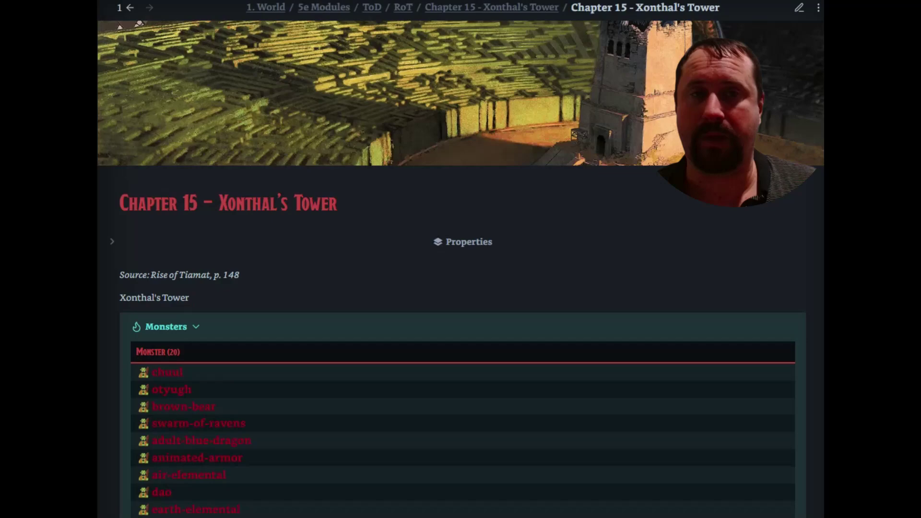
pyautogui.scroll(-14, 627, 249)
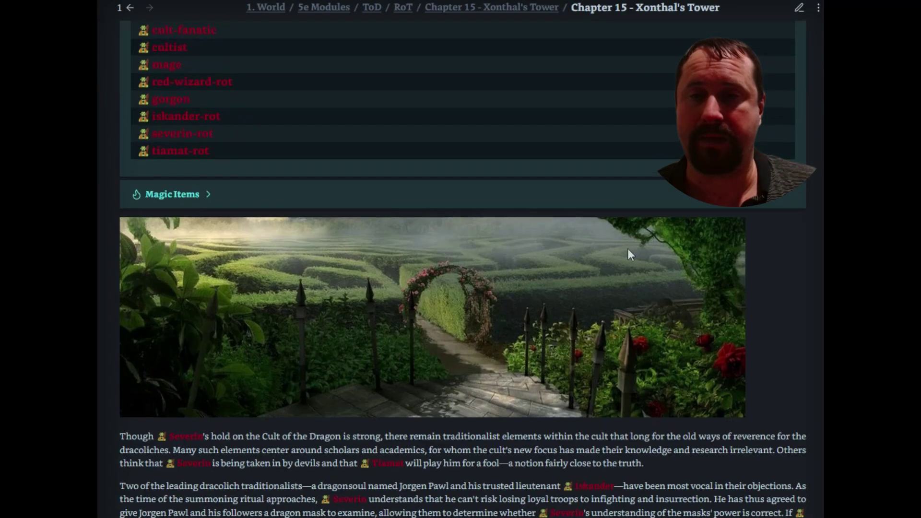
pyautogui.scroll(-2, 421, 354)
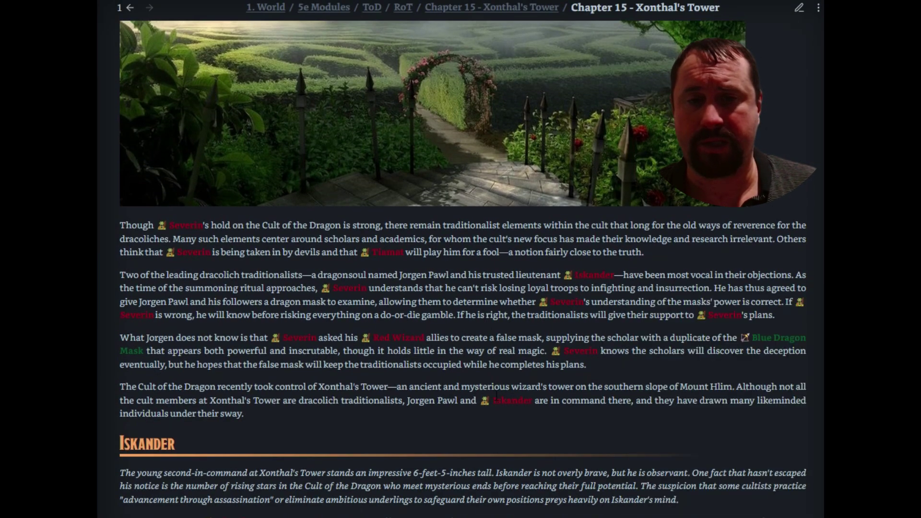
pyautogui.scroll(-5, 333, 361)
pyautogui.scroll(-3, 334, 364)
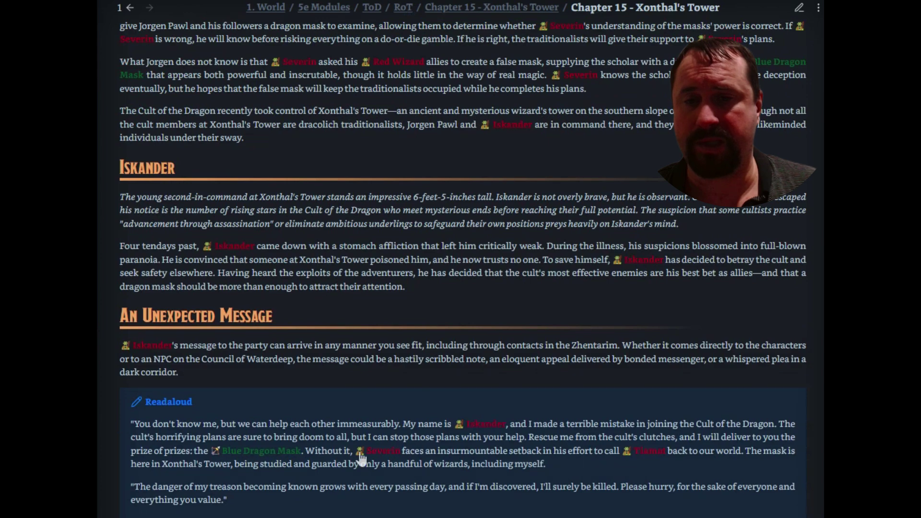
pyautogui.scroll(-8, 324, 345)
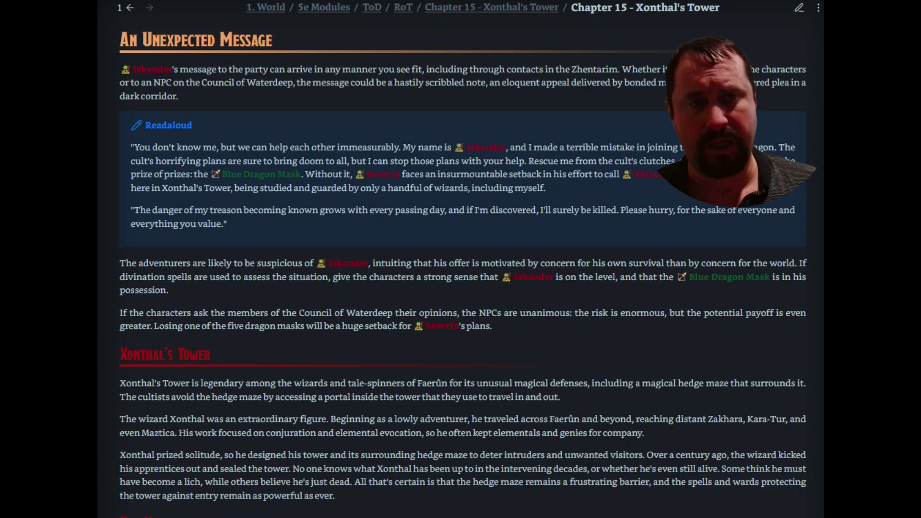
# Return to the Monsters callout, review its table of linked creatures, and collapse the callout
pyautogui.scroll(15, 545, 302)
pyautogui.scroll(-3, 203, 216)
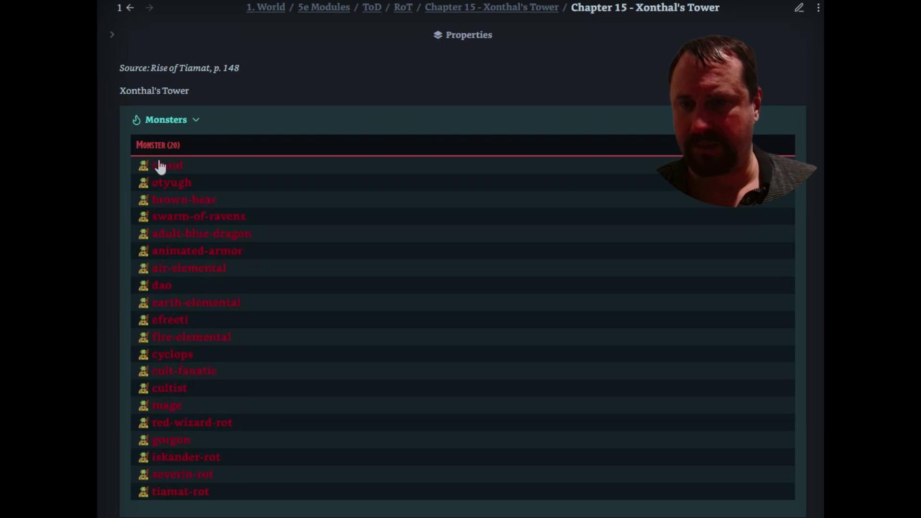
pyautogui.moveTo(196, 483)
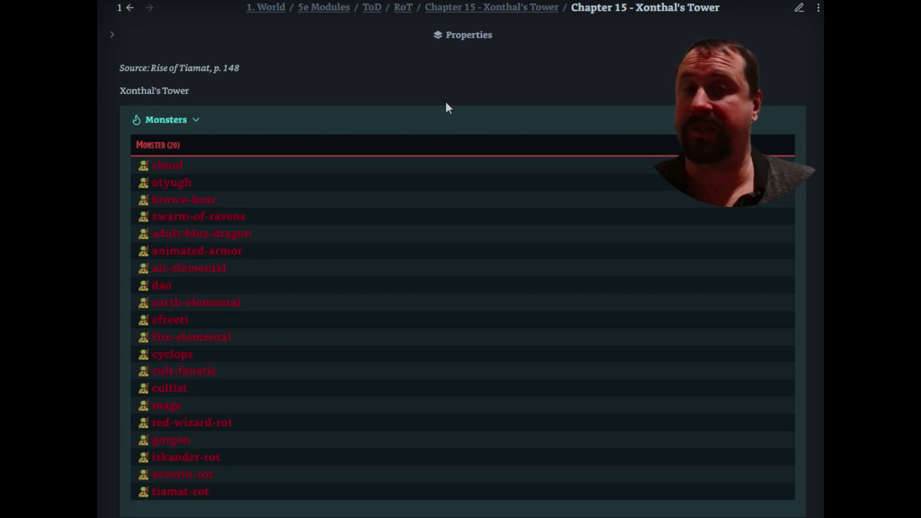
pyautogui.scroll(4, 387, 161)
pyautogui.scroll(-4, 386, 207)
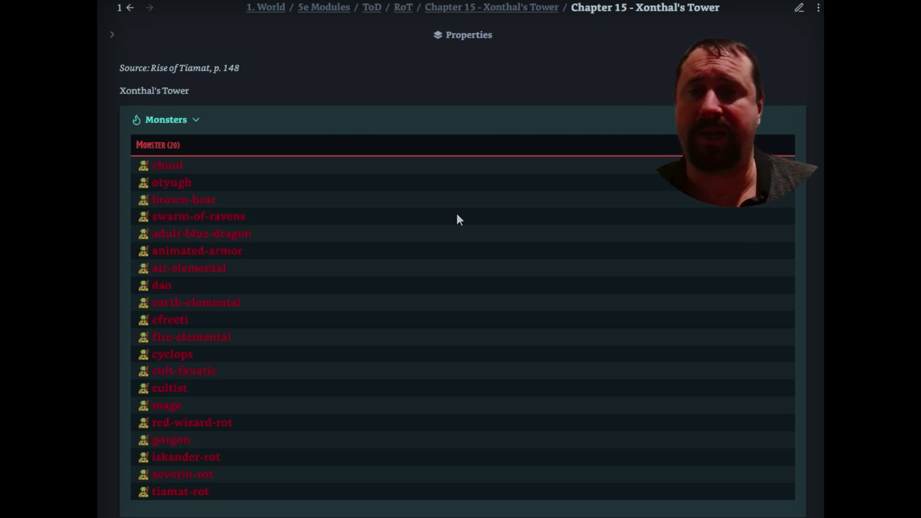
pyautogui.click(194, 119)
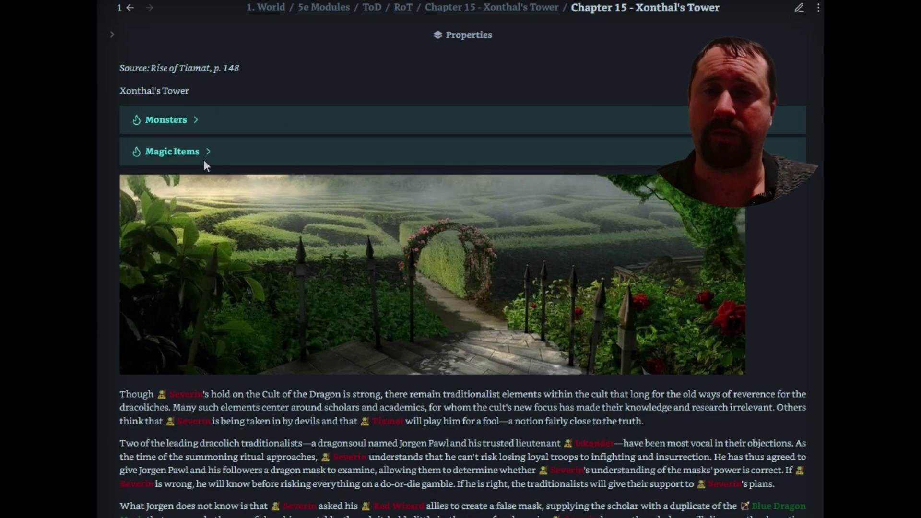
# Expand the Magic Items callout, compare its list with the Blue Dragon Mask link in the chapter text, and collapse the callout
pyautogui.click(205, 153)
pyautogui.scroll(-10, 237, 275)
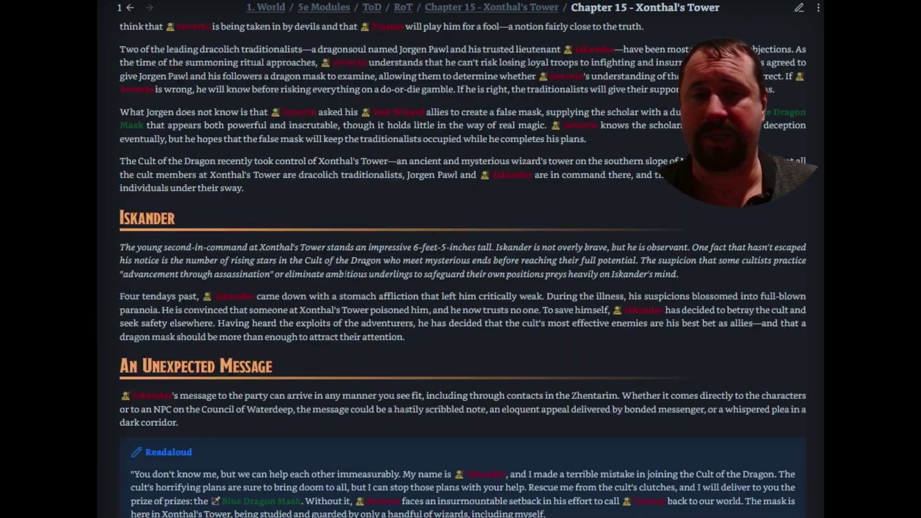
pyautogui.scroll(4, 769, 324)
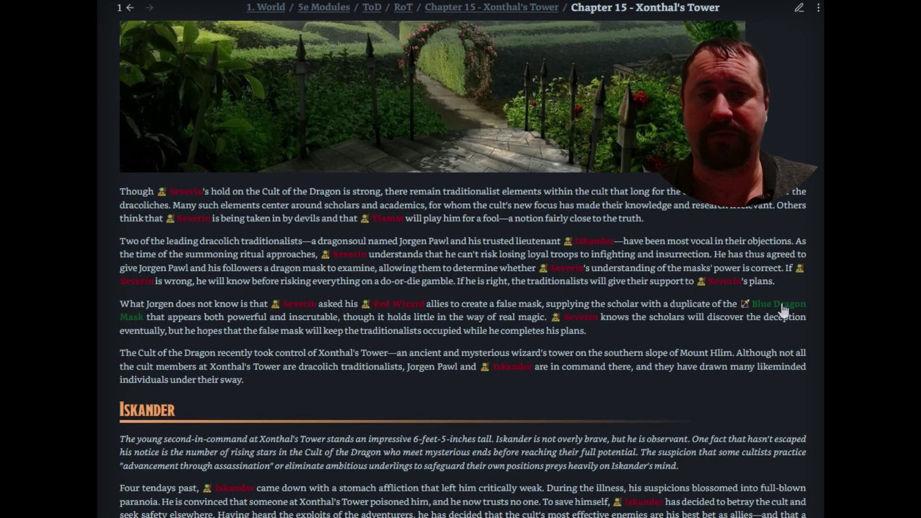
pyautogui.scroll(8, 781, 310)
pyautogui.scroll(-1, 603, 342)
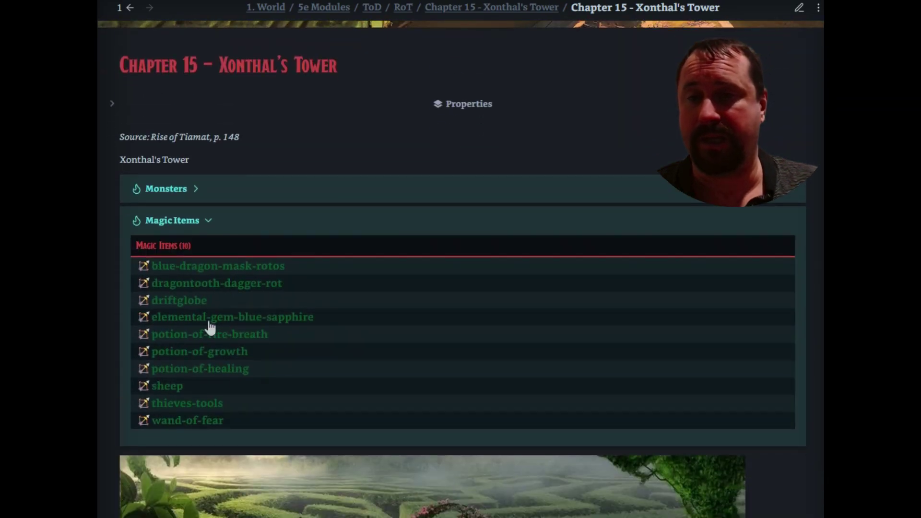
pyautogui.click(207, 220)
# Switch the chapter to editing view, reveal the Magic Items callout's source, and examine its dataview code block declaration
pyautogui.click(800, 6)
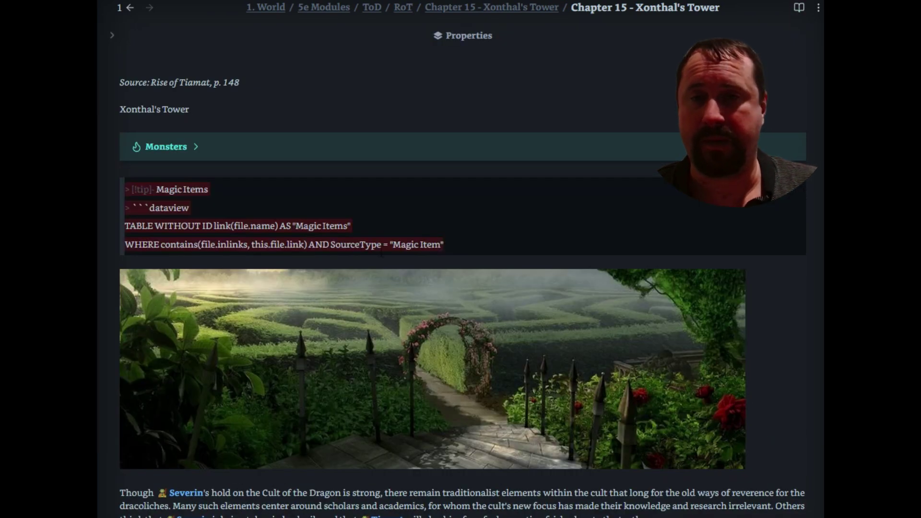
pyautogui.click(483, 246)
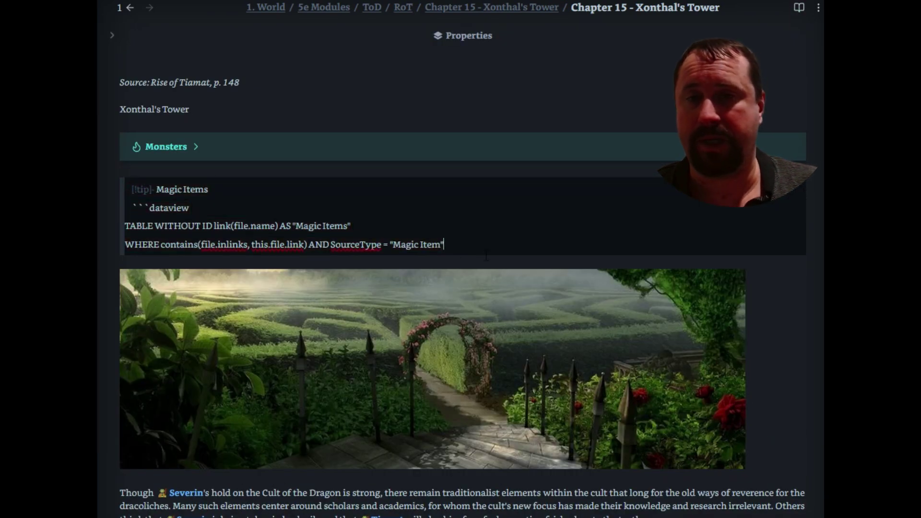
pyautogui.moveTo(483, 247); pyautogui.dragTo(126, 208)
pyautogui.click(492, 219)
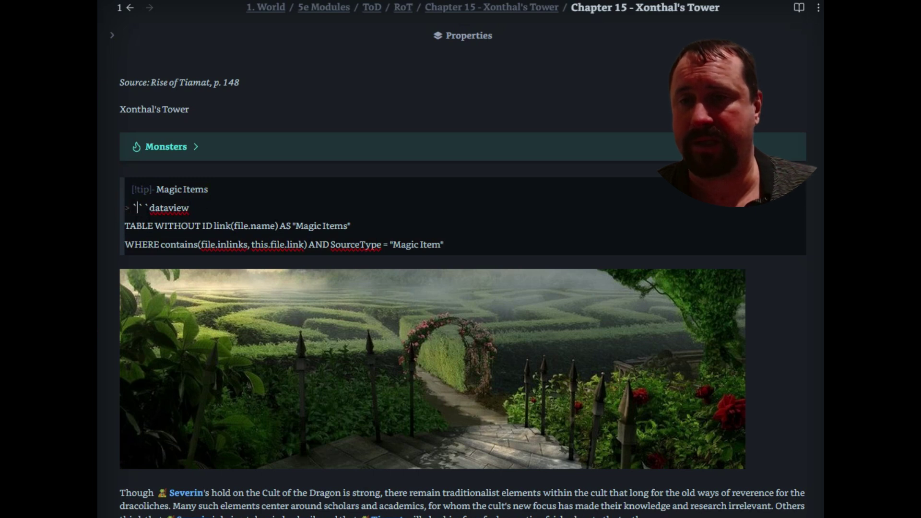
pyautogui.press('End')
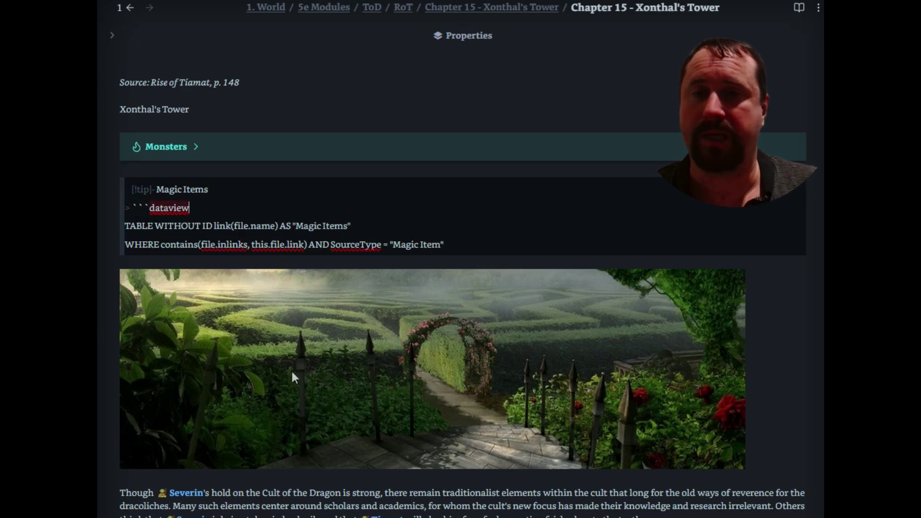
pyautogui.press('Down')
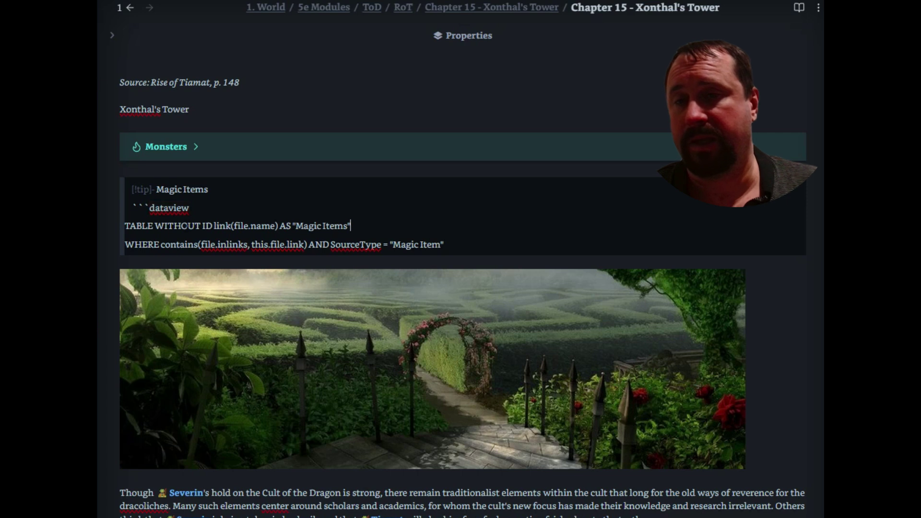
# Highlight the TABLE WITHOUT ID line and the WHERE condition of the Magic Items query to examine each part
pyautogui.moveTo(353, 227); pyautogui.dragTo(217, 227)
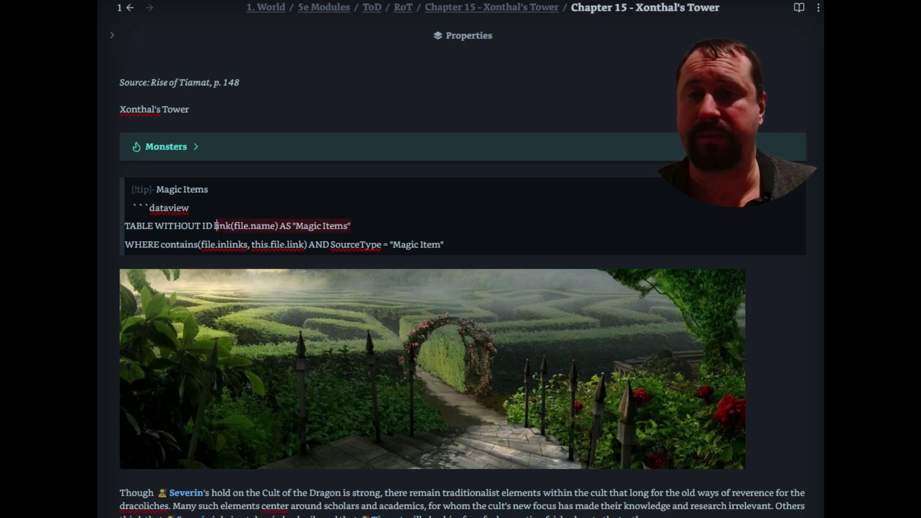
pyautogui.press('Home')
pyautogui.hotkey('ctrl', 'shift', 'Right')
pyautogui.hotkey('ctrl', 'shift', 'Right')
pyautogui.hotkey('ctrl', 'shift', 'Right')
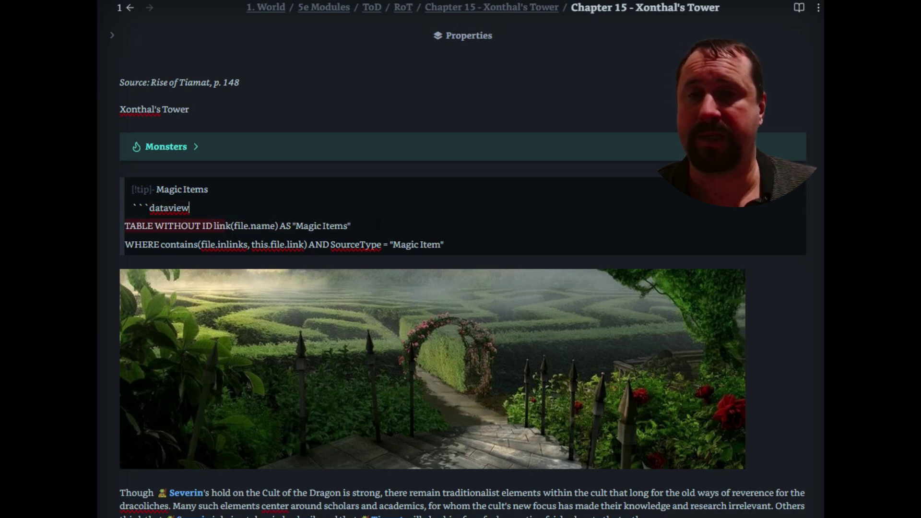
pyautogui.moveTo(485, 243); pyautogui.dragTo(115, 244)
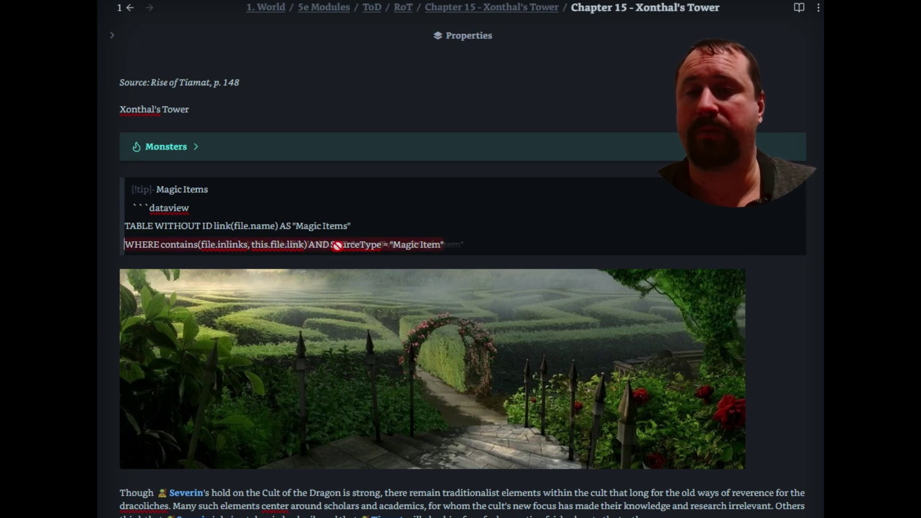
# Expand the Monsters callout, reveal its dataview source, and highlight the SourceType value "Bestiary" in the query
pyautogui.click(191, 146)
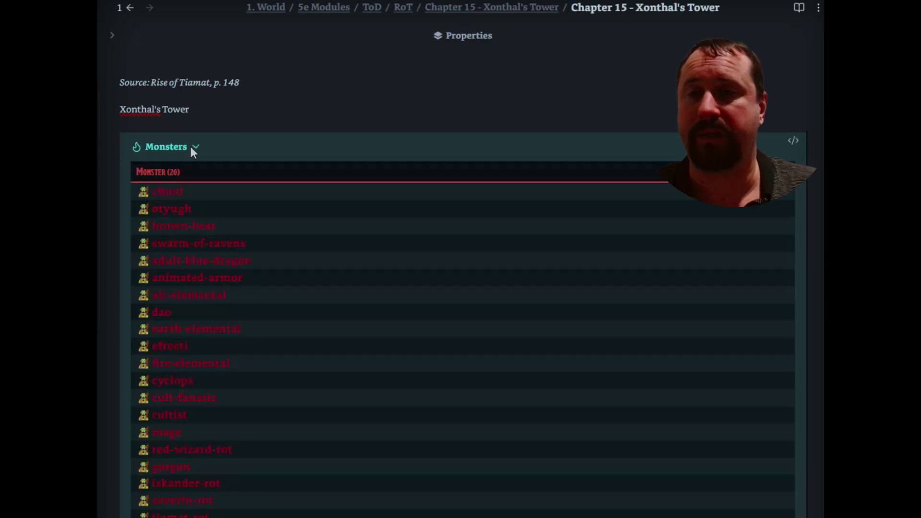
pyautogui.click(793, 140)
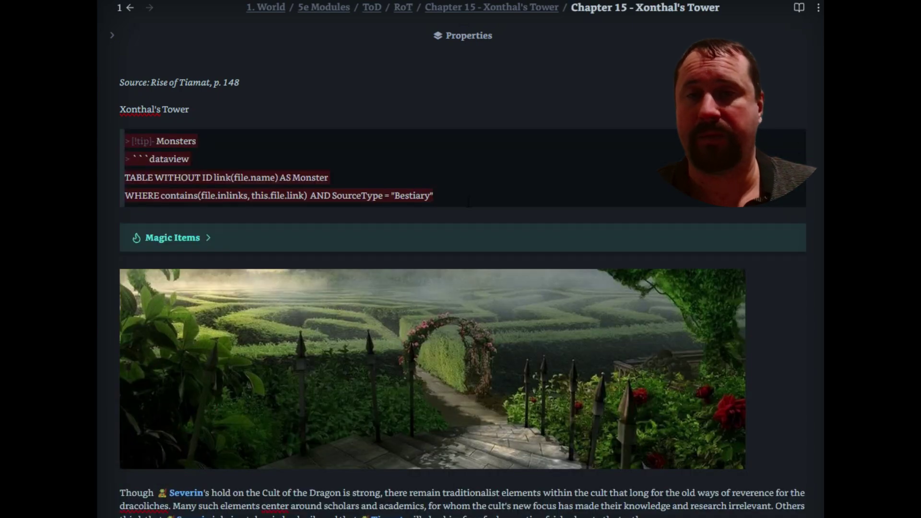
pyautogui.click(432, 208)
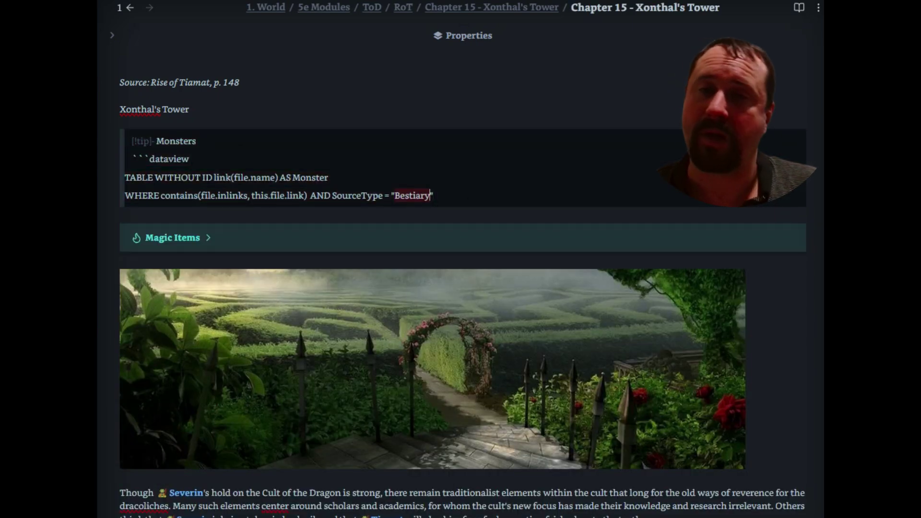
# Leave the Monsters callout's Dataview query so it renders, and collapse the callout
pyautogui.press('Down')
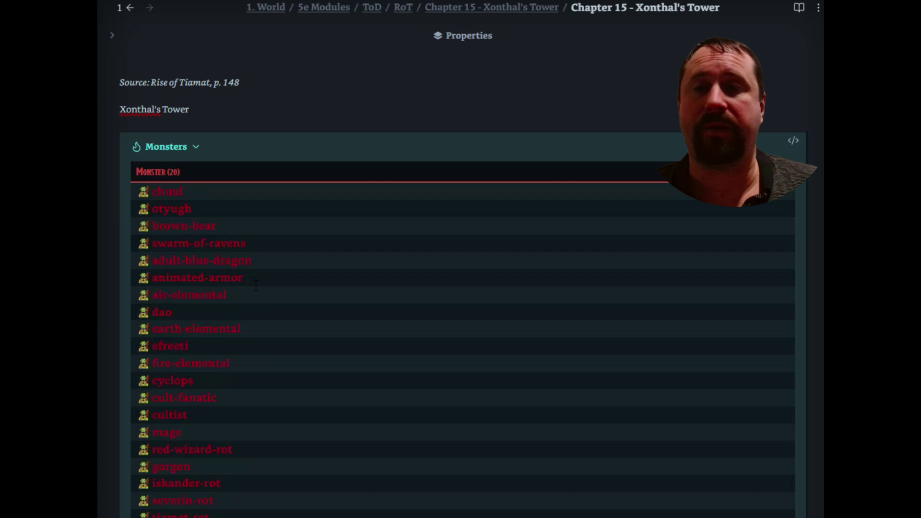
pyautogui.click(202, 145)
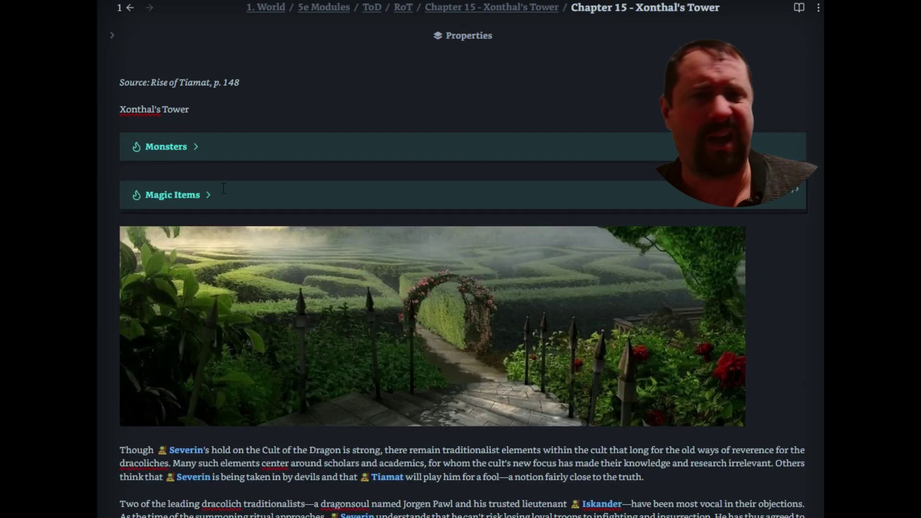
# Add blank lines between the hedge maze image and the first paragraph, expand the Monsters callout, and place the cursor on the empty line
pyautogui.click(273, 439)
pyautogui.press('Return')
pyautogui.press('Return')
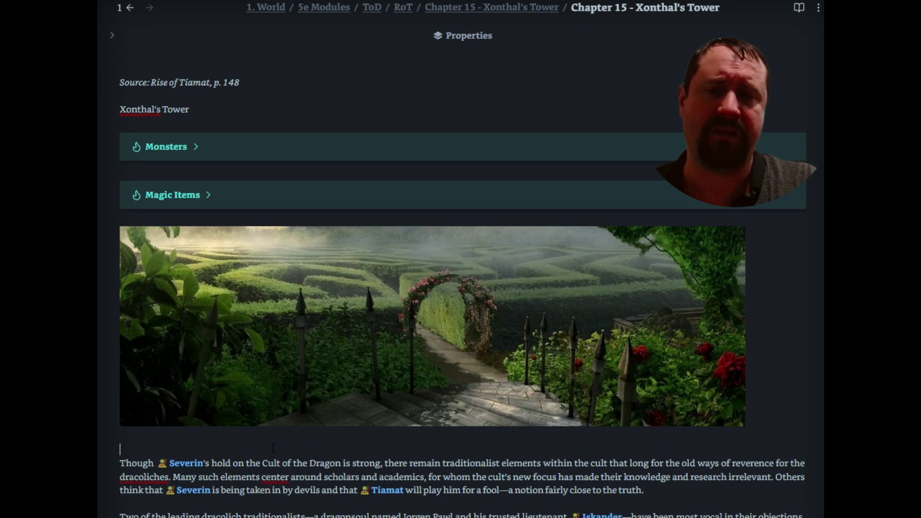
pyautogui.press('Up')
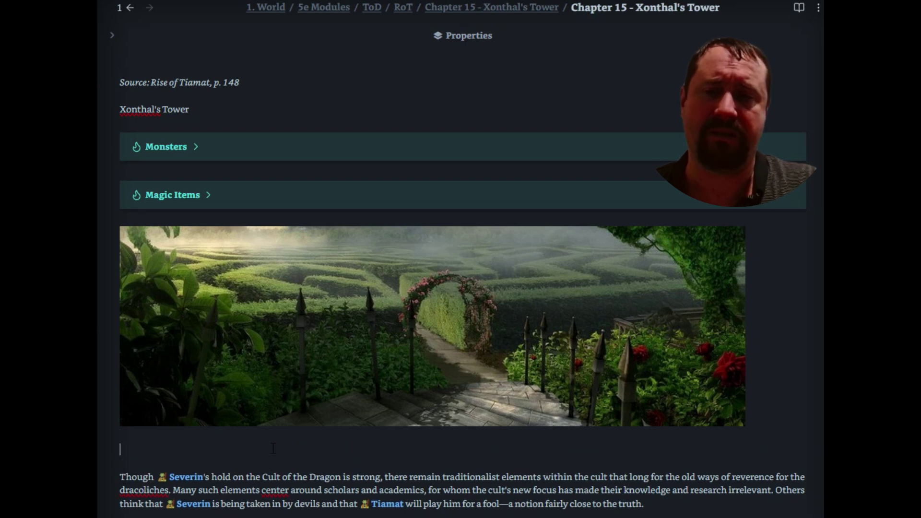
pyautogui.click(198, 144)
pyautogui.click(176, 451)
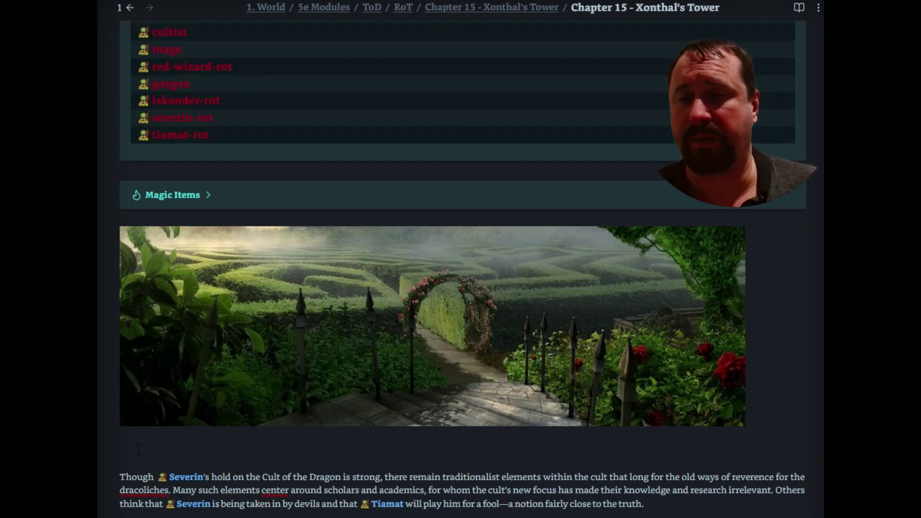
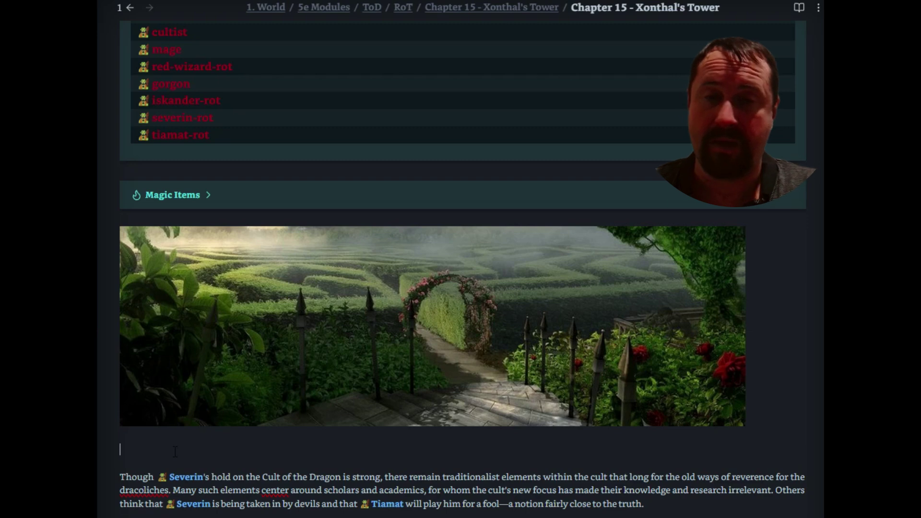
# Insert the "Dataview - Monster Notes" template on the blank line below the hedge maze image
pyautogui.hotkey('alt', 'e')
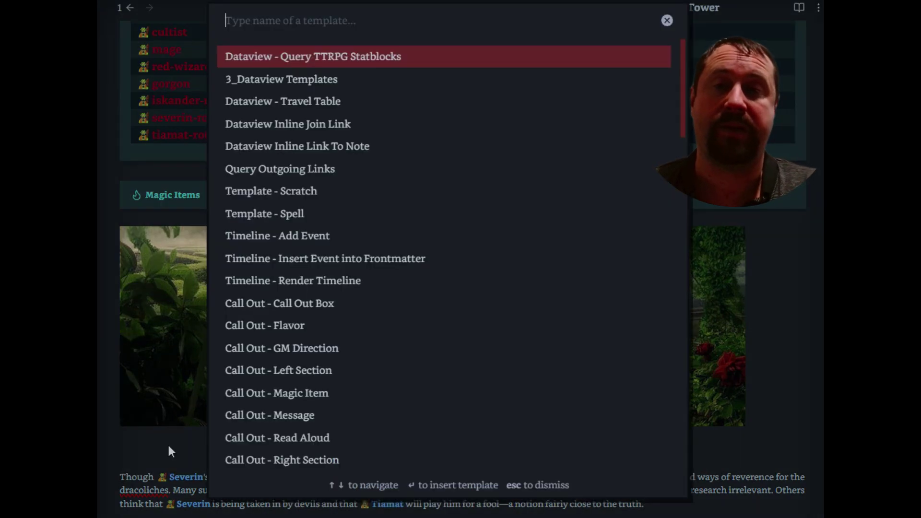
pyautogui.write('dataview')
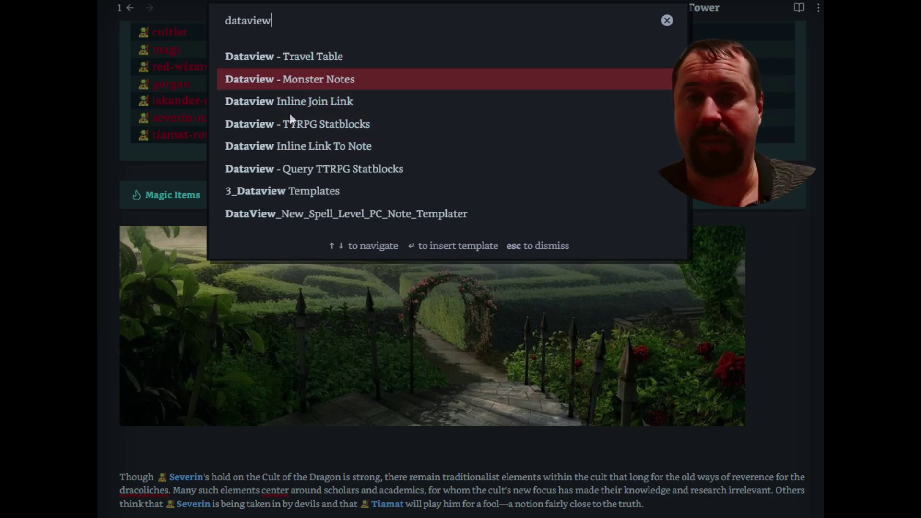
pyautogui.press('Return')
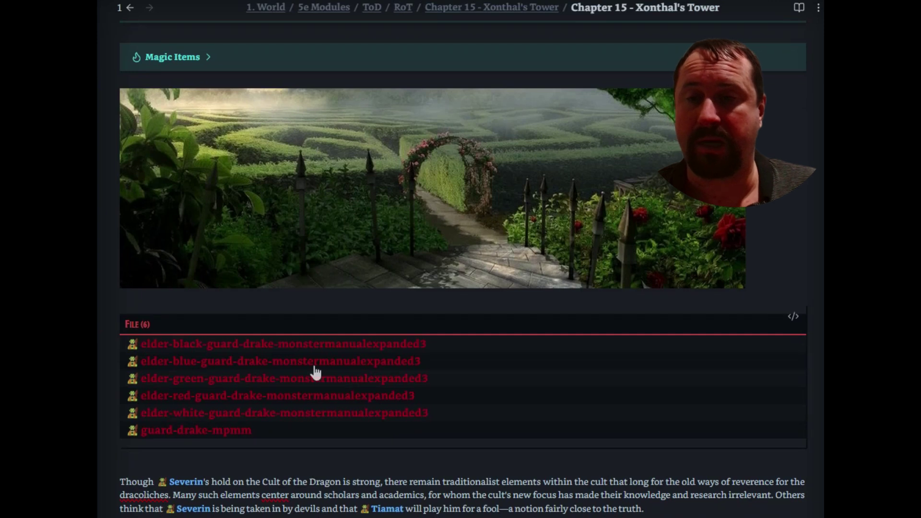
# Edit the inserted bestiary query to filter aliases with two WHERE conditions, "Orc" and "Goblin", and render it
pyautogui.click(793, 316)
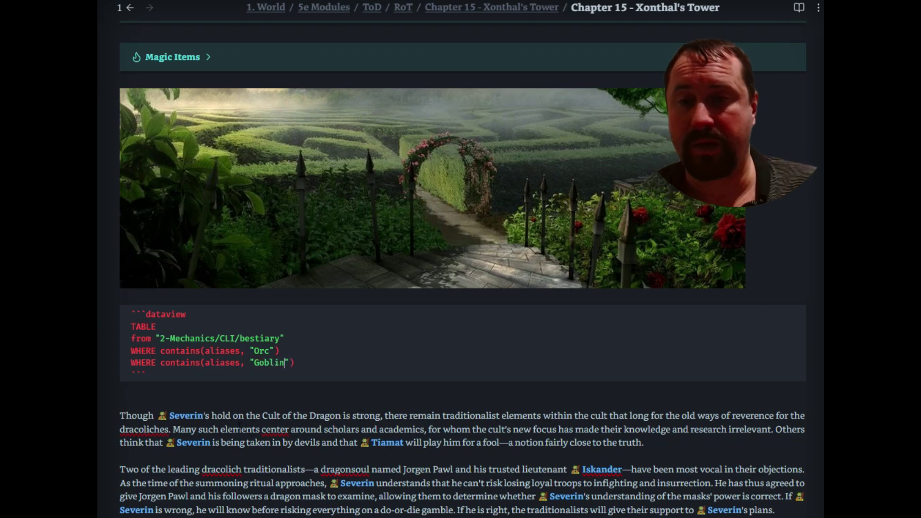
pyautogui.click(230, 415)
pyautogui.scroll(-3, 230, 416)
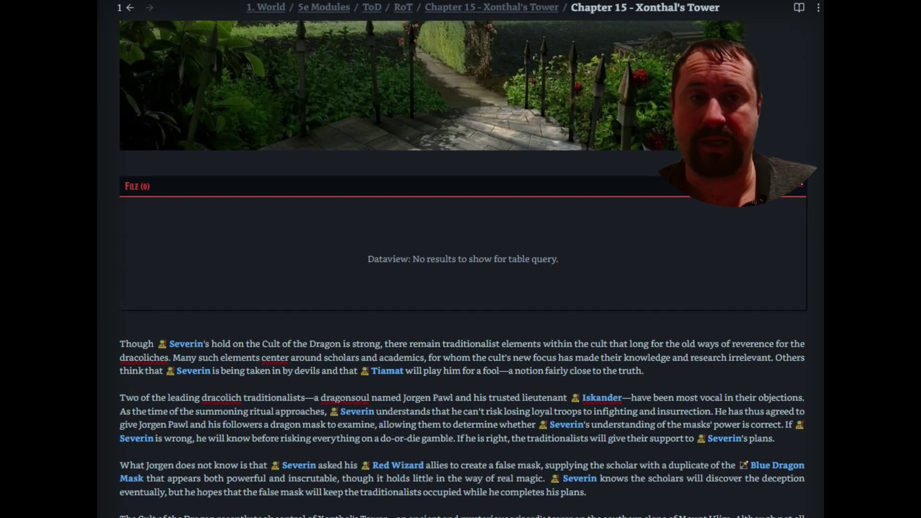
# Reduce the bestiary query to a single WHERE condition matching aliases that contain "orc", and render it
pyautogui.click(472, 247)
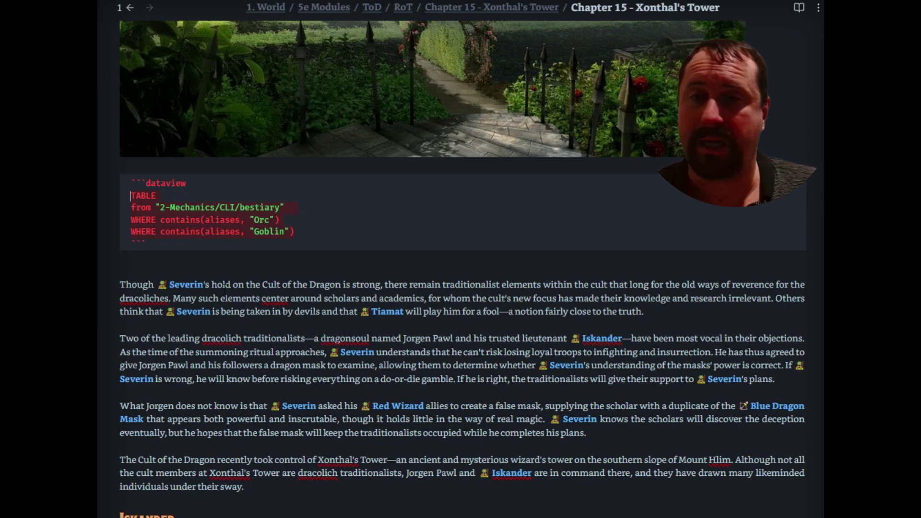
pyautogui.doubleClick(261, 220)
pyautogui.write('orc')
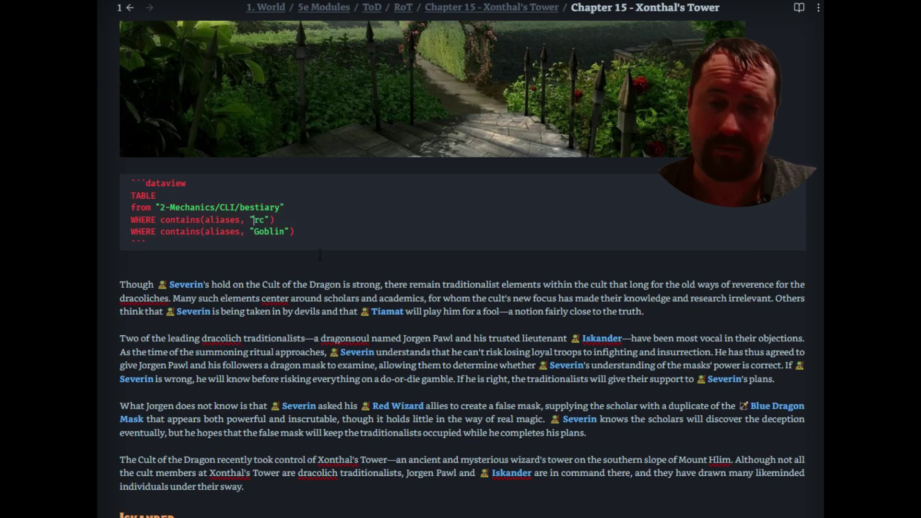
pyautogui.press('BackSpace')
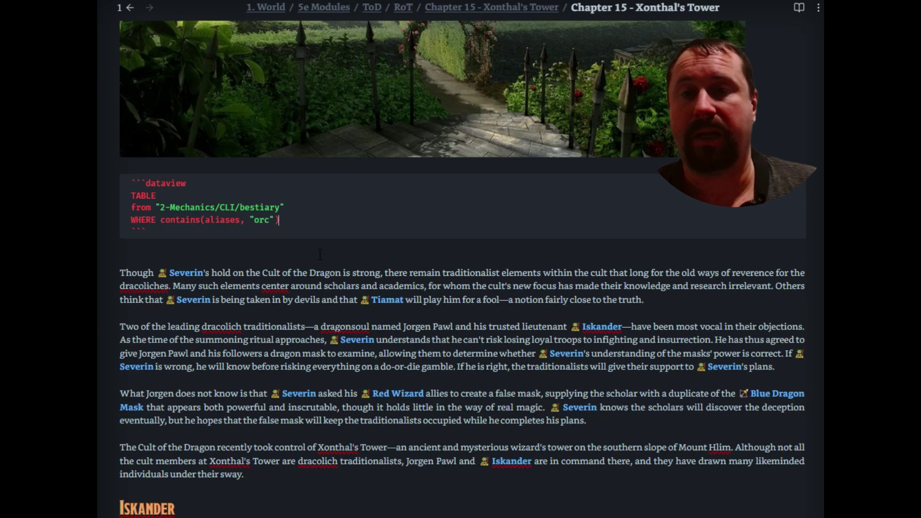
pyautogui.click(344, 273)
# Look through the monster notes listed by the orc query and preview the force-of-earth-whereevillies note
pyautogui.scroll(10, 504, 238)
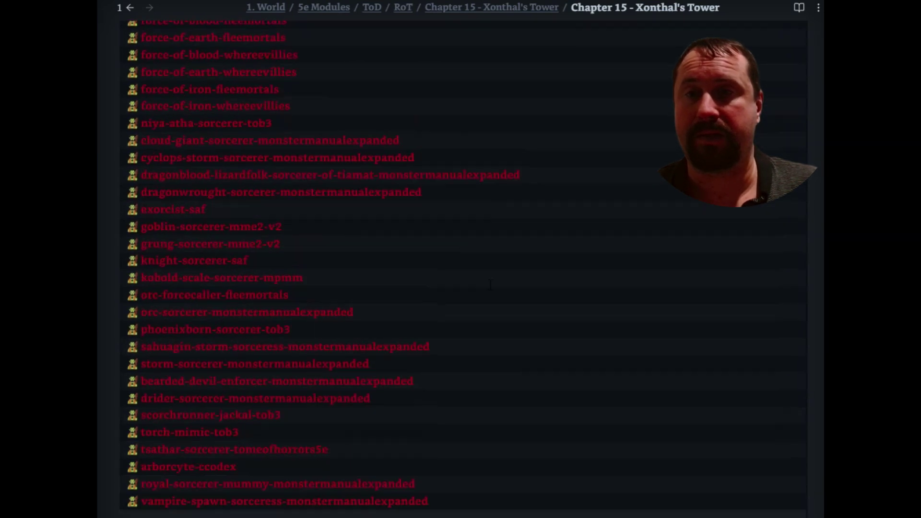
pyautogui.scroll(-2, 473, 277)
pyautogui.scroll(1, 473, 277)
pyautogui.moveTo(404, 212)
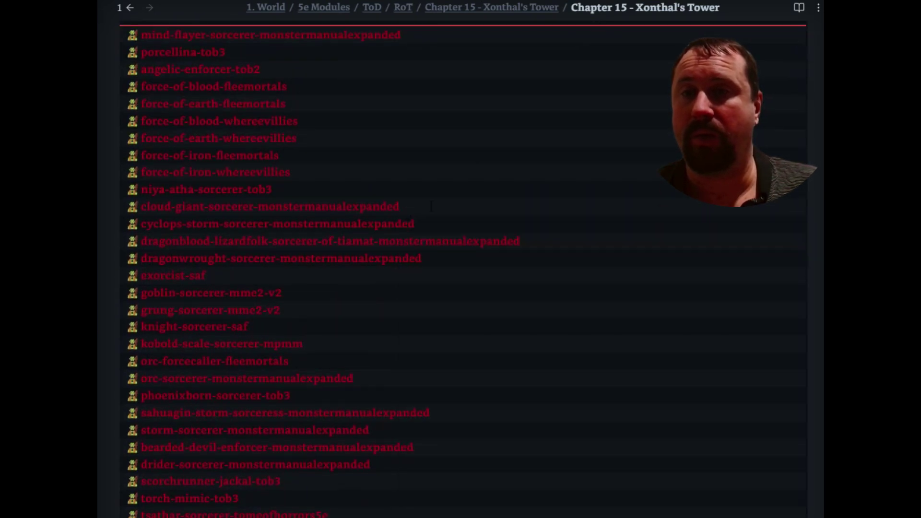
pyautogui.moveTo(222, 138)
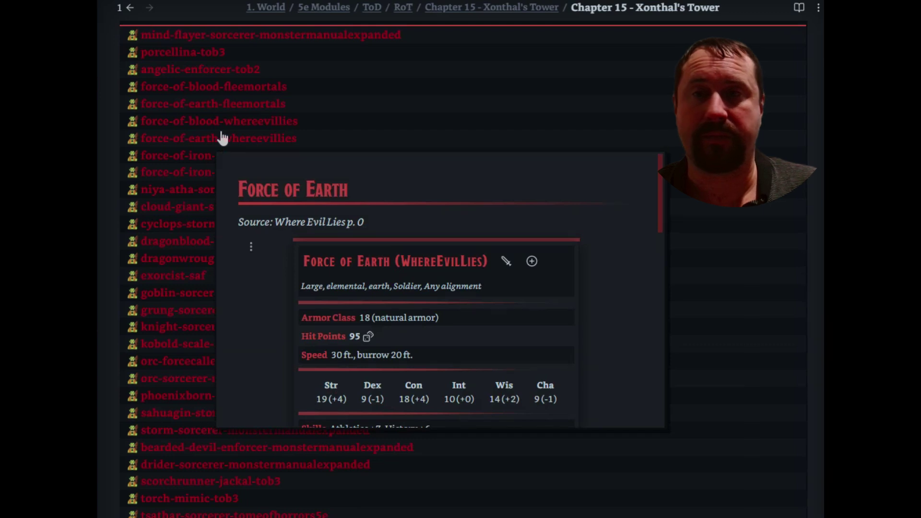
pyautogui.moveTo(156, 131)
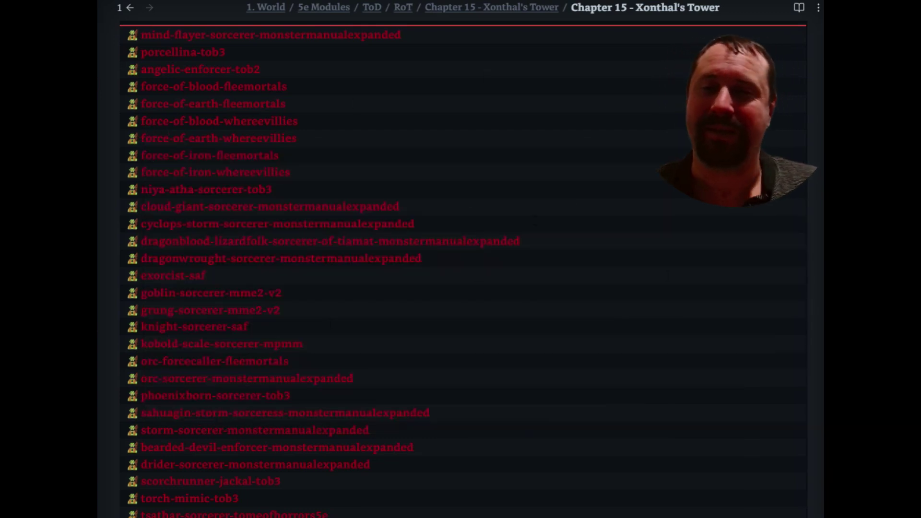
pyautogui.scroll(3, 485, 73)
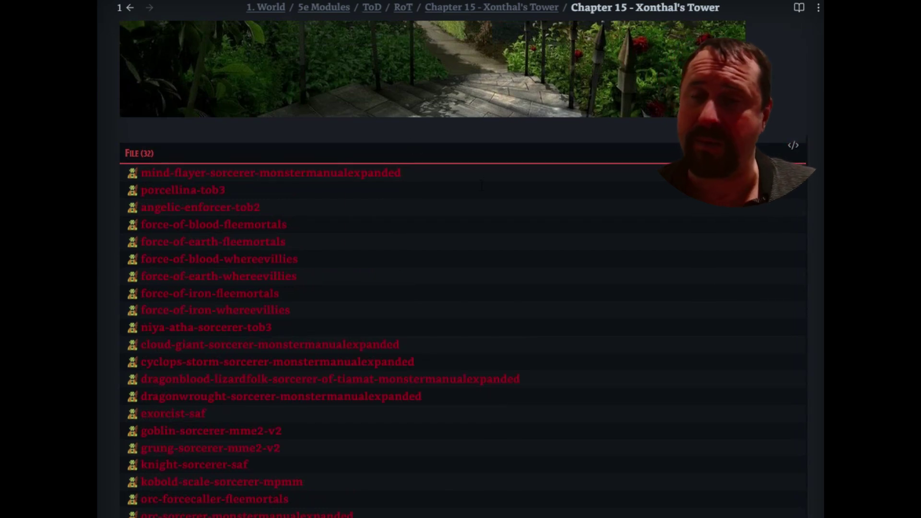
# Change the query's alias filter to "goblin" and look through its list in reading view
pyautogui.click(795, 147)
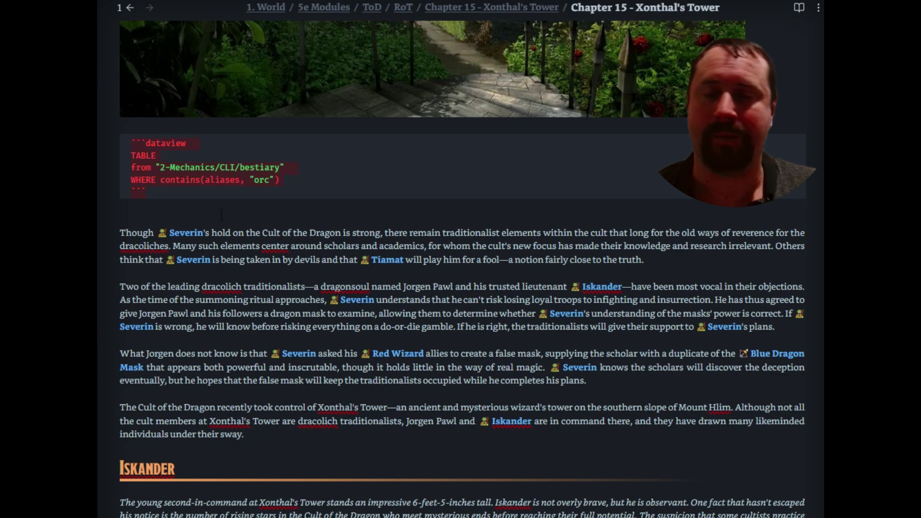
pyautogui.click(269, 182)
pyautogui.write('gobli')
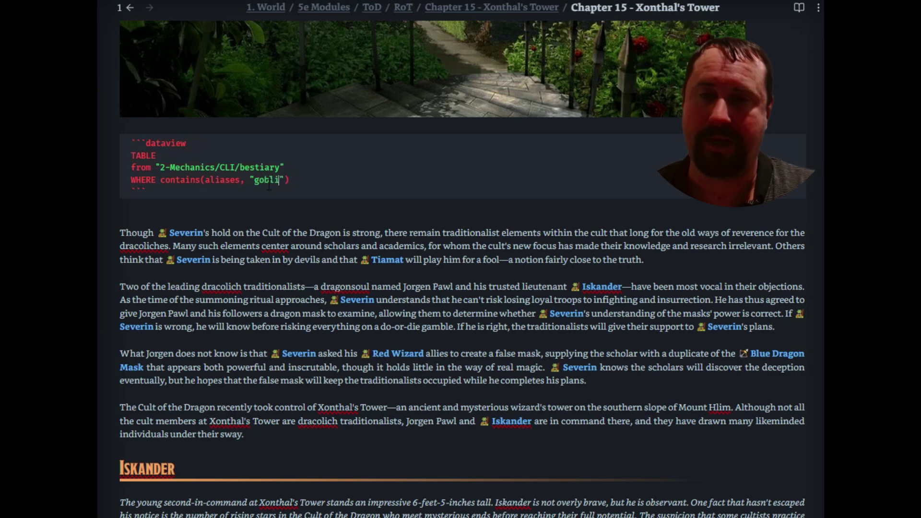
pyautogui.write('n')
pyautogui.hotkey('ctrl', 'e')
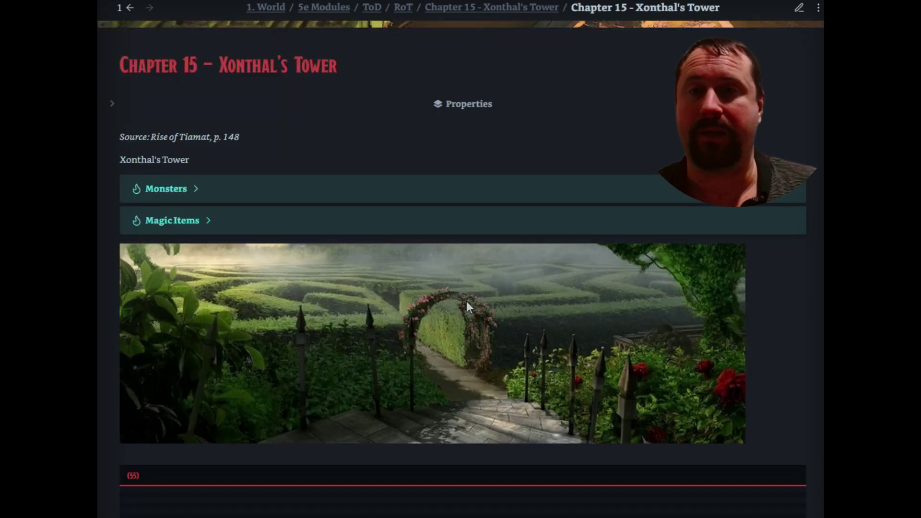
pyautogui.scroll(-9, 361, 346)
pyautogui.scroll(-8, 314, 197)
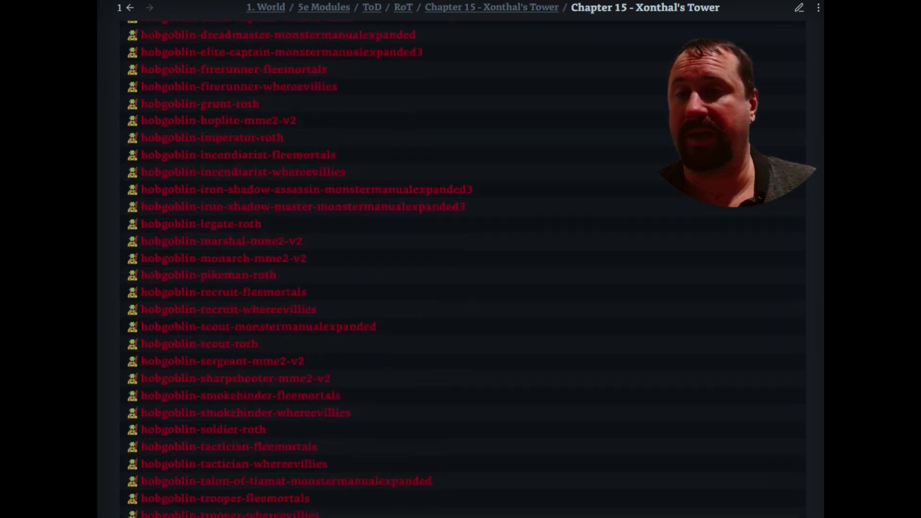
# Return the note to editing mode and delete the Dataview query block and spare line below the hedge maze image
pyautogui.click(805, 9)
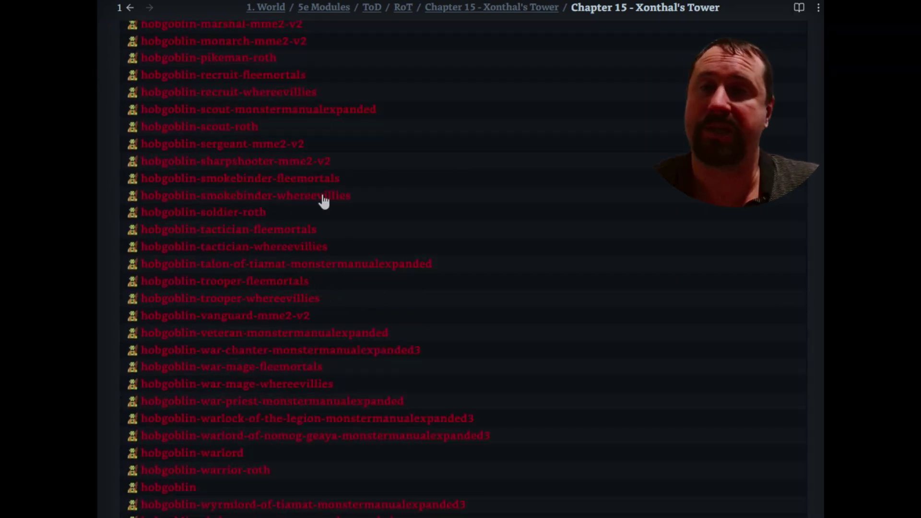
pyautogui.scroll(8, 323, 199)
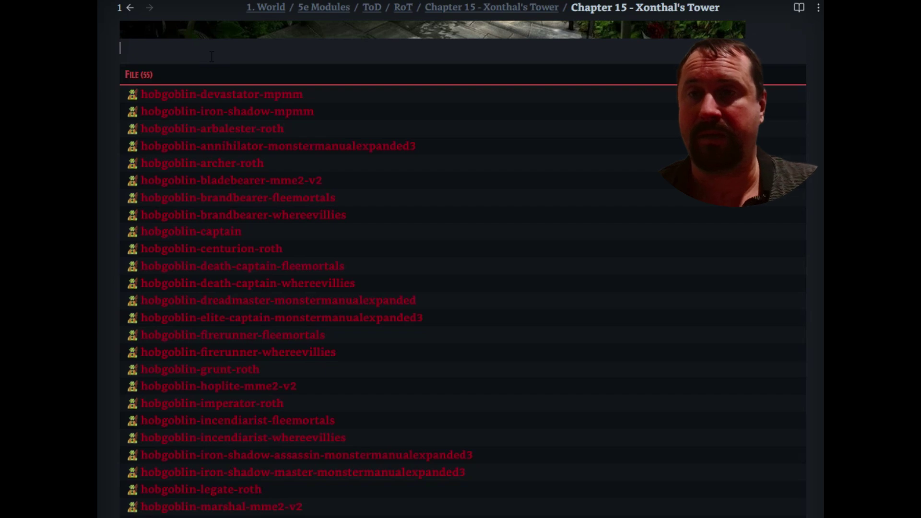
pyautogui.hotkey('shift', 'Down')
pyautogui.press('Delete')
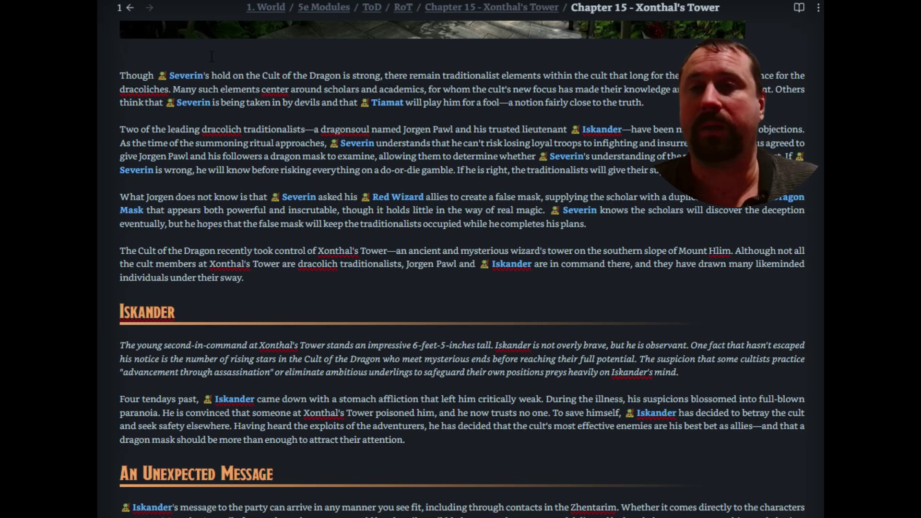
pyautogui.press('Delete')
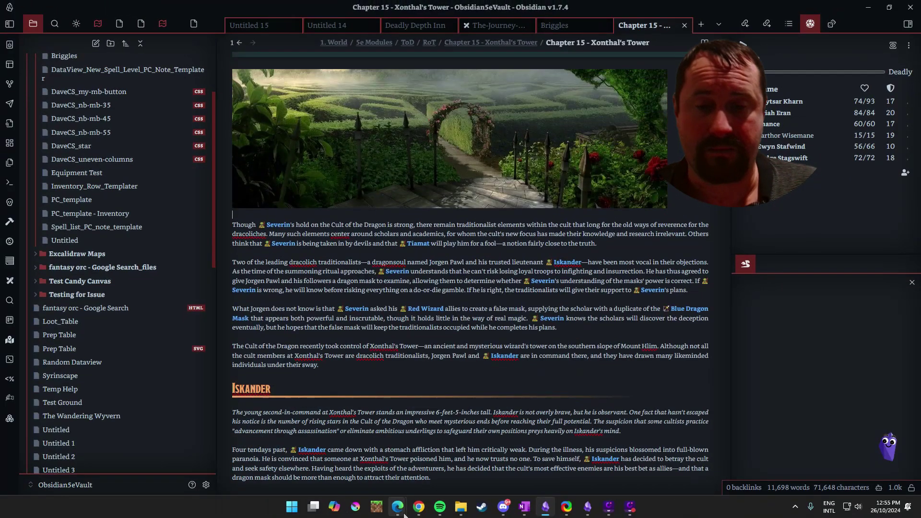
# Switch to the Chrome window showing the Obsidian TTRPG Tutorials site and view its welcome page
pyautogui.moveTo(419, 506)
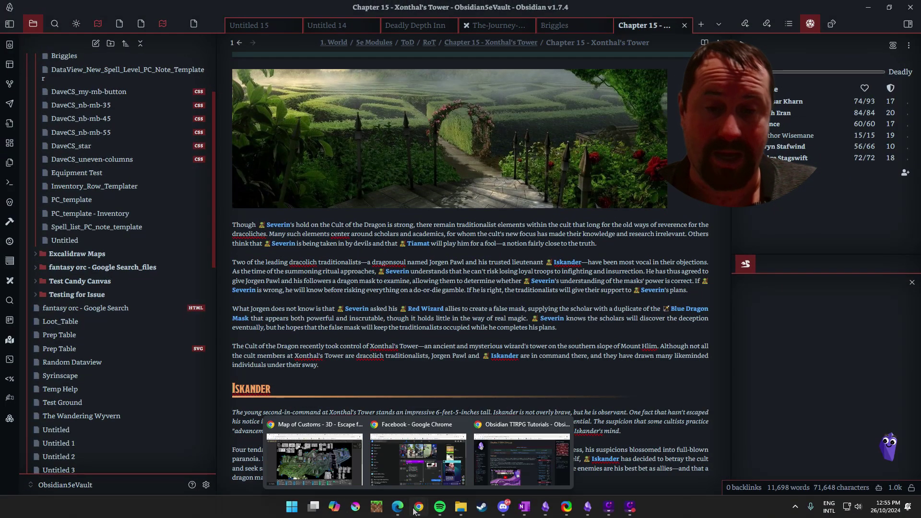
pyautogui.click(529, 464)
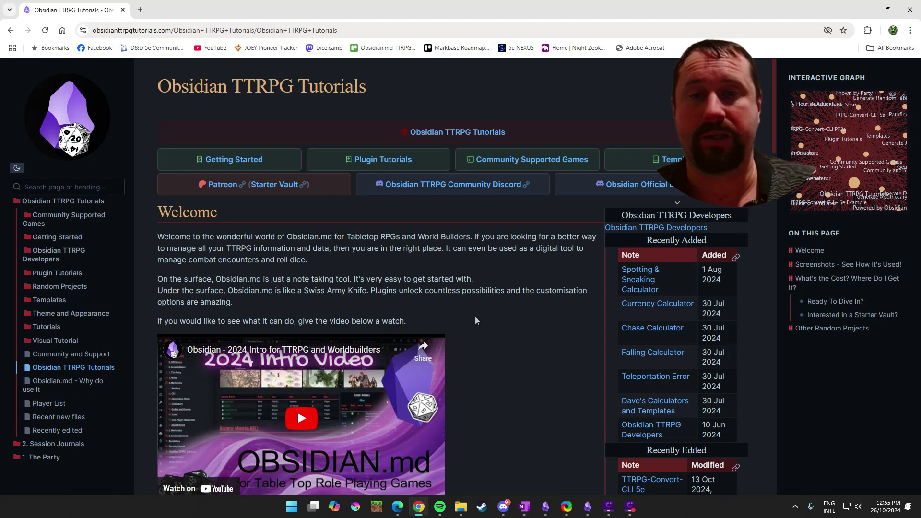
pyautogui.click(174, 31)
pyautogui.click(323, 277)
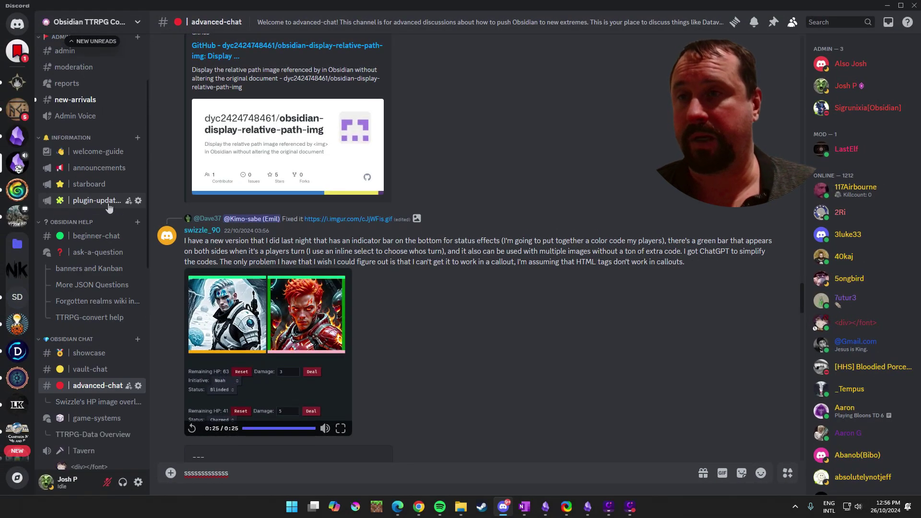
# Browse the channel list of the Obsidian TTRPG community's Discord server, open vault-chat, and switch to beginner-chat
pyautogui.scroll(3, 109, 207)
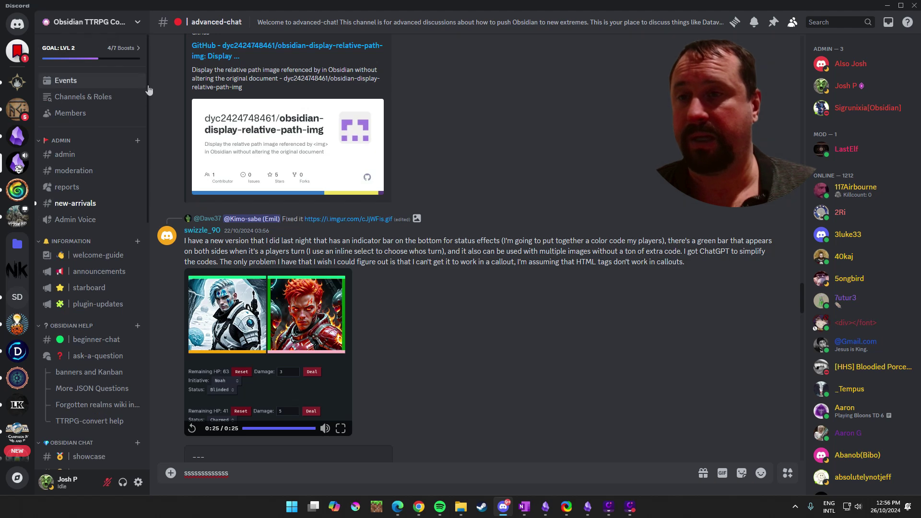
pyautogui.scroll(-2, 129, 106)
pyautogui.scroll(-3, 94, 120)
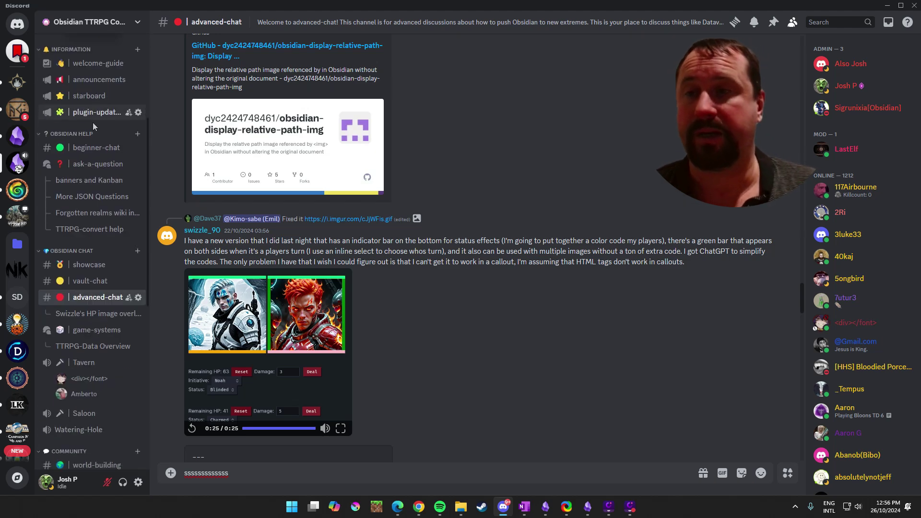
pyautogui.scroll(2, 130, 199)
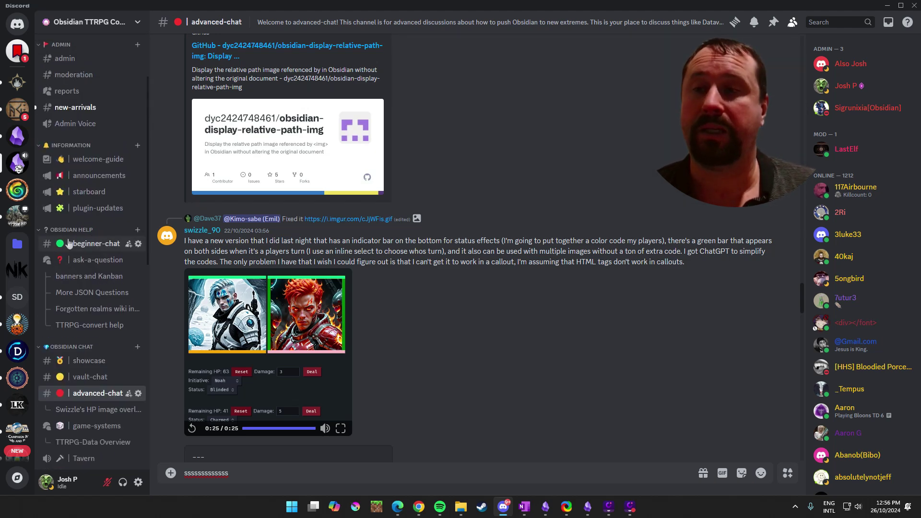
pyautogui.click(82, 377)
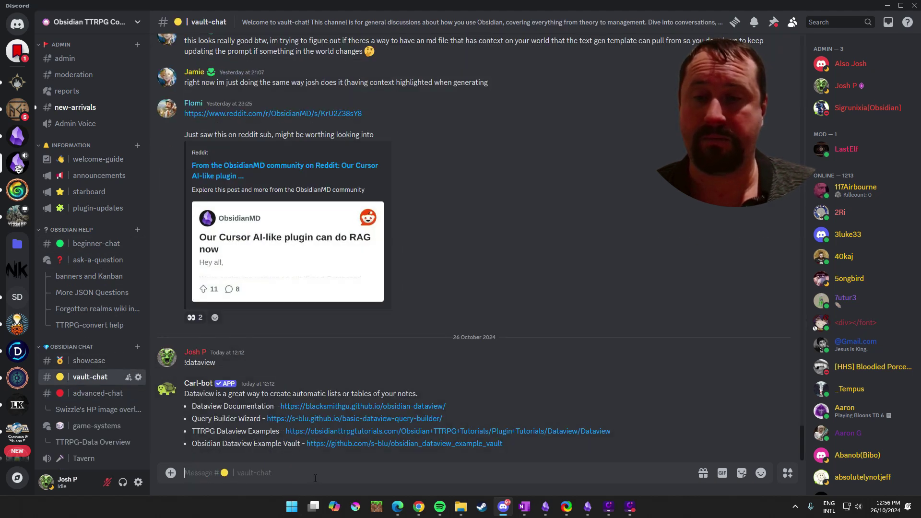
pyautogui.click(98, 243)
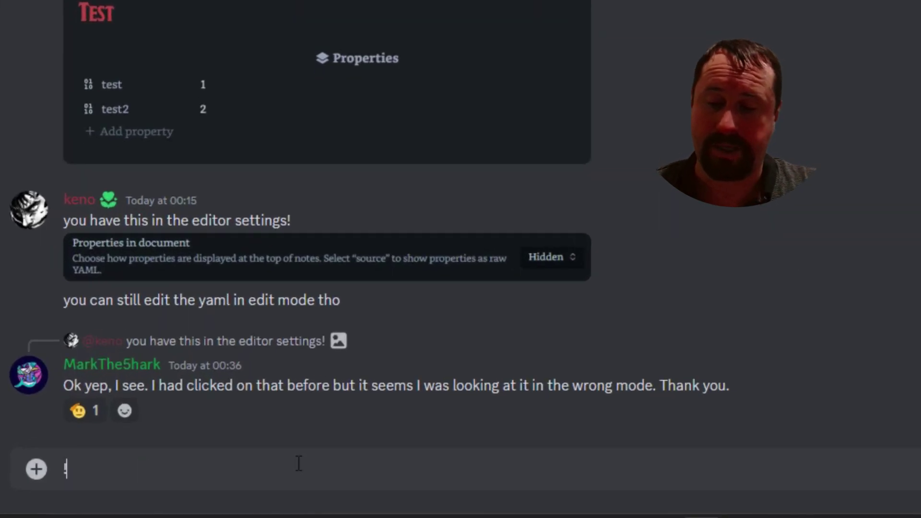
# Post the message "!dataview" in beginner-chat and highlight the bot's Dataview resource links, then the Query Builder Wizard entry
pyautogui.write('!dataview')
pyautogui.press('Return')
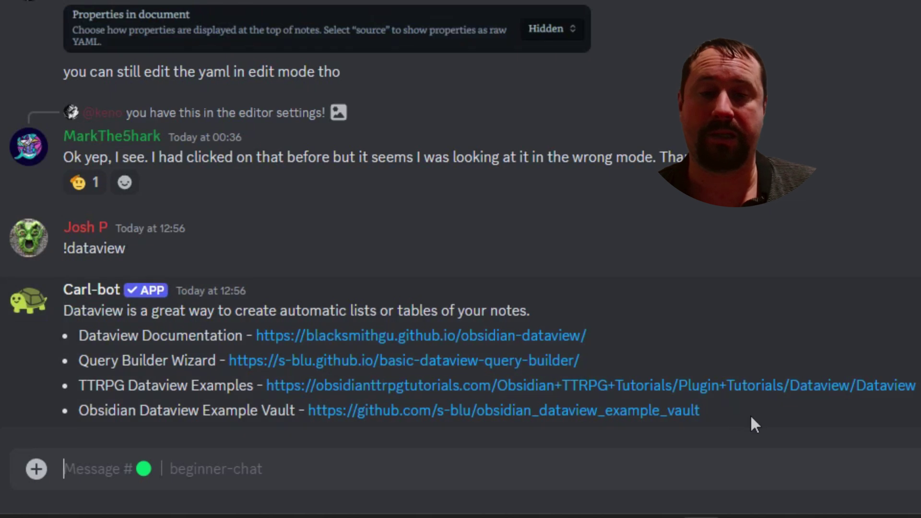
pyautogui.moveTo(751, 416); pyautogui.dragTo(41, 311)
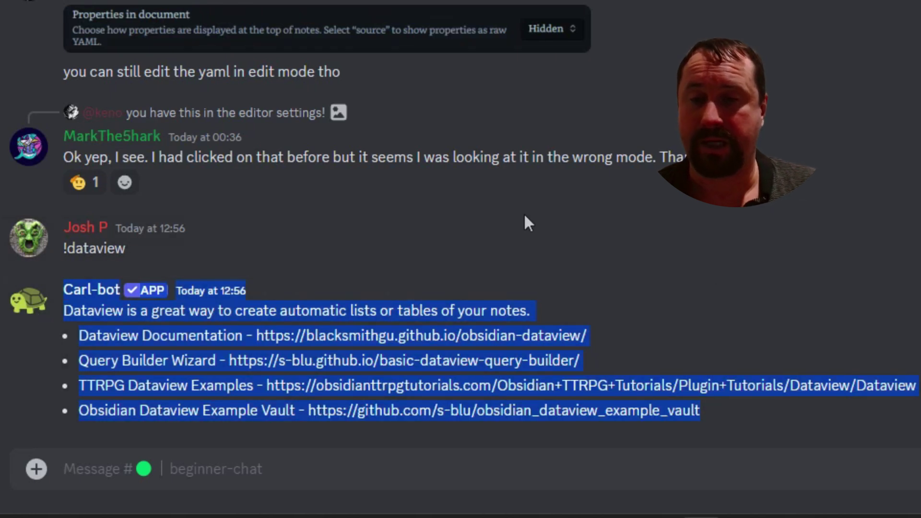
pyautogui.click(241, 401)
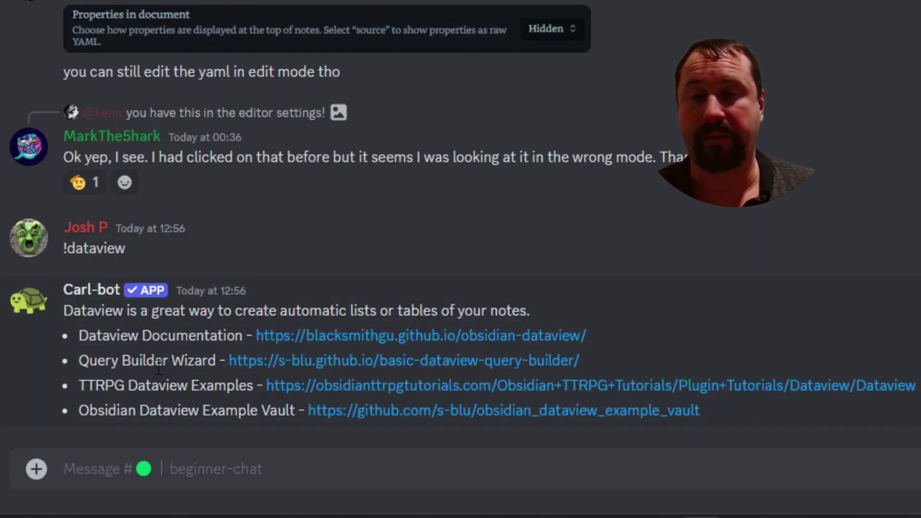
pyautogui.moveTo(77, 363); pyautogui.dragTo(221, 372)
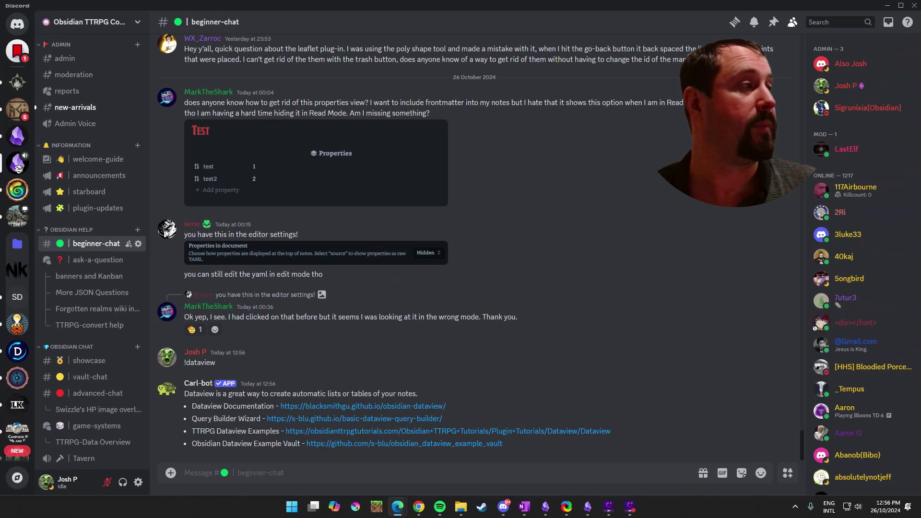
# Open the Query Builder Wizard link from the bot's reply, start the builder, and choose LIST as the query type
pyautogui.click(403, 361)
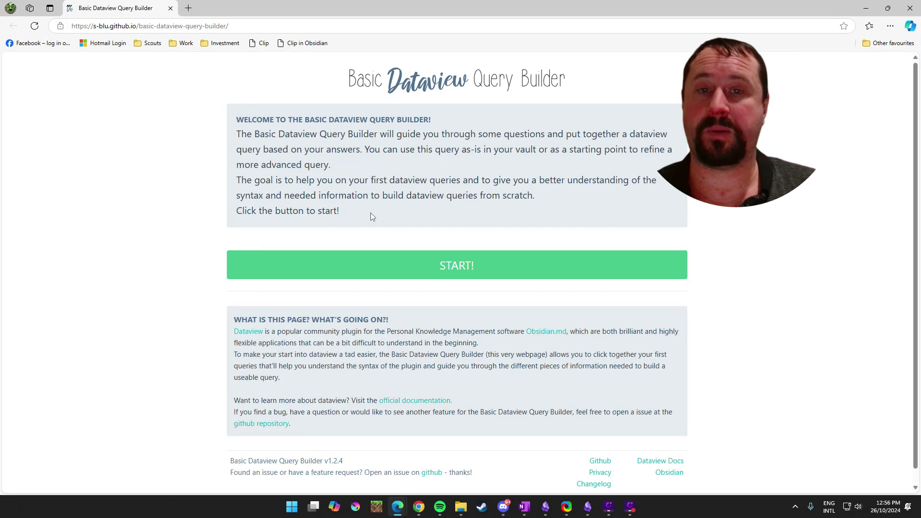
pyautogui.click(428, 259)
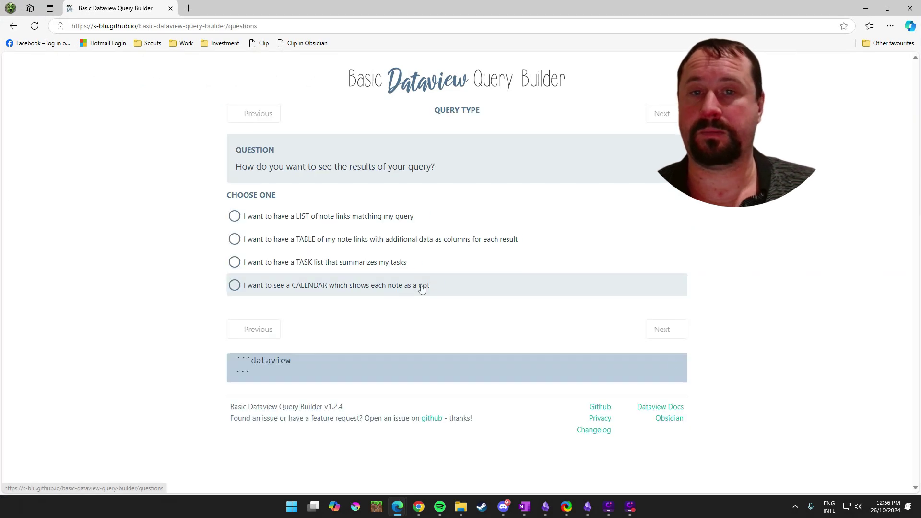
pyautogui.click(239, 218)
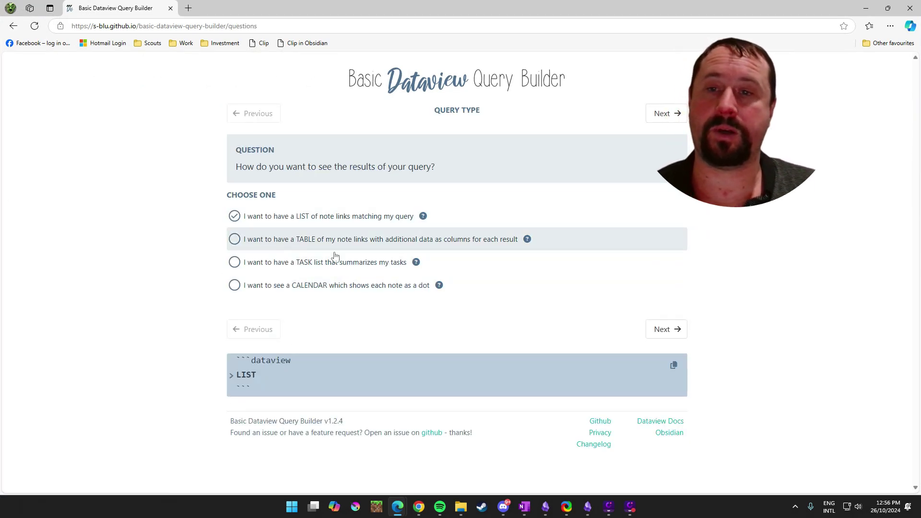
pyautogui.click(234, 240)
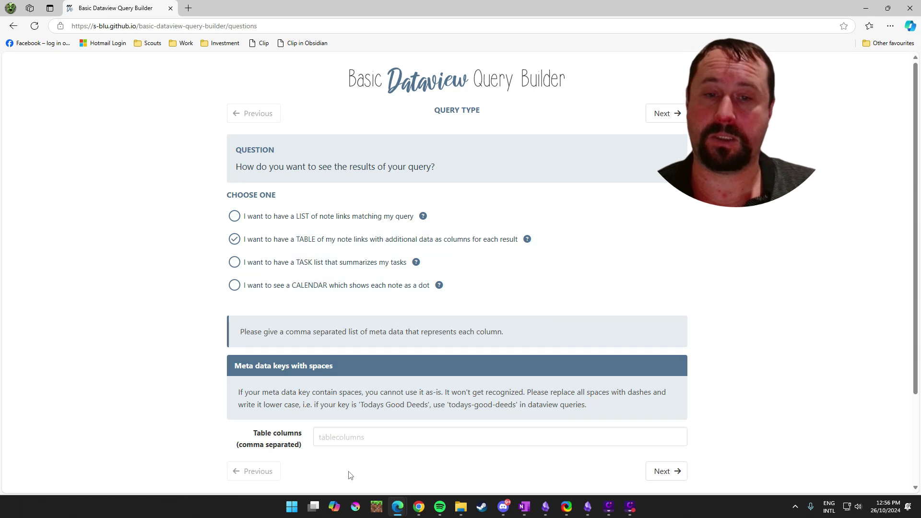
pyautogui.scroll(-2, 534, 413)
pyautogui.click(234, 120)
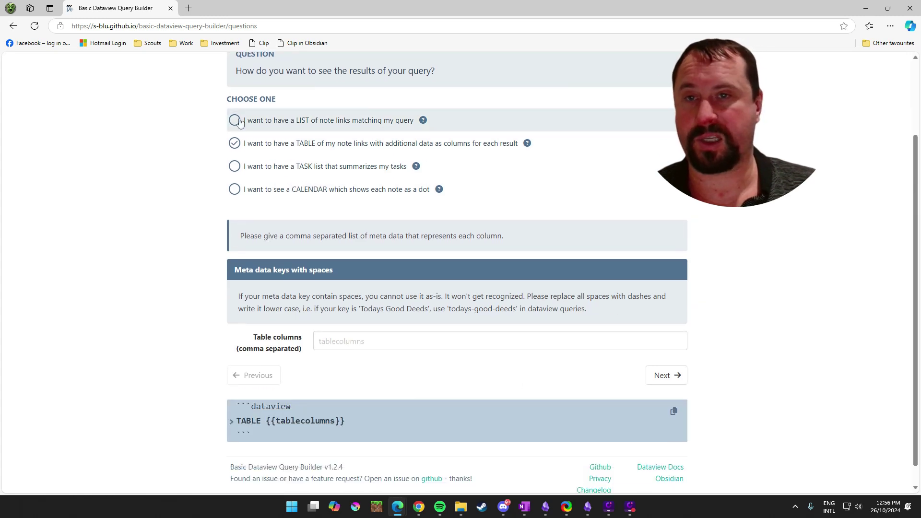
pyautogui.click(654, 329)
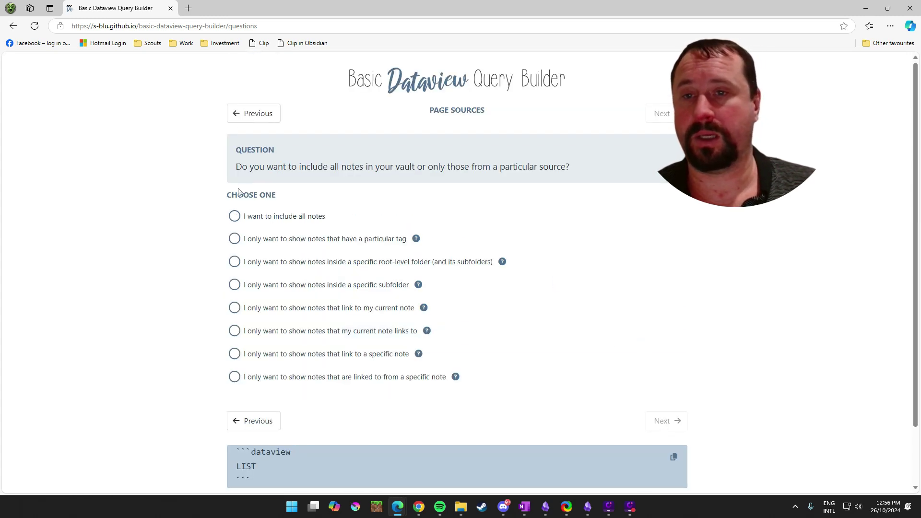
# Limit the query to notes with the tag npc and filter for notes where a particular field exists
pyautogui.click(238, 243)
pyautogui.click(356, 414)
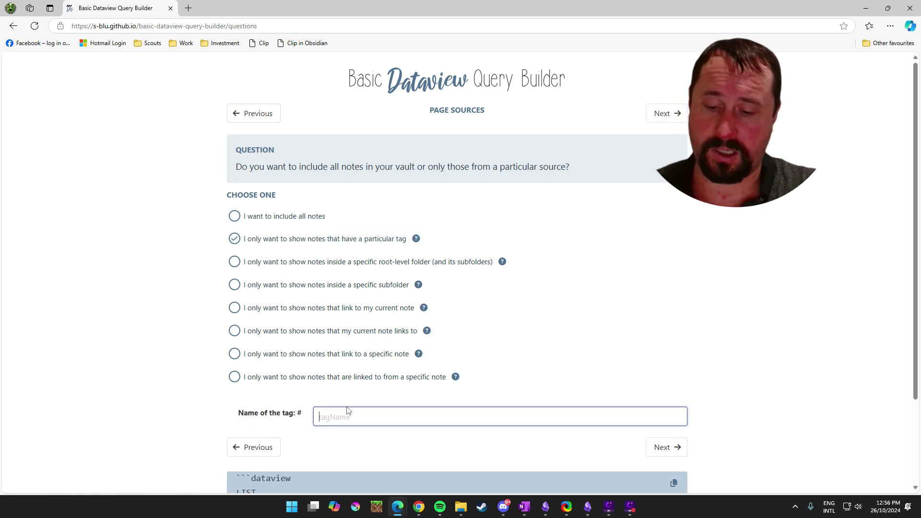
pyautogui.write('npc')
pyautogui.scroll(-3, 585, 397)
pyautogui.click(667, 349)
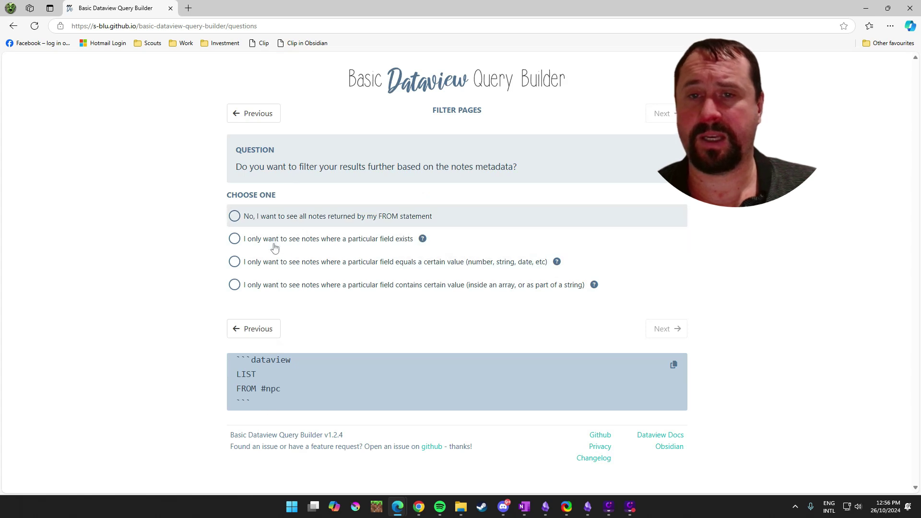
pyautogui.click(234, 239)
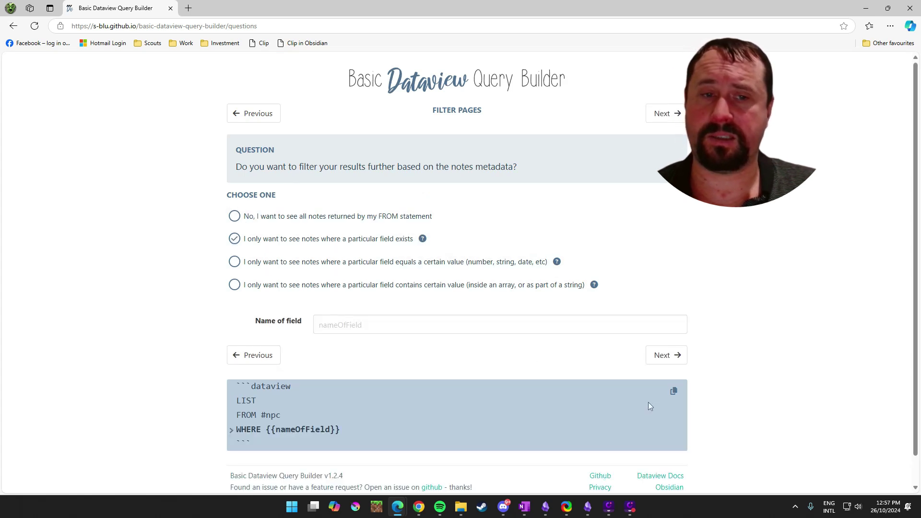
pyautogui.click(666, 354)
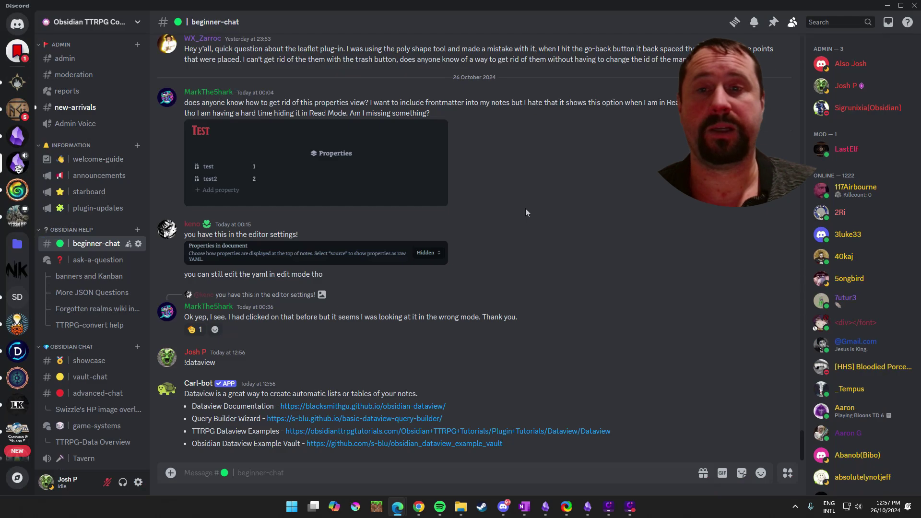
# Minimise the browser and Discord windows and return to the Chapter 15 - Xonthal's Tower note in Obsidian, below the introduction
pyautogui.click(866, 8)
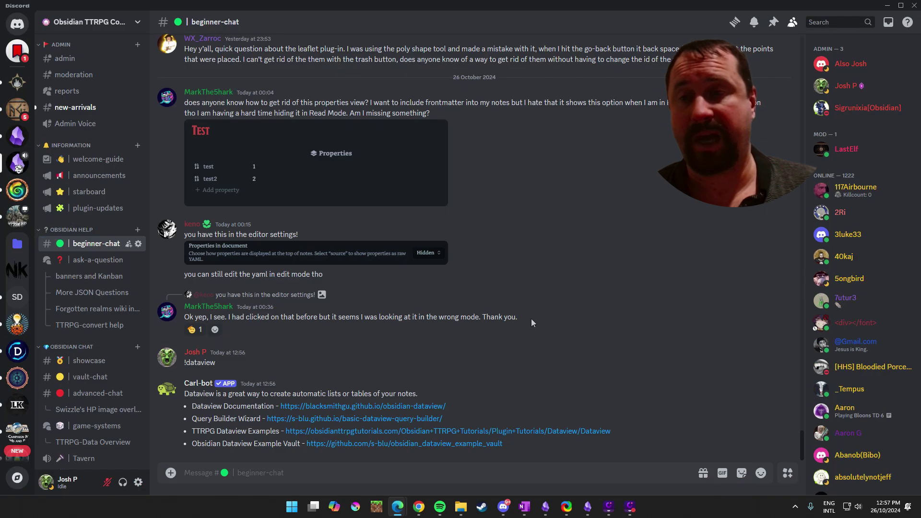
pyautogui.click(887, 5)
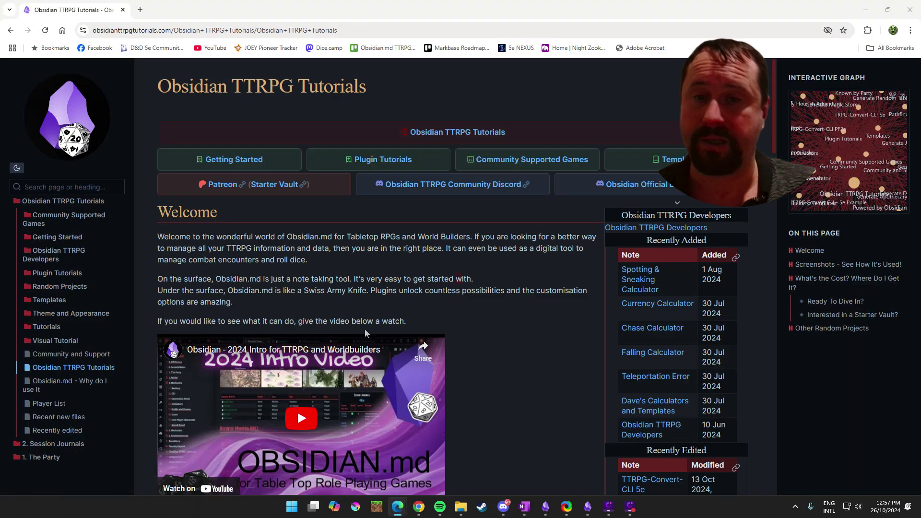
pyautogui.click(866, 9)
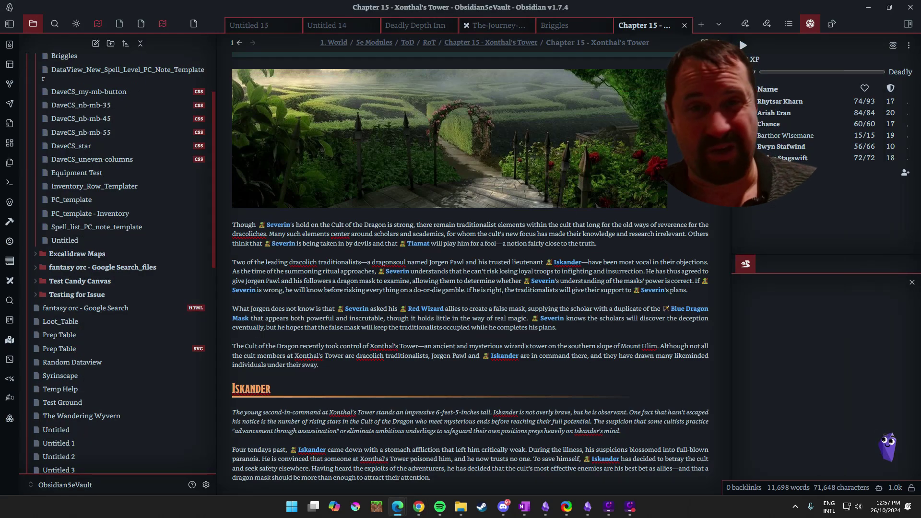
pyautogui.scroll(-2, 498, 303)
pyautogui.click(341, 277)
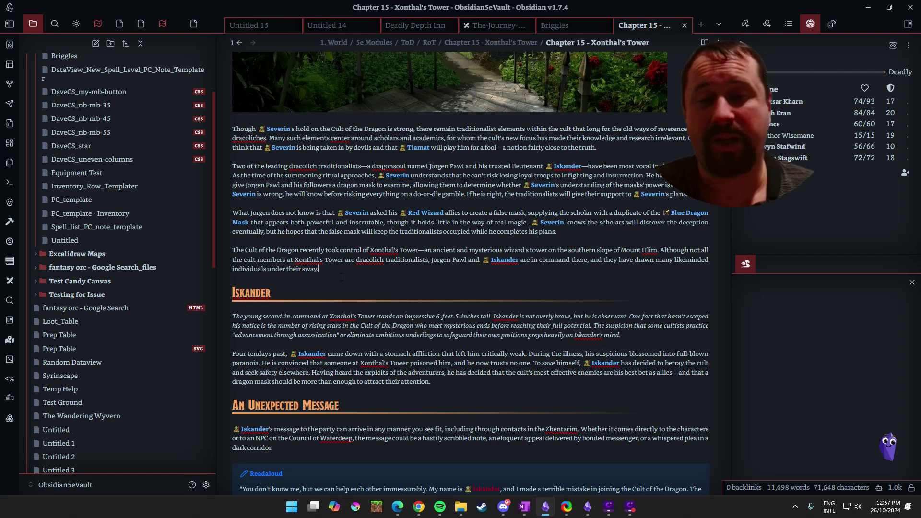
# Show the Discord beginner-chat again, return to the Xonthal's Tower note, and look through it down to The Maze
pyautogui.click(499, 513)
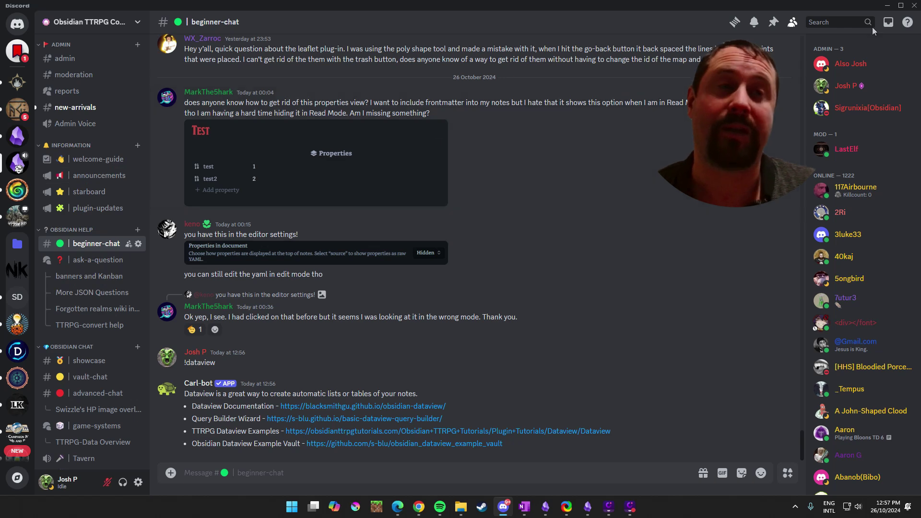
pyautogui.click(887, 6)
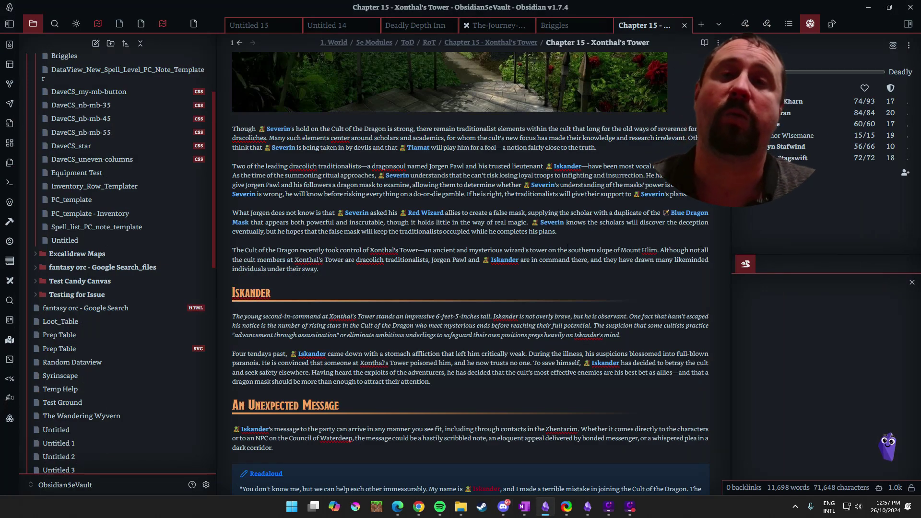
pyautogui.scroll(-4, 463, 272)
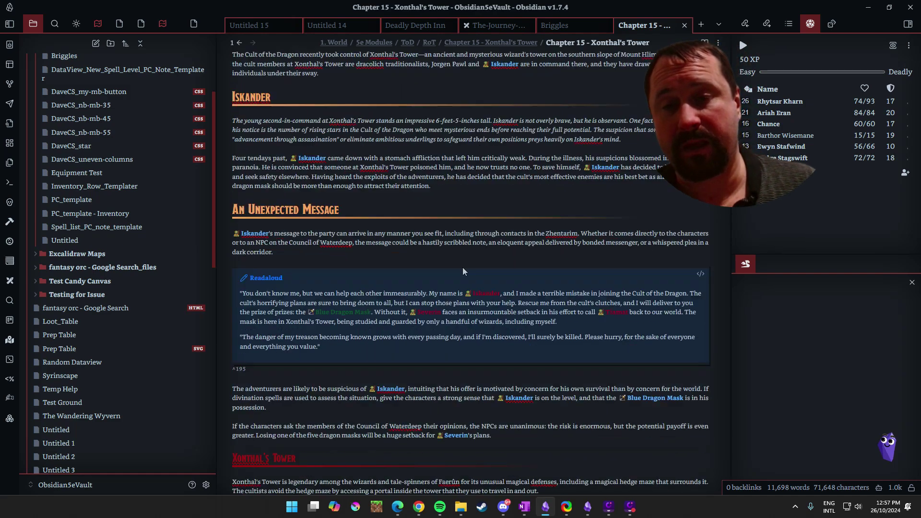
pyautogui.scroll(-8, 464, 272)
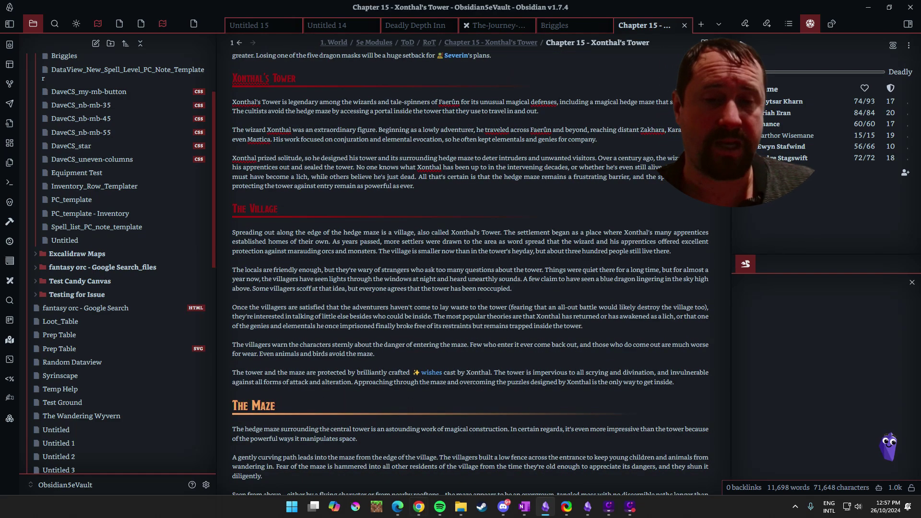
# Switch to the ObsidianPF2eVault window and examine the source of the Zombie Shambler encounter block in Head Shot the Rot
pyautogui.click(878, 480)
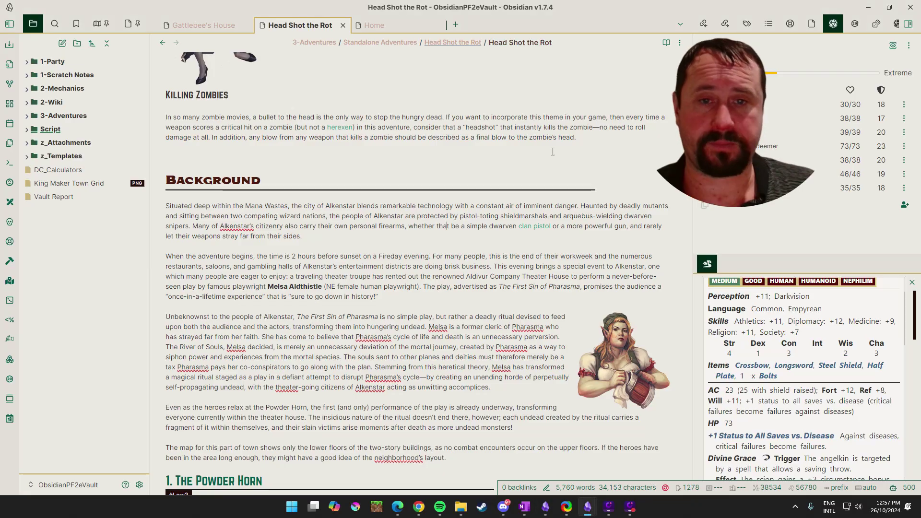
pyautogui.scroll(-8, 437, 298)
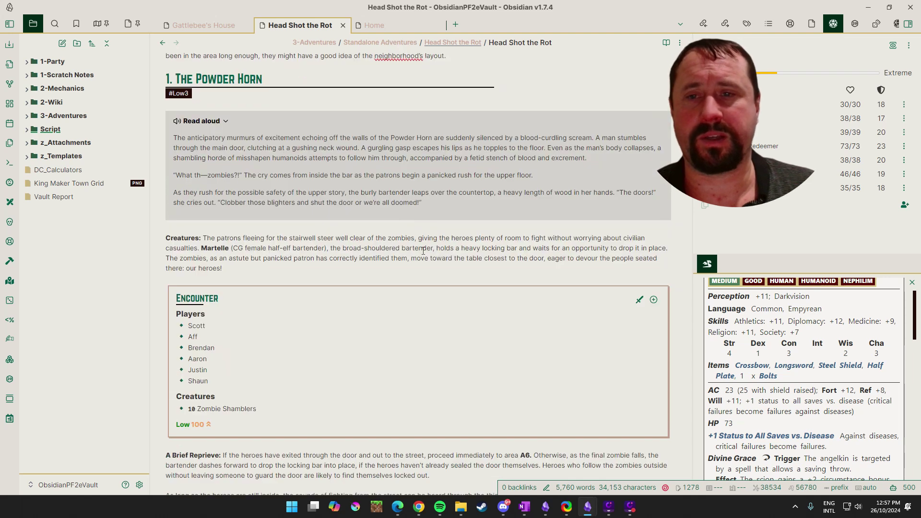
pyautogui.scroll(-3, 393, 201)
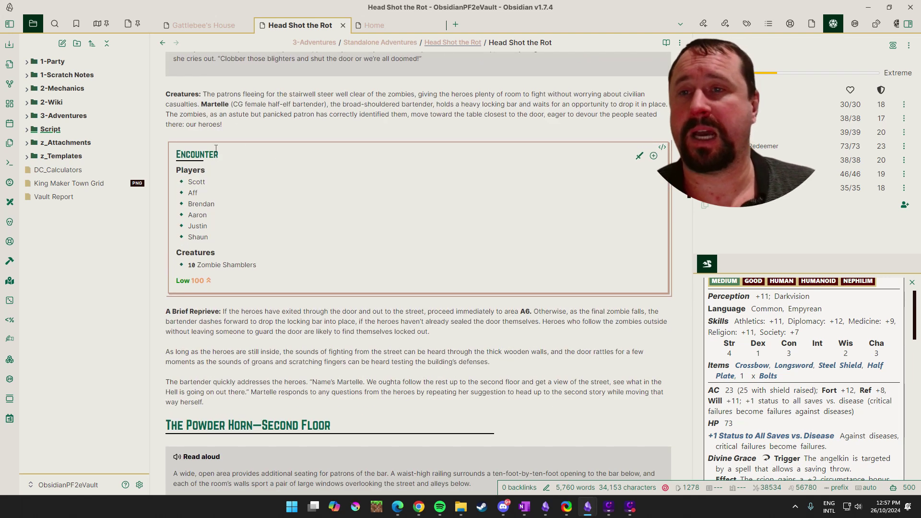
pyautogui.click(244, 285)
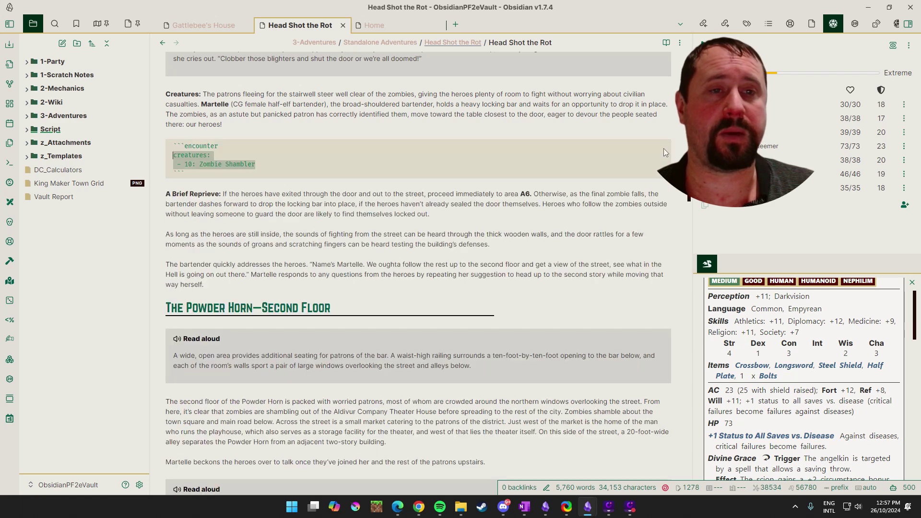
pyautogui.click(242, 204)
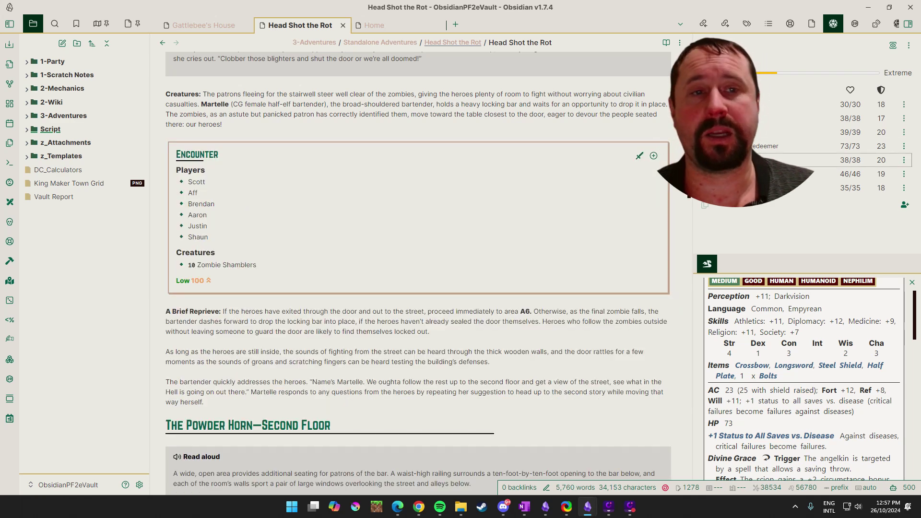
pyautogui.click(663, 147)
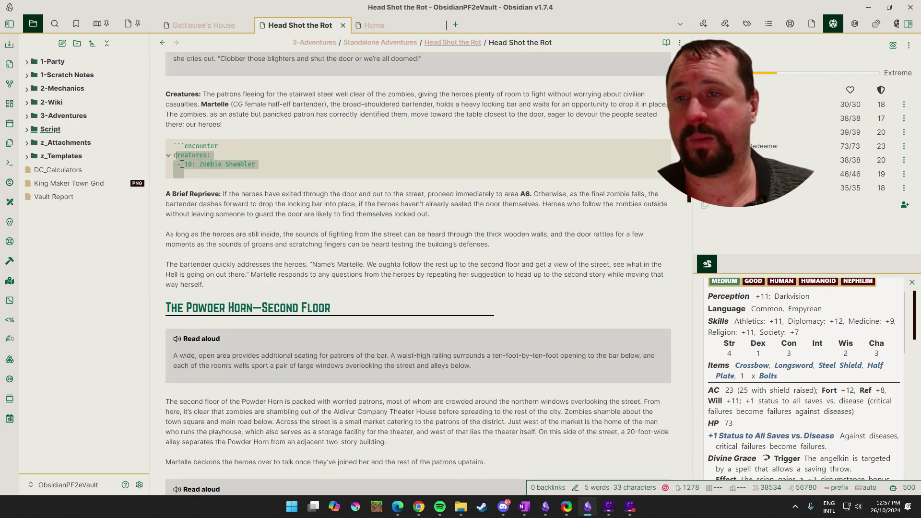
pyautogui.moveTo(182, 164); pyautogui.dragTo(173, 145)
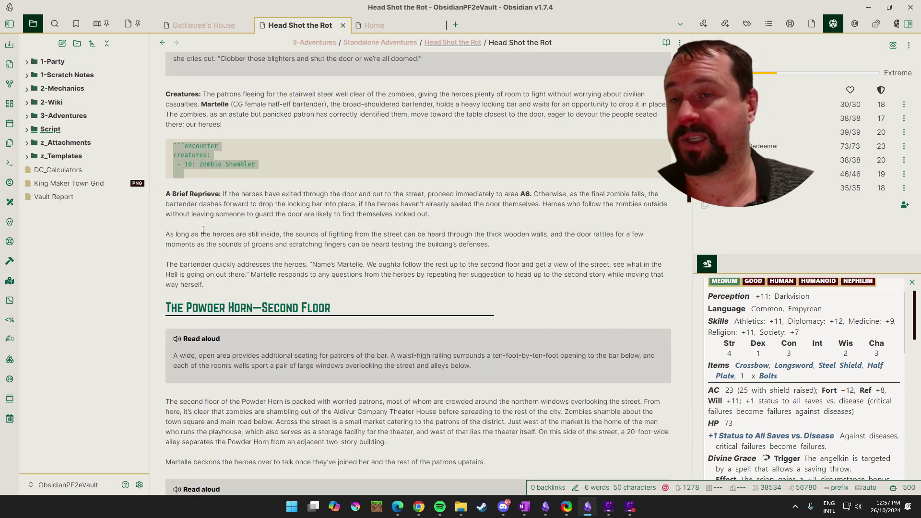
# Insert the "Insert Encounter (Initiative Tracker)" template on a new line above the Zombie Shamblers encounter
pyautogui.click(241, 126)
pyautogui.press('Return')
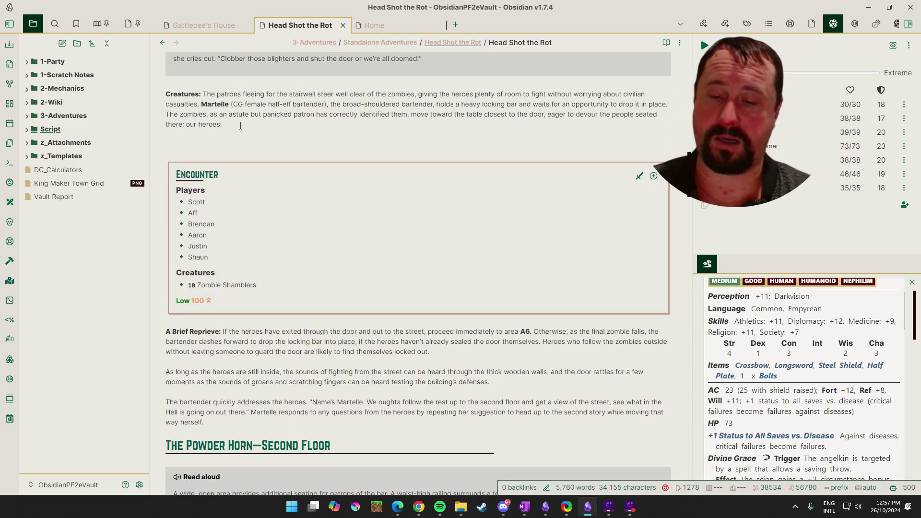
pyautogui.hotkey('alt', 'e')
pyautogui.write('encounter')
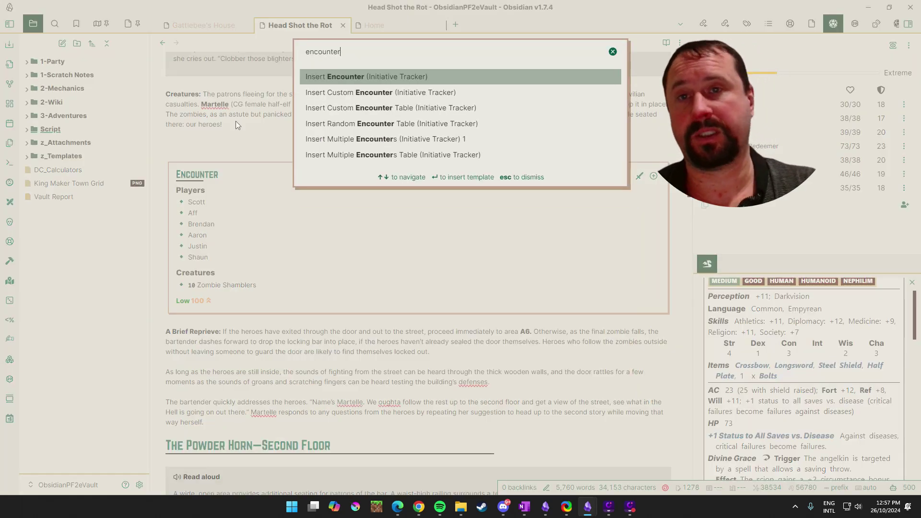
pyautogui.press('Return')
# Replace the inserted encounter's Goblin entry with 6: Orc, removing its stats and comment
pyautogui.press('Up')
pyautogui.press('Up')
pyautogui.press('Up')
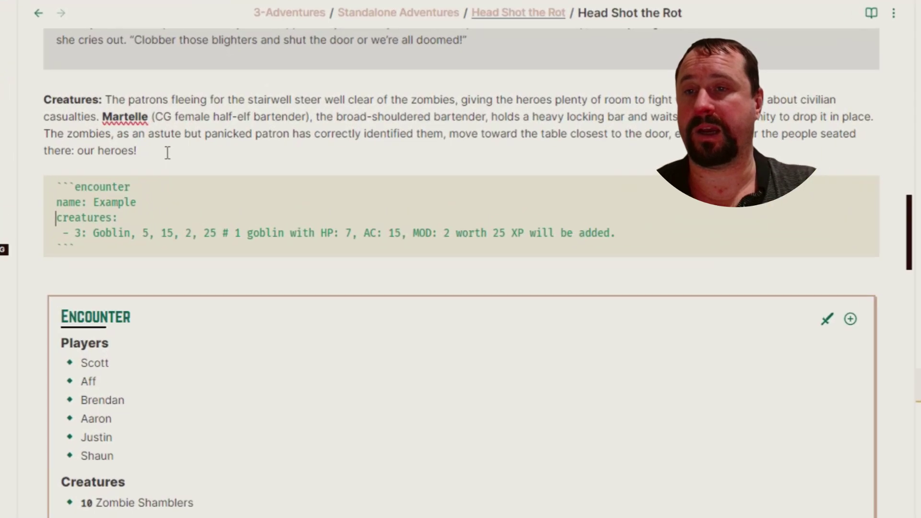
pyautogui.press('Right')
pyautogui.press('Right')
pyautogui.press('Right')
pyautogui.hotkey('shift', 'End')
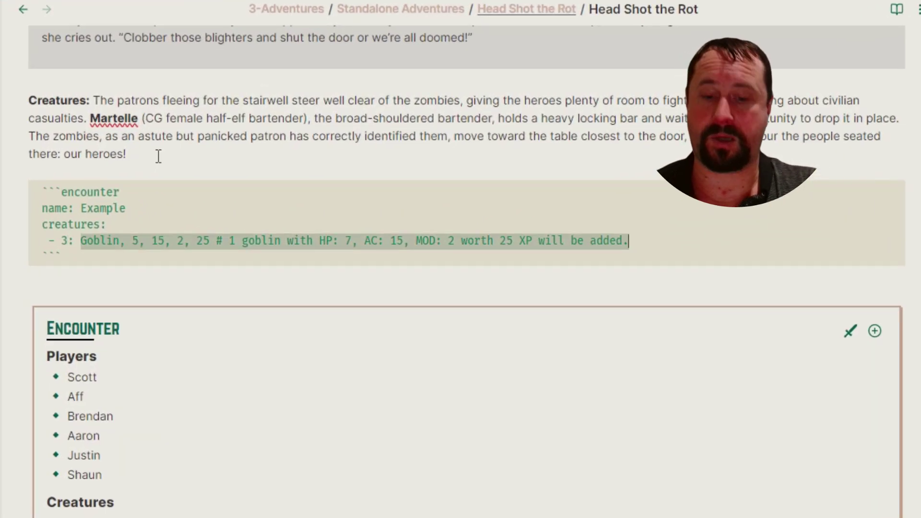
pyautogui.write('Orc')
pyautogui.press('Left')
pyautogui.press('Left')
pyautogui.press('Left')
pyautogui.press('Left')
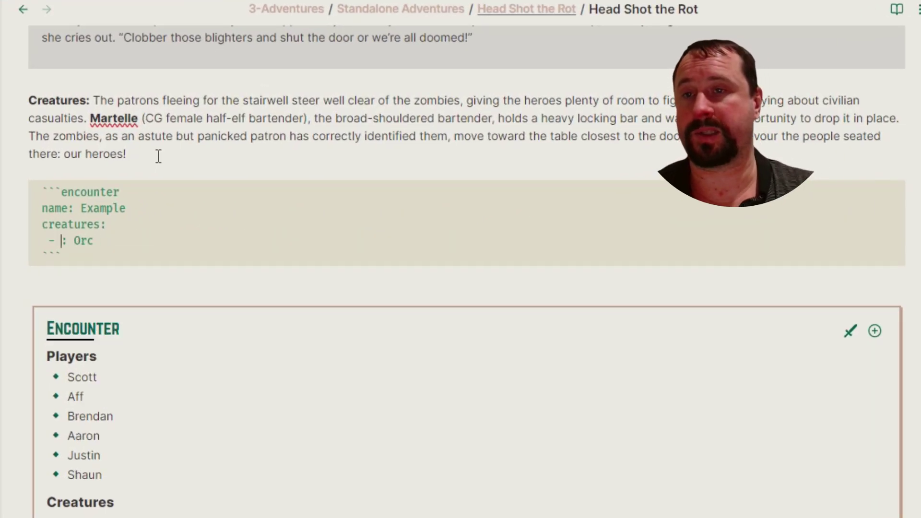
pyautogui.write('6')
pyautogui.click(183, 162)
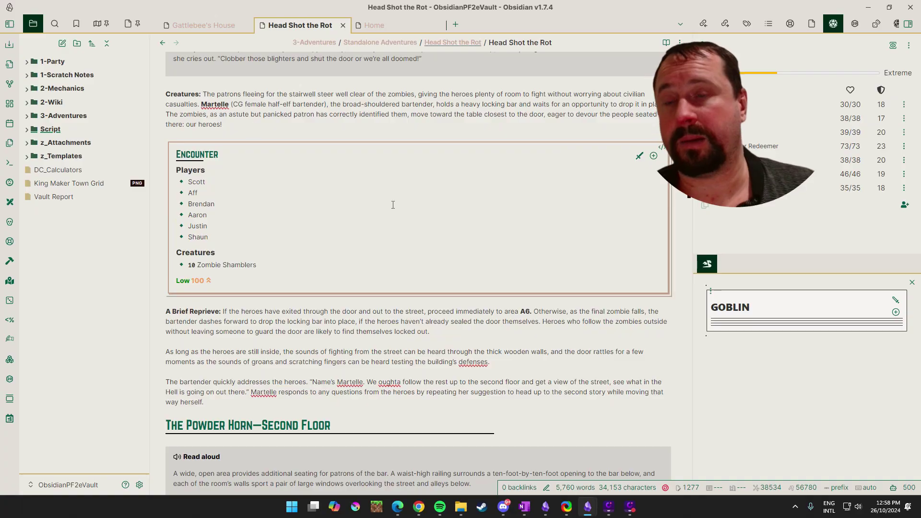
# Look through the Head Shot the Rot note down to the A6. Main Street encounter and return to its beginning
pyautogui.scroll(-4, 393, 205)
pyautogui.scroll(-9, 314, 198)
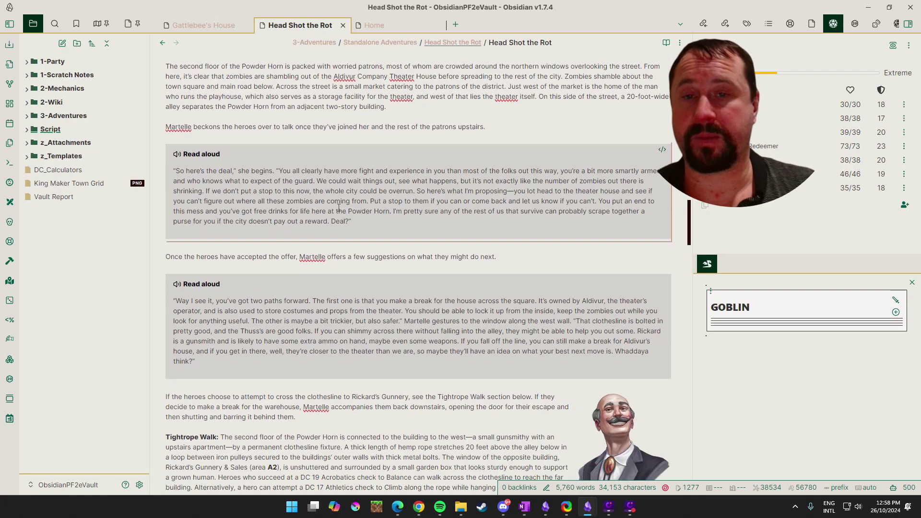
pyautogui.scroll(-2, 344, 206)
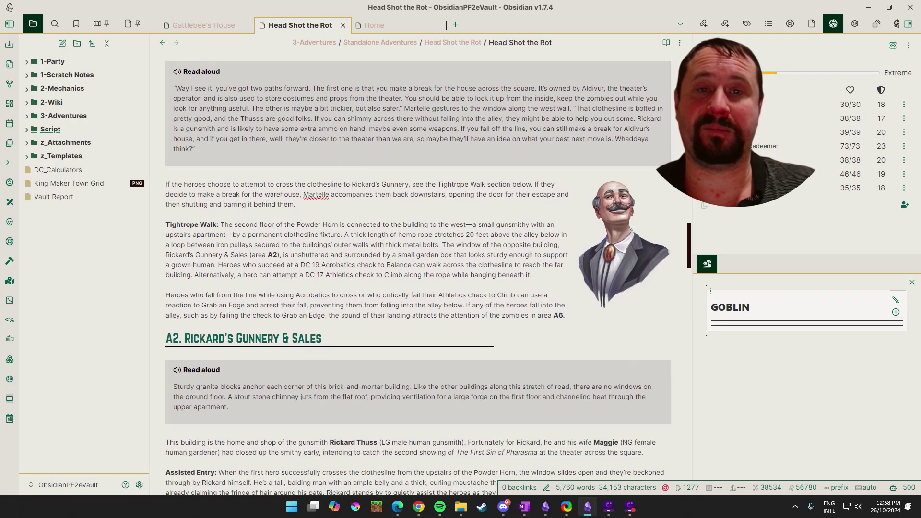
pyautogui.scroll(-20, 504, 278)
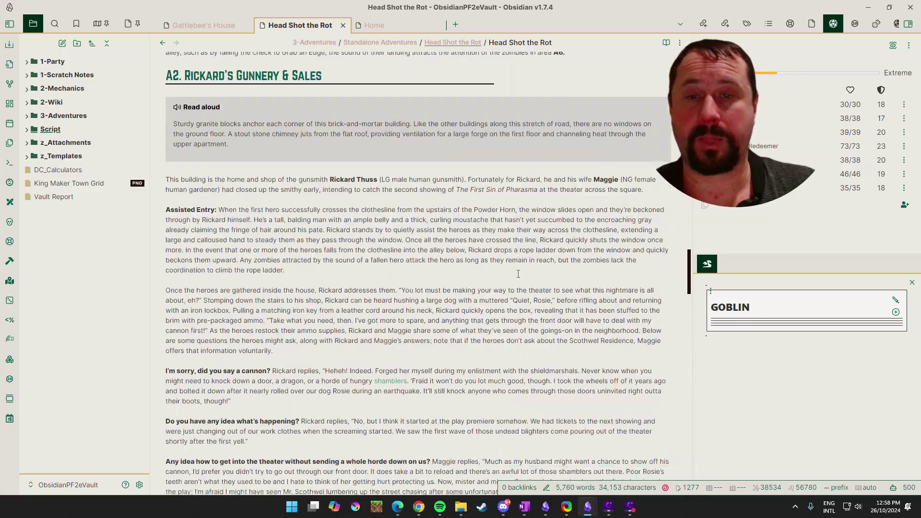
pyautogui.scroll(-20, 528, 264)
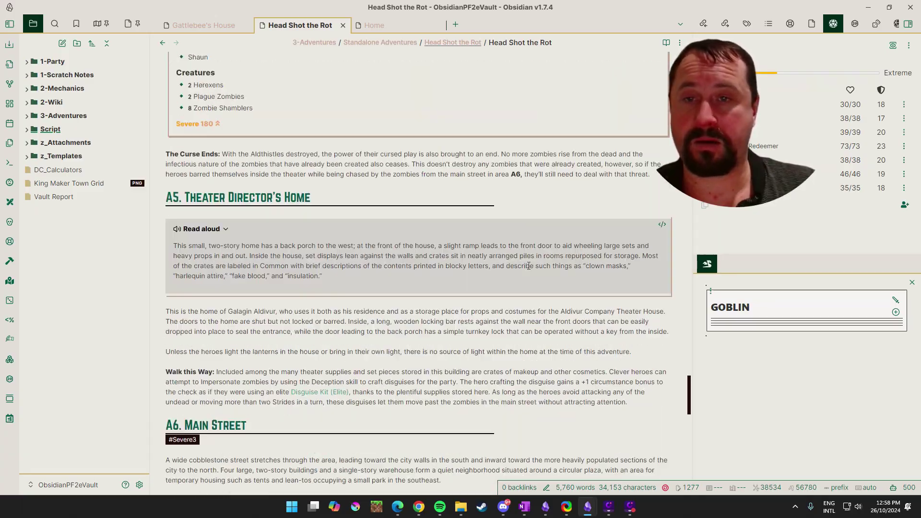
pyautogui.scroll(20, 538, 279)
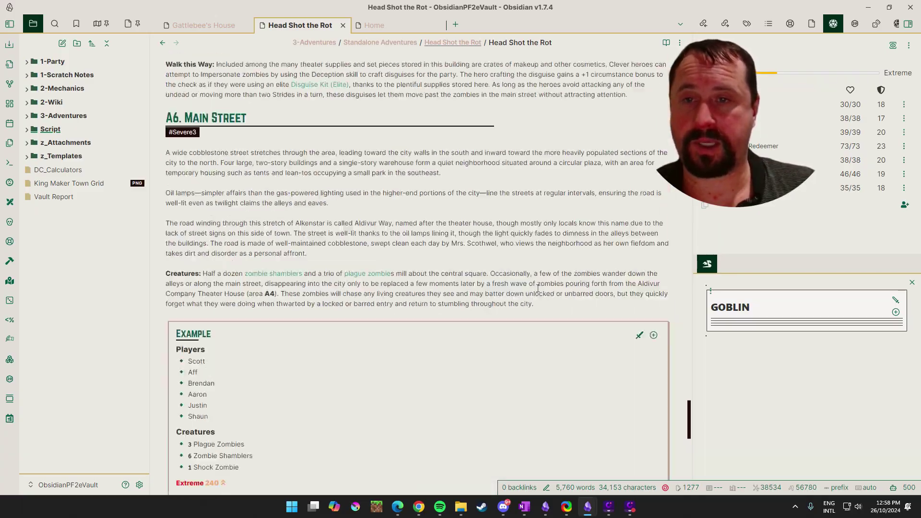
pyautogui.scroll(10, 548, 233)
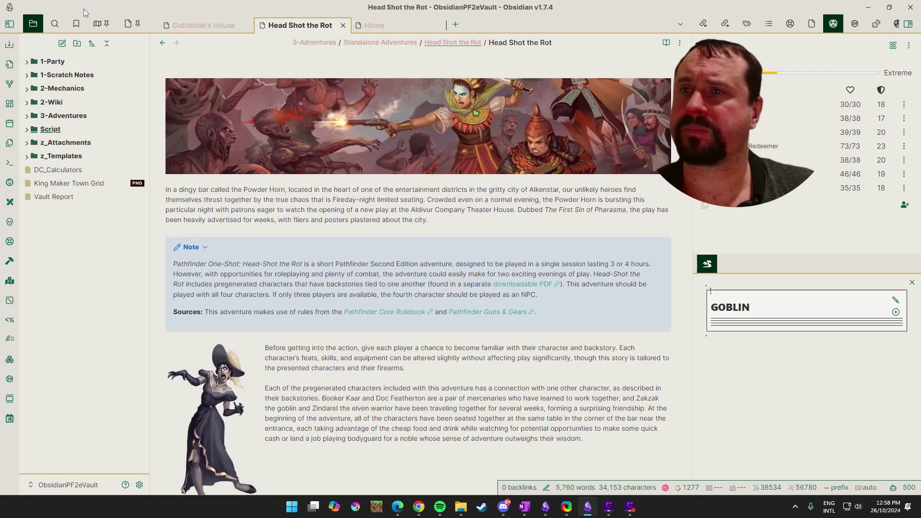
# Show the pinned map note in a widened sidebar and examine the source of its leaflet code block
pyautogui.click(96, 25)
pyautogui.moveTo(149, 178); pyautogui.dragTo(483, 179)
pyautogui.hotkey('ctrl', 'a')
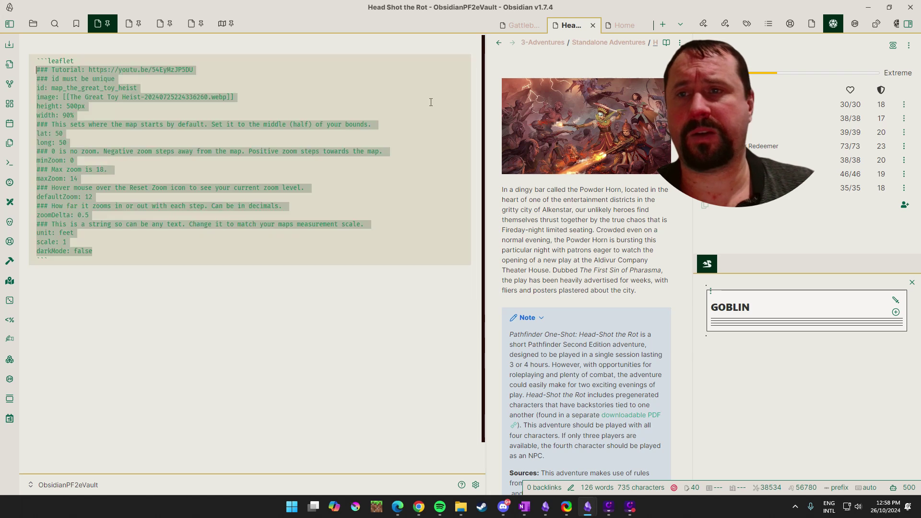
pyautogui.moveTo(37, 61); pyautogui.dragTo(111, 169)
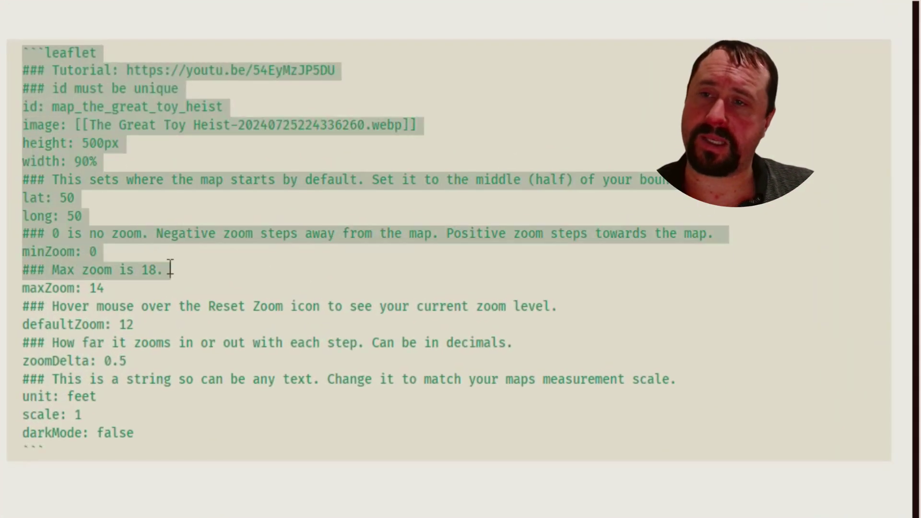
pyautogui.moveTo(170, 270); pyautogui.dragTo(144, 289)
pyautogui.press('Right')
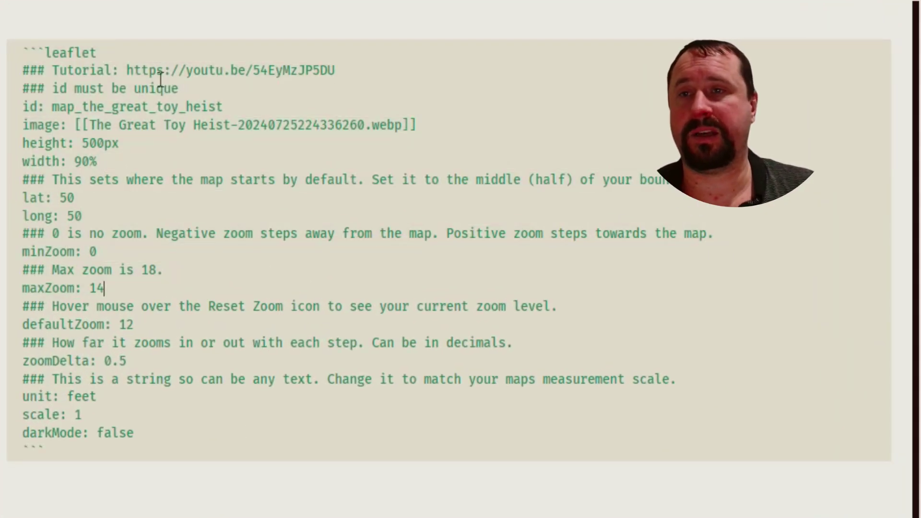
# Examine the image, minZoom and maxZoom lines of the leaflet block, ending back at the rendered map
pyautogui.moveTo(437, 136); pyautogui.dragTo(96, 130)
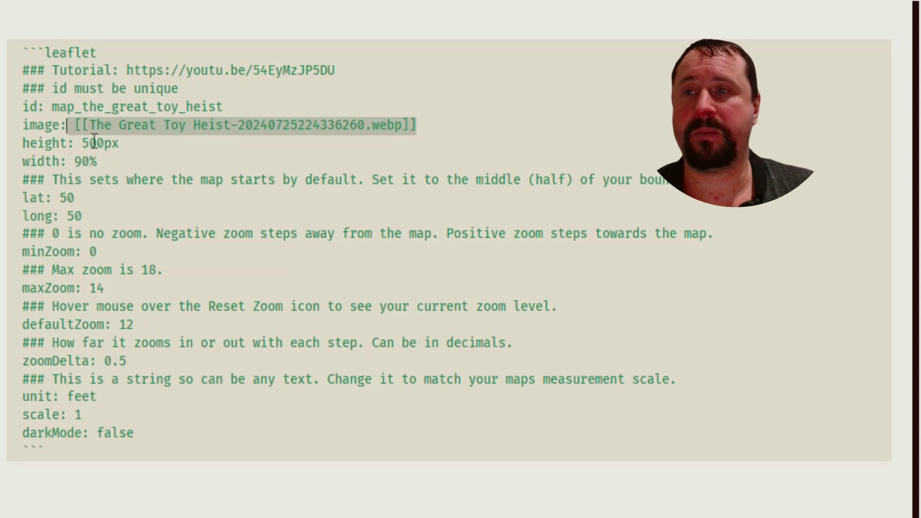
pyautogui.moveTo(97, 252); pyautogui.dragTo(207, 233)
pyautogui.click(174, 275)
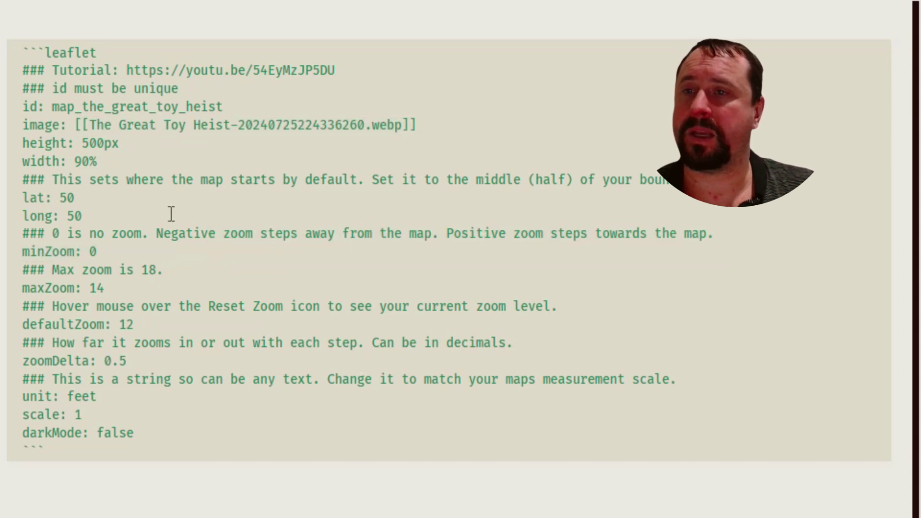
pyautogui.moveTo(104, 287); pyautogui.dragTo(2, 260)
pyautogui.click(202, 263)
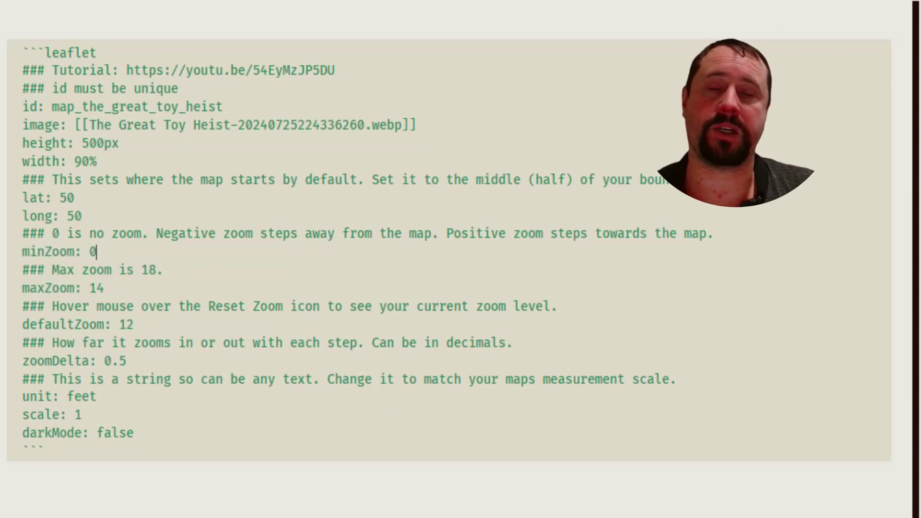
pyautogui.click(701, 499)
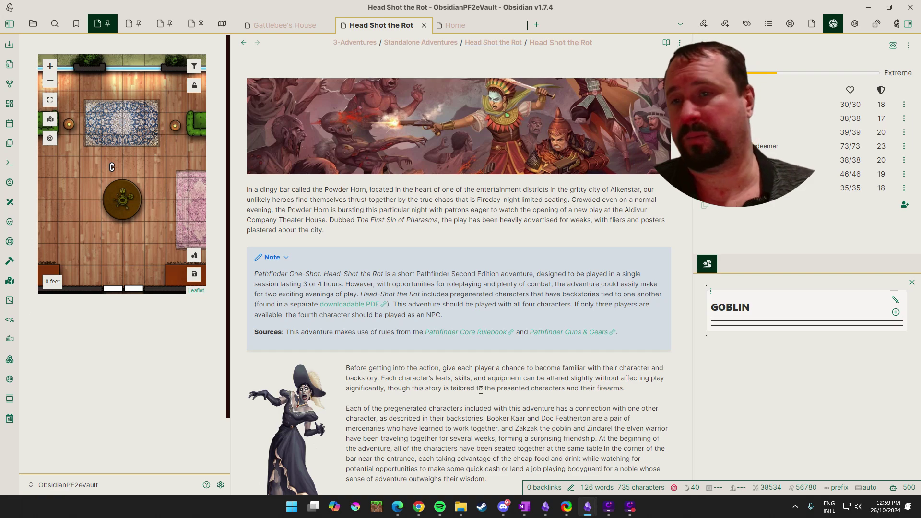
# Examine the Markdown source of the Note callout near the start of Head Shot the Rot
pyautogui.scroll(-6, 480, 390)
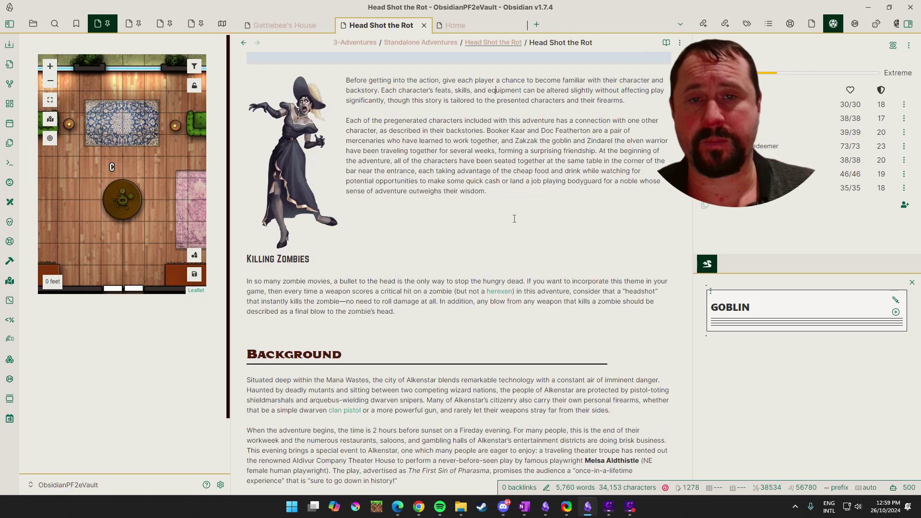
pyautogui.scroll(5, 527, 220)
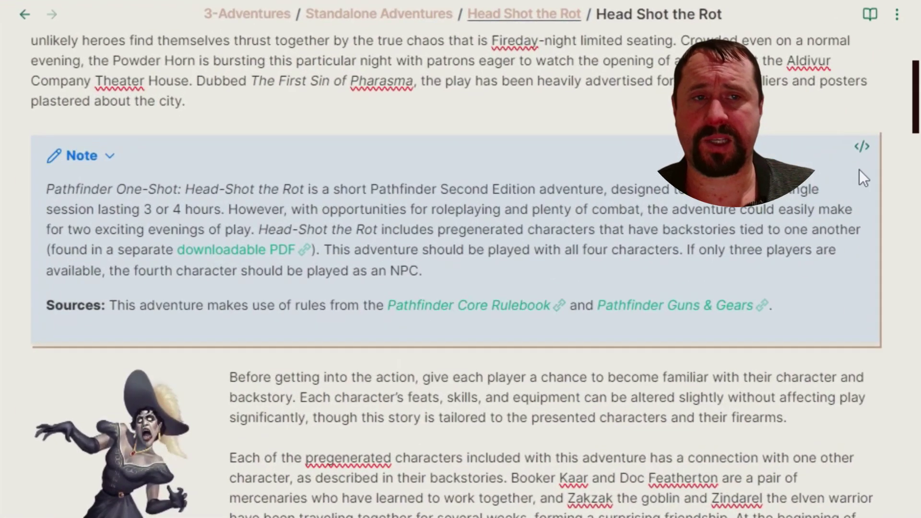
pyautogui.click(852, 155)
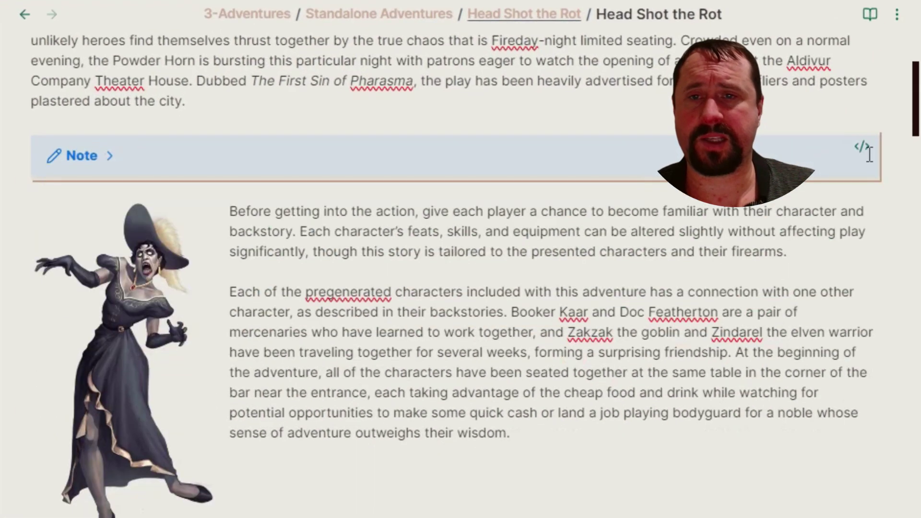
pyautogui.click(859, 148)
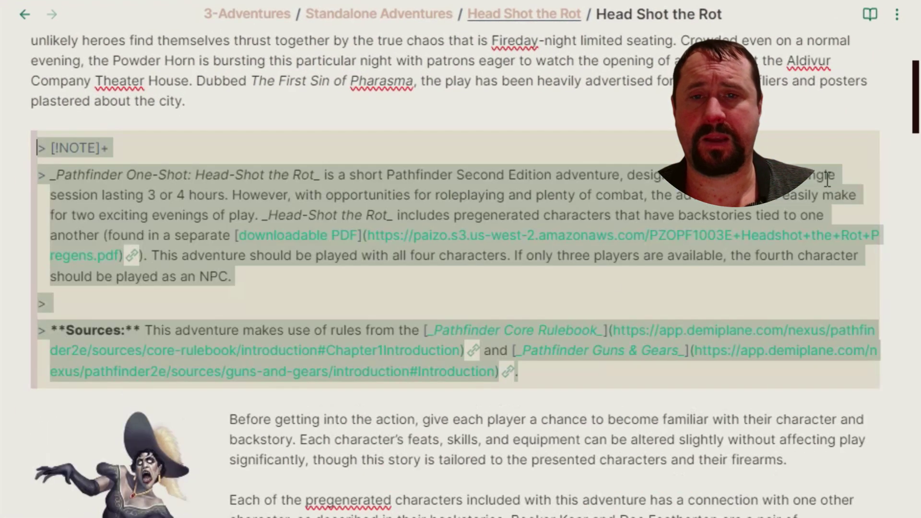
pyautogui.click(605, 381)
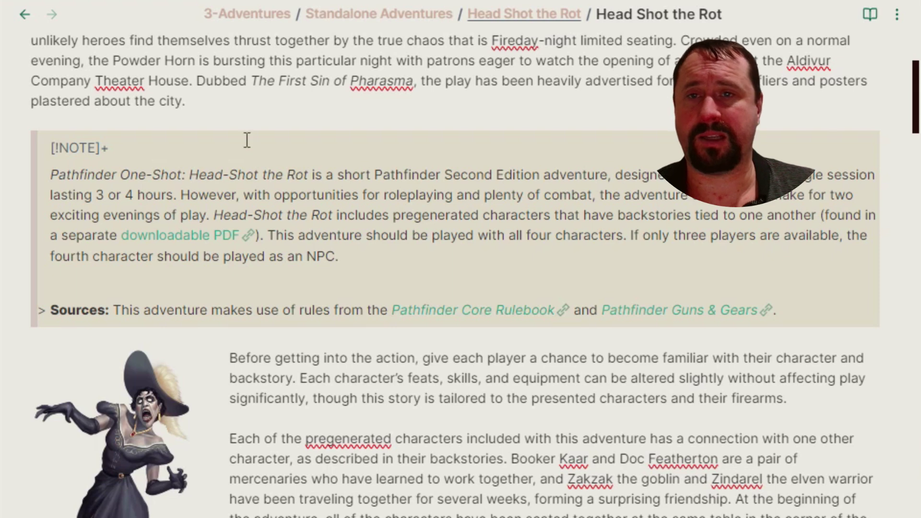
# Insert an auto-completed link to the Orc ancestry note on a new line above the Note callout
pyautogui.click(230, 102)
pyautogui.press('Return')
pyautogui.write('Orc')
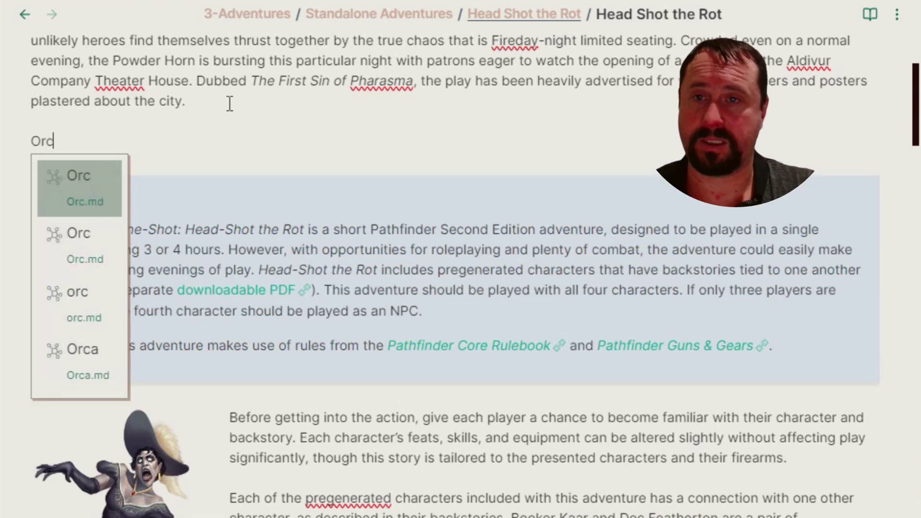
pyautogui.press('Return')
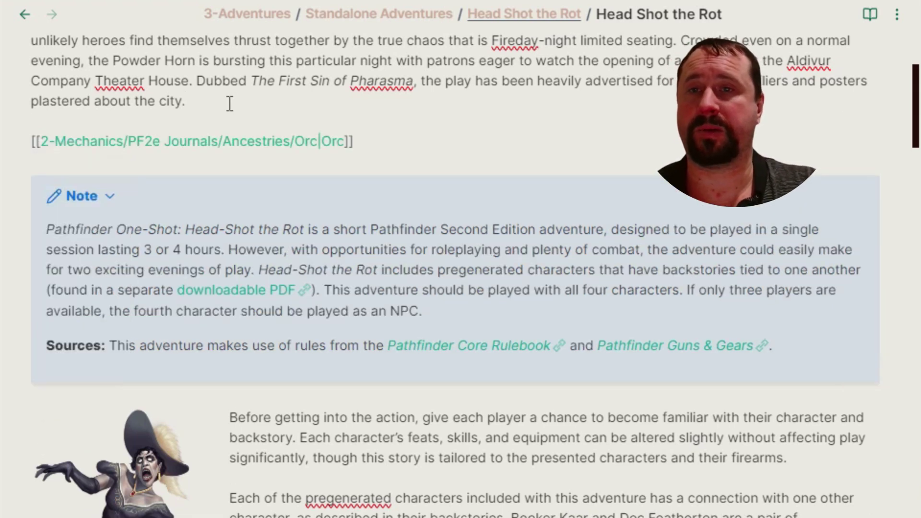
pyautogui.press('Up')
pyautogui.press('Up')
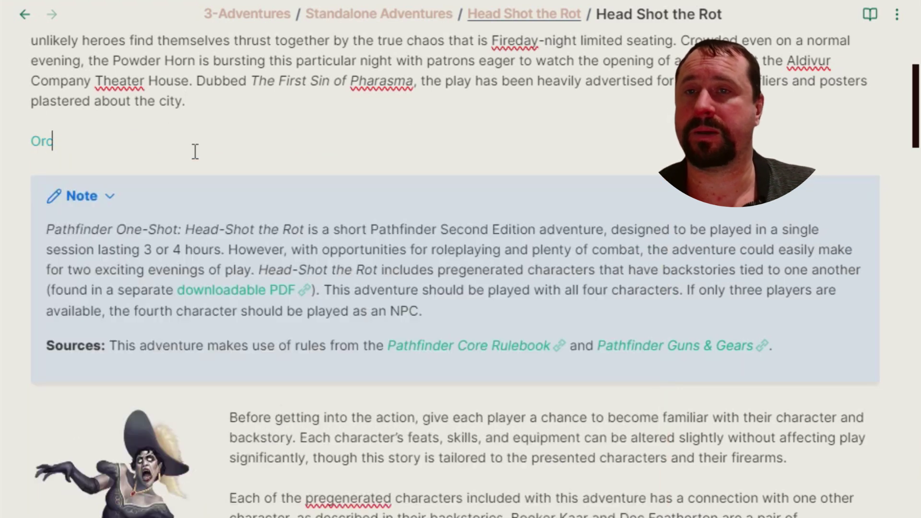
pyautogui.click(194, 146)
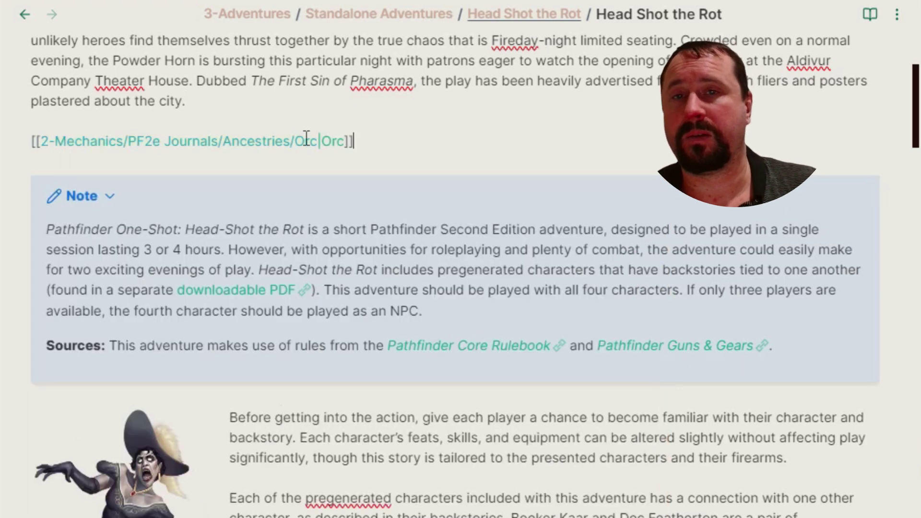
# Delete the Orc link and its line above the Note callout
pyautogui.hotkey('shift', 'Home')
pyautogui.press('BackSpace')
pyautogui.press('BackSpace')
pyautogui.press('BackSpace')
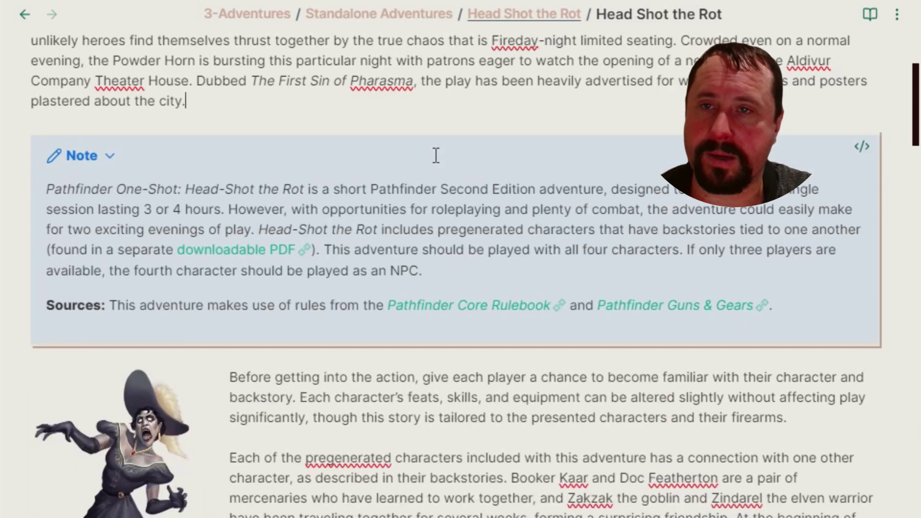
# Add a level 1 heading "New Title" followed by the text "Content" above the Background heading
pyautogui.scroll(-10, 391, 405)
pyautogui.scroll(5, 370, 362)
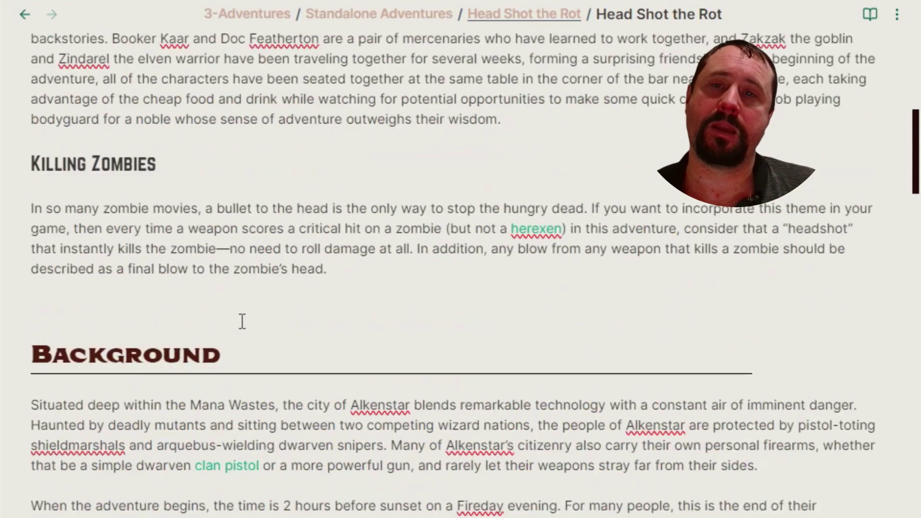
pyautogui.click(46, 360)
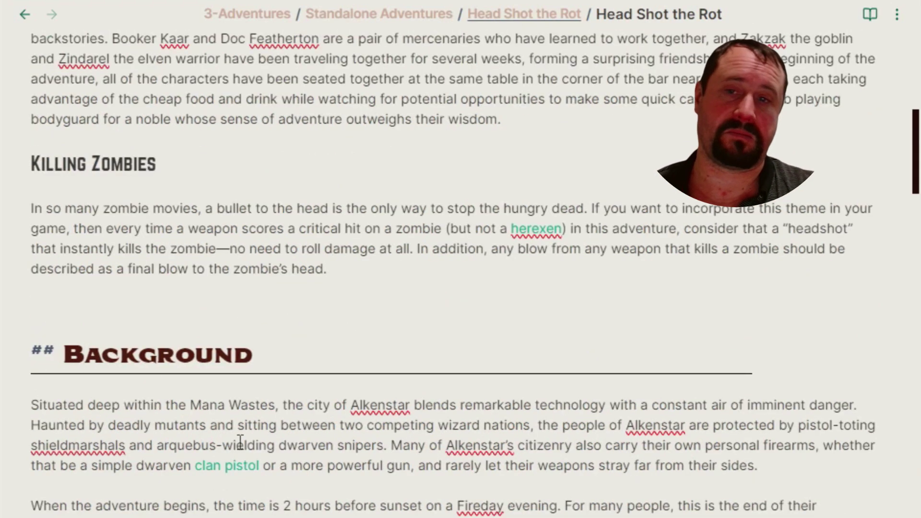
pyautogui.press('Return')
pyautogui.press('Up')
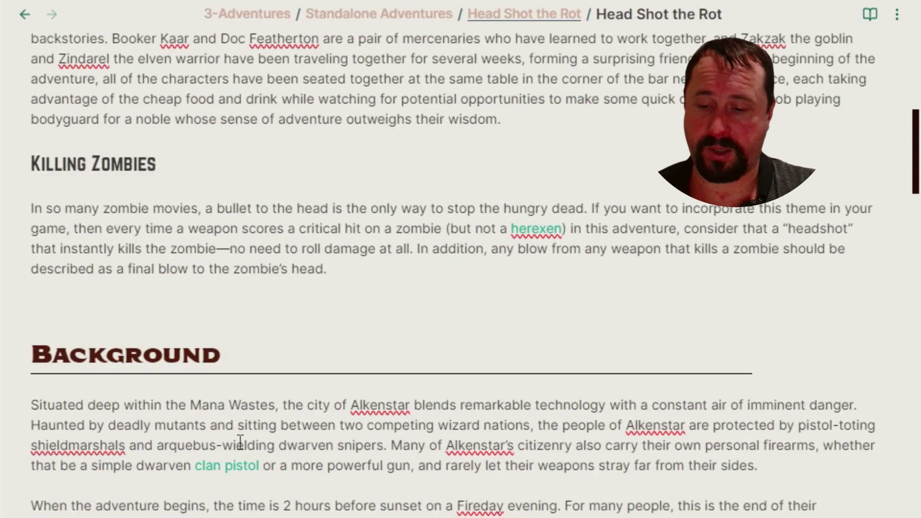
pyautogui.write('# New Title')
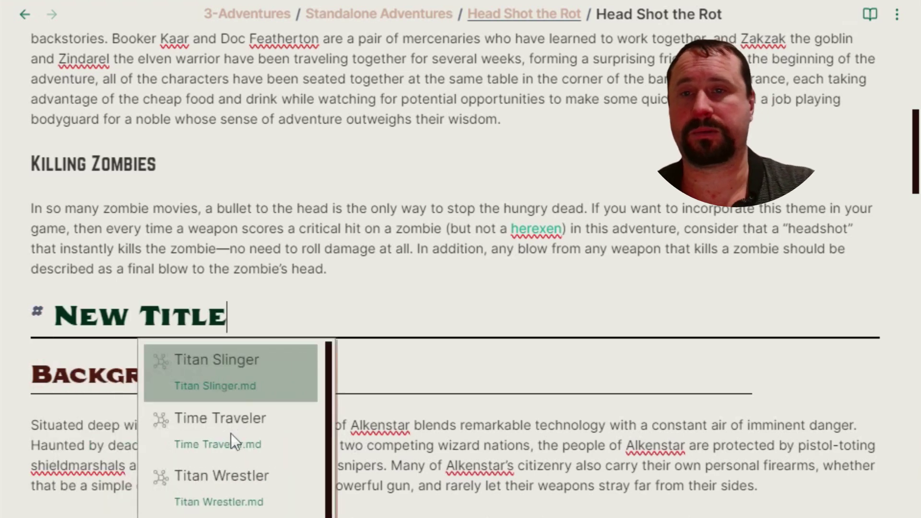
pyautogui.press('Escape')
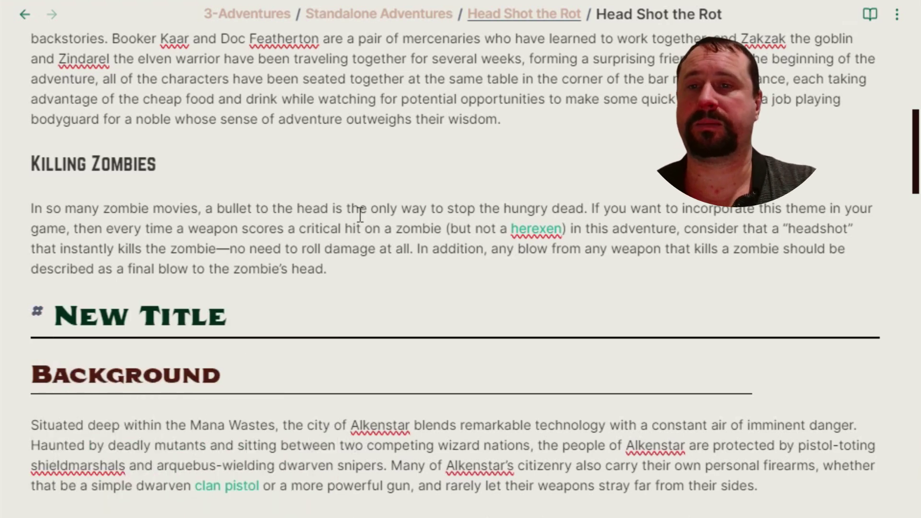
pyautogui.press('Return')
pyautogui.write('Content')
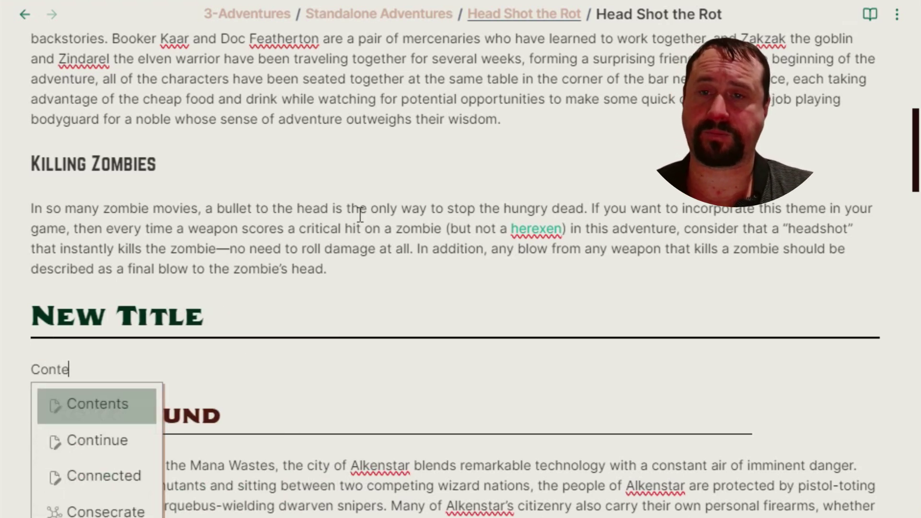
pyautogui.press('Escape')
# Change the New Title heading to level 3, and finally to level 5
pyautogui.press('Up')
pyautogui.press('Up')
pyautogui.press('Down')
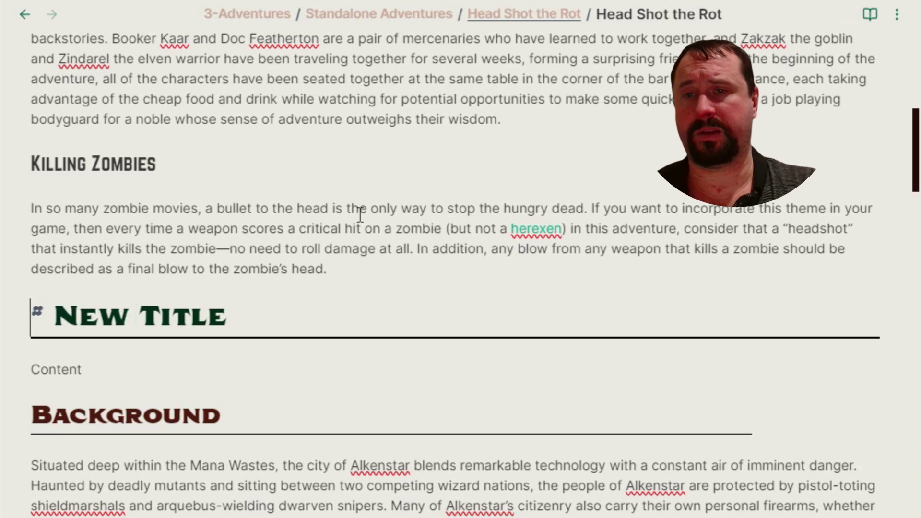
pyautogui.write('###')
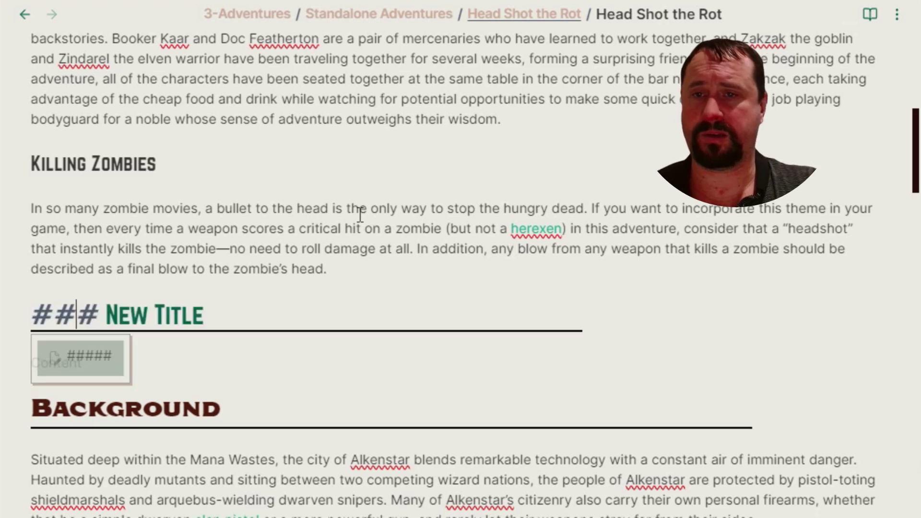
pyautogui.write('##')
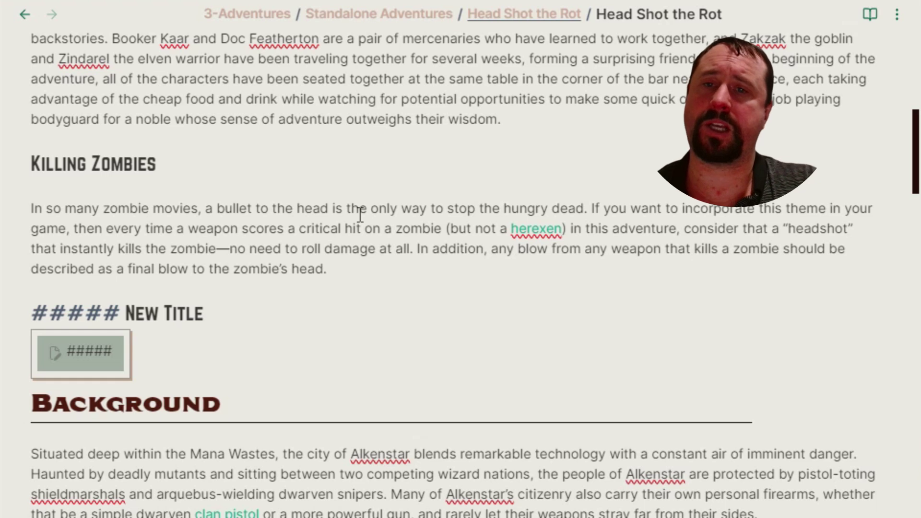
pyautogui.click(293, 254)
pyautogui.click(246, 318)
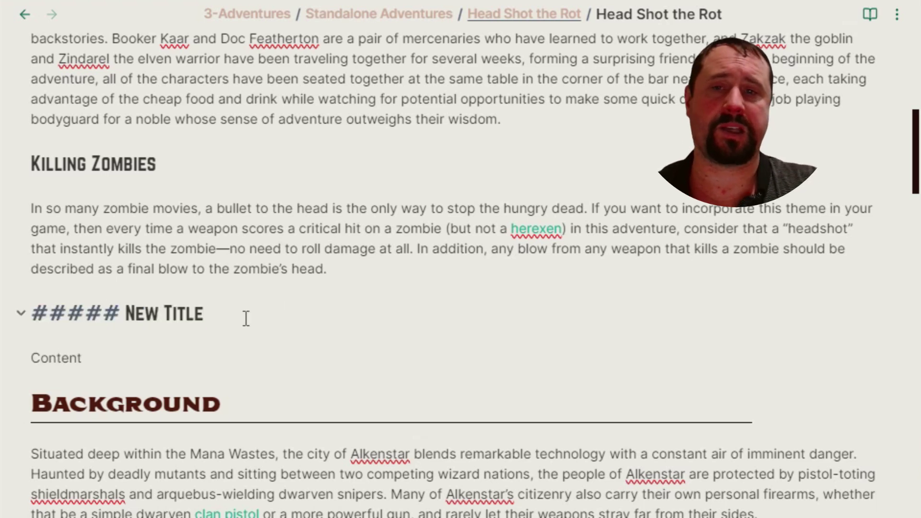
# Delete the New Title heading together with its Content text
pyautogui.press('Down')
pyautogui.hotkey('shift', 'Up')
pyautogui.hotkey('shift', 'Up')
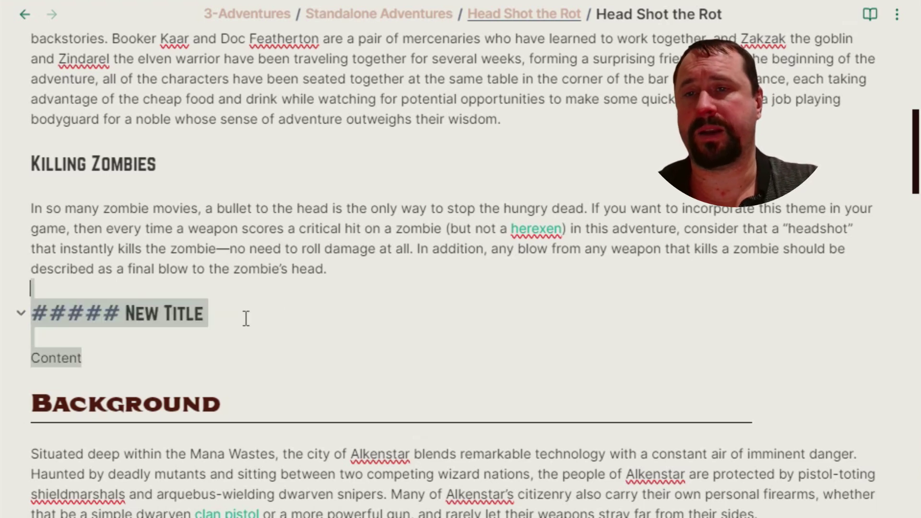
pyautogui.press('BackSpace')
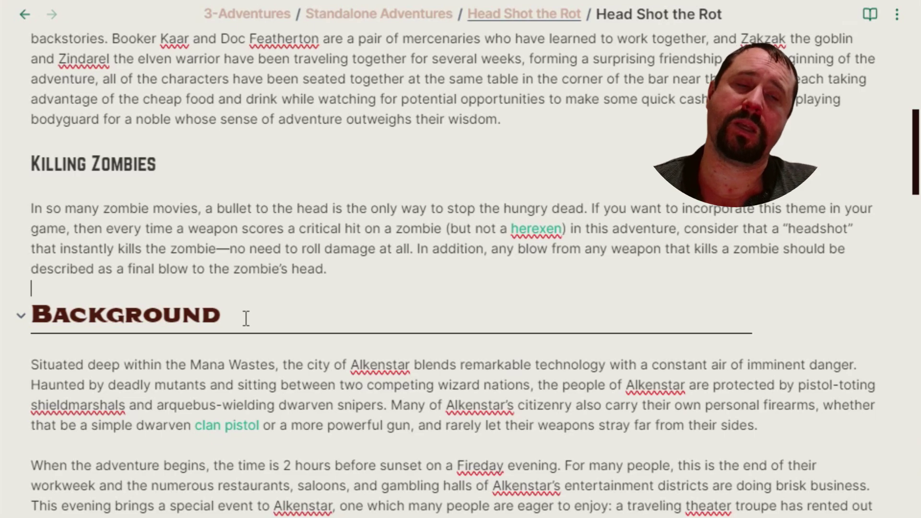
pyautogui.scroll(-15, 425, 385)
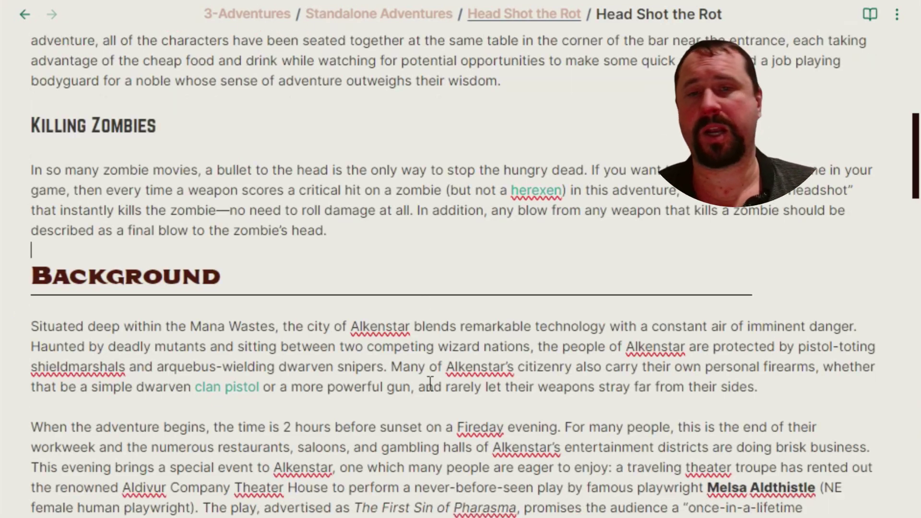
pyautogui.scroll(-15, 566, 495)
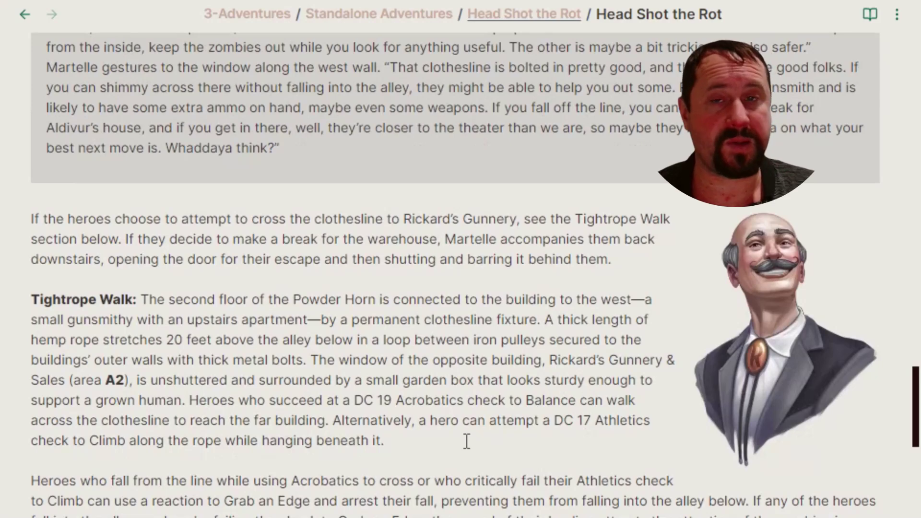
pyautogui.scroll(-10, 456, 287)
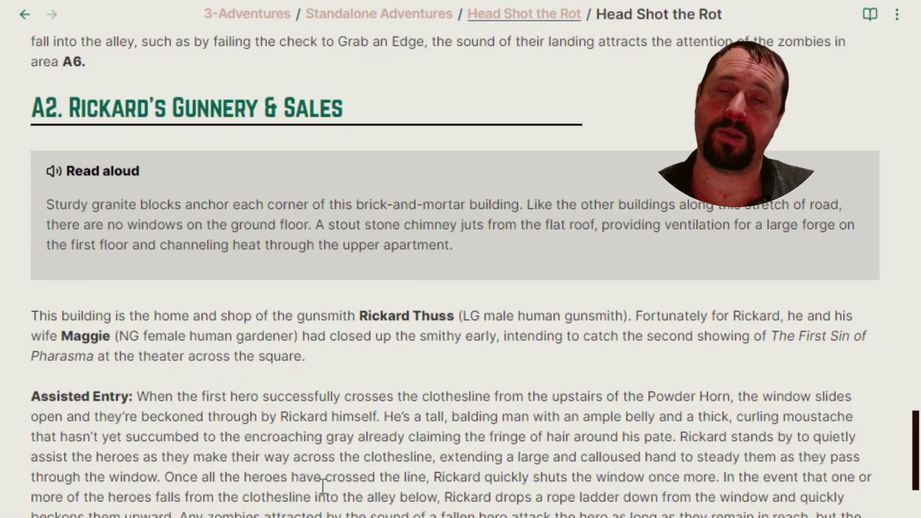
pyautogui.scroll(-10, 322, 477)
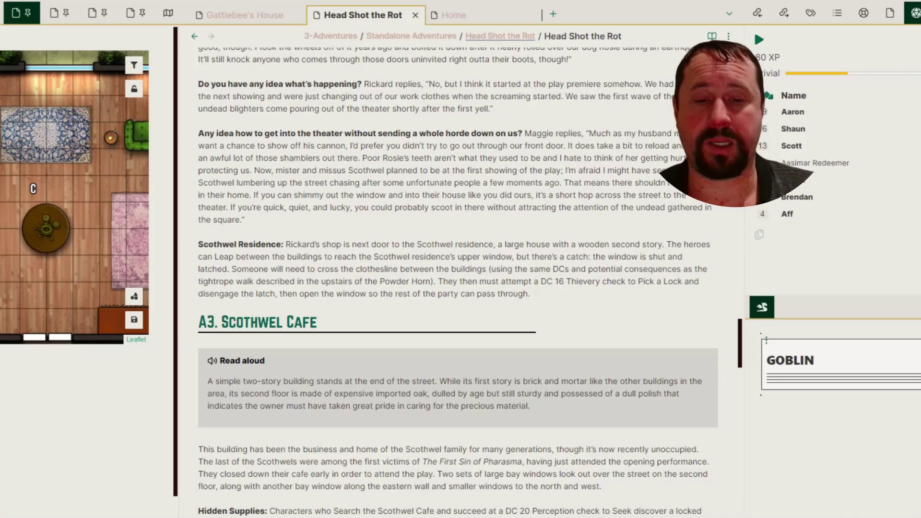
# Switch to Discord, view the beginner-chat and ask-a-question channels, and open a new post form in ask-a-question
pyautogui.click(503, 506)
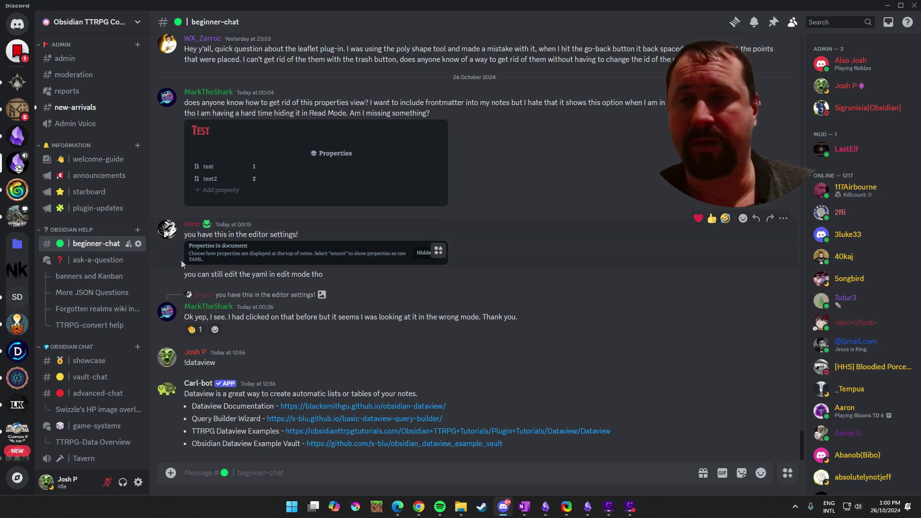
pyautogui.click(86, 261)
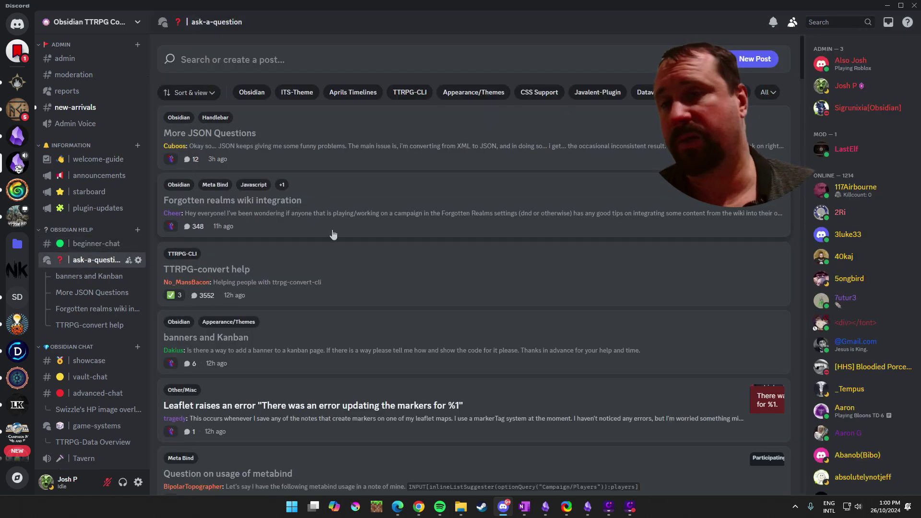
pyautogui.click(92, 244)
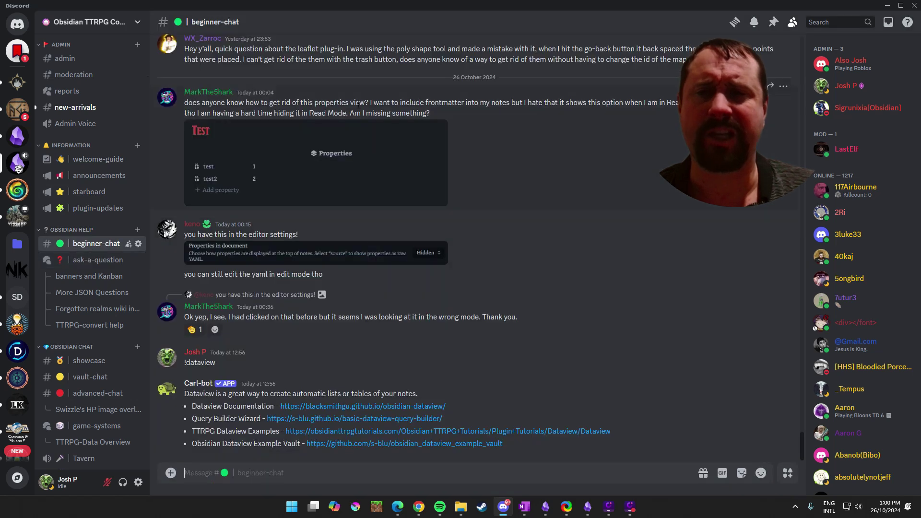
pyautogui.click(67, 259)
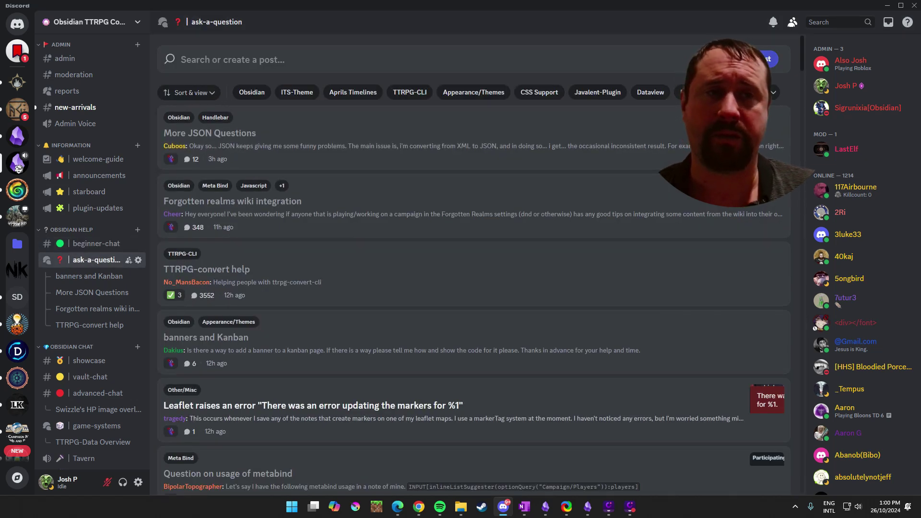
pyautogui.click(759, 59)
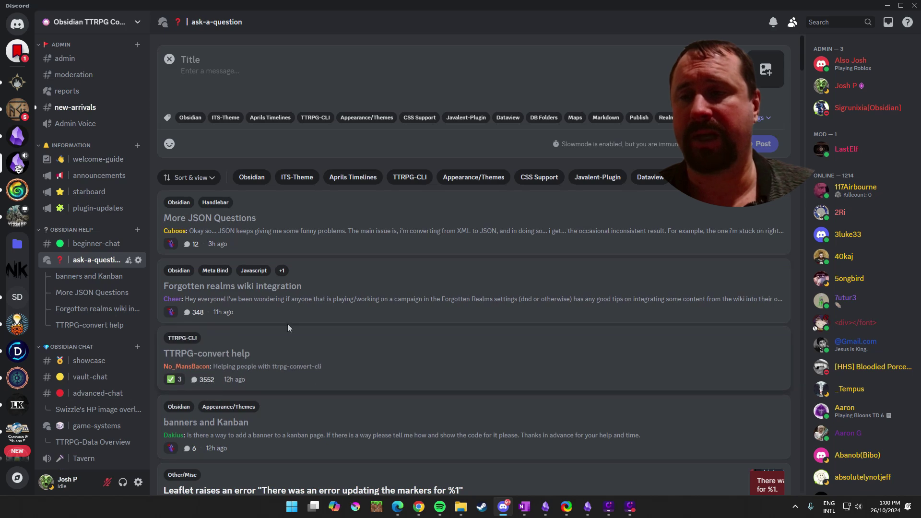
# View the vault-chat channel, followed by the advanced-chat channel, in the Obsidian Chat category
pyautogui.scroll(-3, 91, 326)
pyautogui.click(79, 235)
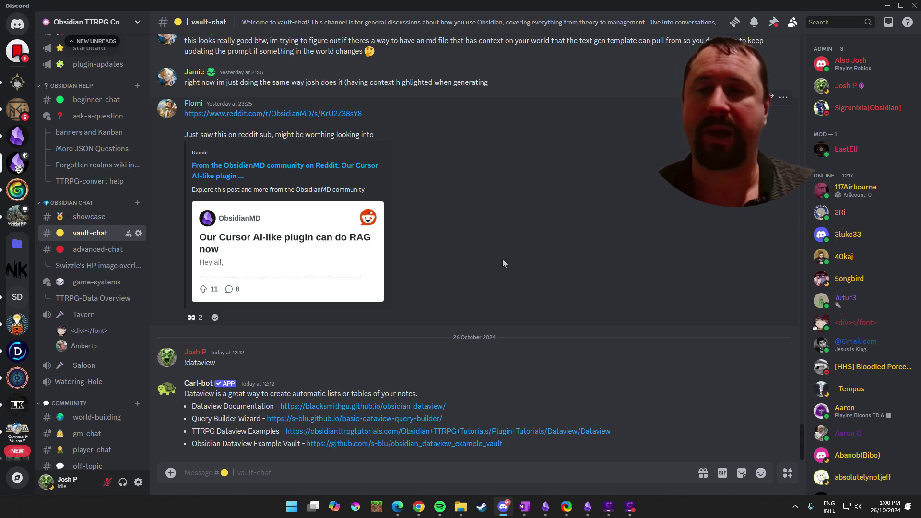
pyautogui.click(89, 250)
# Look through the recent advanced-chat discussions, including the hb_parser code and the HP image overlay messages, and return to Obsidian
pyautogui.scroll(-20, 496, 249)
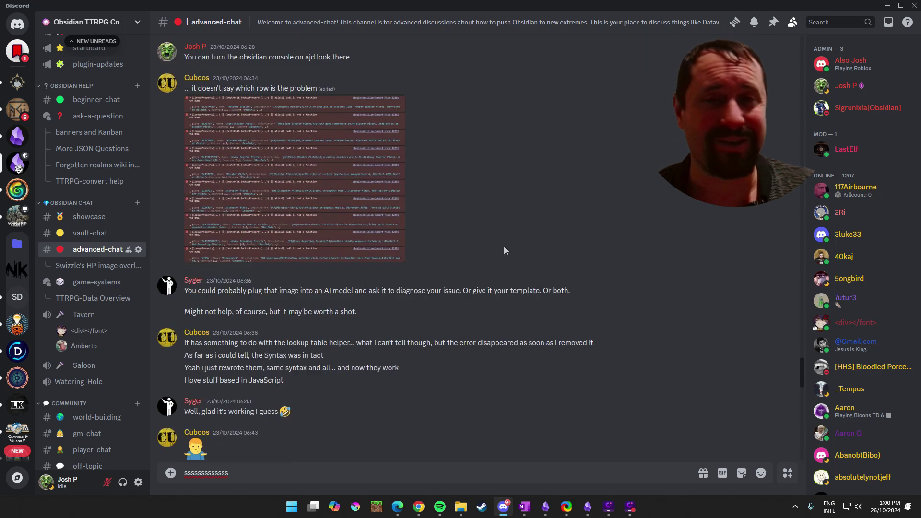
pyautogui.scroll(4, 506, 260)
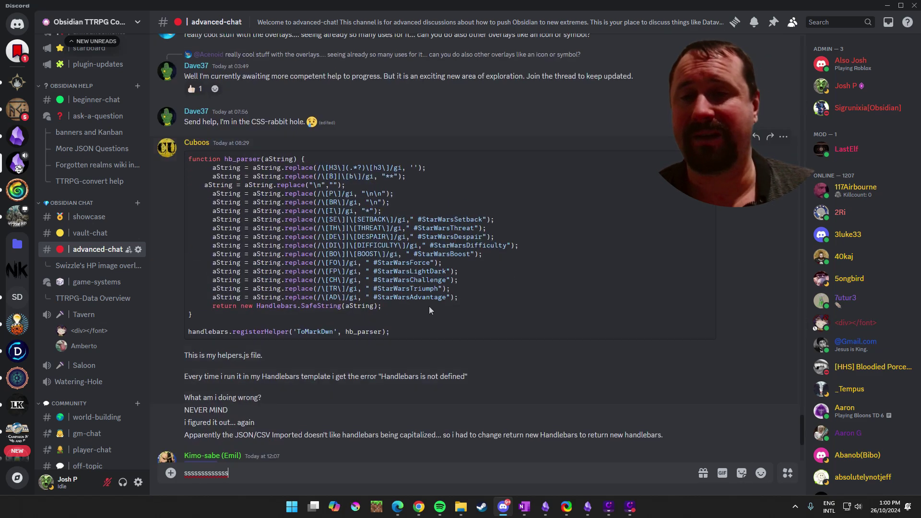
pyautogui.moveTo(429, 306); pyautogui.dragTo(202, 181)
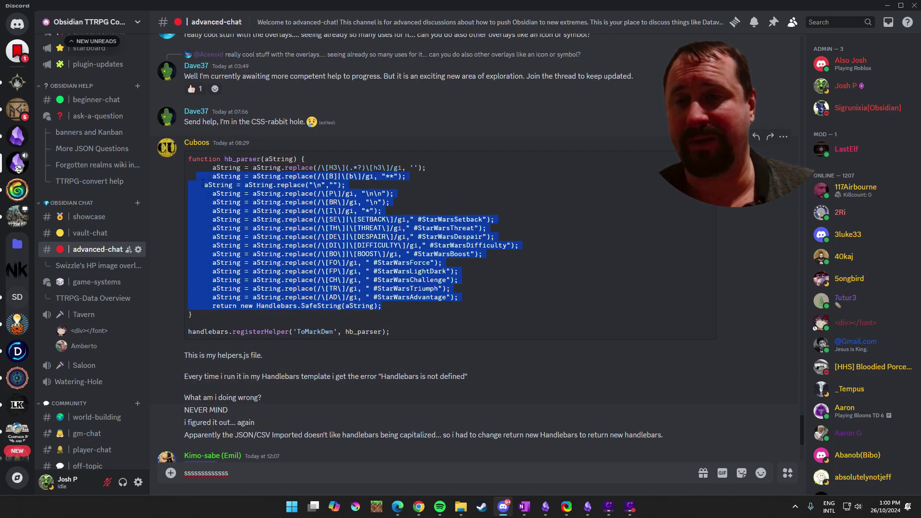
pyautogui.click(583, 216)
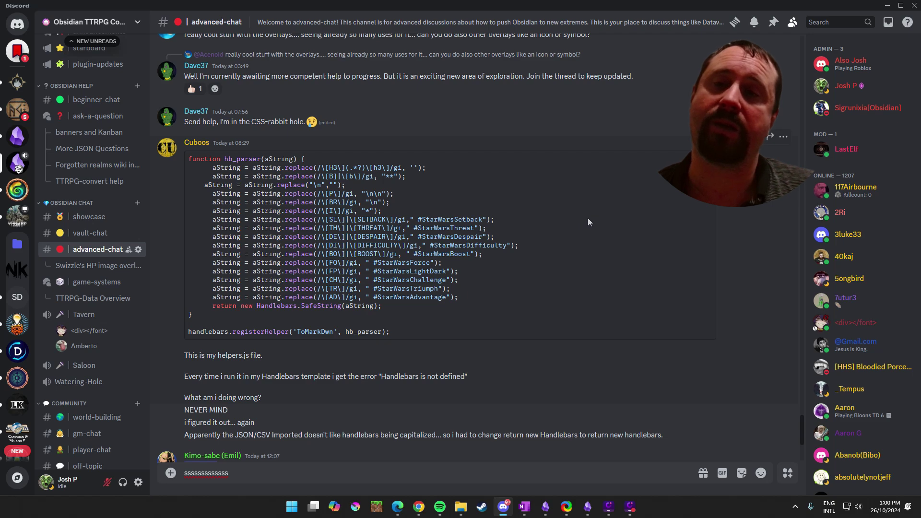
pyautogui.scroll(15, 599, 319)
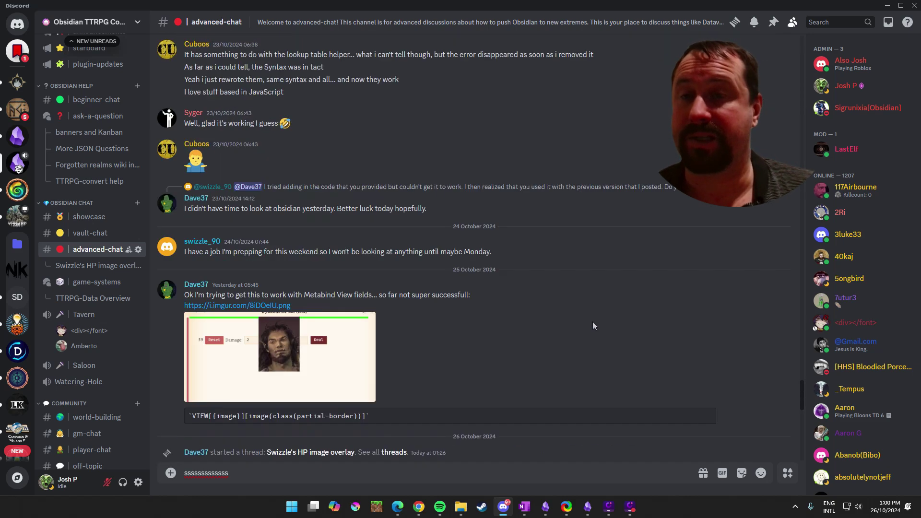
pyautogui.scroll(-12, 597, 326)
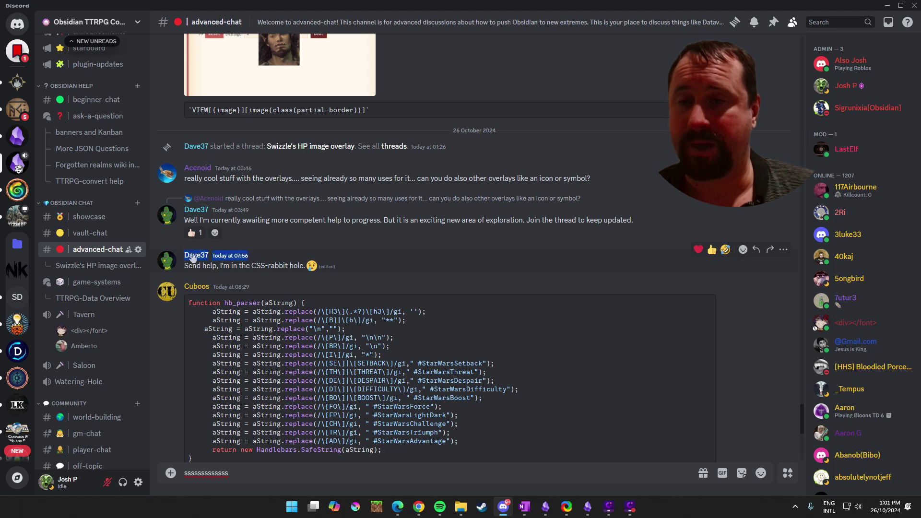
pyautogui.scroll(-7, 546, 264)
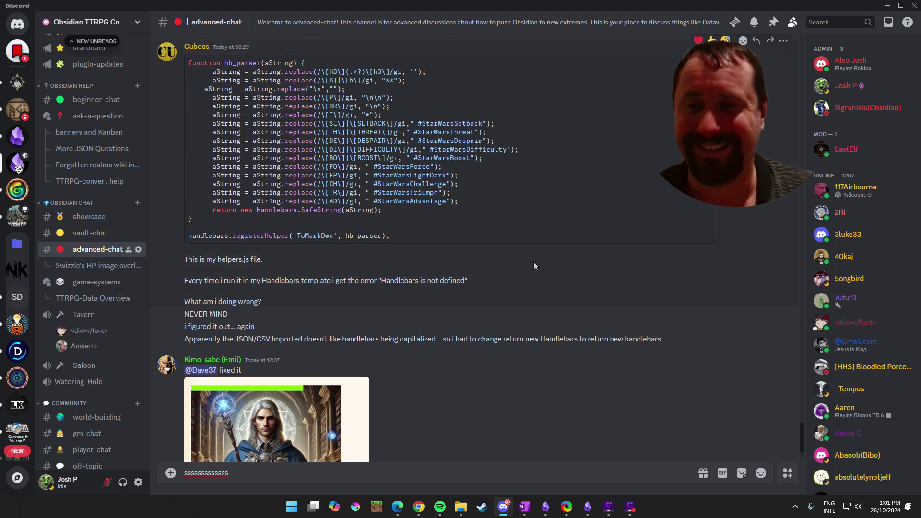
pyautogui.scroll(12, 522, 251)
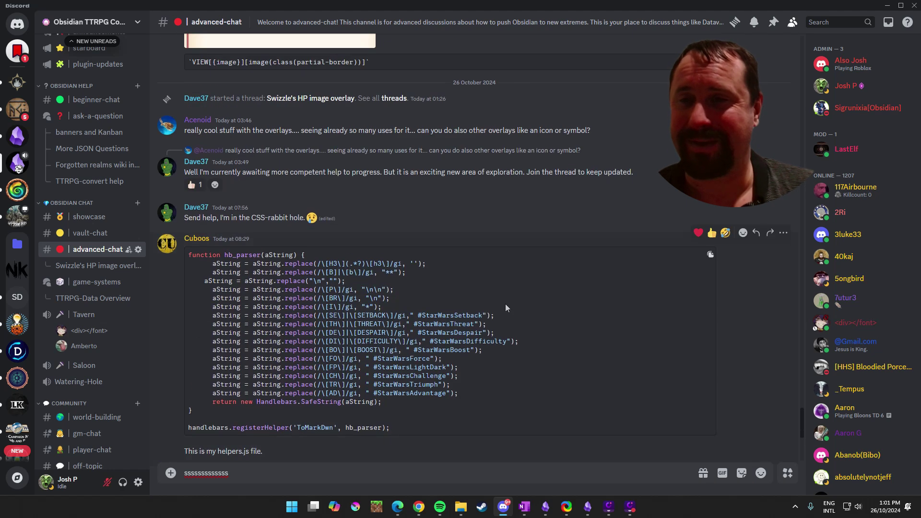
pyautogui.scroll(15, 470, 257)
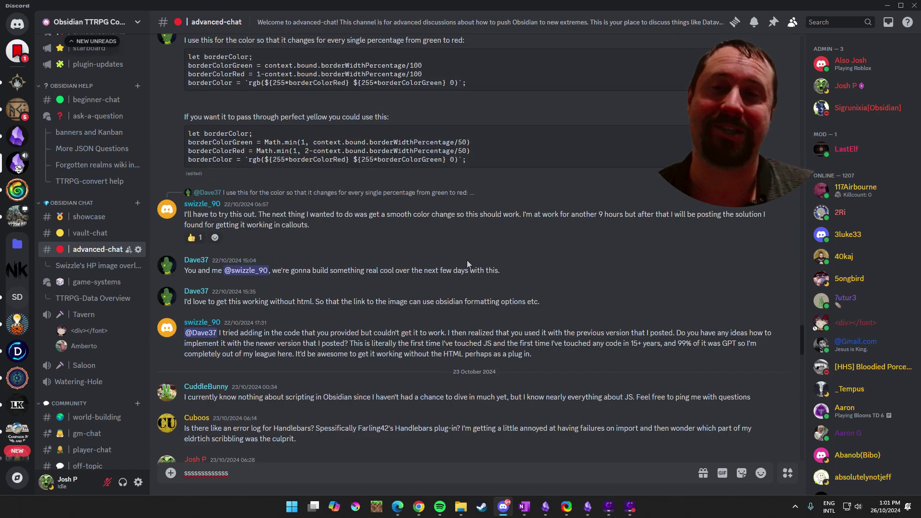
pyautogui.scroll(-20, 479, 269)
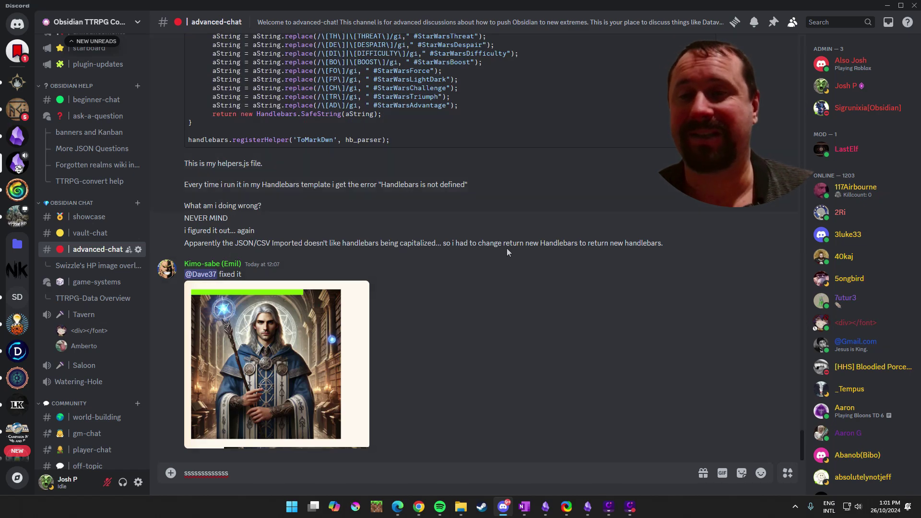
pyautogui.click(887, 6)
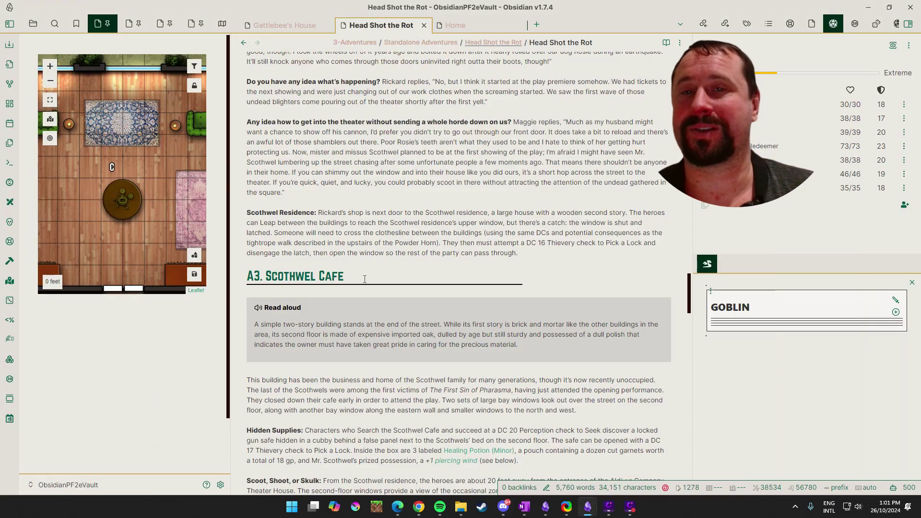
pyautogui.scroll(5, 434, 220)
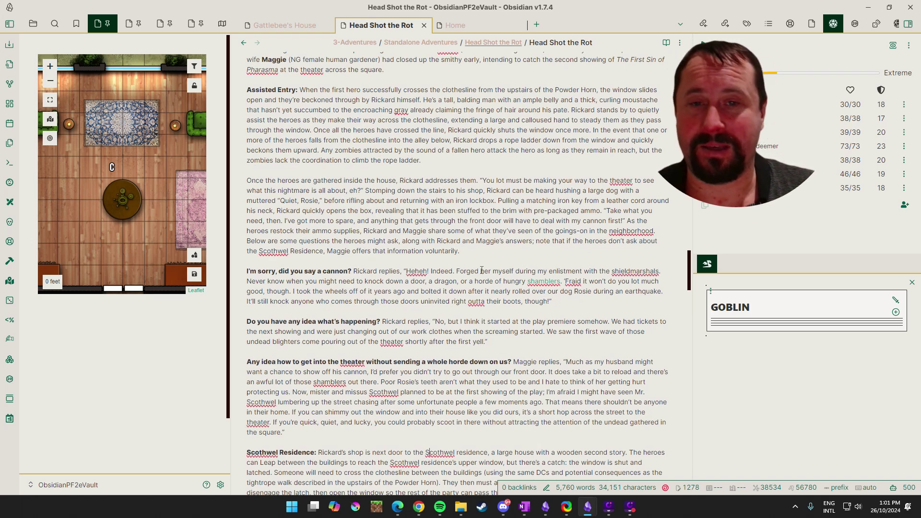
pyautogui.moveTo(473, 255); pyautogui.dragTo(336, 256)
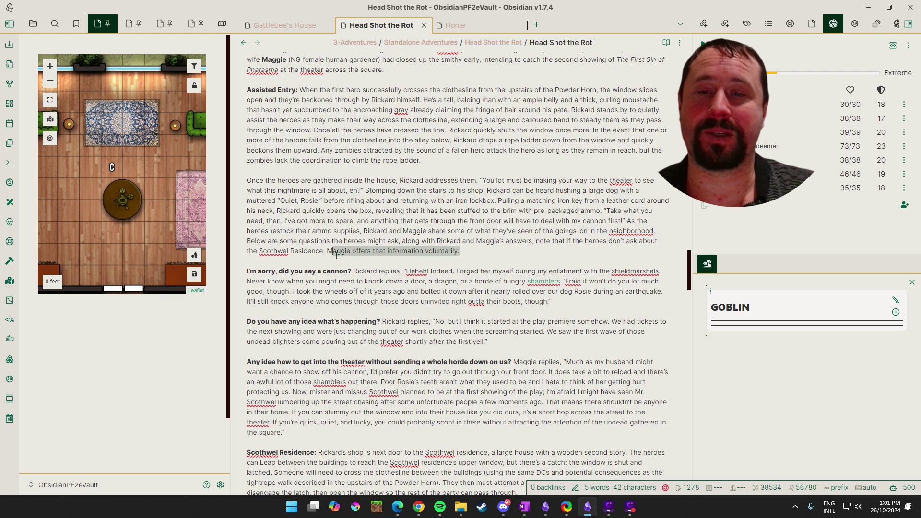
pyautogui.click(493, 222)
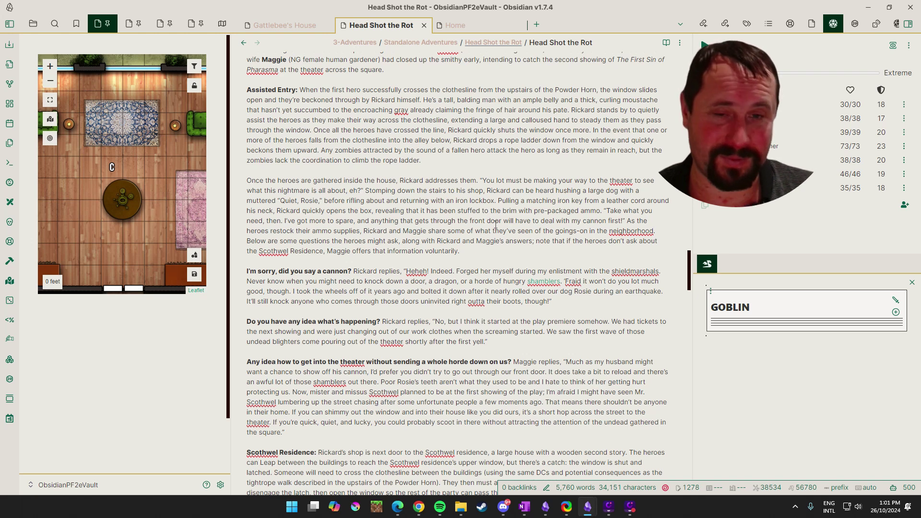
pyautogui.click(473, 254)
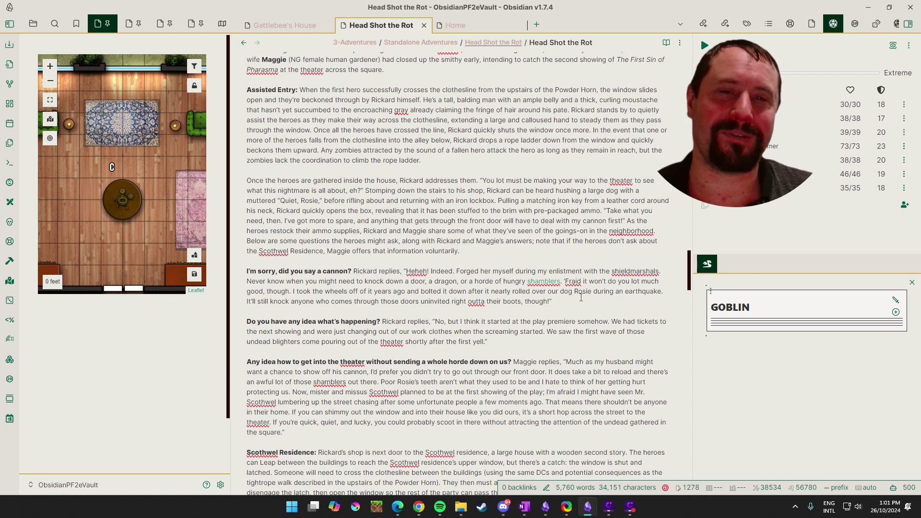
pyautogui.scroll(-15, 551, 288)
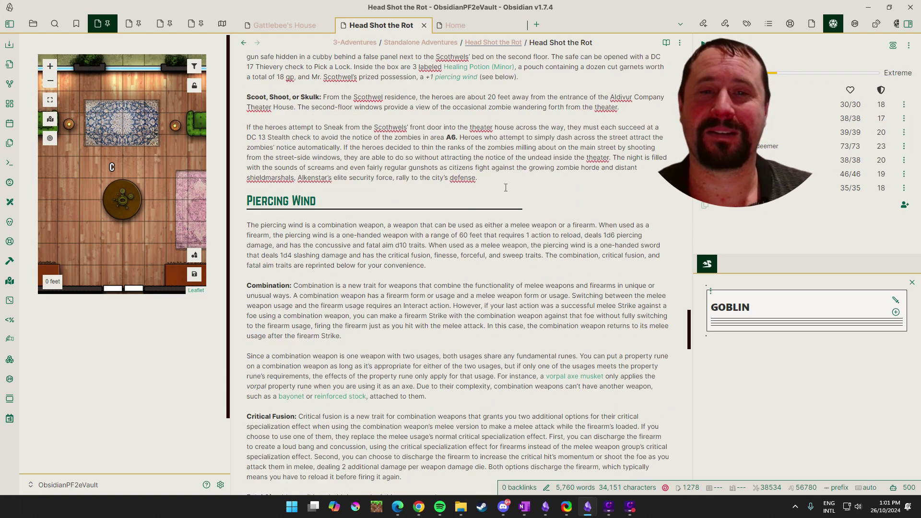
pyautogui.click(495, 181)
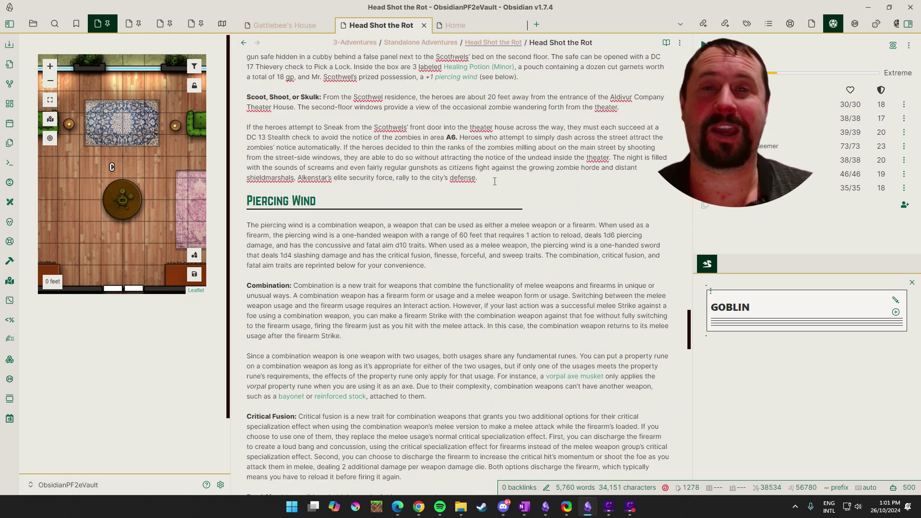
pyautogui.scroll(-3, 484, 268)
pyautogui.scroll(-10, 484, 269)
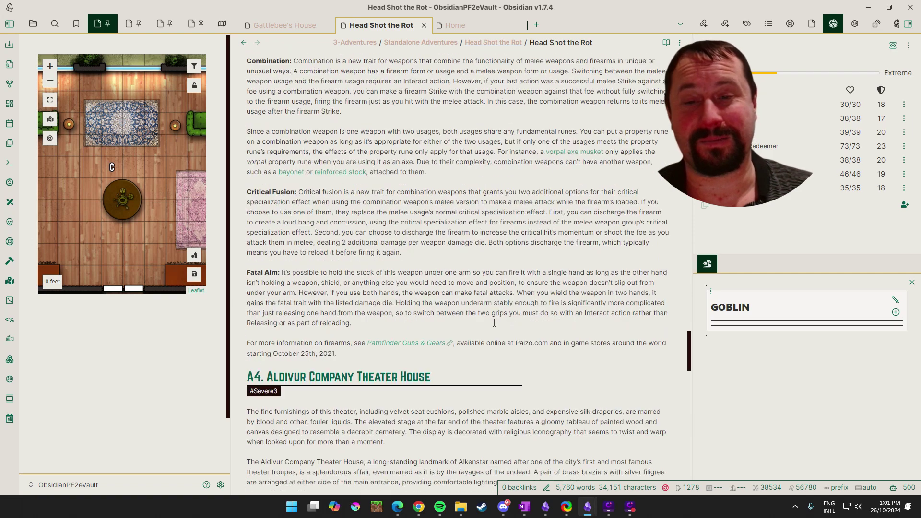
pyautogui.scroll(6, 519, 276)
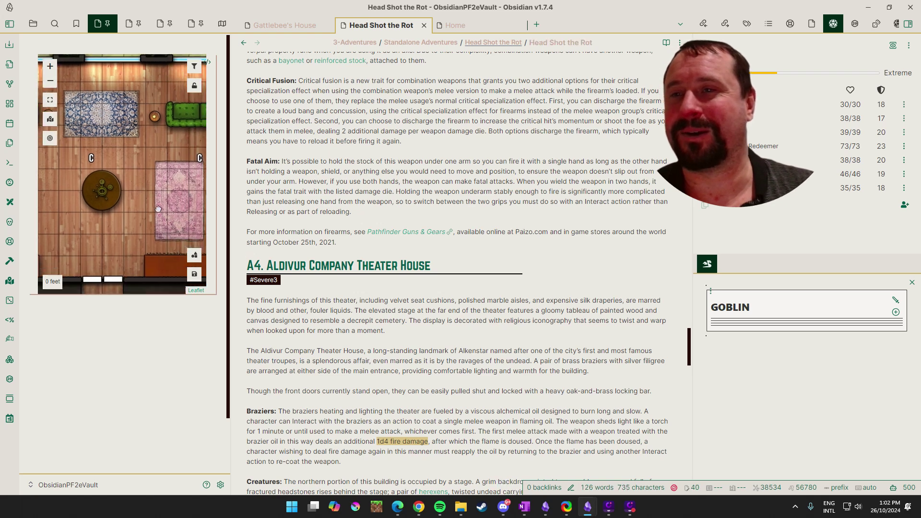
# Widen the sidebar that holds the Leaflet map beside the Head Shot the Rot note
pyautogui.moveTo(133, 150); pyautogui.dragTo(139, 169)
pyautogui.click(97, 356)
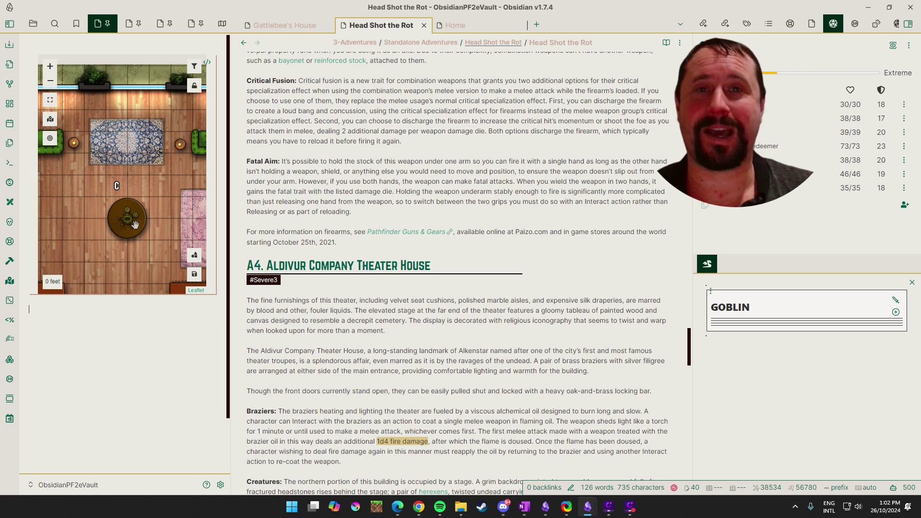
pyautogui.click(366, 247)
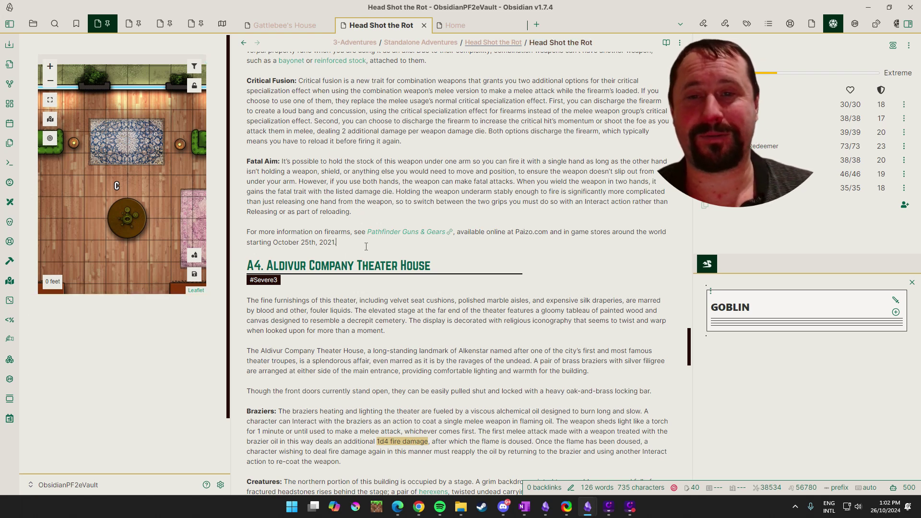
pyautogui.click(137, 154)
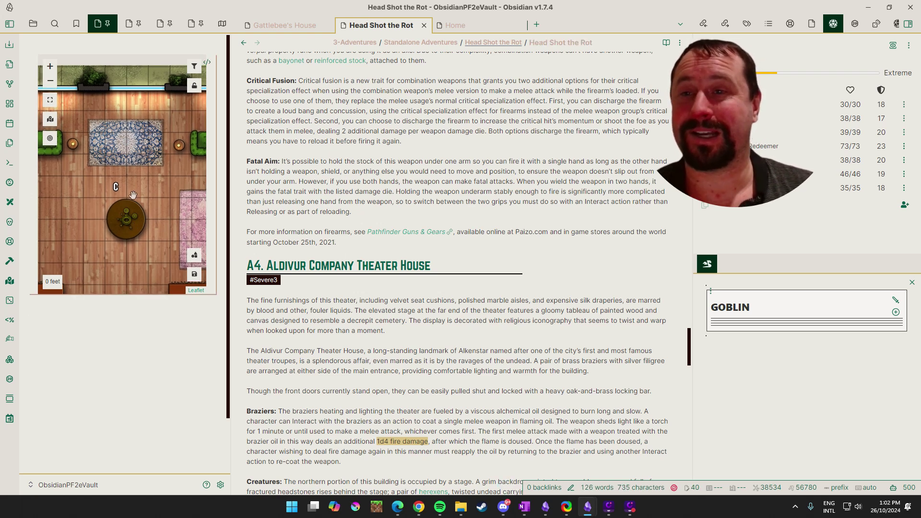
pyautogui.moveTo(137, 153); pyautogui.dragTo(154, 135)
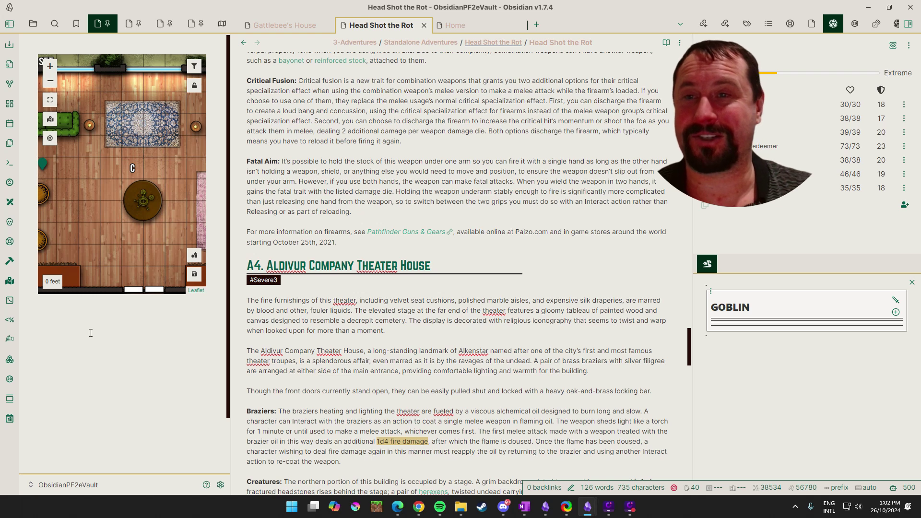
pyautogui.moveTo(230, 317); pyautogui.dragTo(257, 318)
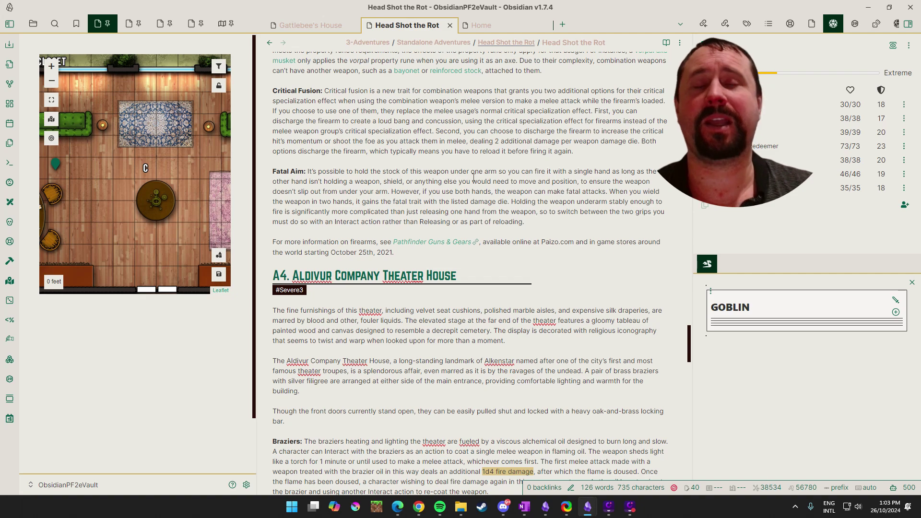
# Switch to the Obsidian TTRPG Tutorials website in Chrome and highlight the domain part of its address
pyautogui.moveTo(419, 507)
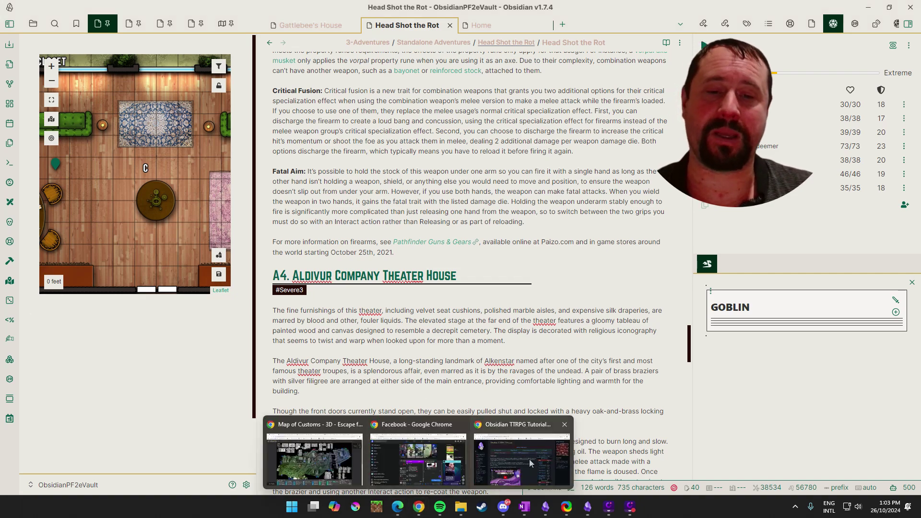
pyautogui.click(542, 454)
pyautogui.scroll(-2, 570, 344)
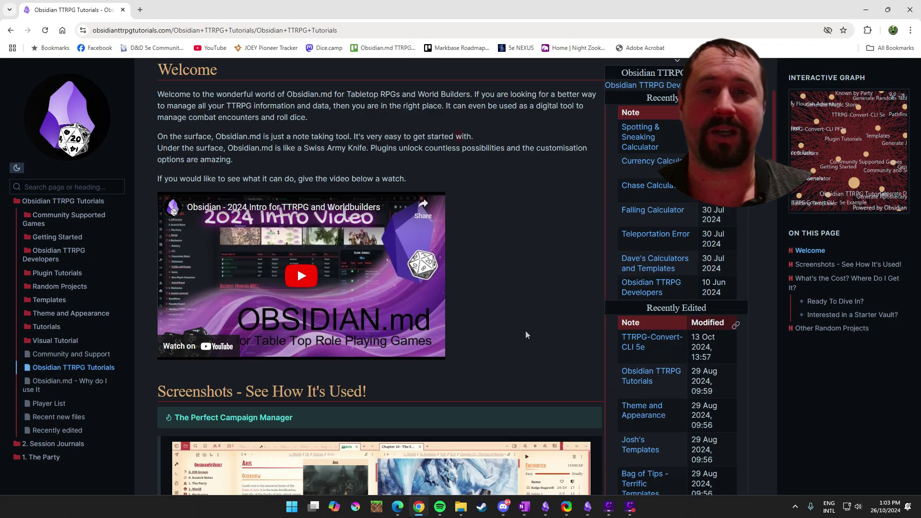
pyautogui.scroll(2, 525, 330)
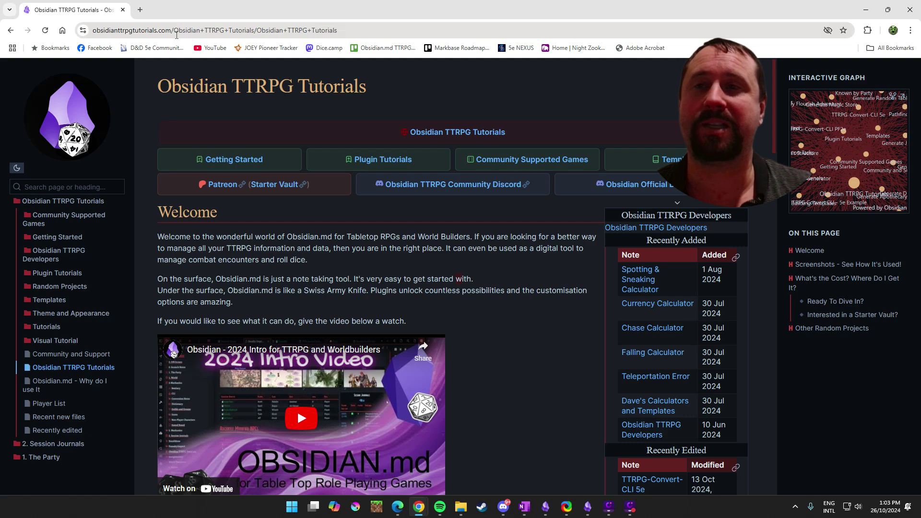
pyautogui.moveTo(177, 30); pyautogui.dragTo(93, 29)
pyautogui.click(502, 267)
# Look through the website's home page down to the Ready To Dive In? and Interested in a Starter Vault? sections
pyautogui.scroll(-10, 543, 266)
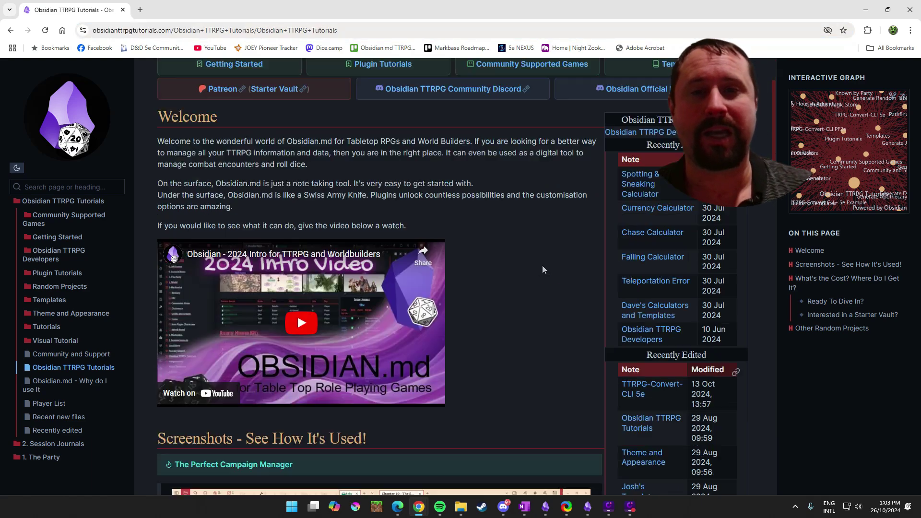
pyautogui.scroll(4, 549, 278)
pyautogui.scroll(4, 581, 288)
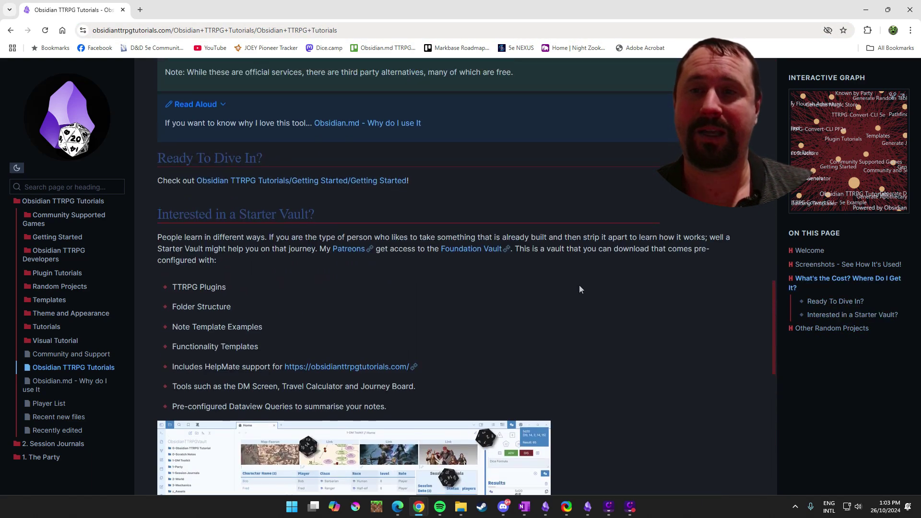
pyautogui.scroll(-3, 581, 286)
pyautogui.scroll(1, 316, 79)
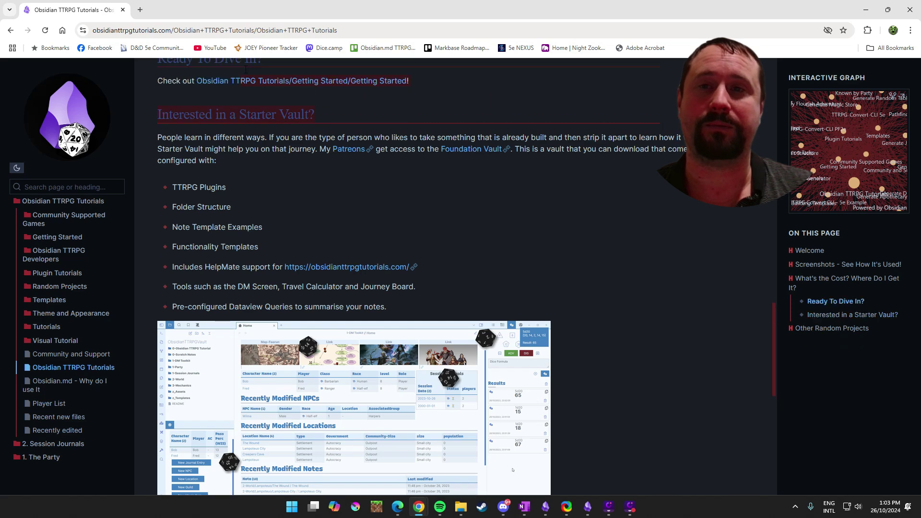
pyautogui.scroll(-2, 624, 249)
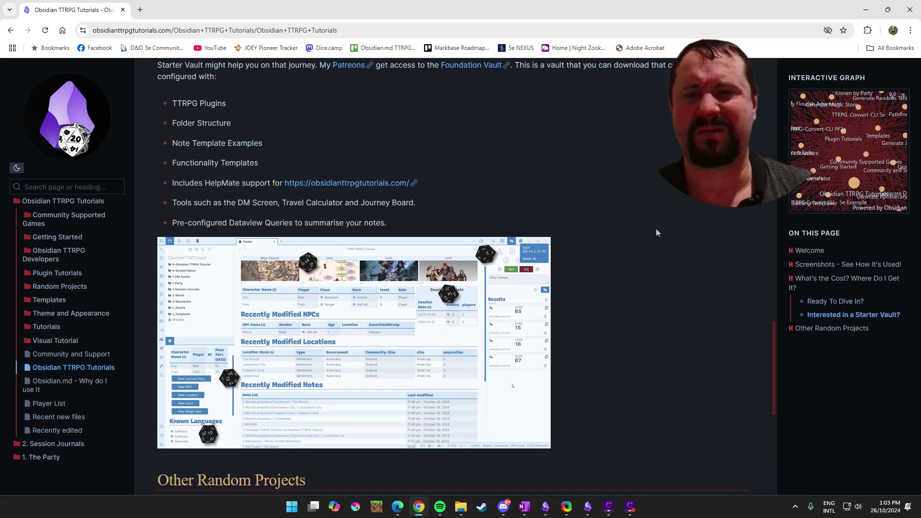
pyautogui.scroll(1, 676, 247)
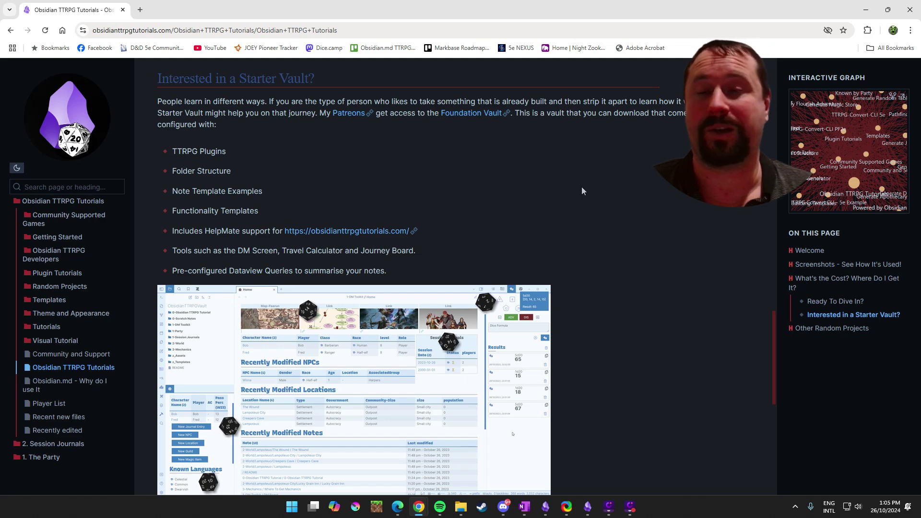
# Return to Obsidian and show the Zombie Shambler stat block from the encounter block under The Powder Horn
pyautogui.hotkey('alt', 'Tab')
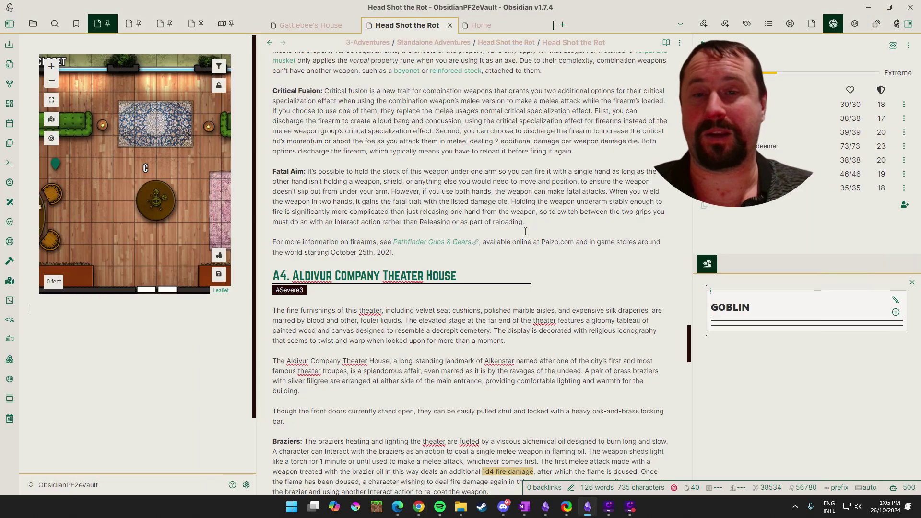
pyautogui.scroll(20, 525, 231)
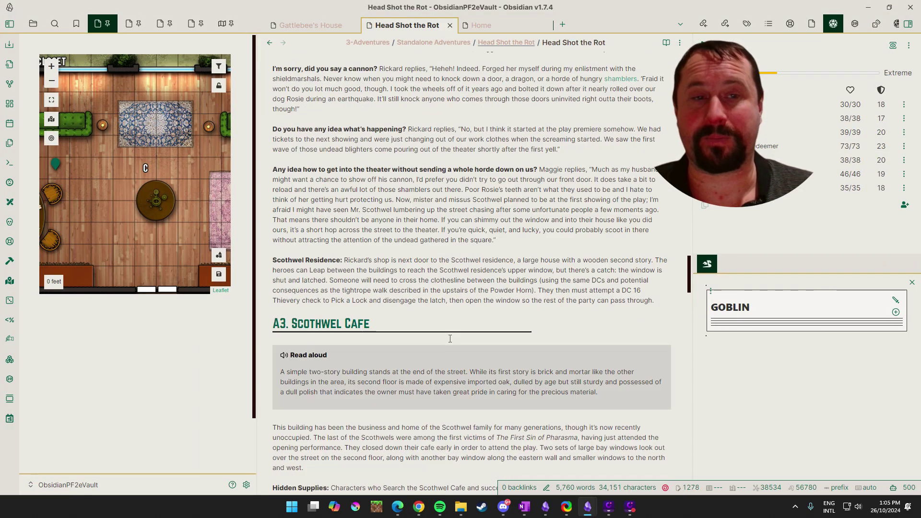
pyautogui.scroll(4, 450, 338)
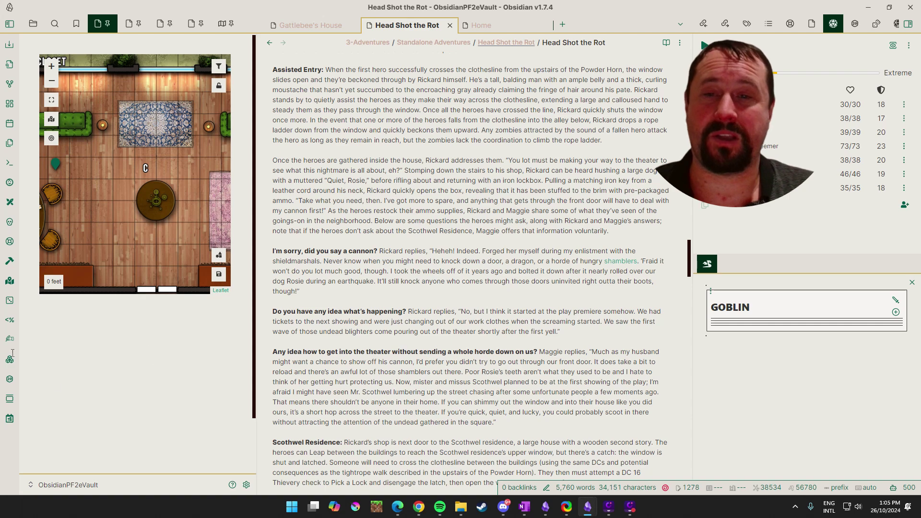
pyautogui.scroll(-4, 464, 277)
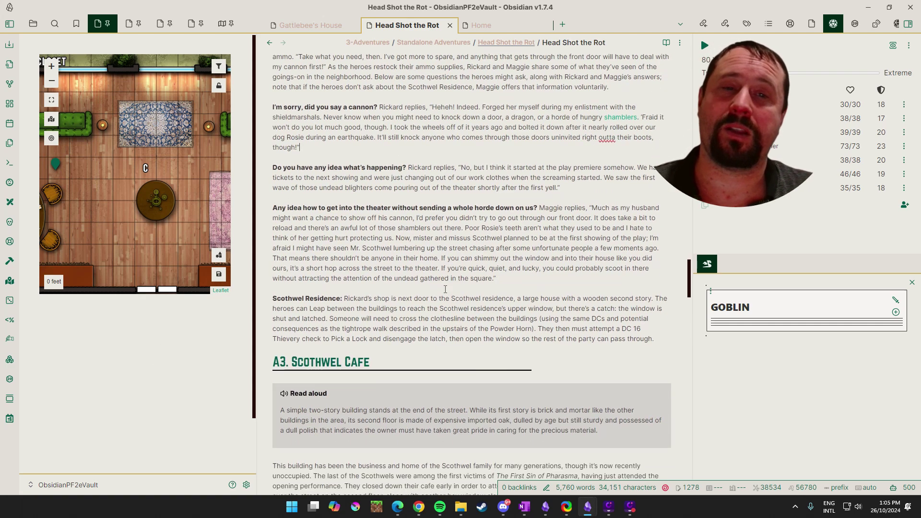
pyautogui.scroll(7, 521, 223)
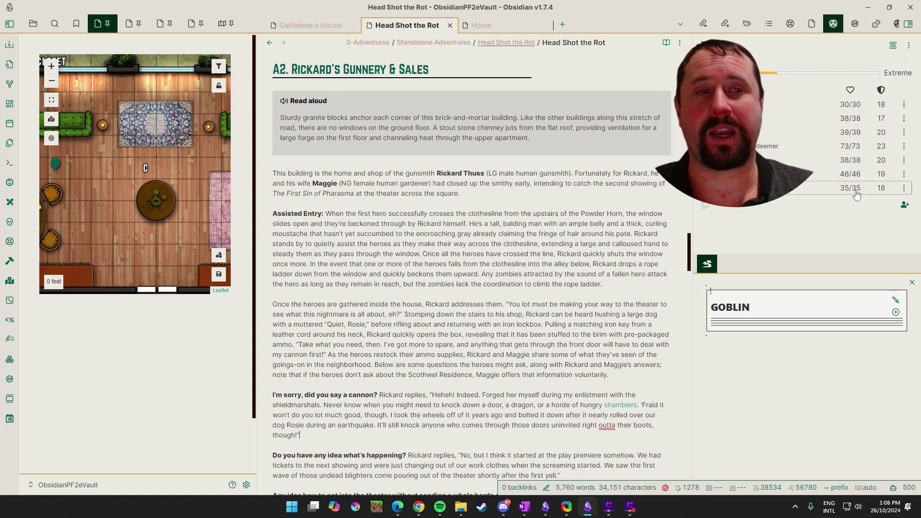
pyautogui.scroll(15, 546, 266)
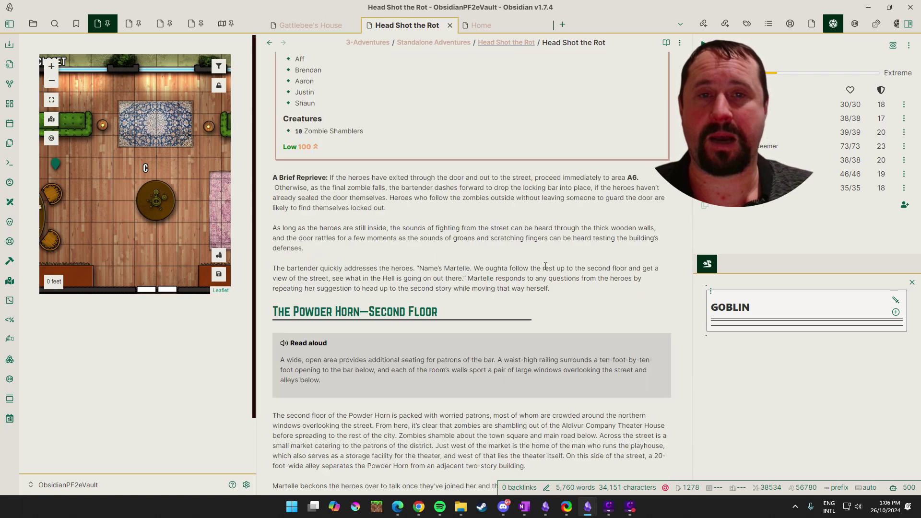
pyautogui.scroll(5, 416, 247)
pyautogui.click(321, 376)
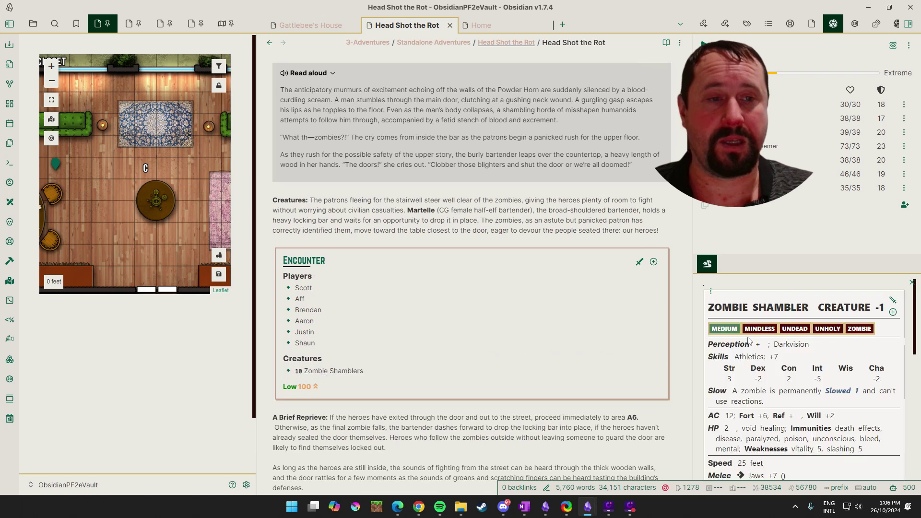
# Examine the Zombie Shambler stat block, including the preview of the linked Slowed 1 condition and the creature's artwork
pyautogui.moveTo(820, 349)
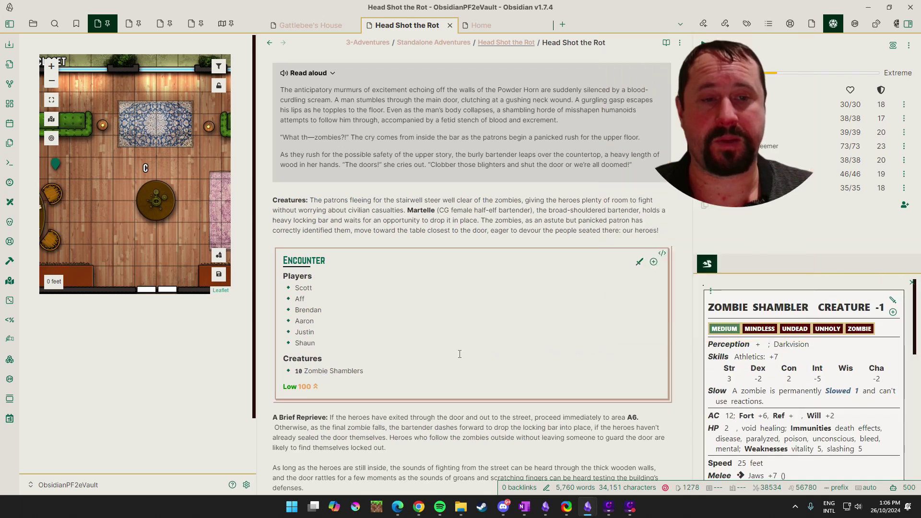
pyautogui.scroll(-1, 773, 369)
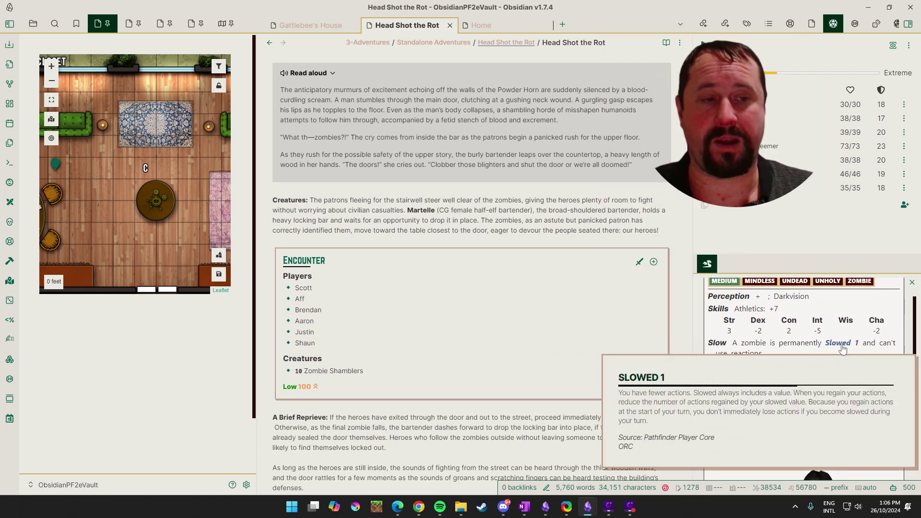
pyautogui.click(484, 261)
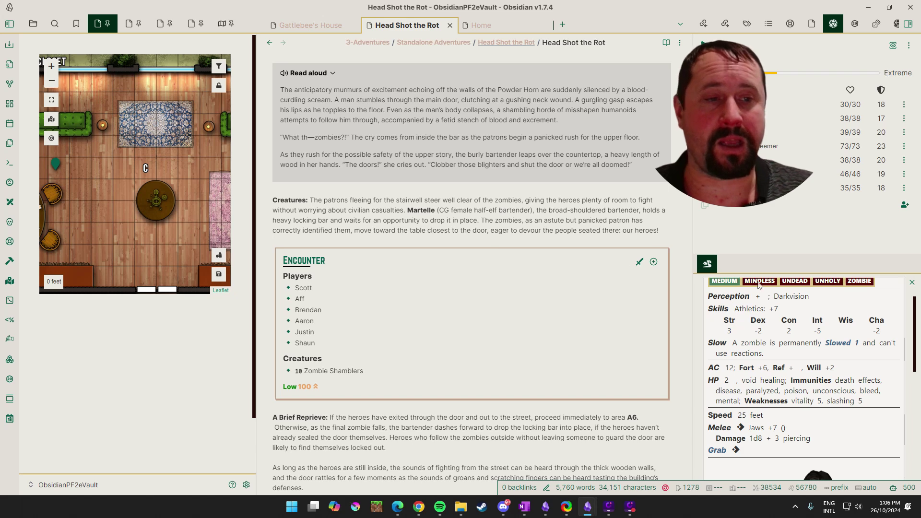
pyautogui.scroll(-1, 848, 375)
pyautogui.scroll(-1, 847, 375)
pyautogui.scroll(1, 844, 365)
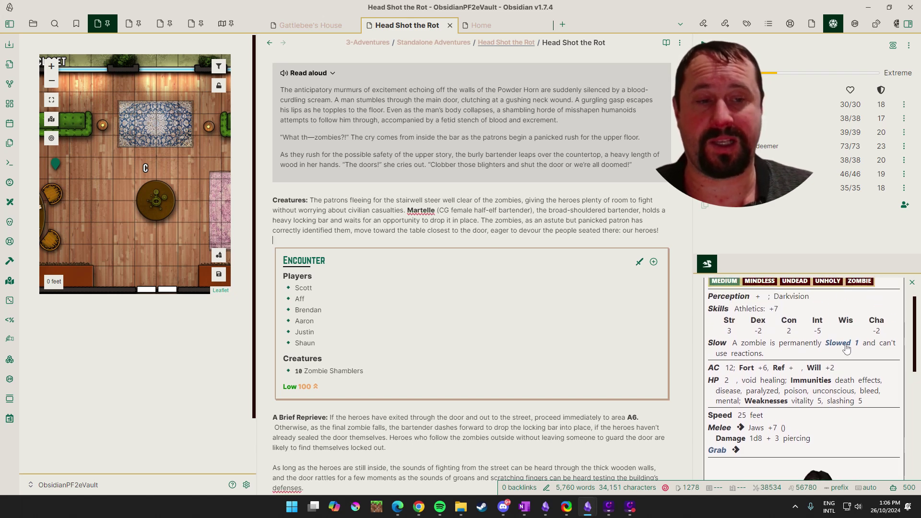
pyautogui.scroll(-2, 843, 355)
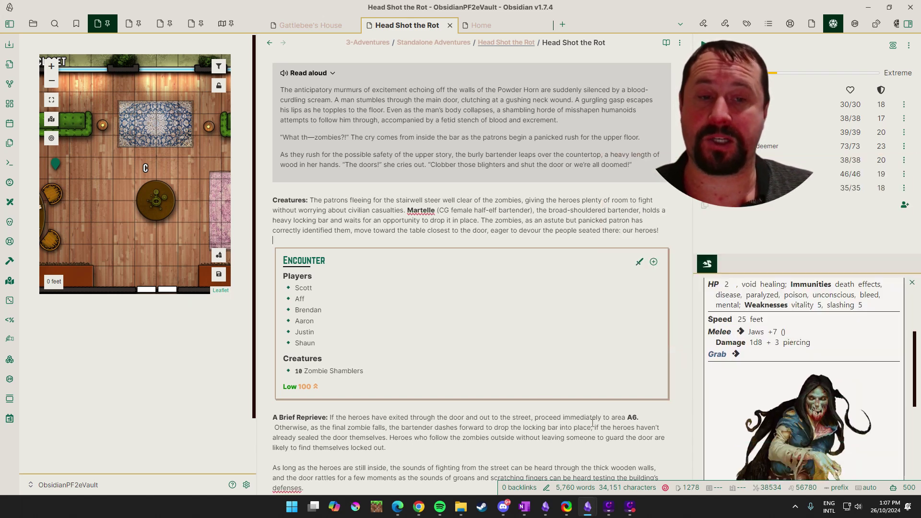
pyautogui.moveTo(716, 356)
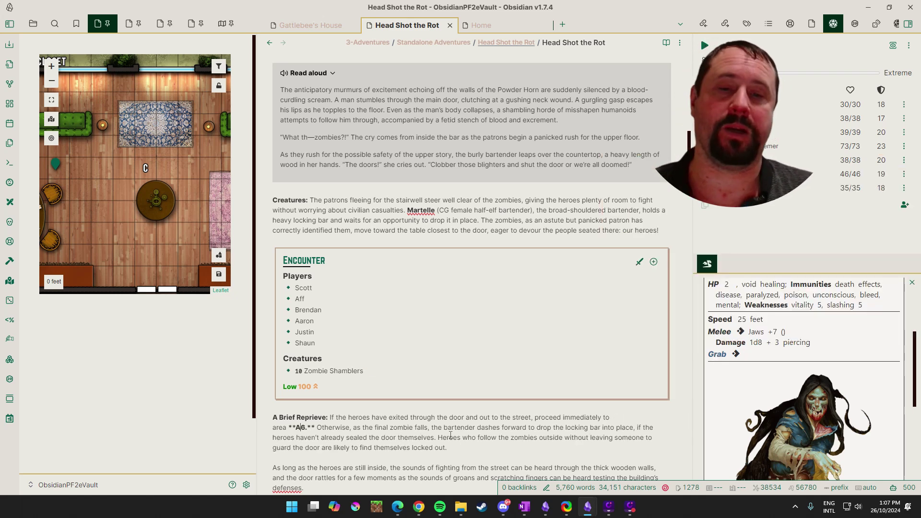
# Review the Head Shot the Rot note from The Powder Horn back through Background and Killing Zombies to the introductory Note callout
pyautogui.scroll(2, 587, 325)
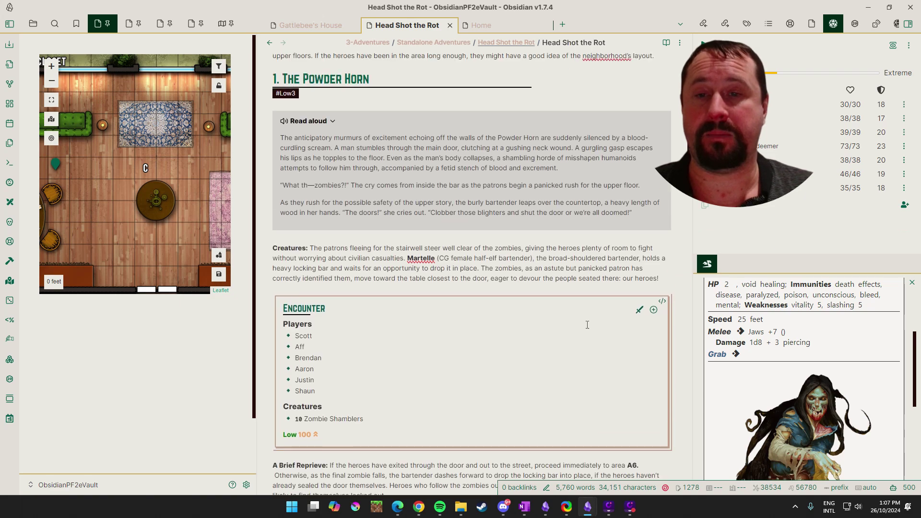
pyautogui.scroll(10, 588, 325)
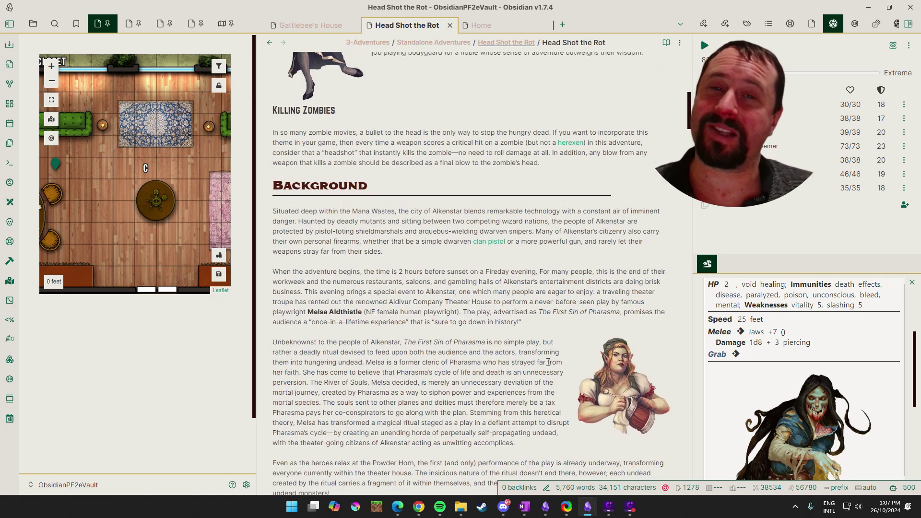
pyautogui.scroll(-3, 548, 362)
pyautogui.scroll(2, 546, 360)
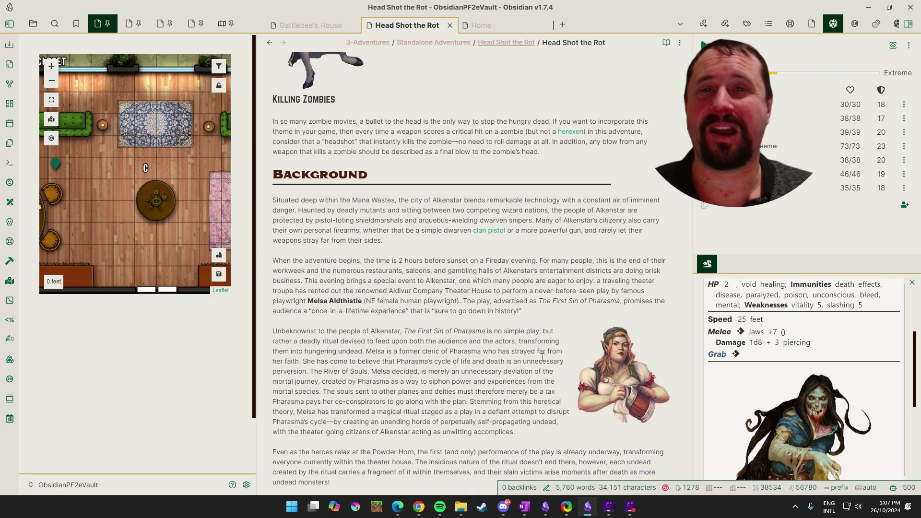
pyautogui.scroll(4, 542, 357)
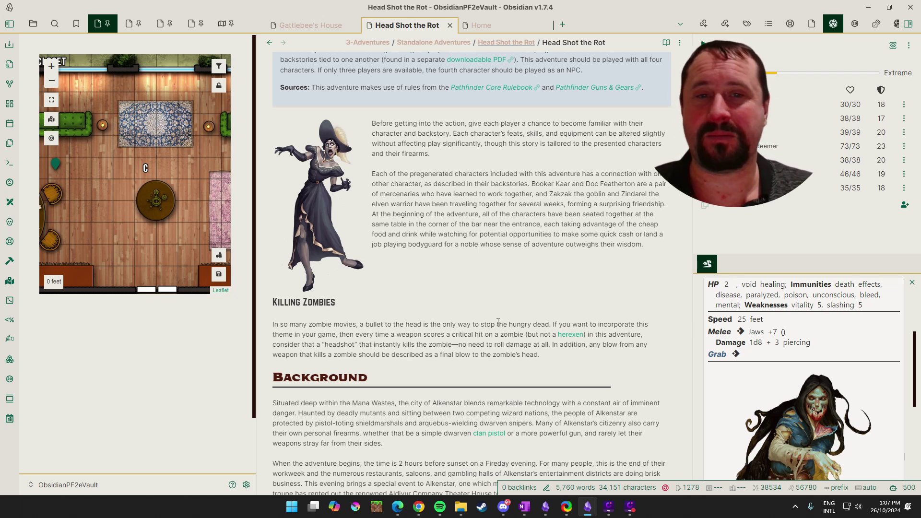
pyautogui.scroll(5, 499, 322)
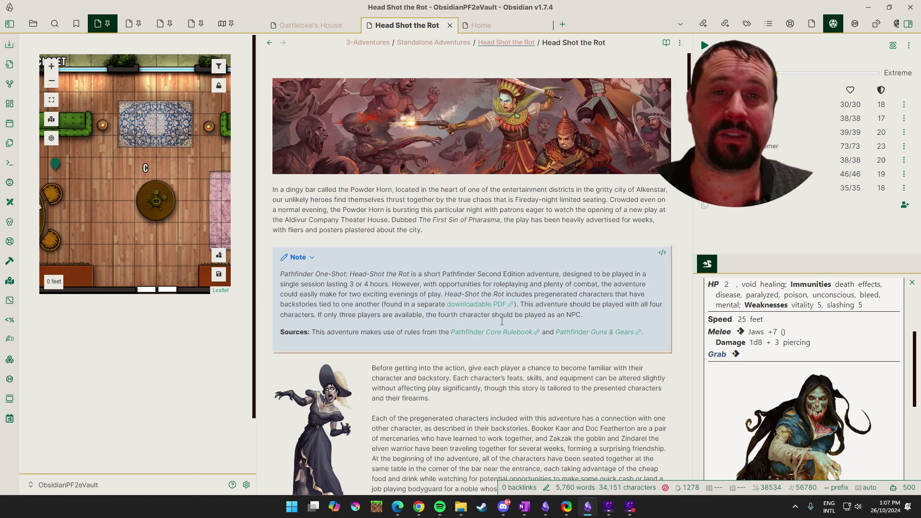
pyautogui.scroll(-2, 502, 321)
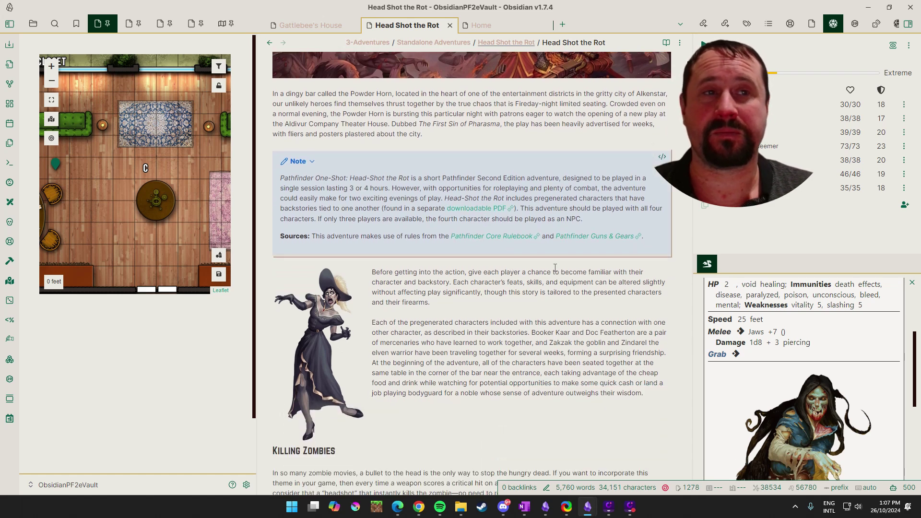
# Show the two dice rolling panels in the sidebar, and return to the encounter tracker with the creatures' hit points
pyautogui.click(854, 23)
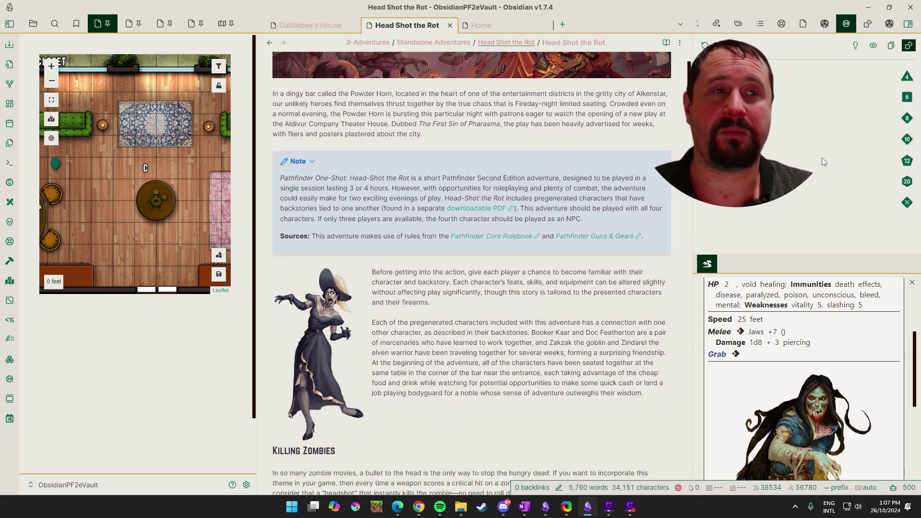
pyautogui.click(863, 28)
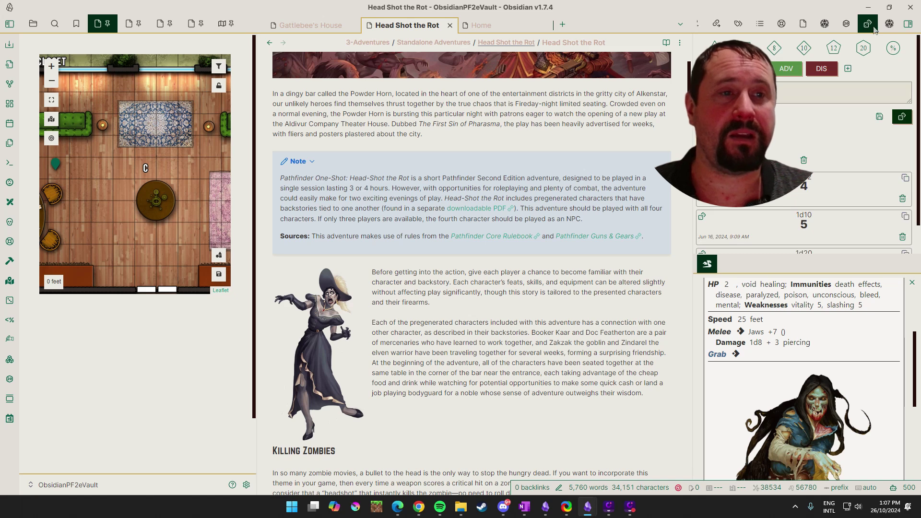
pyautogui.click(889, 24)
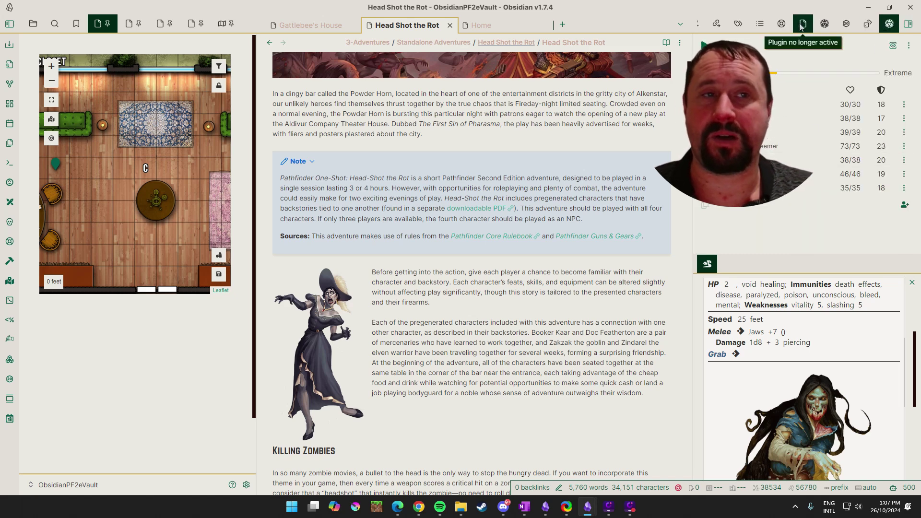
pyautogui.click(484, 138)
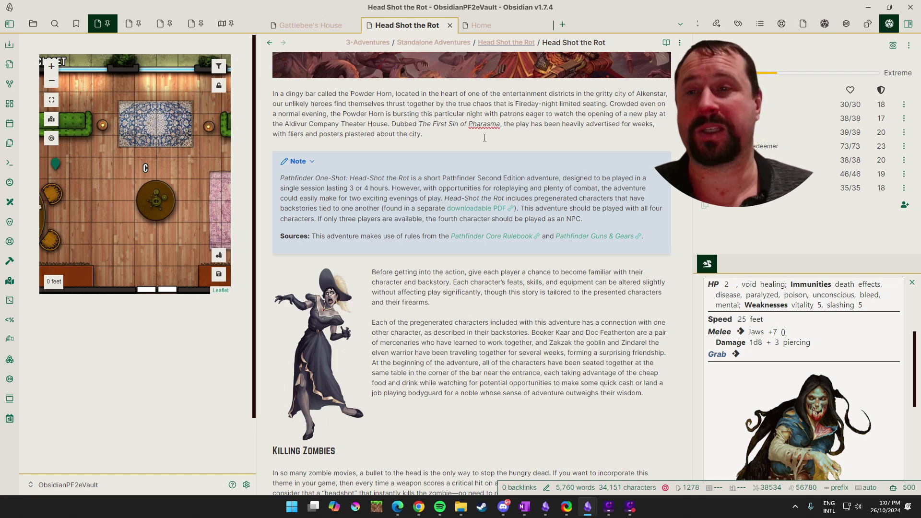
# Zoom out the sidebar Leaflet map to show the whole floor plan, and view The Great Toy Heist note down to Sitting Room
pyautogui.moveTo(116, 183); pyautogui.dragTo(121, 189)
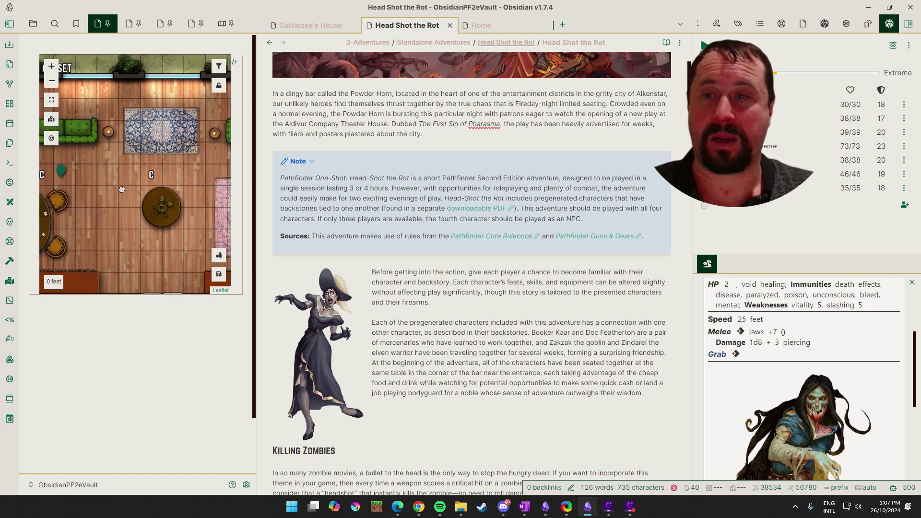
pyautogui.scroll(-3, 221, 187)
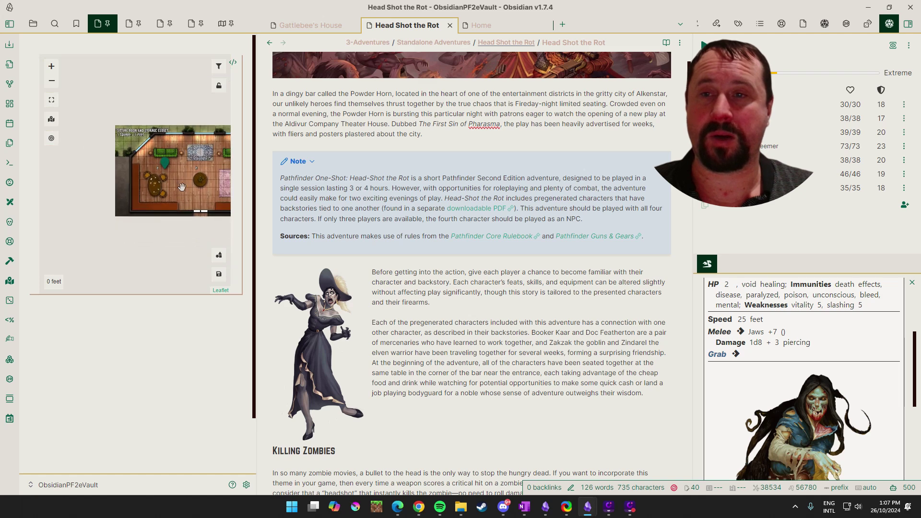
pyautogui.click(182, 182)
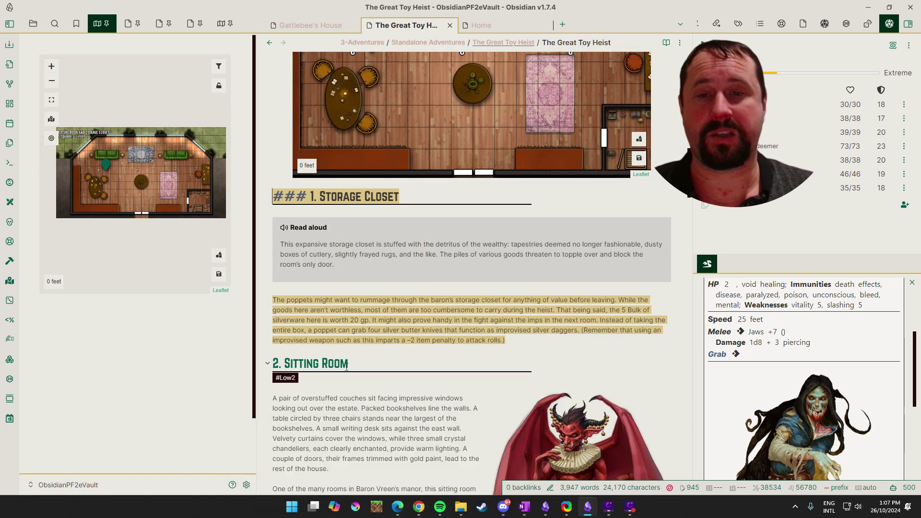
pyautogui.scroll(-4, 366, 353)
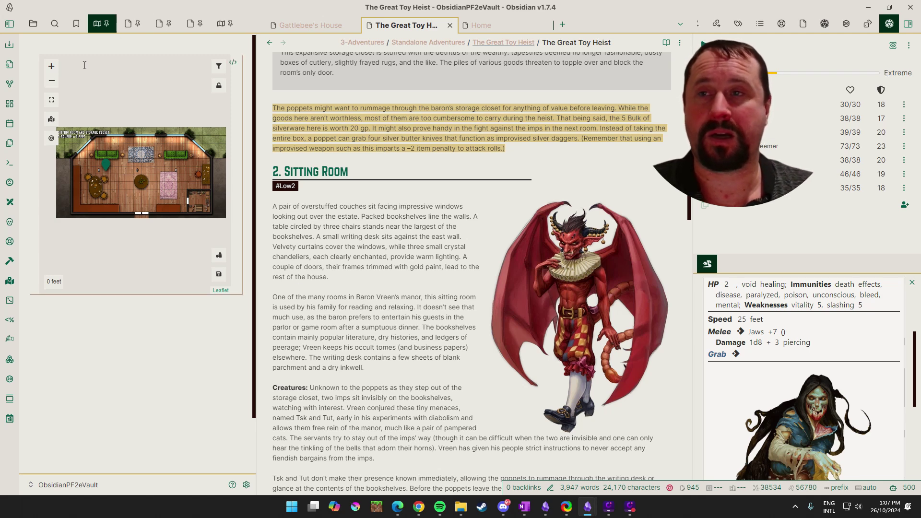
# View The Great Toy Heist note from Sitting Room down past the Tsk and Tut encounter block to Sitting Room Tactics
pyautogui.scroll(-7, 326, 90)
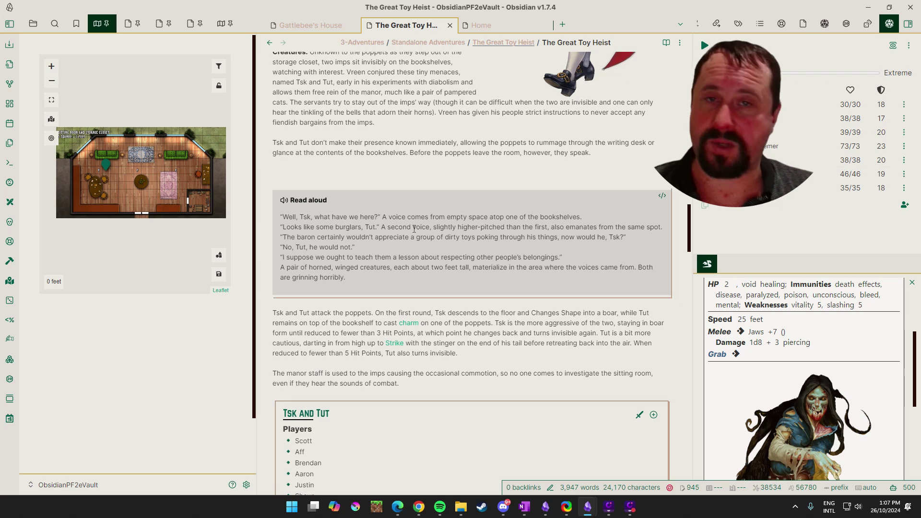
pyautogui.scroll(-2, 414, 228)
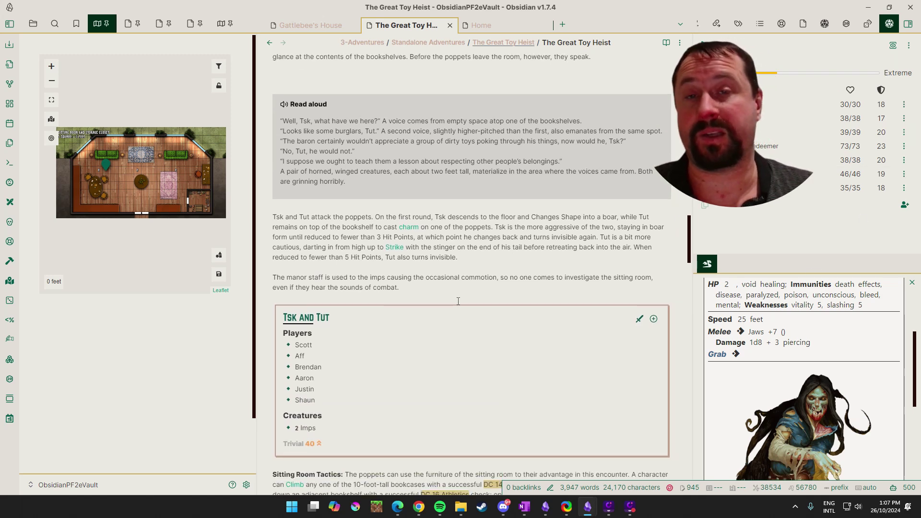
pyautogui.scroll(-5, 480, 289)
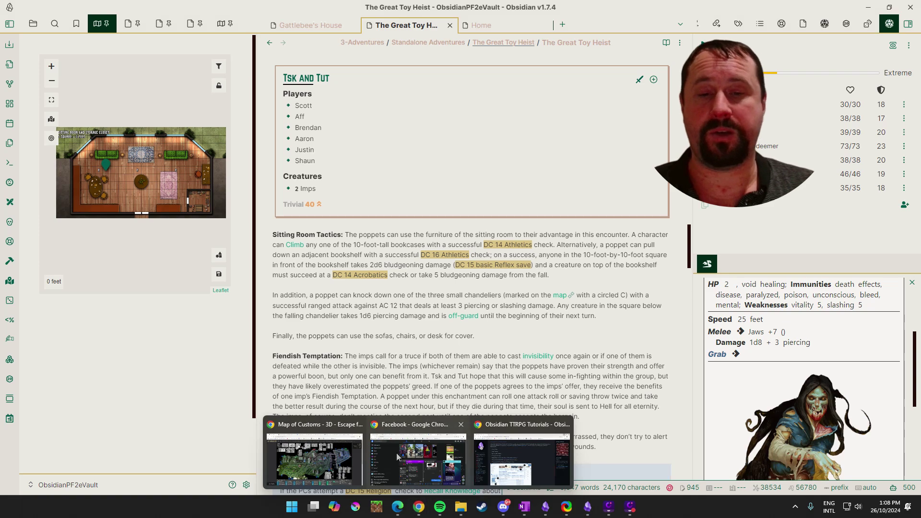
# Switch to the Obsidian TTRPG Tutorials website in Chrome, highlight its obsidianttrpgtutorials.com address and show the Welcome section
pyautogui.click(542, 445)
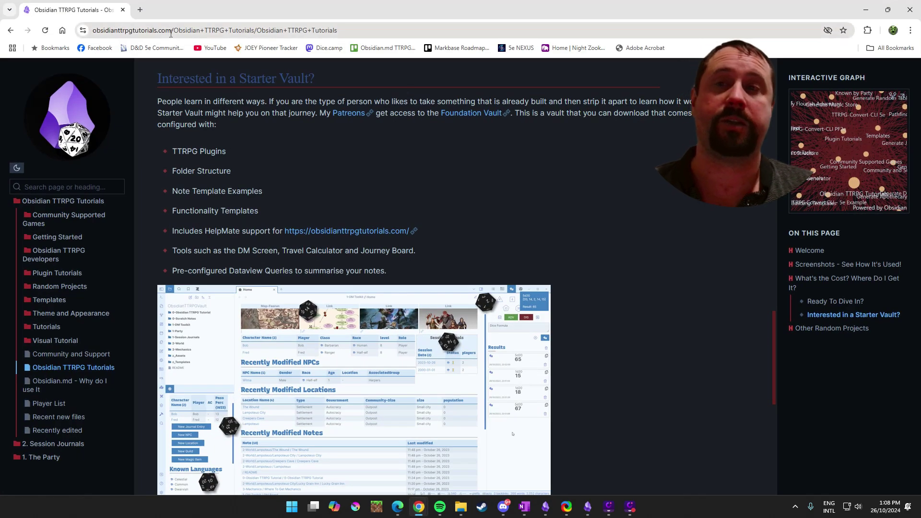
pyautogui.moveTo(175, 34); pyautogui.dragTo(93, 30)
pyautogui.scroll(20, 510, 215)
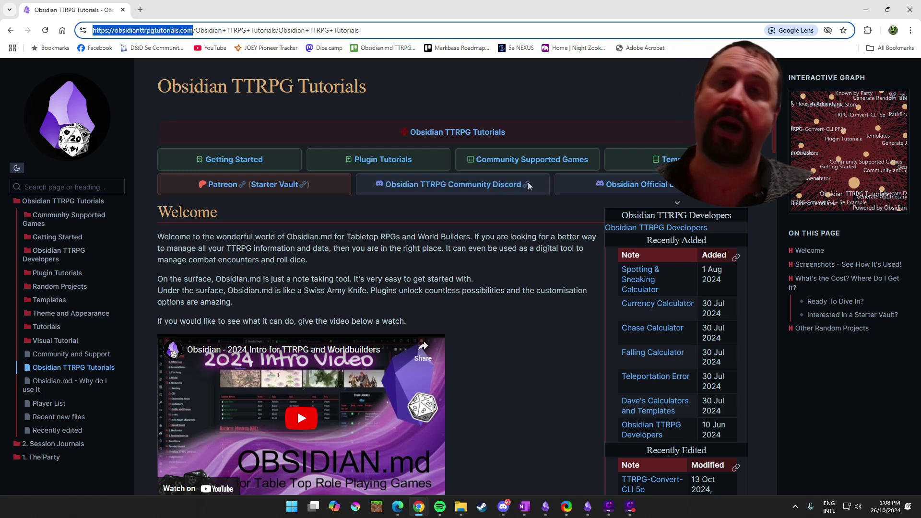
pyautogui.click(511, 296)
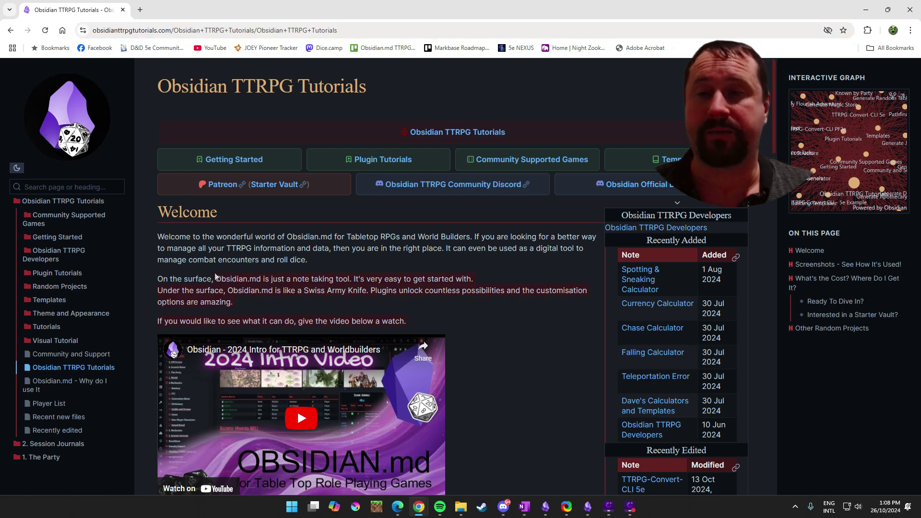
# Switch to the Obsidian TTRPG Community server in Discord and view the beginner-chat channel under Obsidian Help
pyautogui.click(504, 507)
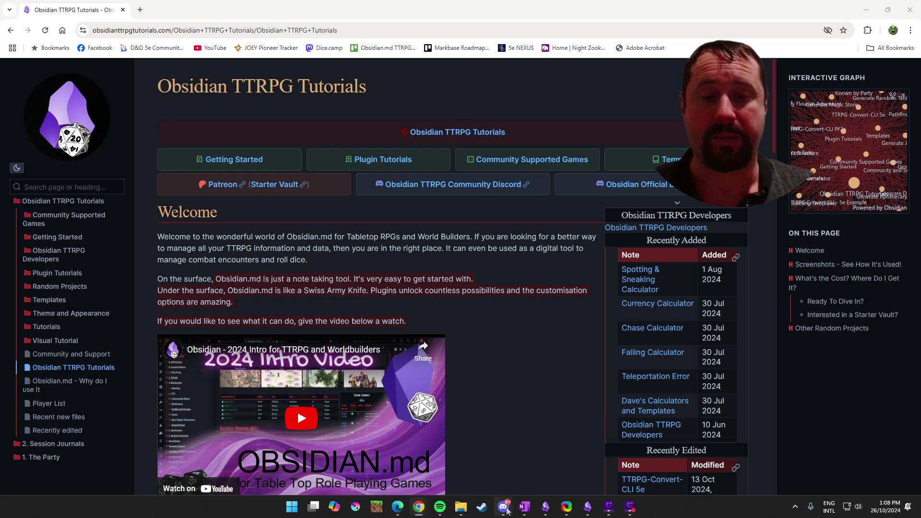
pyautogui.scroll(8, 324, 256)
pyautogui.scroll(4, 116, 181)
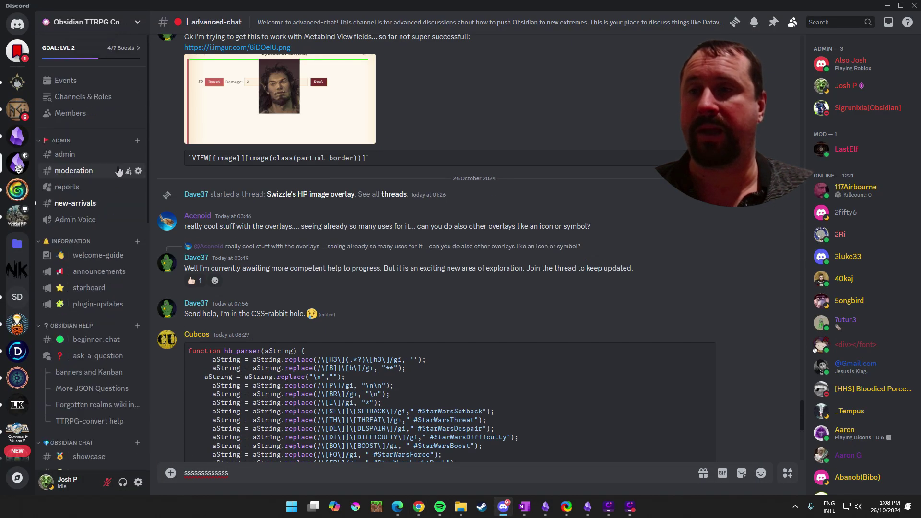
pyautogui.scroll(-3, 118, 174)
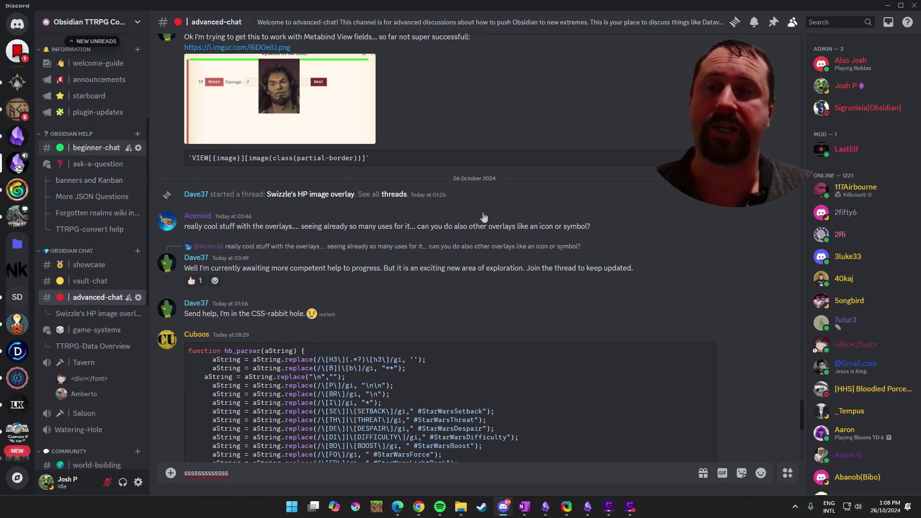
pyautogui.click(96, 147)
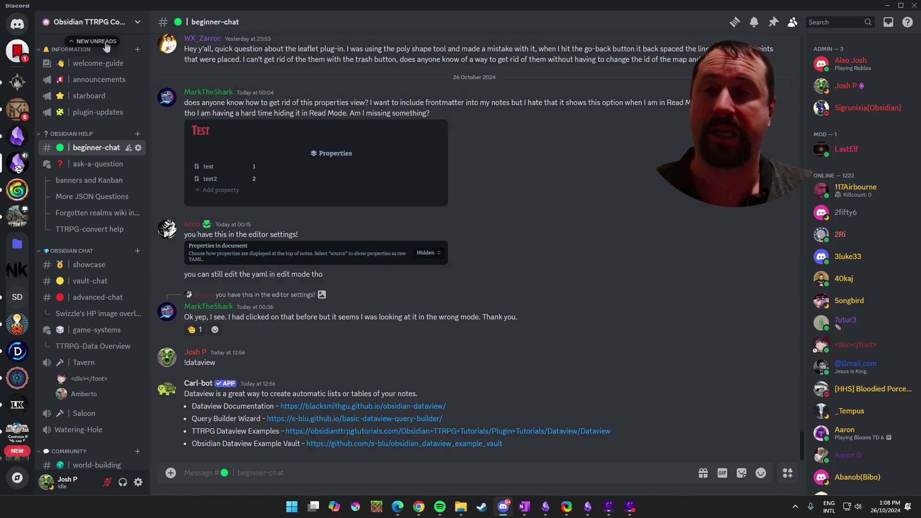
# Show the ask-a-question forum with its new post form, and look through the existing question posts
pyautogui.click(96, 164)
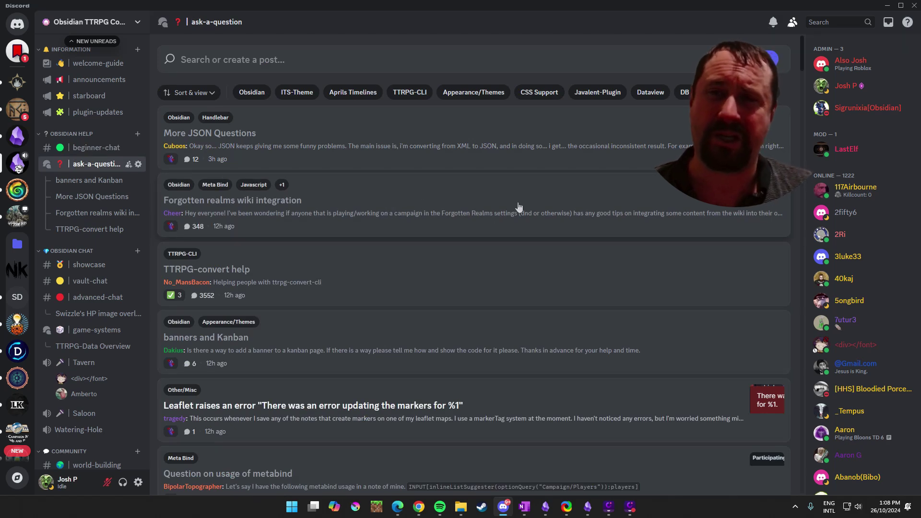
pyautogui.click(763, 59)
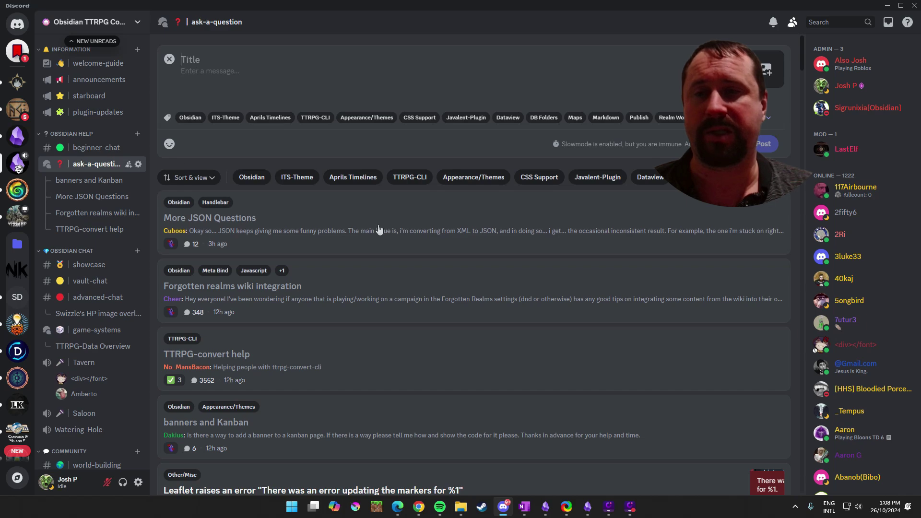
pyautogui.scroll(-5, 454, 278)
pyautogui.scroll(-10, 454, 278)
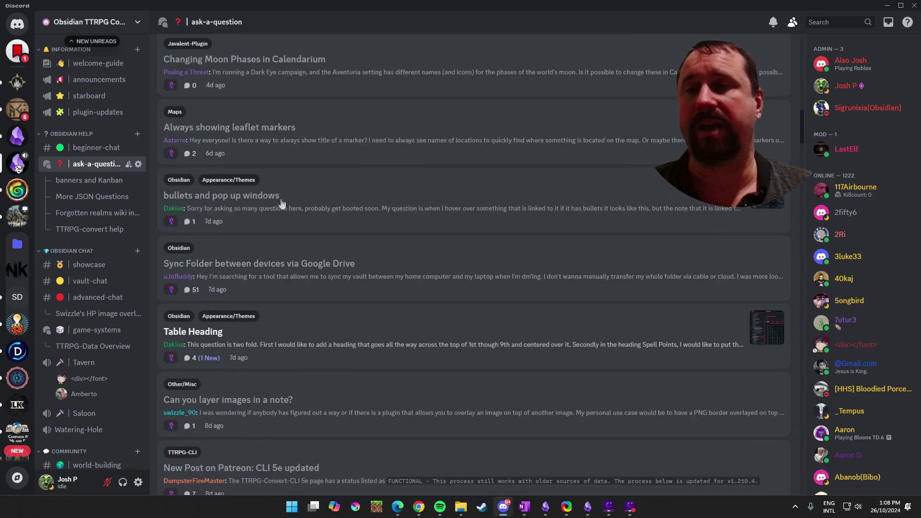
pyautogui.scroll(15, 294, 229)
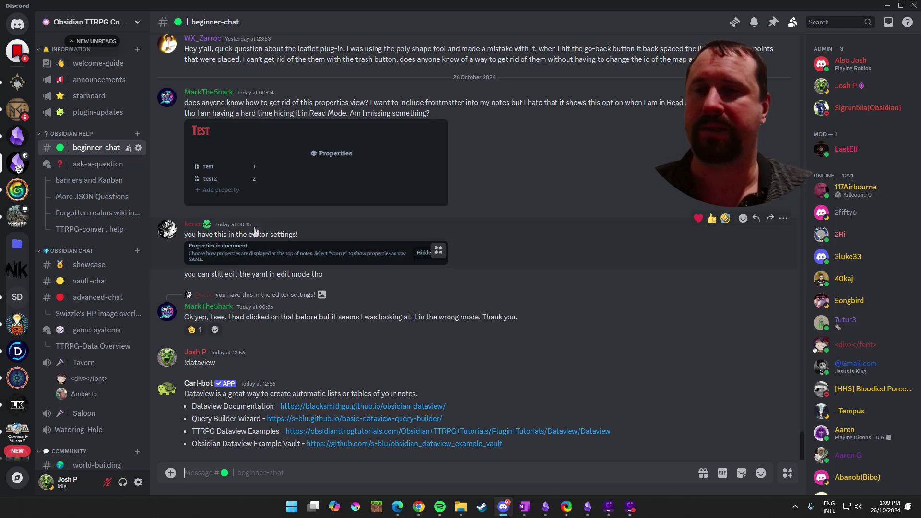
# Return to the ask-a-question forum, view the posts filtered by the ITS-Theme tag, and clear that filter
pyautogui.scroll(-2, 92, 144)
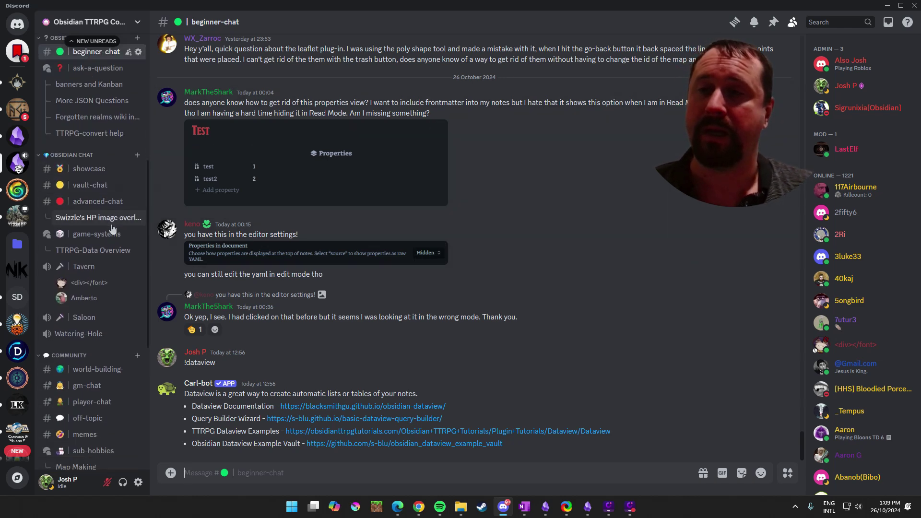
pyautogui.click(95, 68)
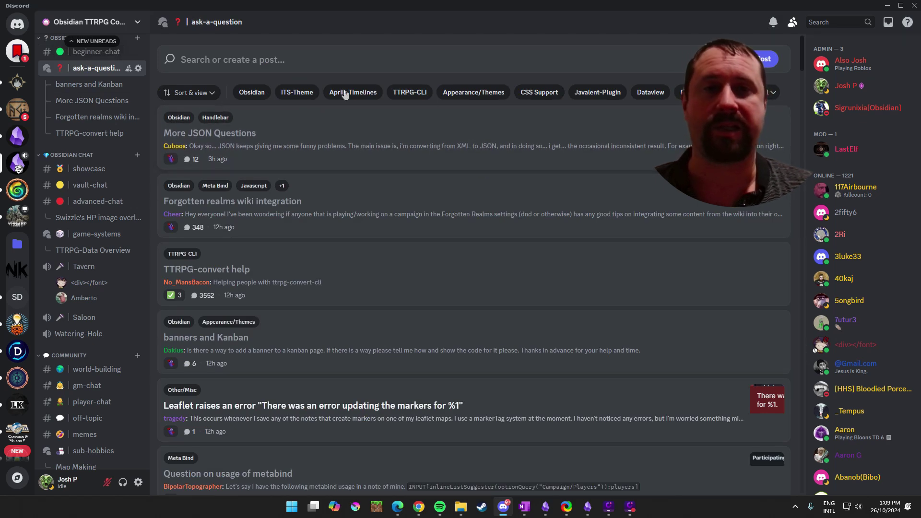
pyautogui.click(302, 95)
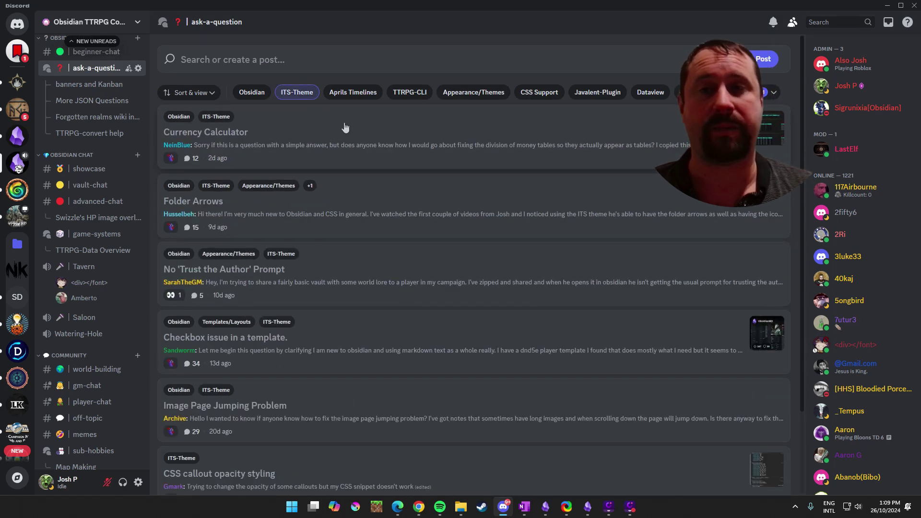
pyautogui.scroll(-5, 335, 278)
pyautogui.scroll(5, 376, 322)
pyautogui.click(297, 92)
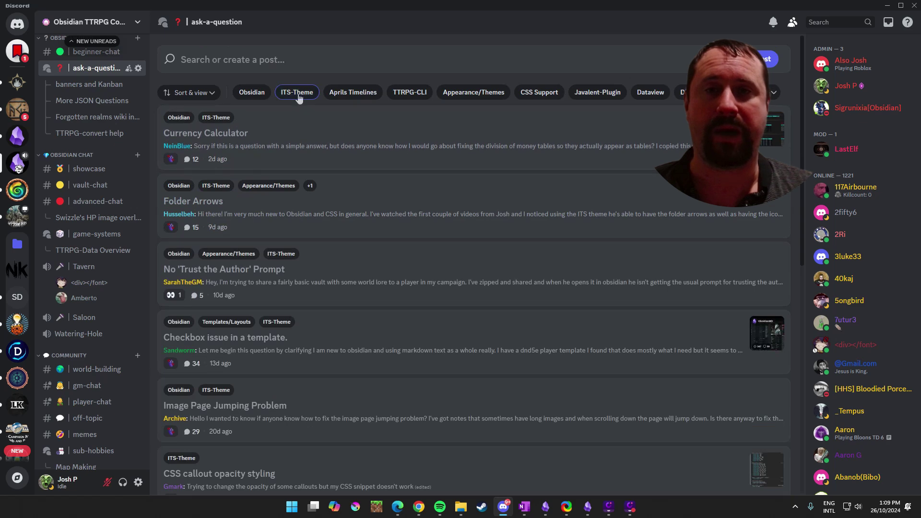
# View the forum posts tagged CSS Support and those tagged Javalent-Plugin, clearing each tag filter after viewing
pyautogui.click(539, 92)
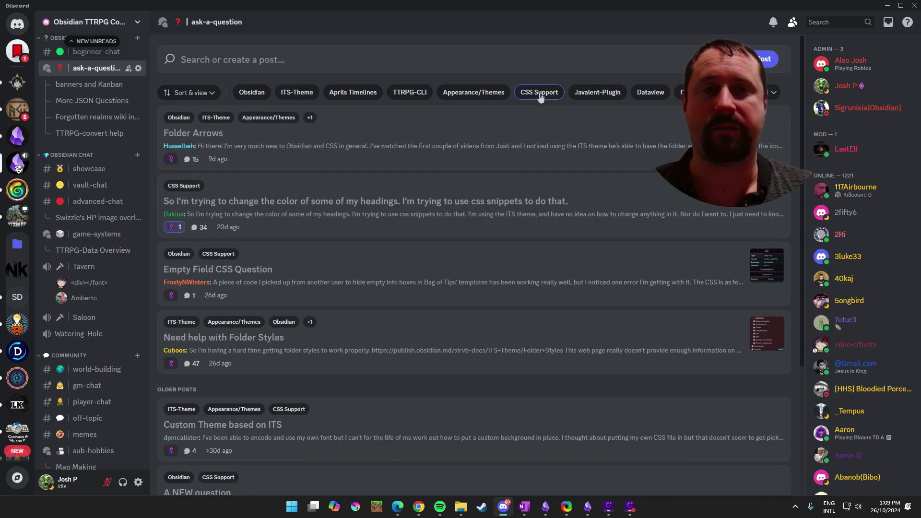
pyautogui.click(540, 93)
pyautogui.click(604, 93)
pyautogui.scroll(-5, 399, 202)
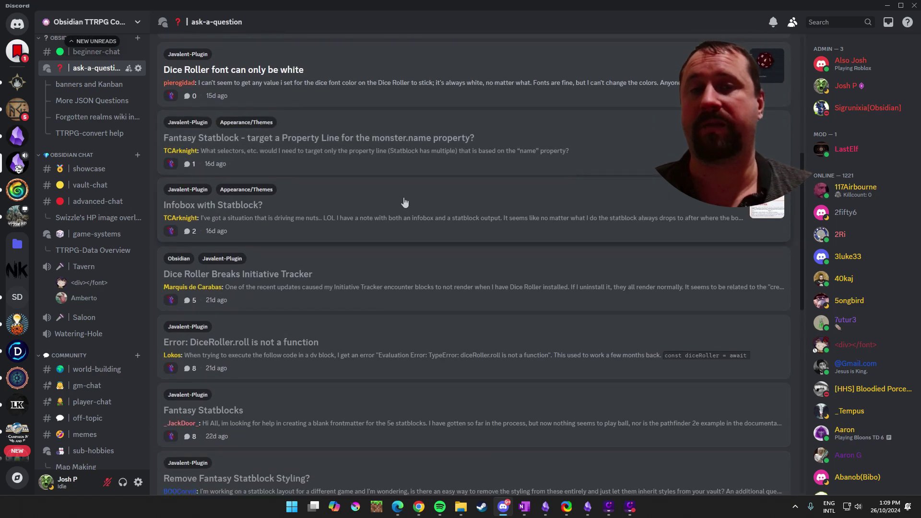
pyautogui.scroll(5, 432, 213)
pyautogui.click(605, 92)
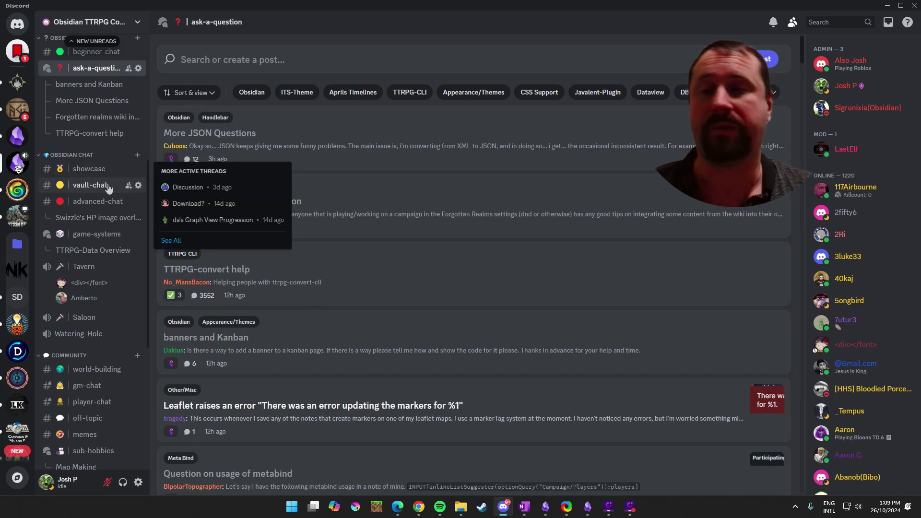
# View the vault-chat channel under Obsidian Chat, and open the advanced-chat channel
pyautogui.scroll(-2, 96, 143)
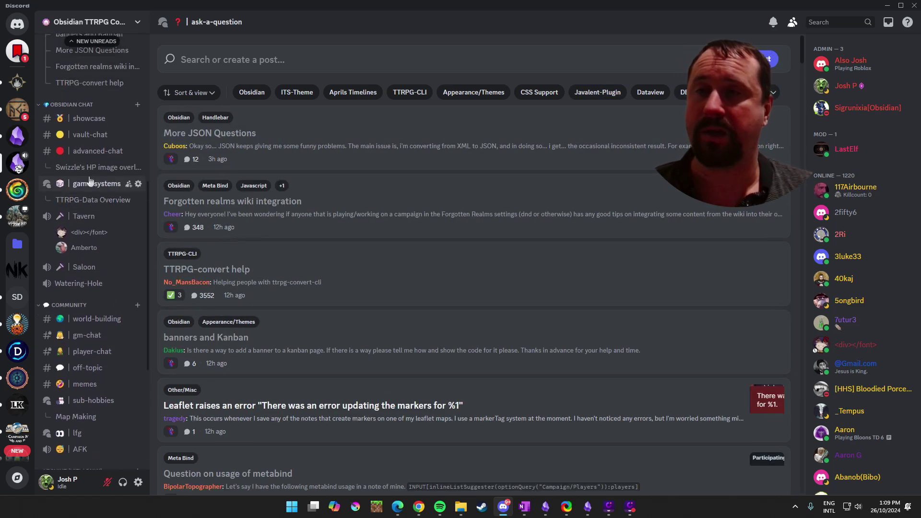
pyautogui.click(74, 141)
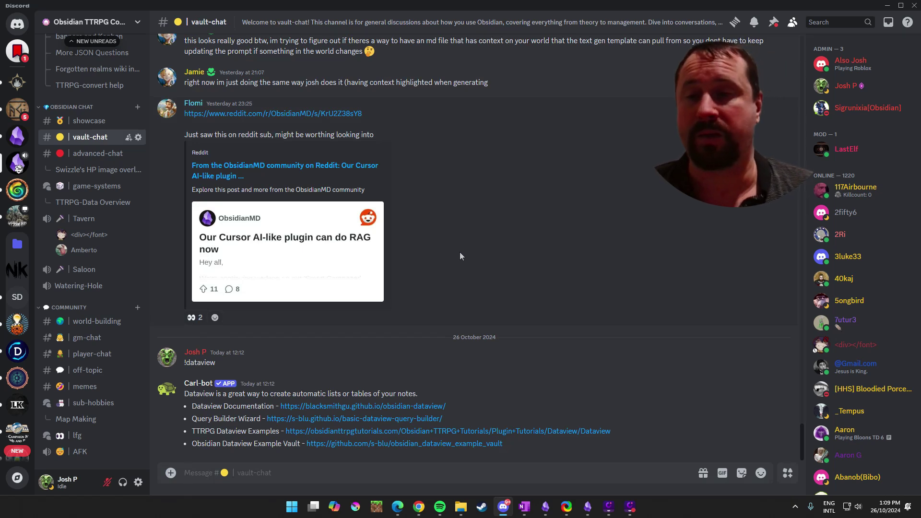
pyautogui.click(96, 153)
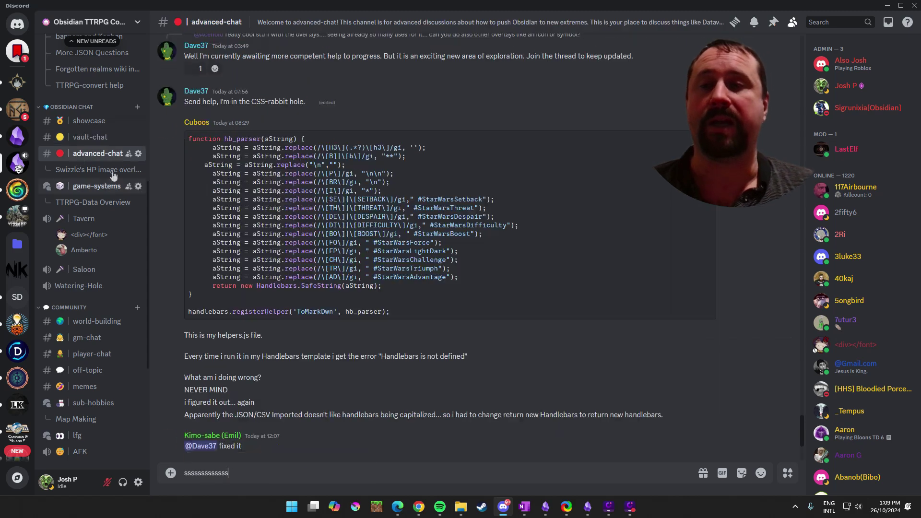
# Look over recent advanced-chat messages and highlight the posted hb_parser code block as an example
pyautogui.scroll(6, 624, 279)
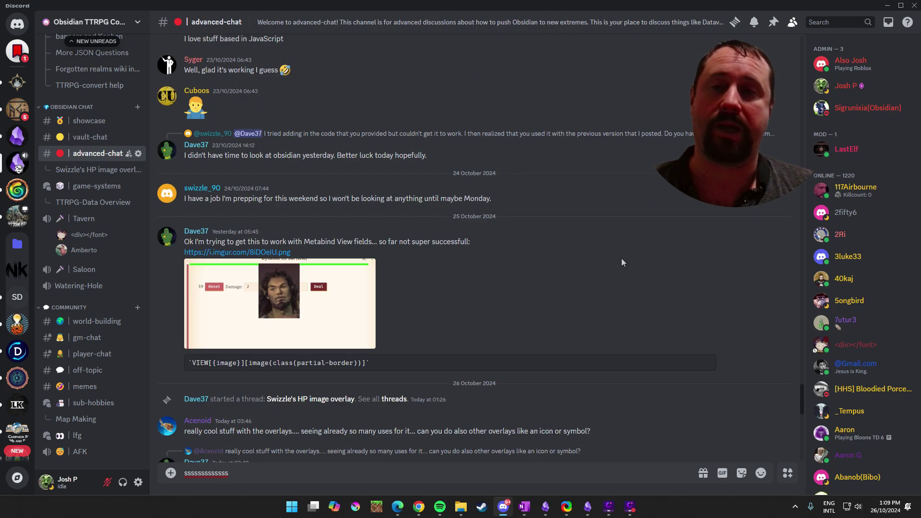
pyautogui.scroll(-7, 610, 255)
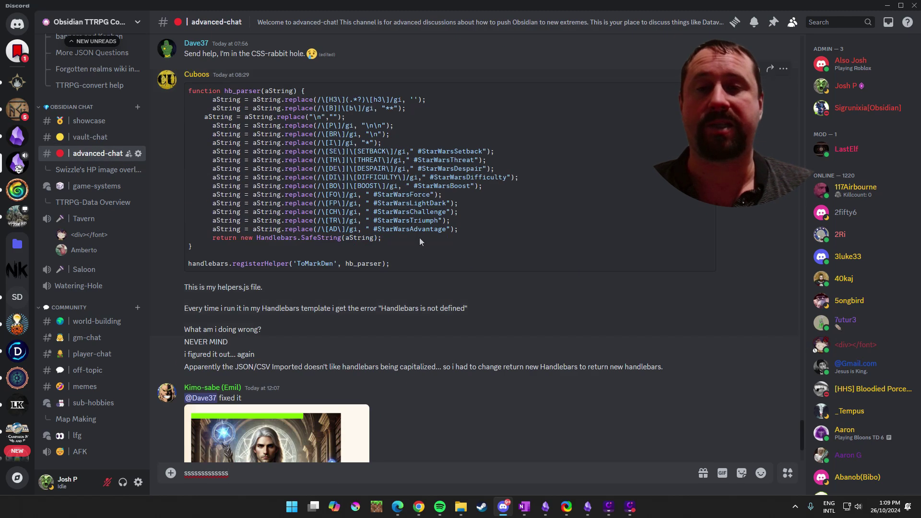
pyautogui.moveTo(407, 262); pyautogui.dragTo(188, 90)
pyautogui.click(510, 195)
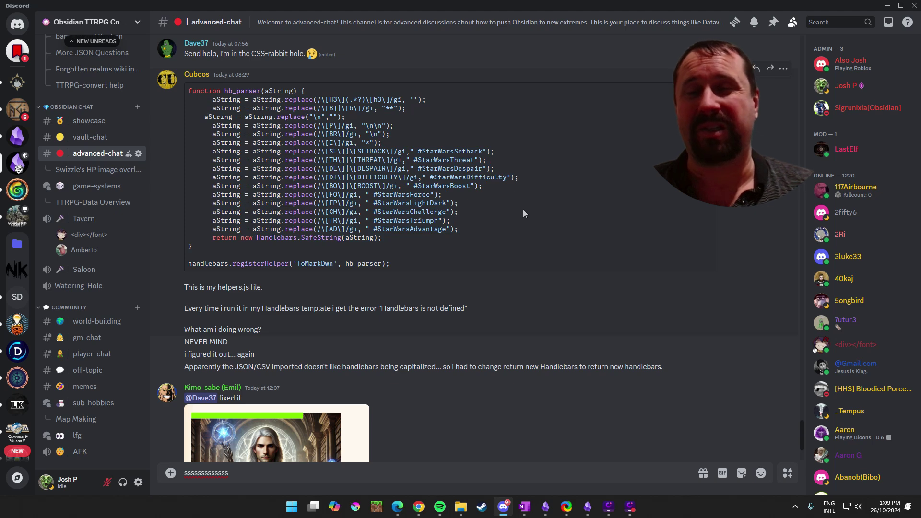
# Review the advanced-chat history, including the HP image overlay and Handlebars discussions, and return to the newest message
pyautogui.scroll(3, 523, 209)
pyautogui.scroll(4, 106, 181)
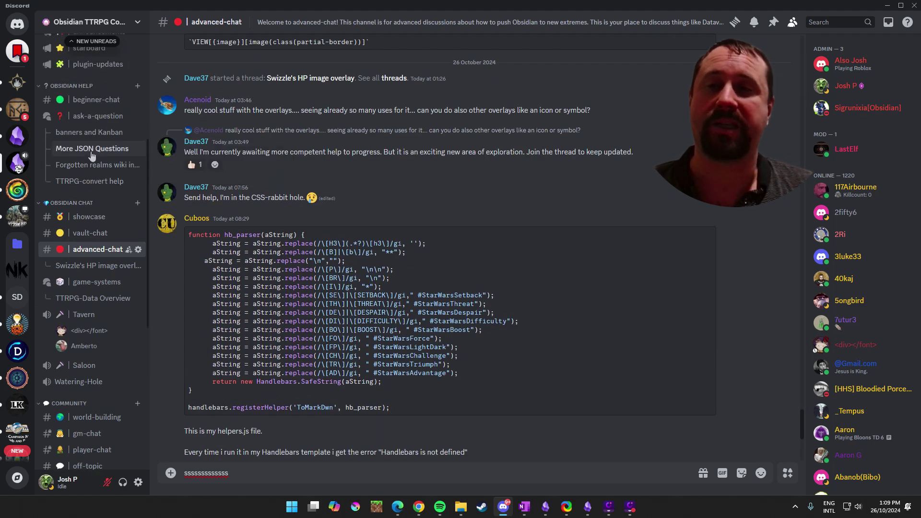
pyautogui.scroll(10, 519, 312)
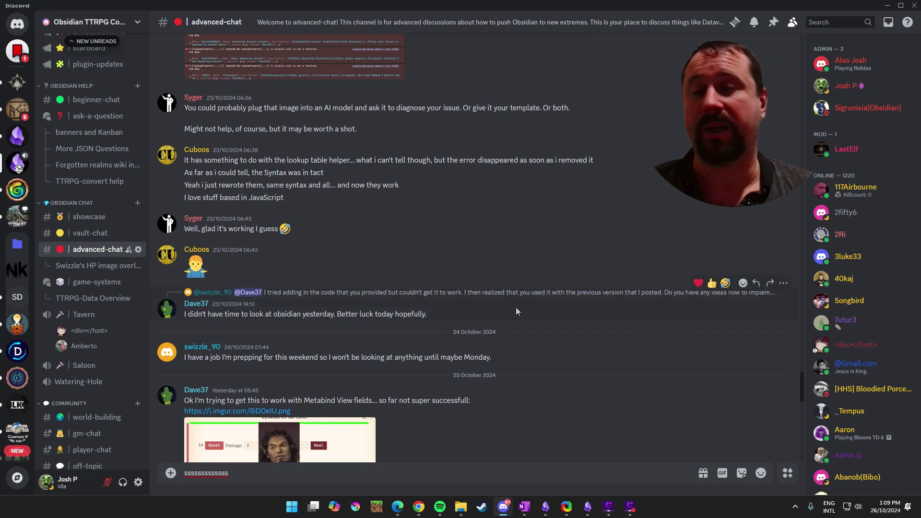
pyautogui.scroll(-10, 522, 278)
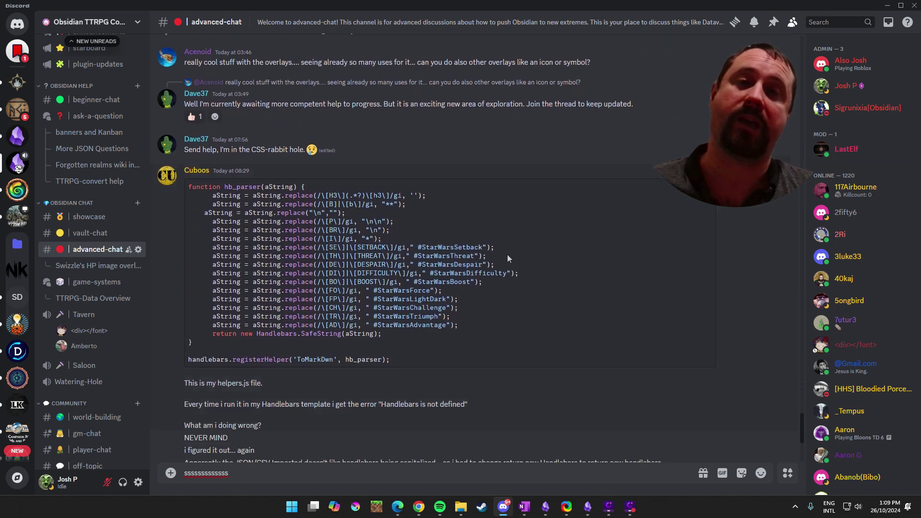
pyautogui.scroll(3, 508, 254)
pyautogui.scroll(10, 519, 259)
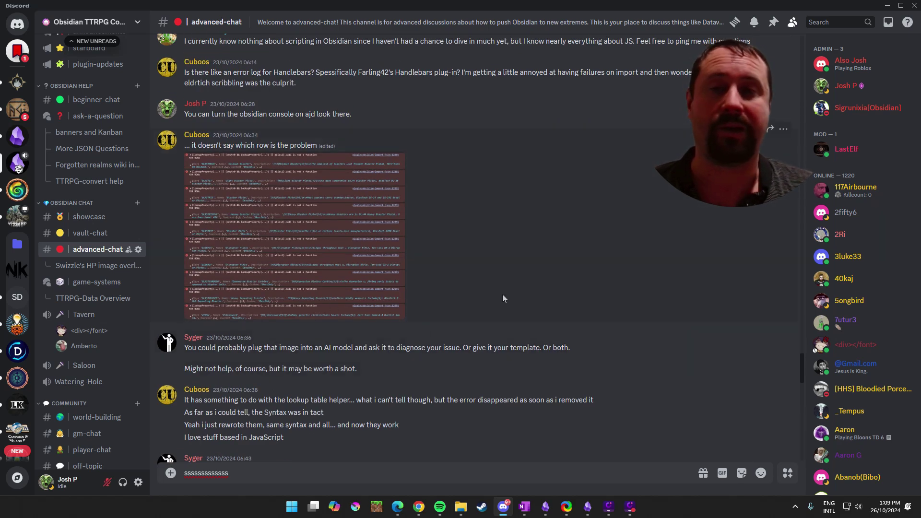
pyautogui.scroll(1, 502, 295)
pyautogui.scroll(10, 496, 292)
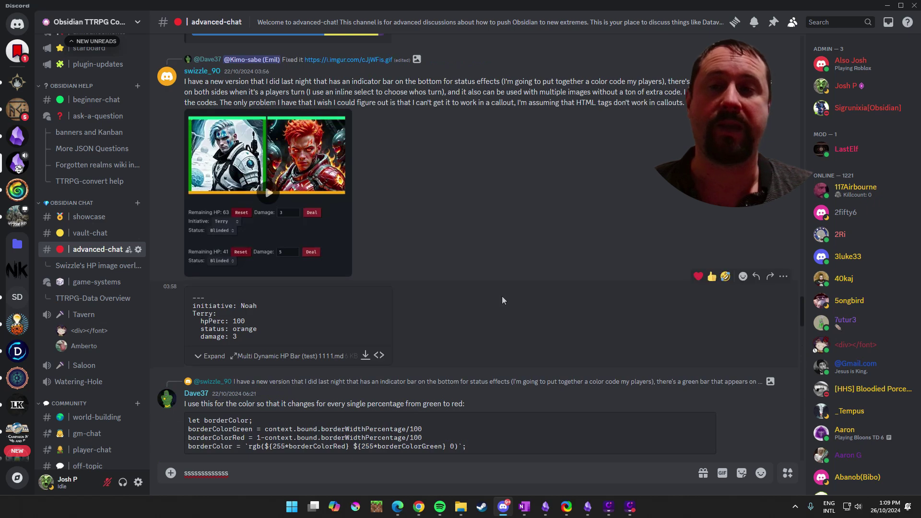
pyautogui.scroll(5, 506, 302)
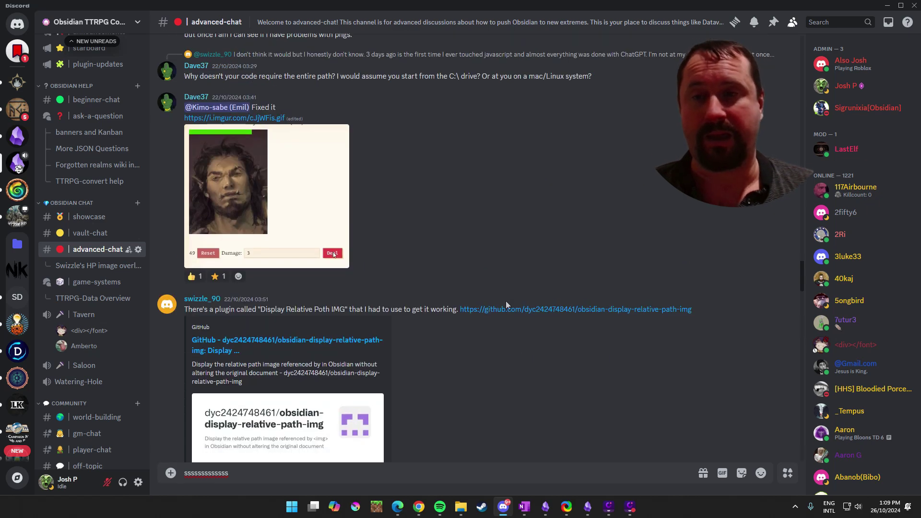
pyautogui.scroll(-15, 505, 300)
pyautogui.scroll(-8, 504, 298)
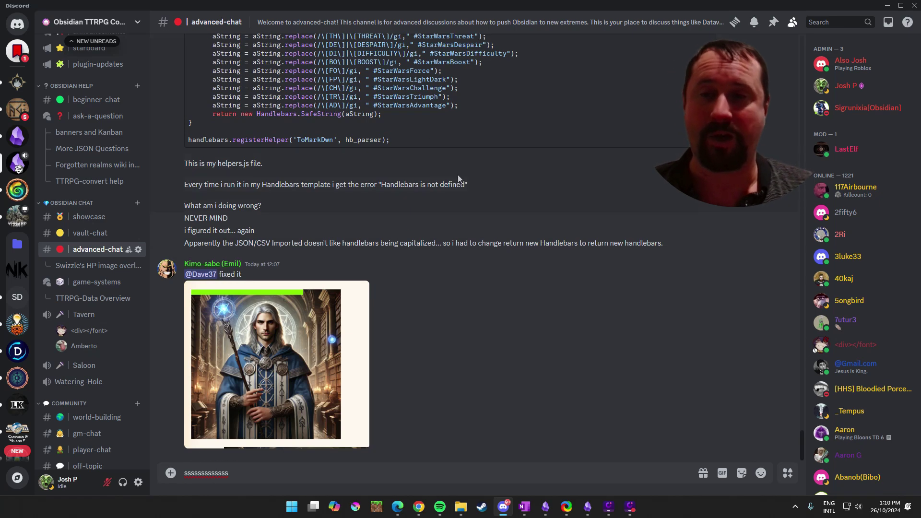
pyautogui.moveTo(127, 253)
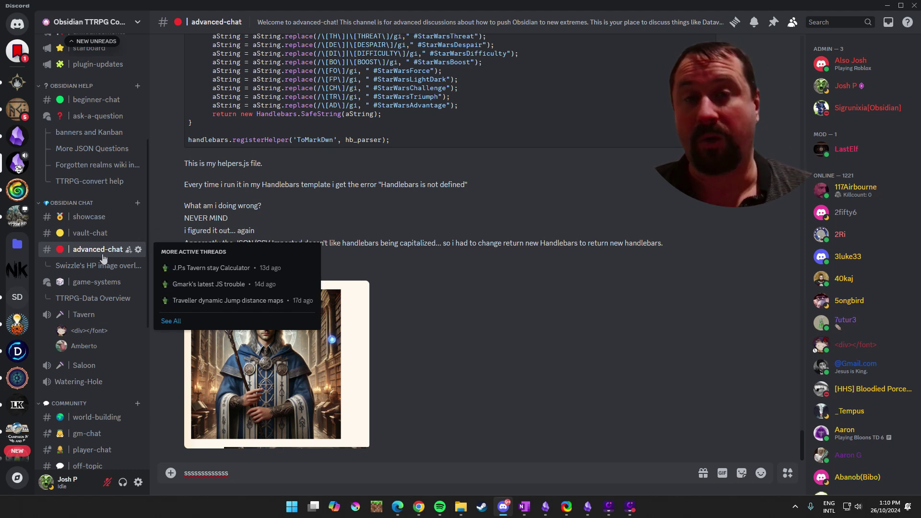
# Highlight the hb_parser code block in advanced-chat once more as an example of advanced discussion, and clear the highlight
pyautogui.scroll(5, 464, 225)
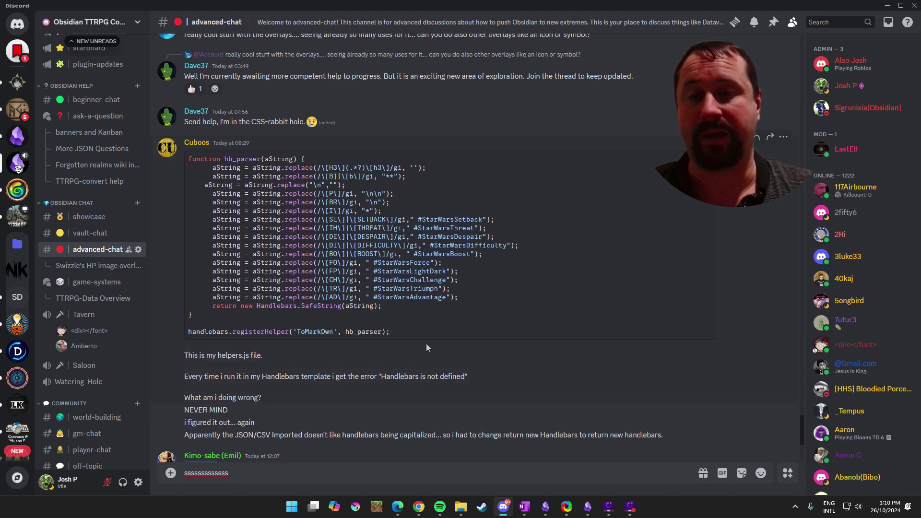
pyautogui.moveTo(314, 254); pyautogui.dragTo(217, 167)
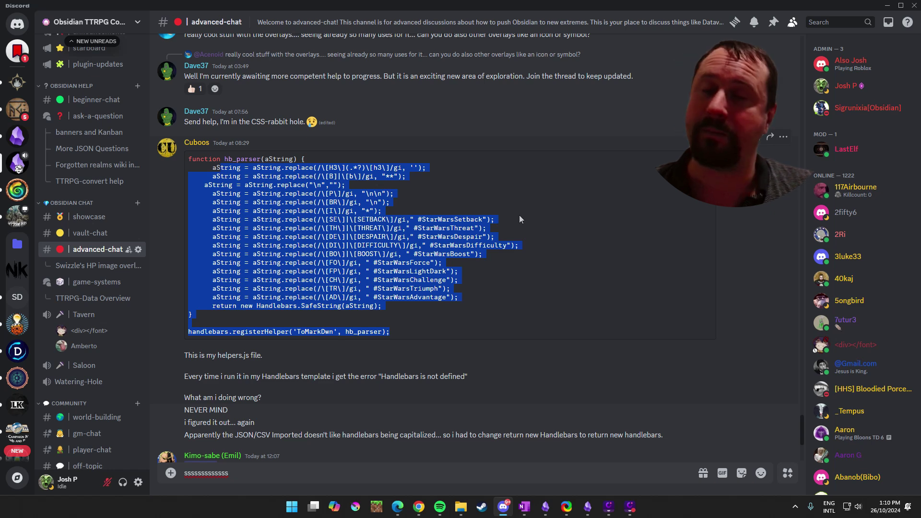
pyautogui.click(557, 226)
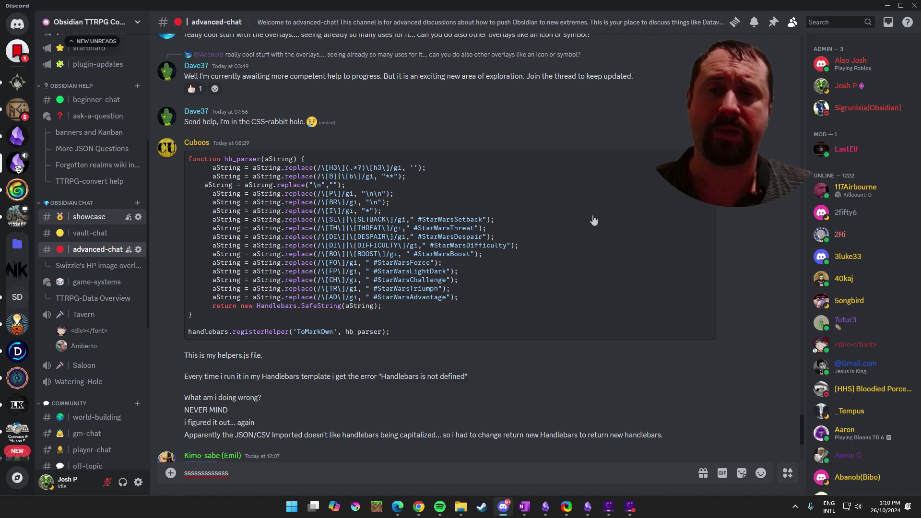
# Open the showcase channel and browse its shared work, including the Blades in the Dark clocks, the Pathfinder 2e NPC tool and the canvas relationship map
pyautogui.scroll(20, 566, 223)
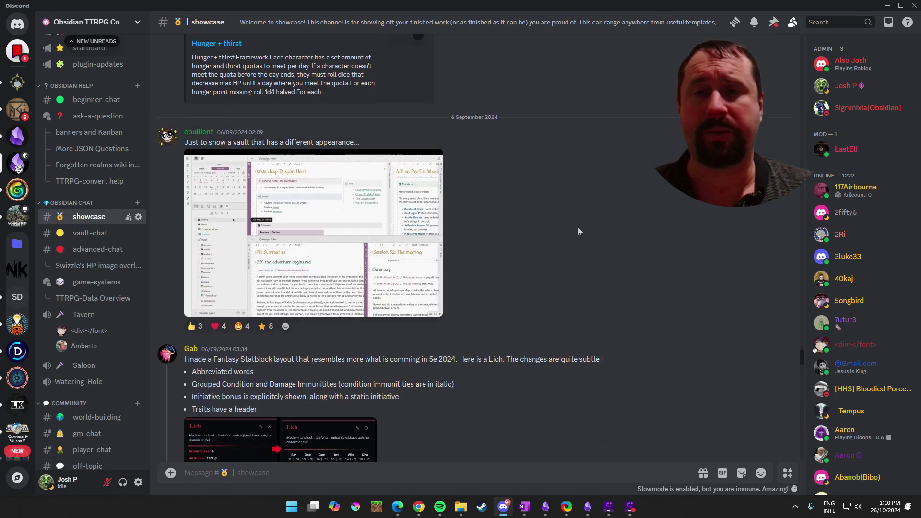
pyautogui.scroll(15, 579, 234)
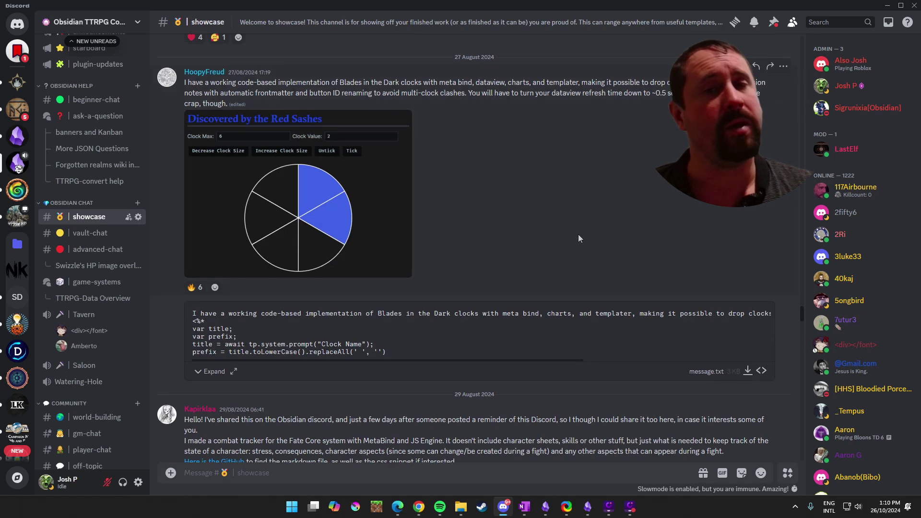
pyautogui.scroll(4, 578, 231)
pyautogui.scroll(-2, 577, 232)
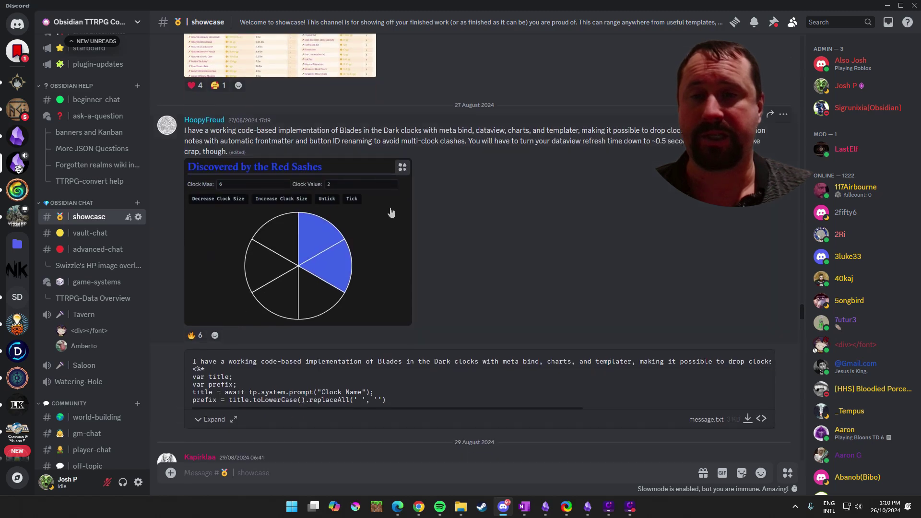
pyautogui.scroll(-10, 509, 264)
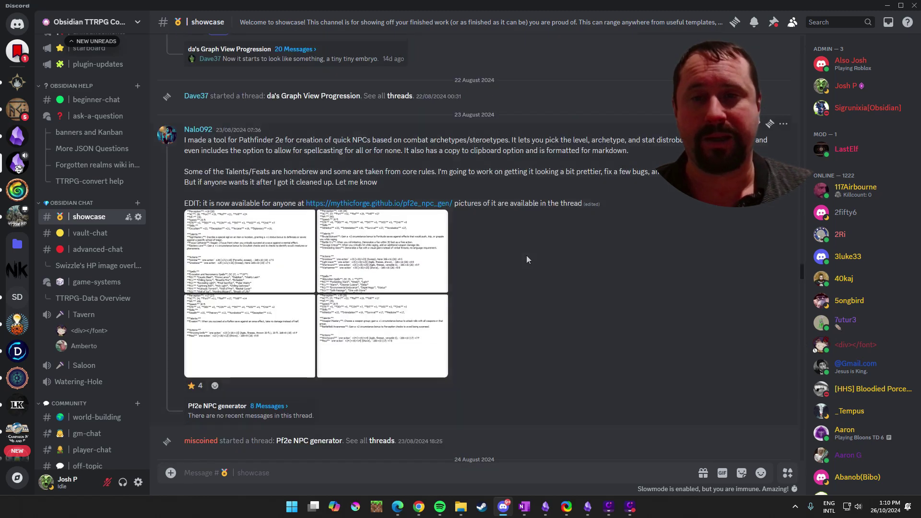
pyautogui.scroll(-10, 524, 270)
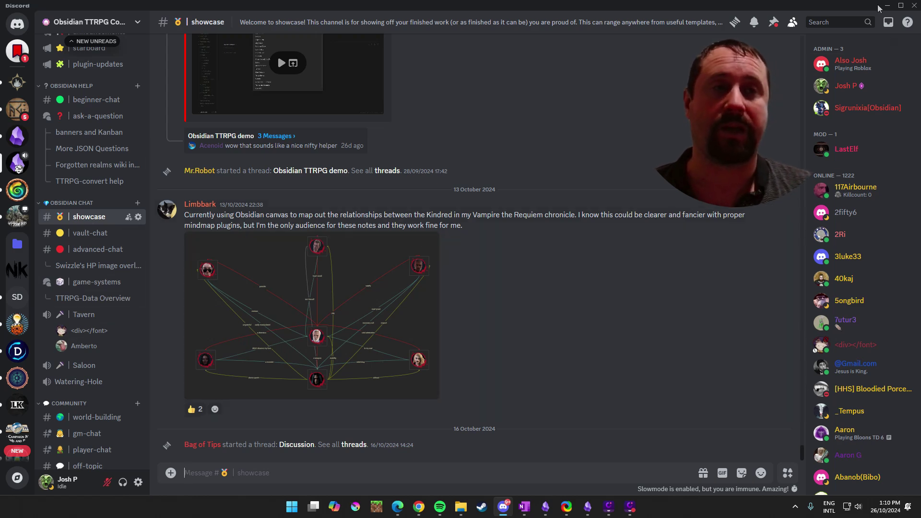
# Minimize Discord to return to the Obsidian TTRPG Tutorials website, and view the home page's "Interested in a Starter Vault?" section
pyautogui.click(890, 8)
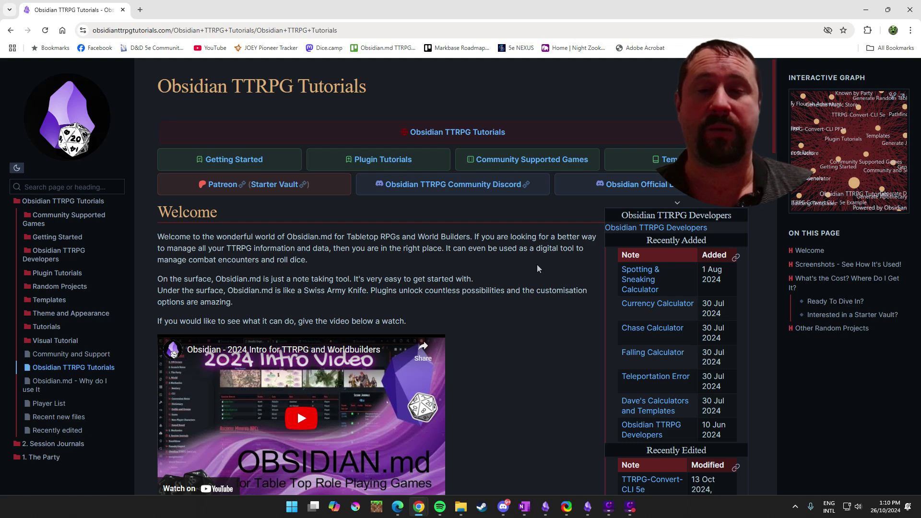
pyautogui.scroll(-15, 528, 267)
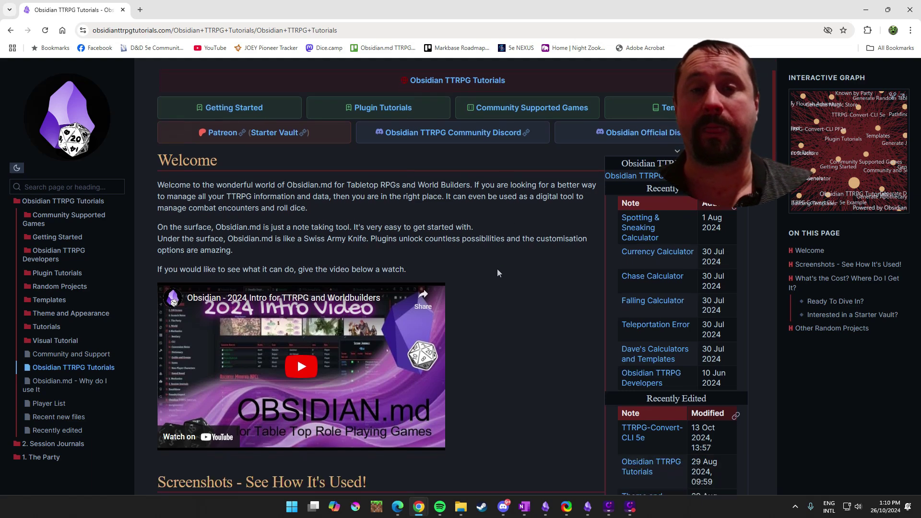
pyautogui.scroll(-10, 508, 259)
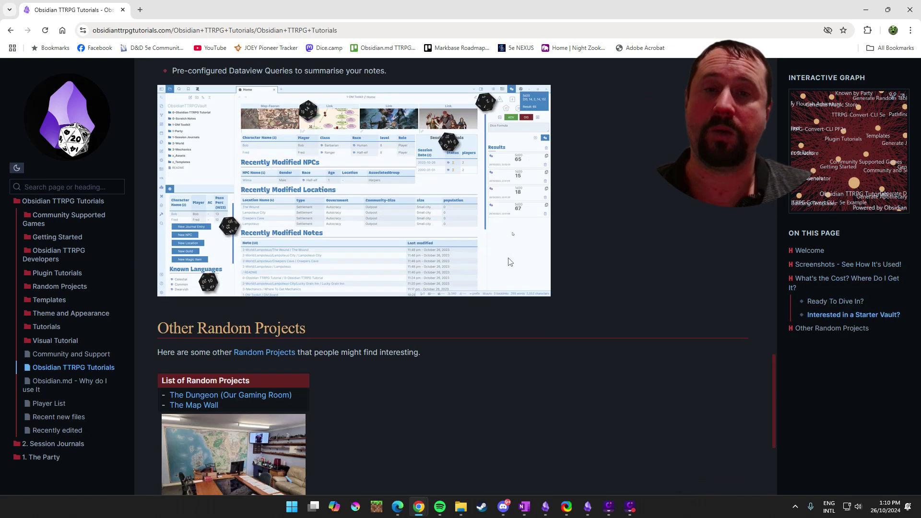
pyautogui.scroll(4, 517, 259)
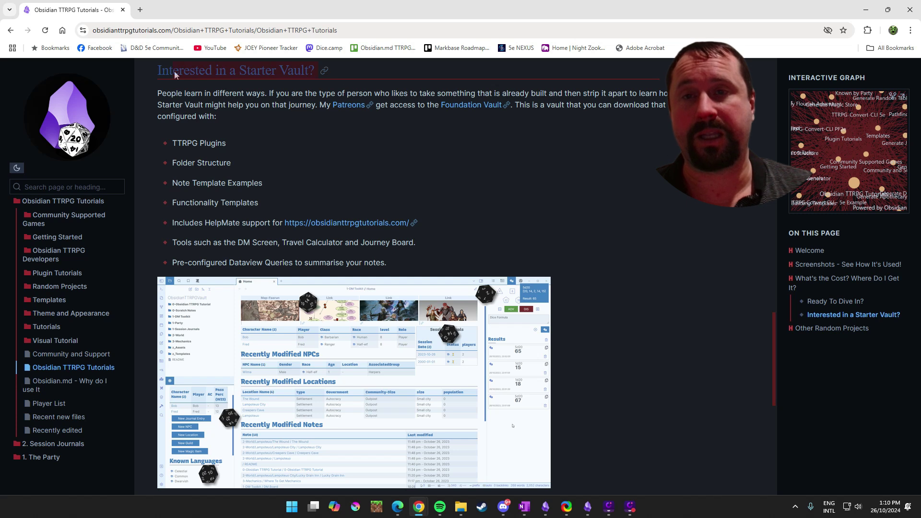